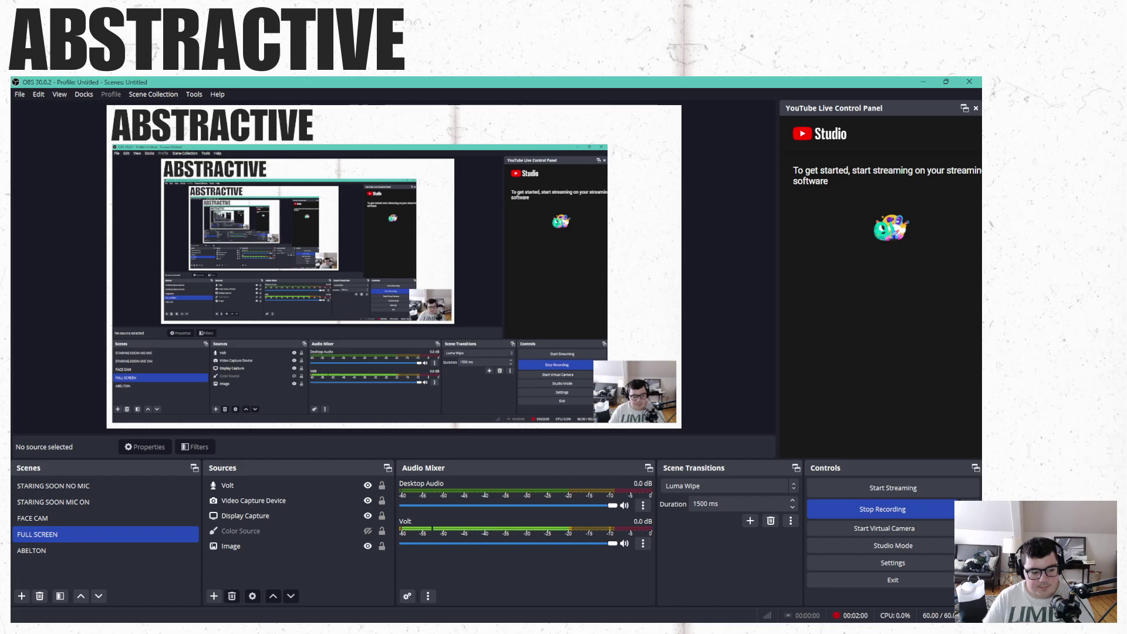
Switch to Ableton Live and show it in full screen.
{"action": "key", "text": "super"}
{"action": "left_click", "coordinate": [94, 610]}
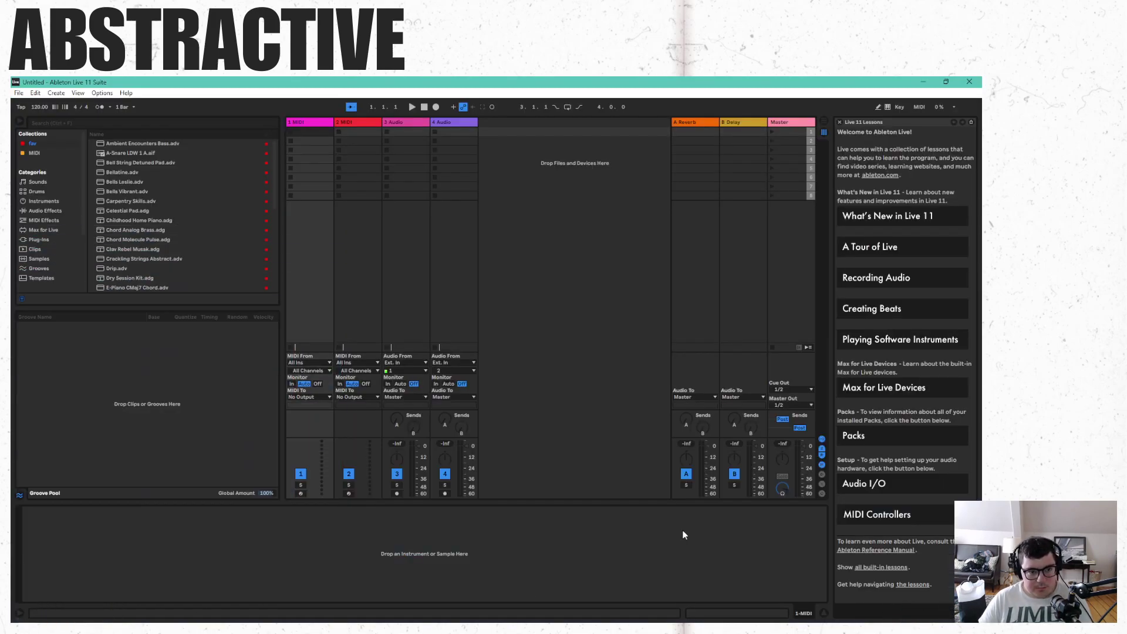
{"action": "key", "text": "F11"}
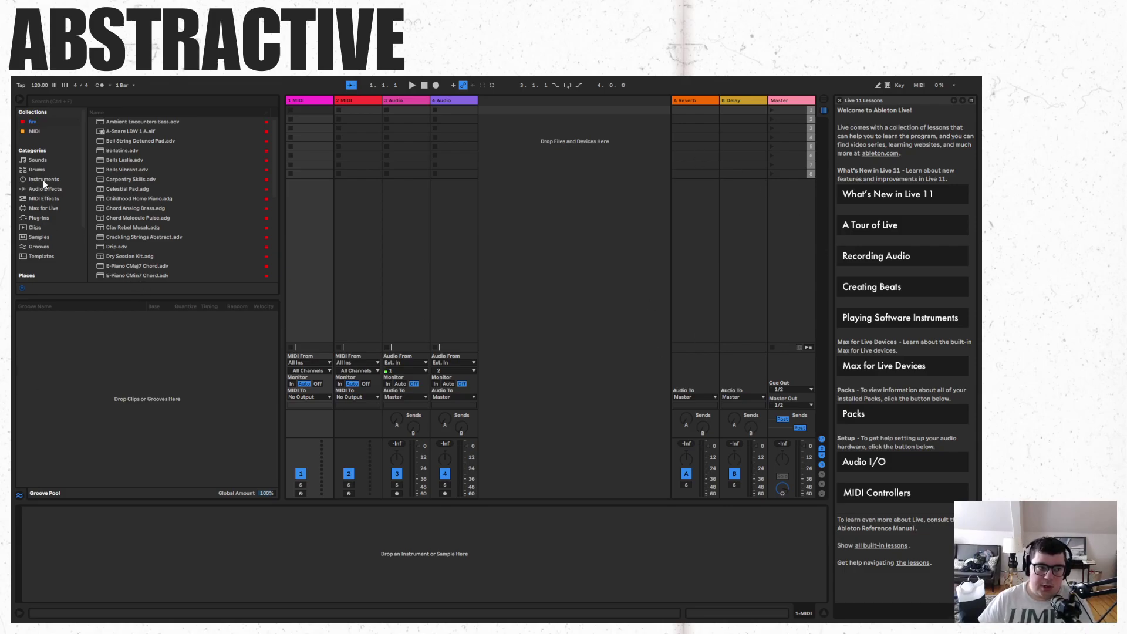
Browse the Sounds, Clips and Samples categories and preview the sample Ave D#2-D2-A#2 Gmin UE.aif.
{"action": "left_click", "coordinate": [38, 160]}
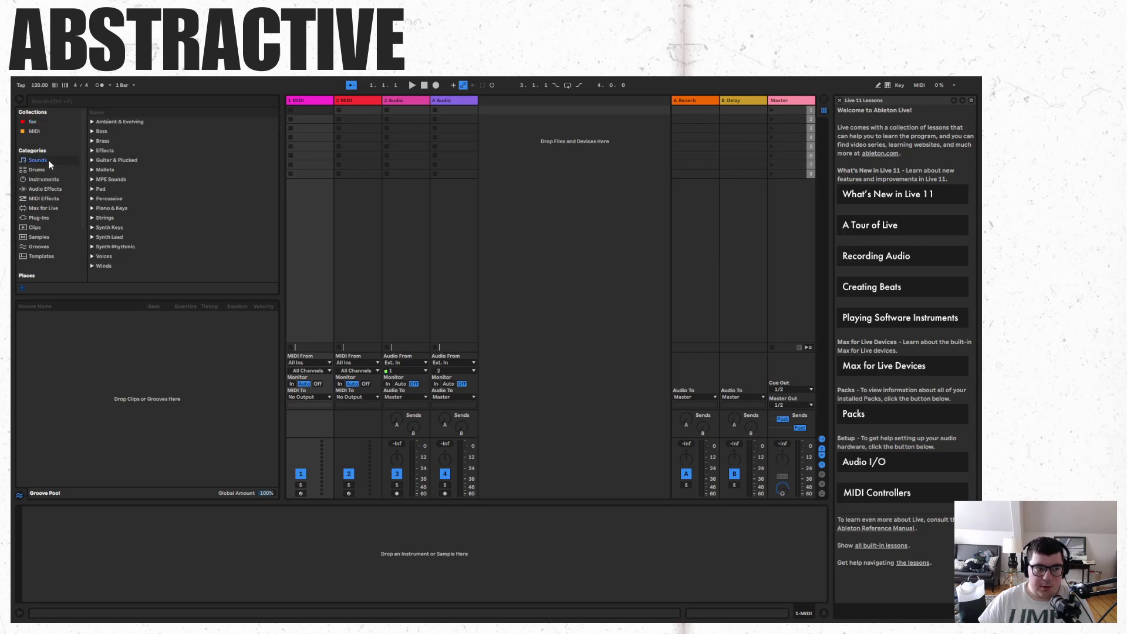
{"action": "left_click", "coordinate": [92, 151]}
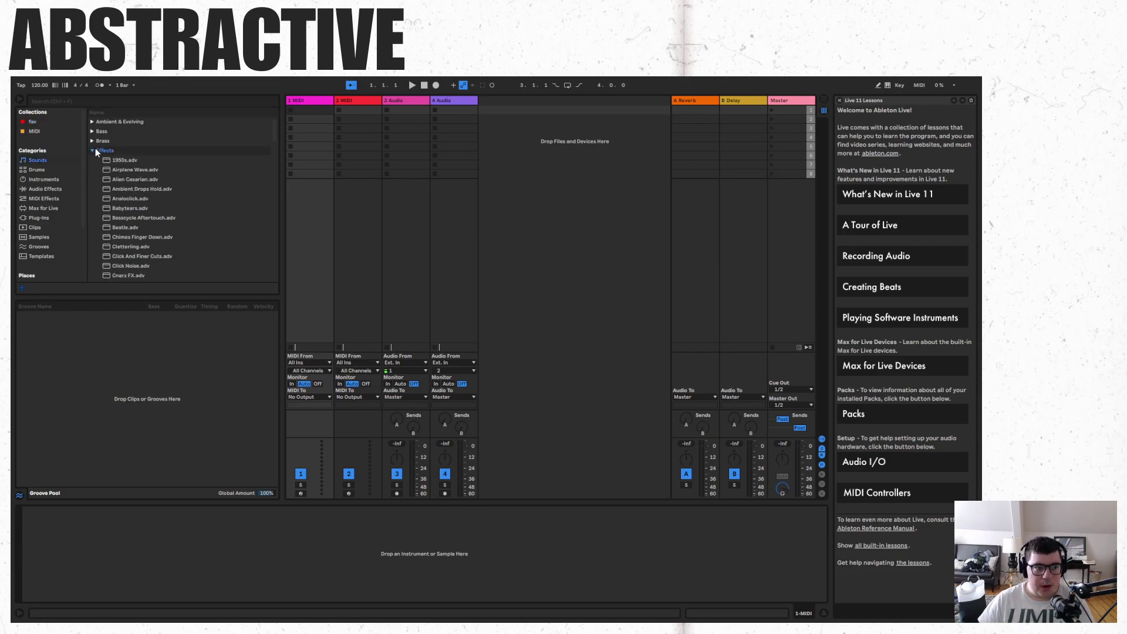
{"action": "left_click", "coordinate": [94, 151]}
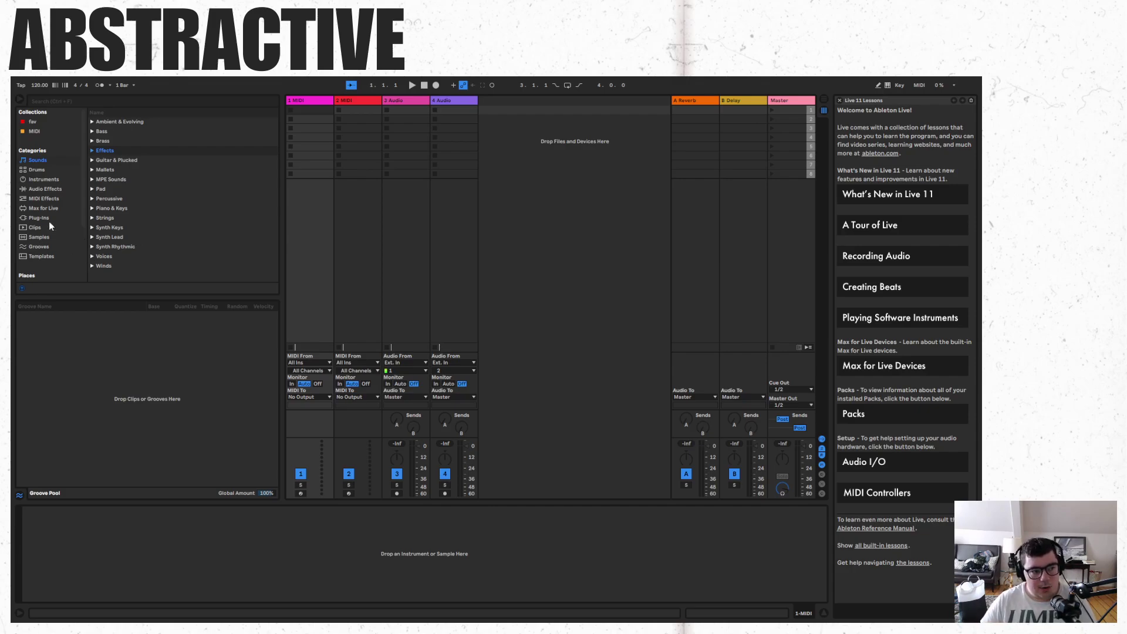
{"action": "left_click", "coordinate": [36, 227]}
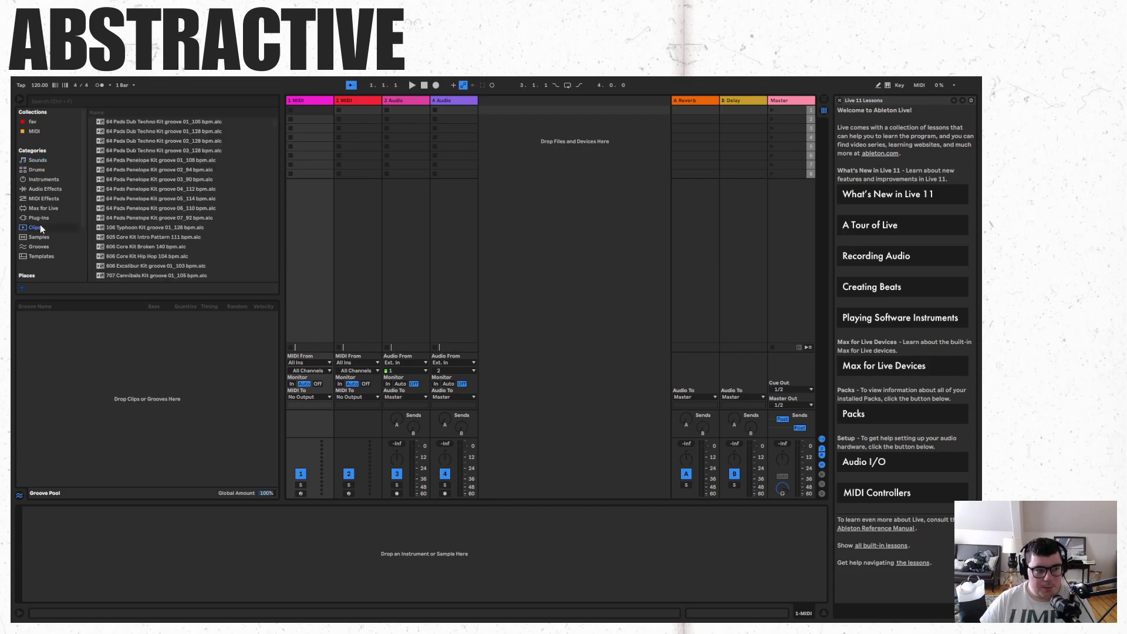
{"action": "left_click", "coordinate": [40, 236]}
{"action": "scroll", "coordinate": [197, 247], "scroll_direction": "down", "scroll_amount": 15}
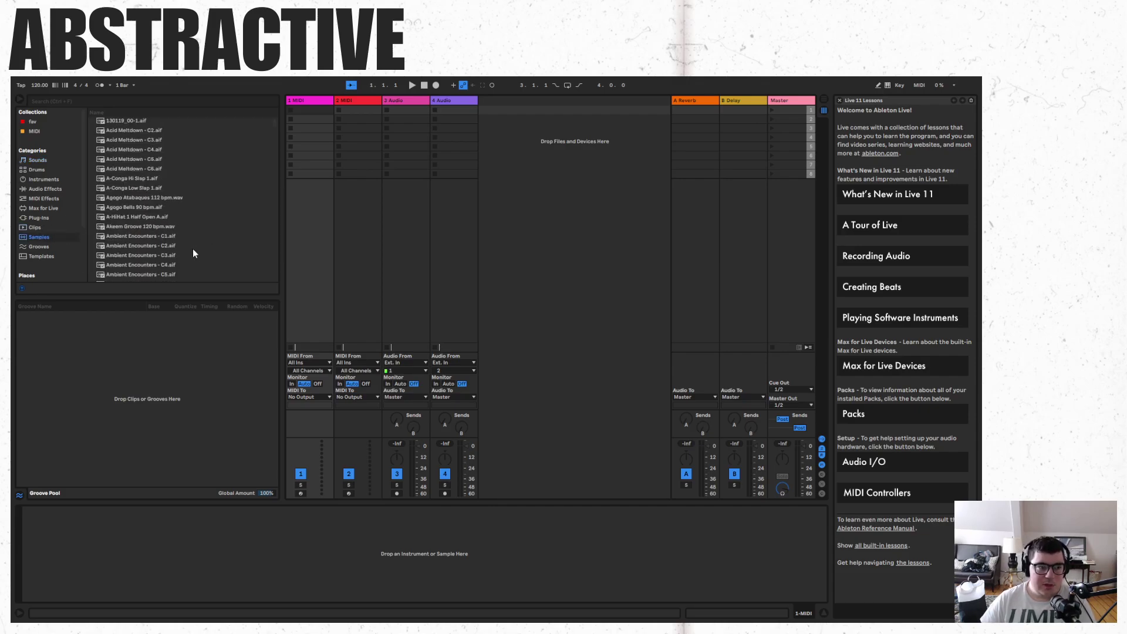
{"action": "scroll", "coordinate": [223, 253], "scroll_direction": "down", "scroll_amount": 15}
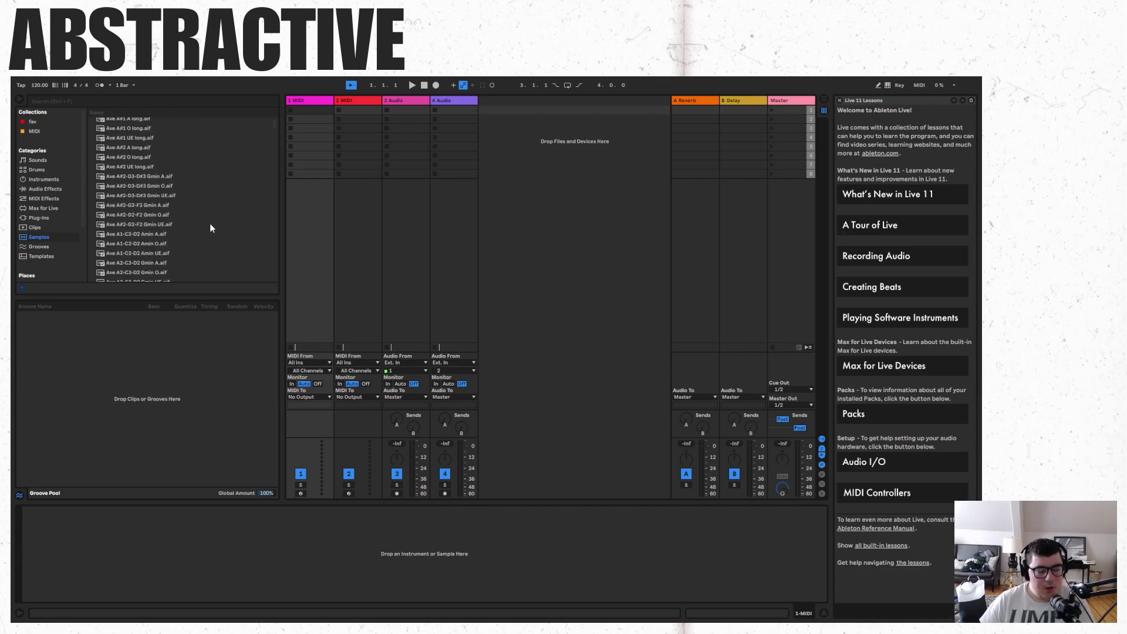
{"action": "scroll", "coordinate": [210, 226], "scroll_direction": "down", "scroll_amount": 15}
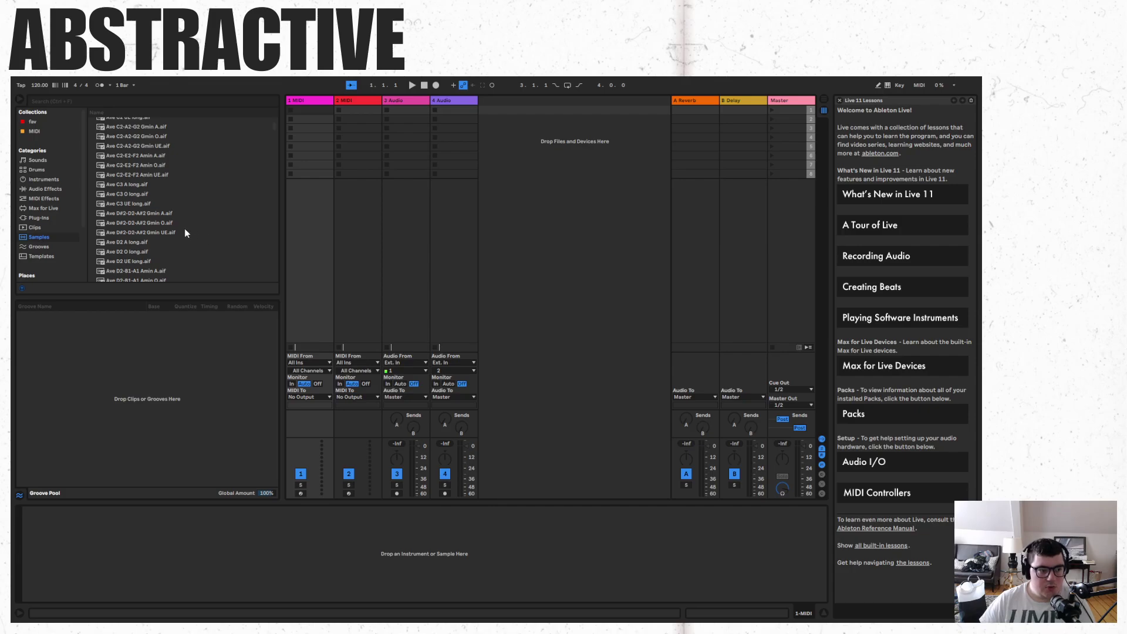
{"action": "left_click", "coordinate": [156, 233]}
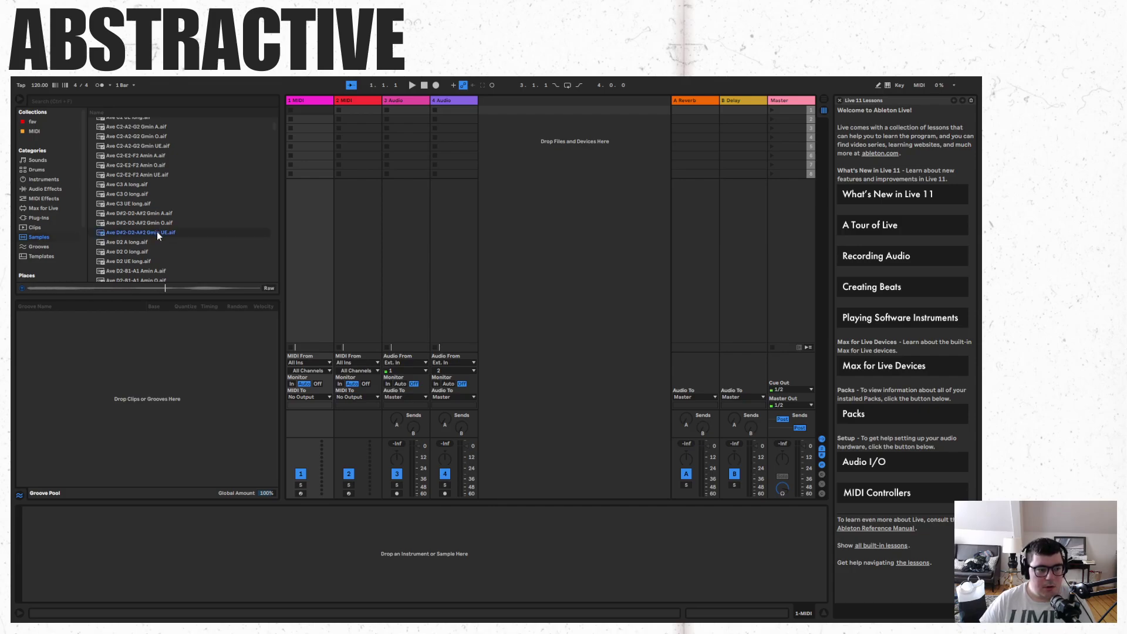
Place the sample Bouncy Beat 117 bpm.aif in the first track's first clip slot, then play it and open its waveform.
{"action": "scroll", "coordinate": [185, 231], "scroll_direction": "down", "scroll_amount": 20}
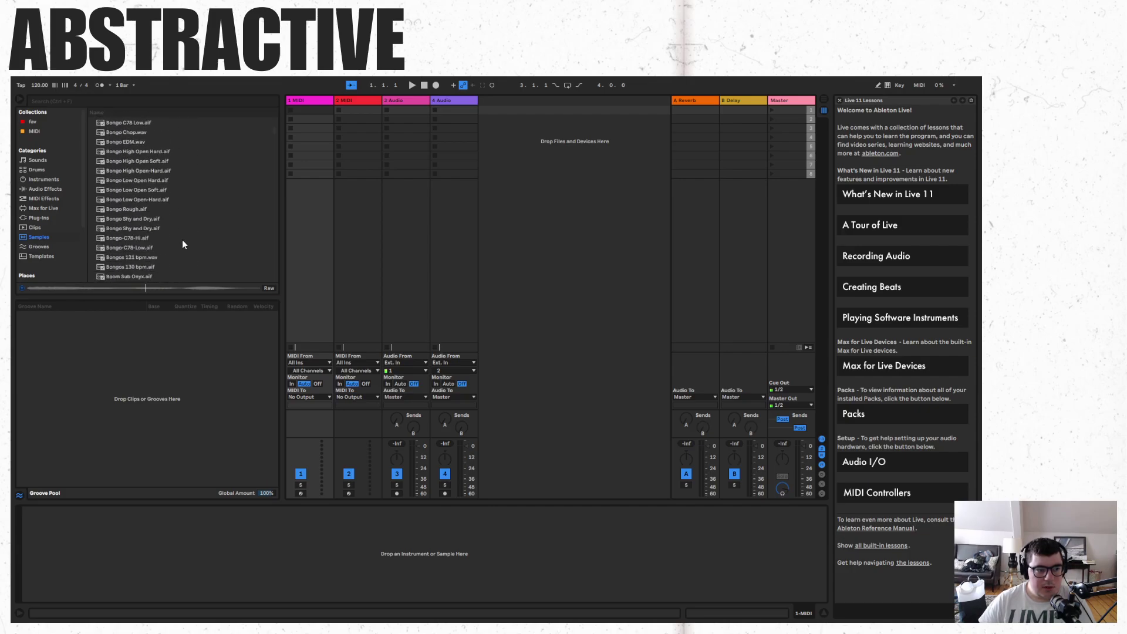
{"action": "scroll", "coordinate": [182, 239], "scroll_direction": "down", "scroll_amount": 3}
{"action": "left_click", "coordinate": [173, 236]}
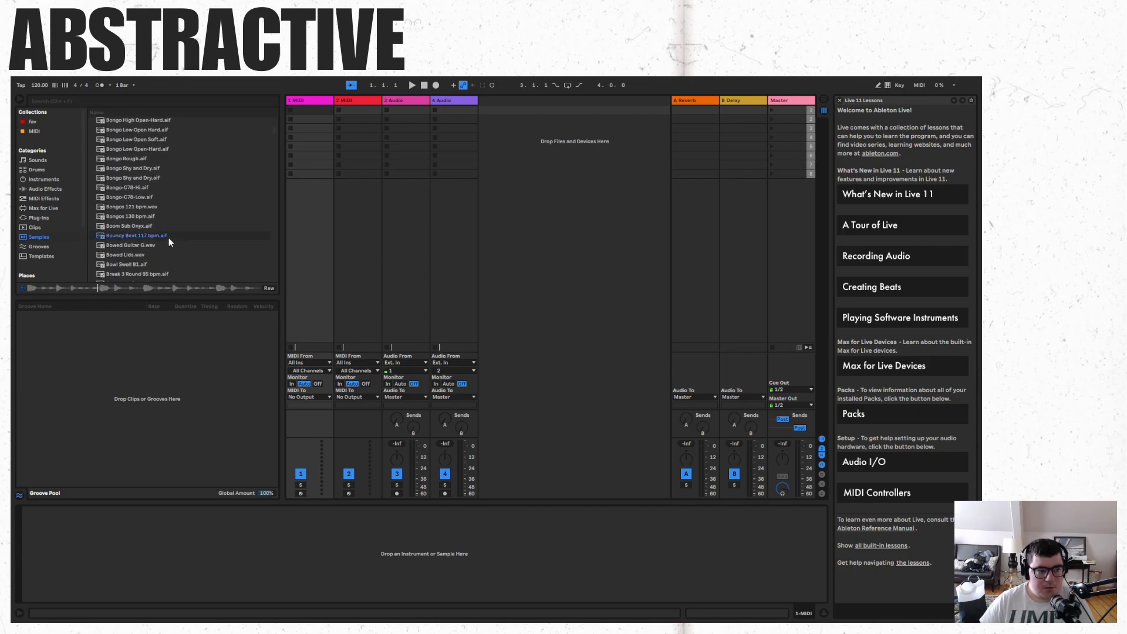
{"action": "left_click_drag", "start_coordinate": [310, 110], "coordinate": [307, 112]}
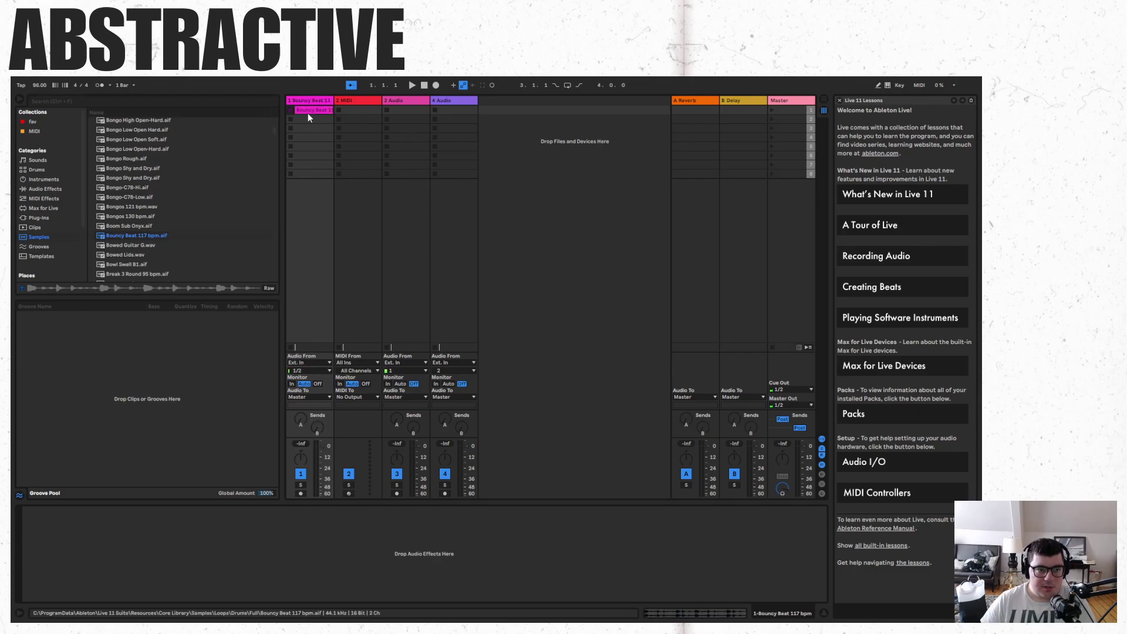
{"action": "left_click", "coordinate": [291, 110]}
{"action": "double_click", "coordinate": [300, 110]}
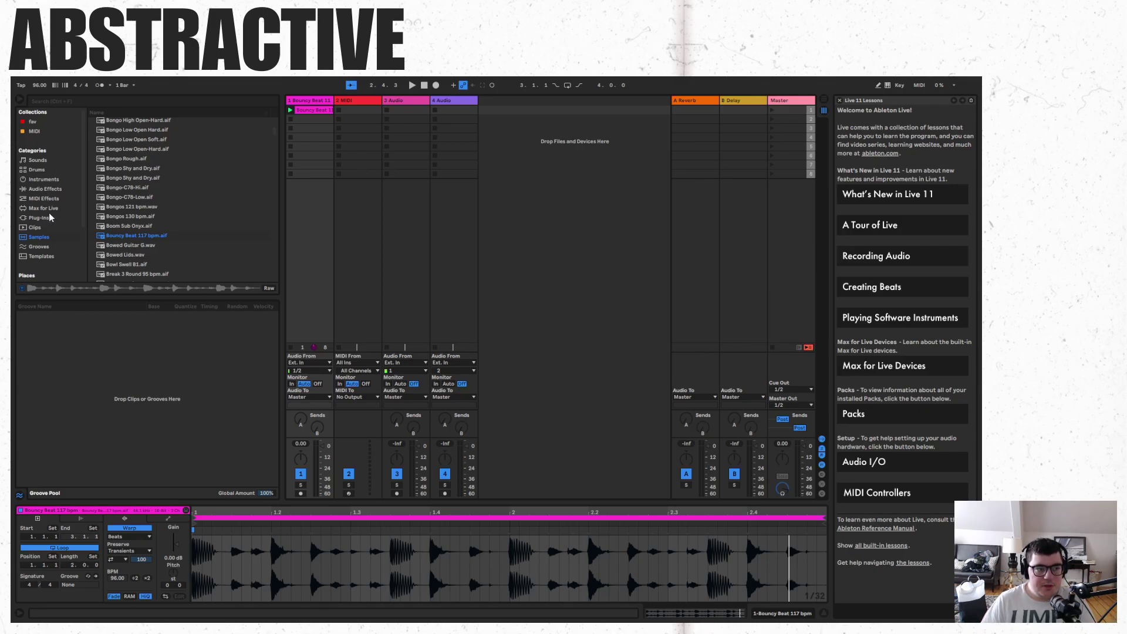
Add Simpler on a new track and load the Bouncy Beat clip into it in Slice mode.
{"action": "left_click", "coordinate": [49, 181]}
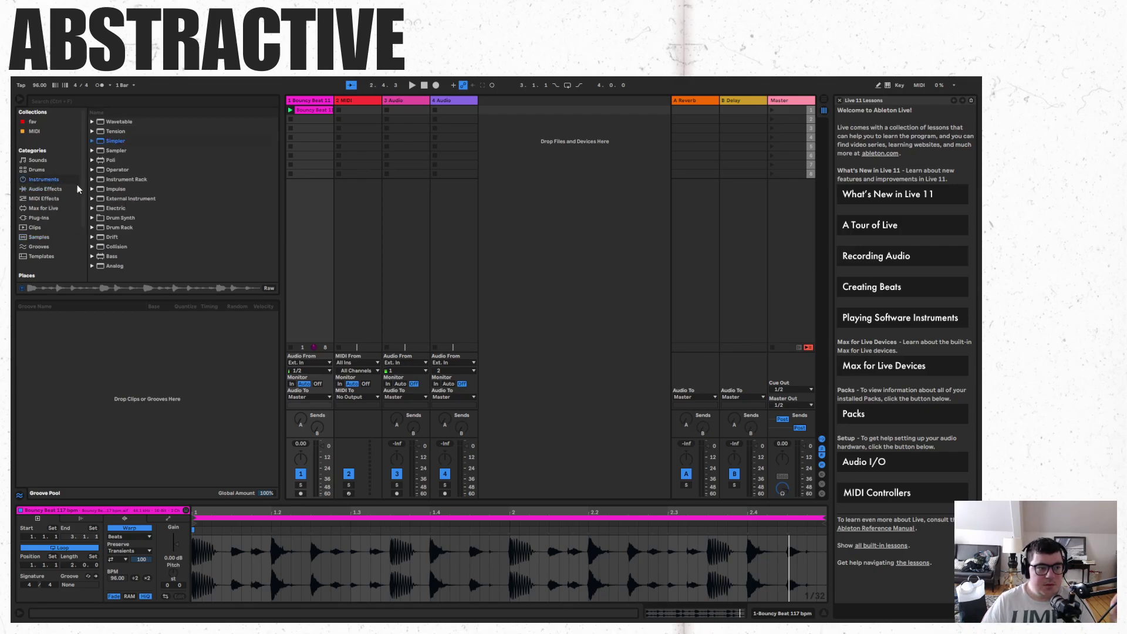
{"action": "left_click_drag", "start_coordinate": [136, 146], "coordinate": [573, 213]}
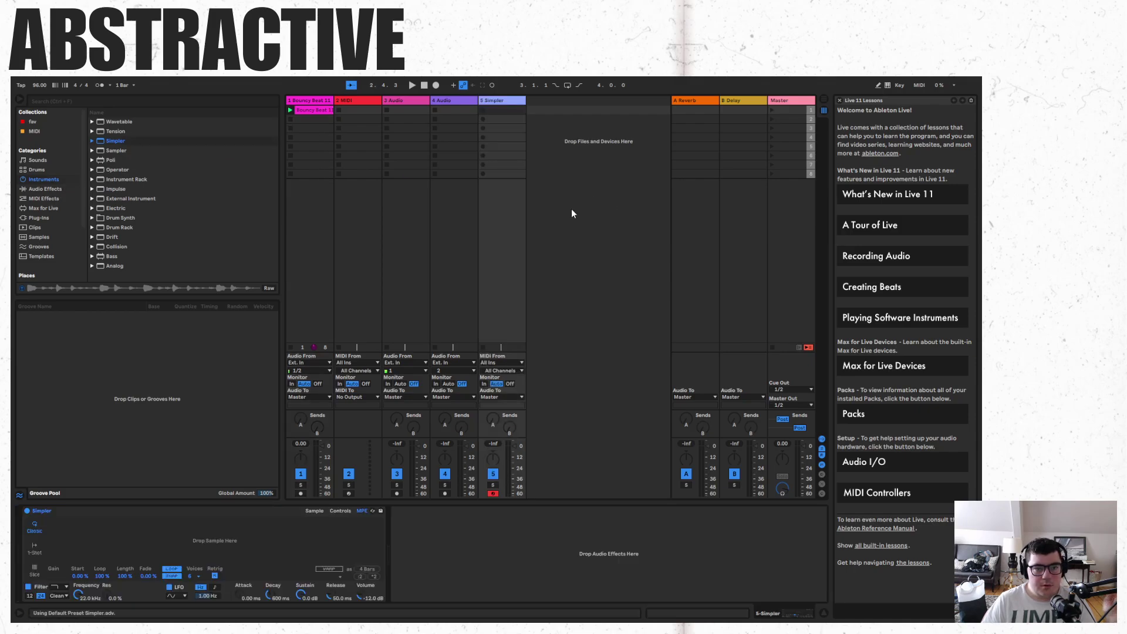
{"action": "left_click", "coordinate": [325, 111]}
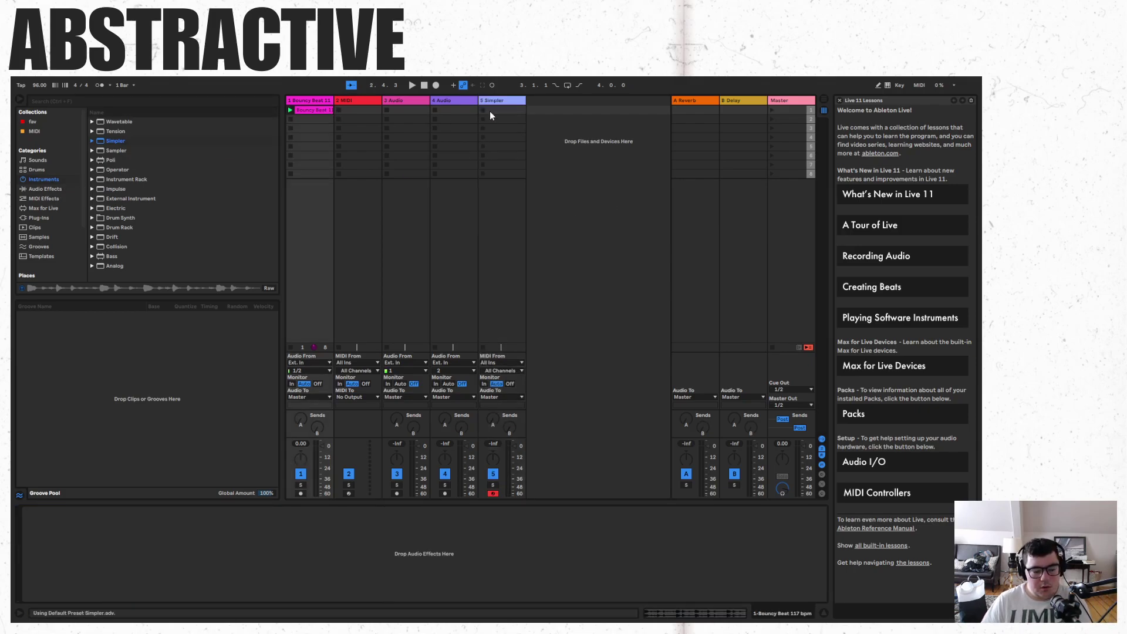
{"action": "left_click", "coordinate": [513, 101]}
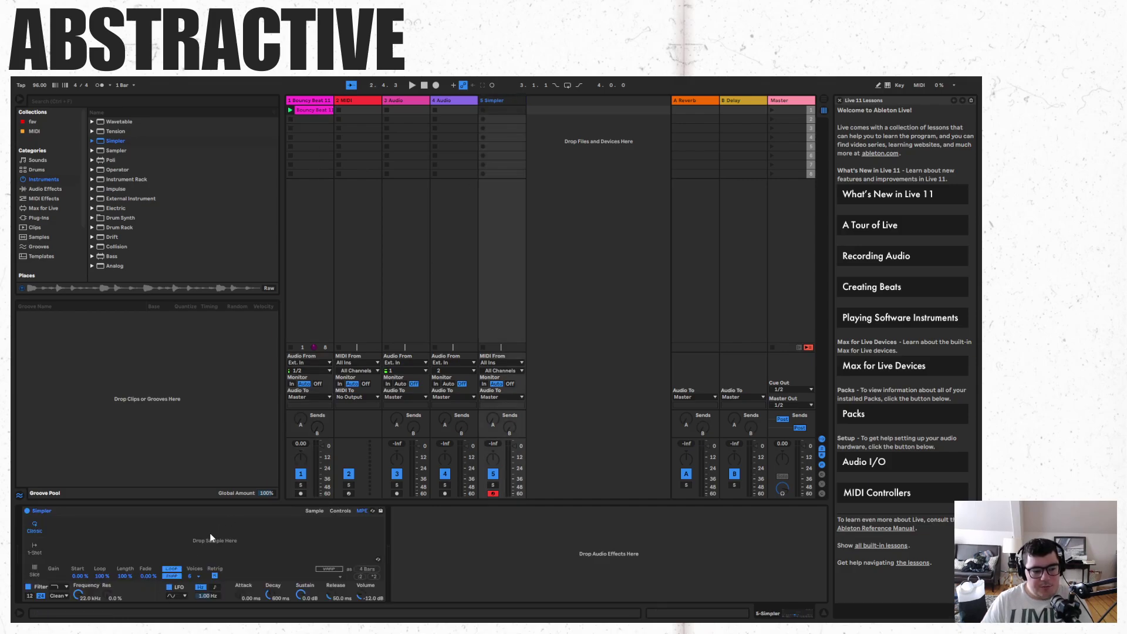
{"action": "left_click_drag", "start_coordinate": [329, 103], "coordinate": [271, 544]}
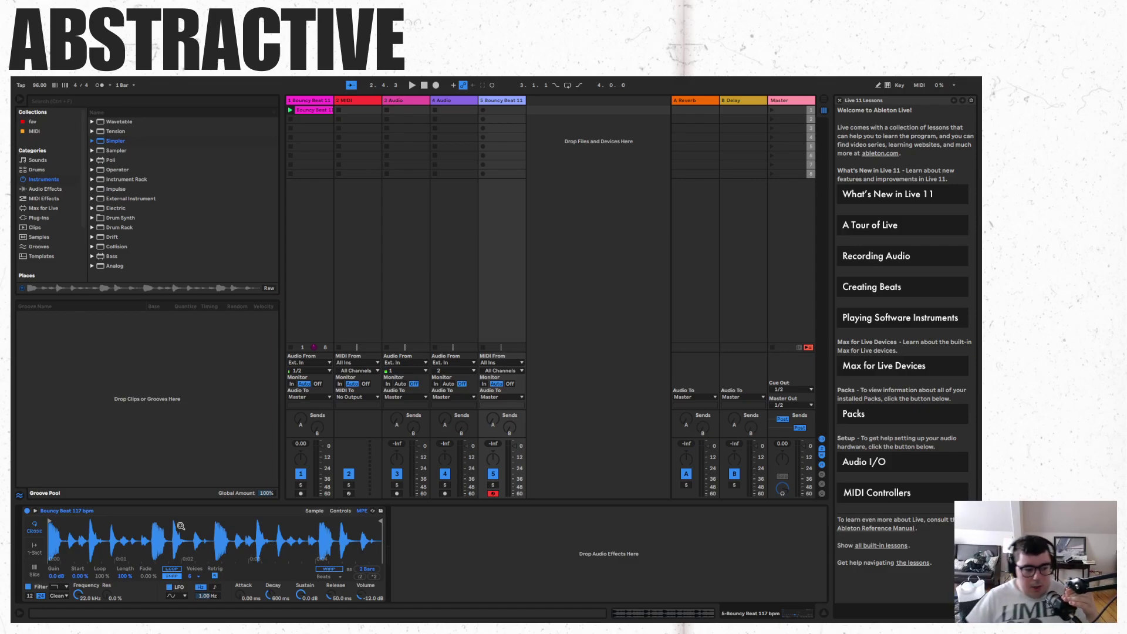
{"action": "left_click", "coordinate": [32, 568]}
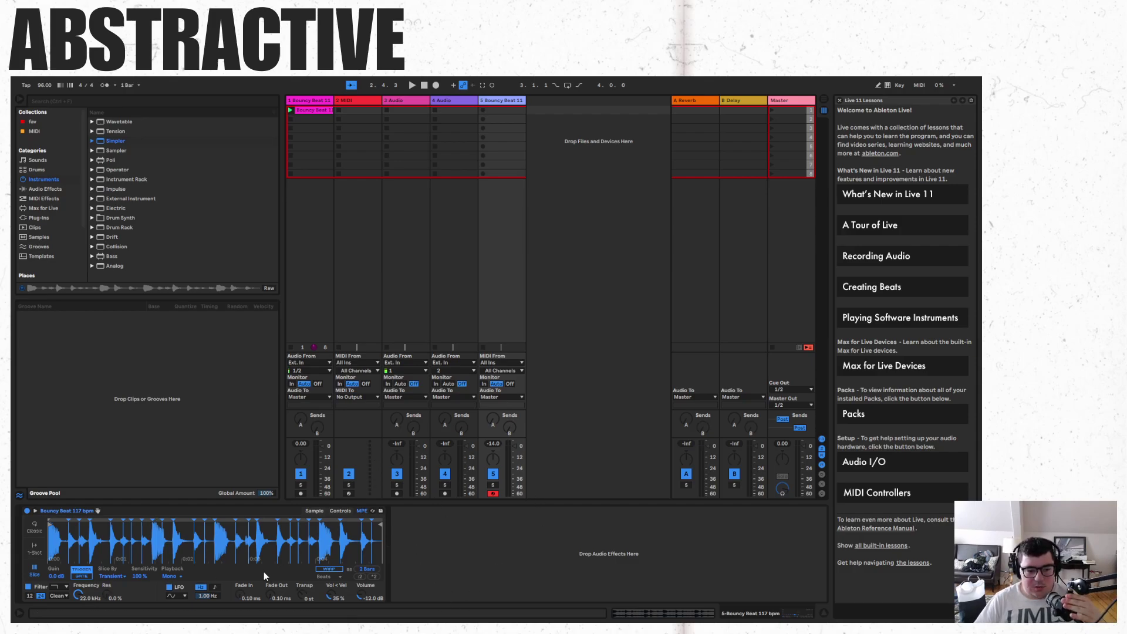
Create a MIDI clip on the Simpler track with an E3 note at its start and play it soloed.
{"action": "double_click", "coordinate": [520, 111]}
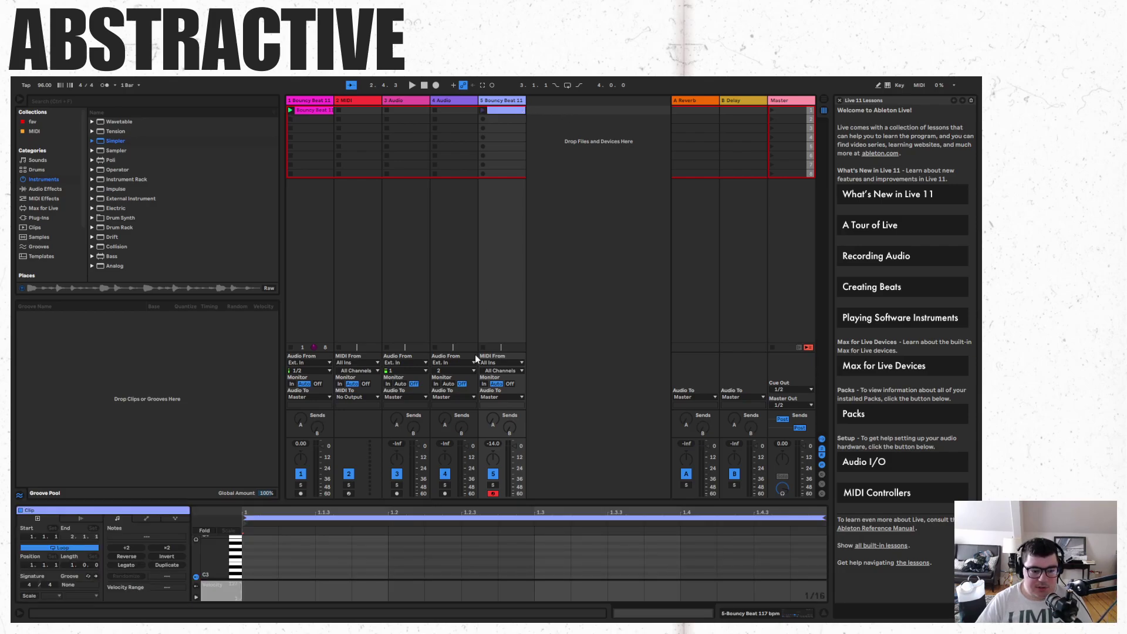
{"action": "double_click", "coordinate": [262, 564]}
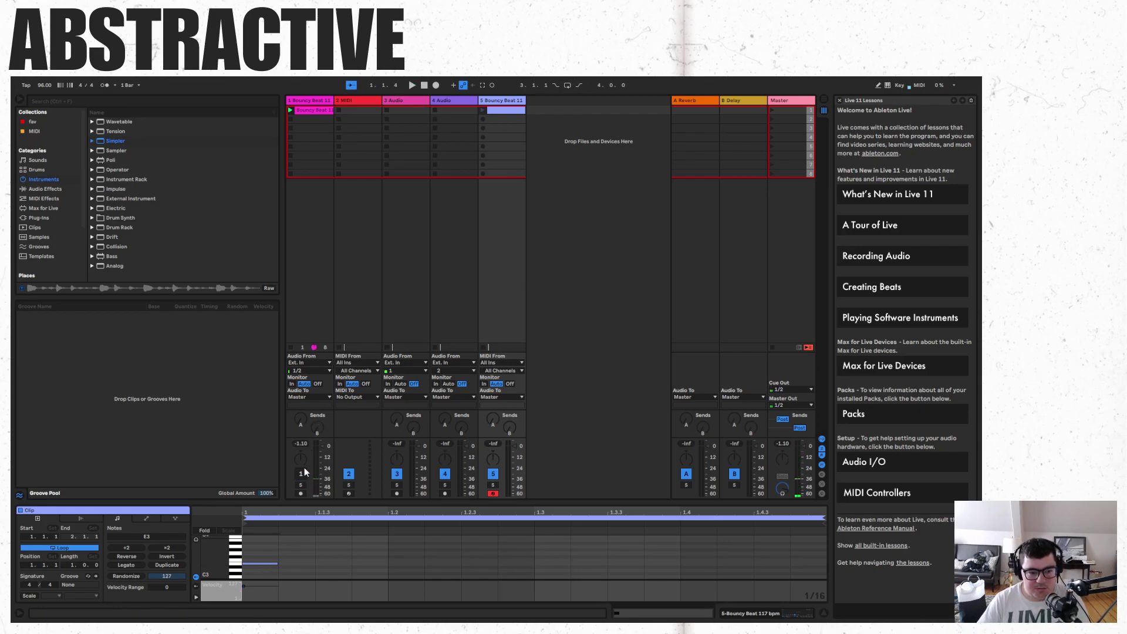
{"action": "left_click", "coordinate": [493, 485]}
{"action": "left_click", "coordinate": [482, 110]}
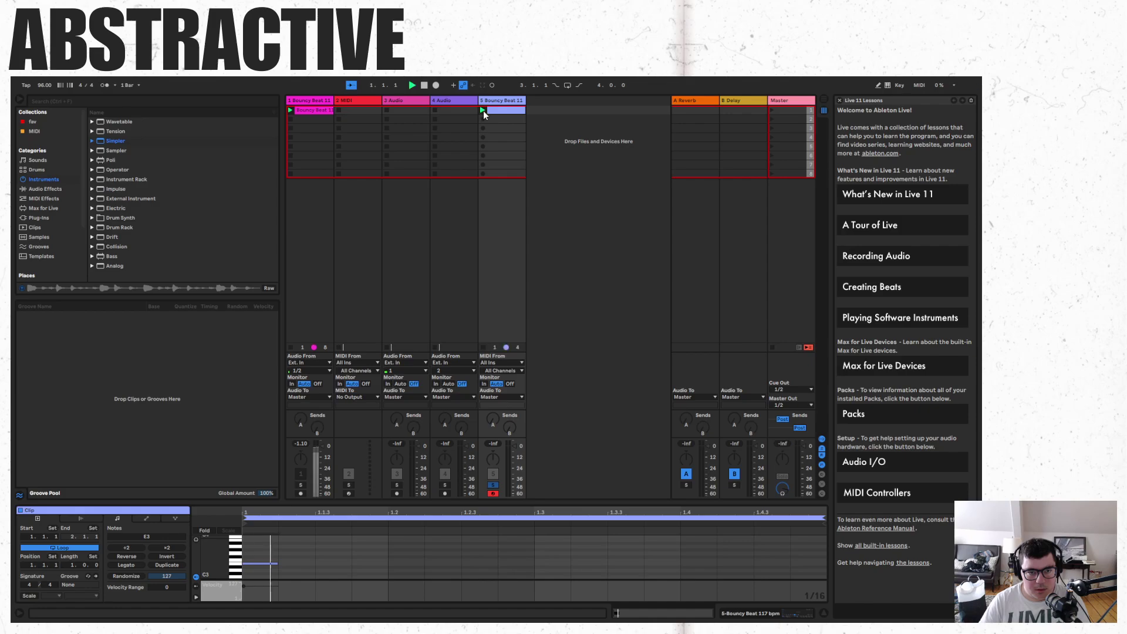
{"action": "left_click", "coordinate": [493, 485]}
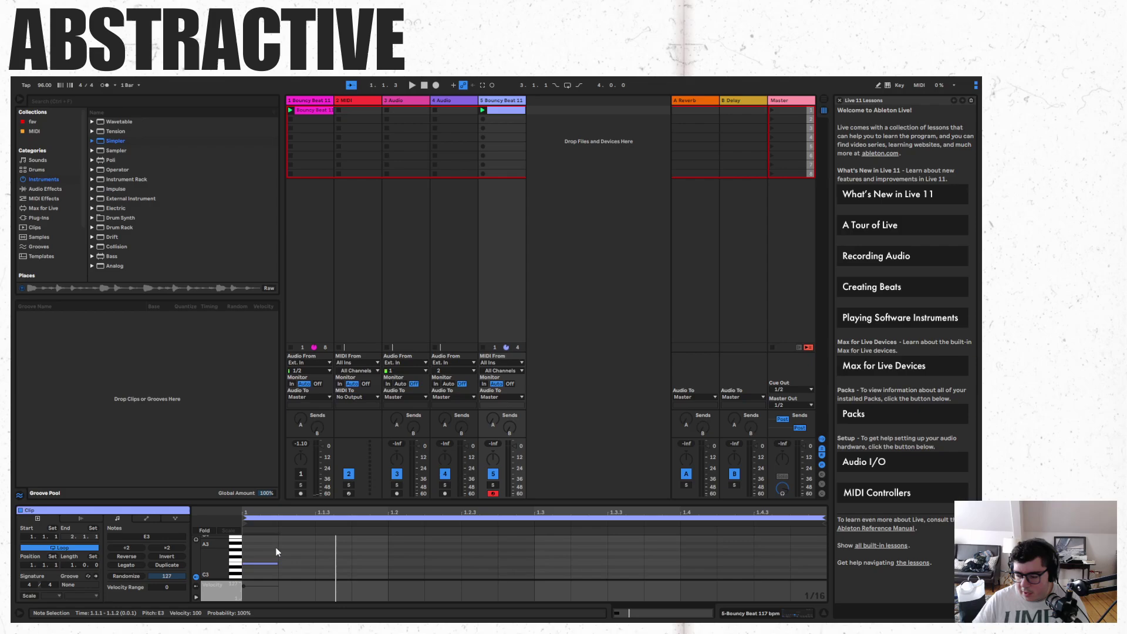
Transpose the clip's note down to F1 to trigger a different slice.
{"action": "key", "text": "Down"}
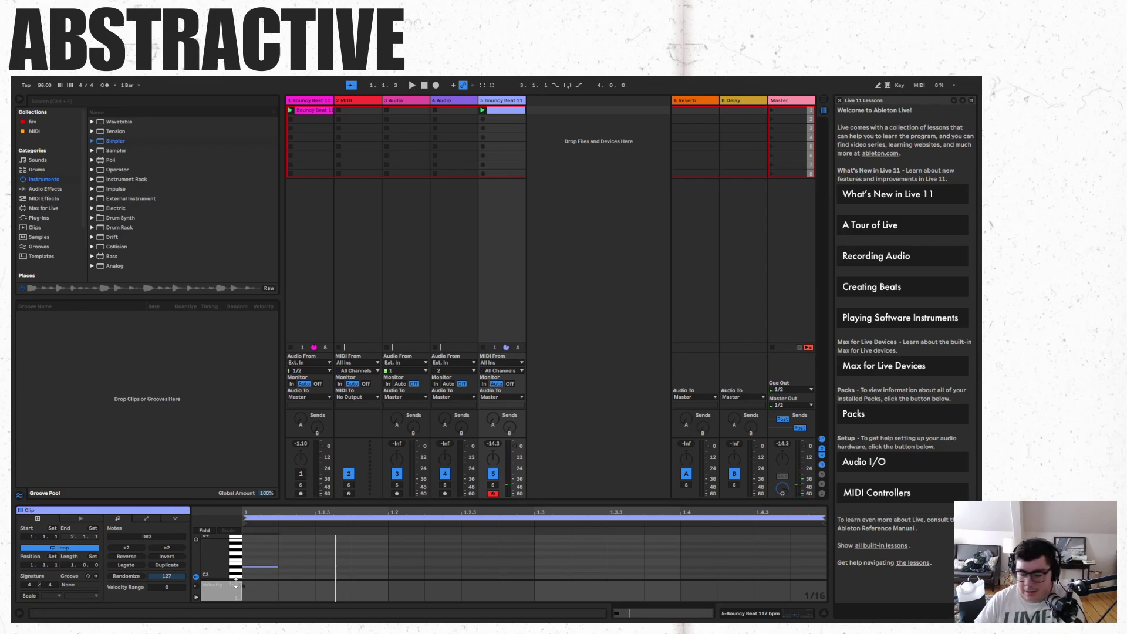
{"action": "key", "text": "Down"}
{"action": "key", "text": "Down"}
{"action": "key", "text": "Down"}
{"action": "key", "text": "Down"}
{"action": "key", "text": "Down"}
{"action": "key", "text": "Down"}
{"action": "key", "text": "Down"}
{"action": "key", "text": "Down"}
{"action": "key", "text": "Down"}
{"action": "key", "text": "Down"}
{"action": "key", "text": "Down"}
{"action": "key", "text": "Down"}
{"action": "key", "text": "Down"}
{"action": "key", "text": "Down"}
{"action": "key", "text": "Down"}
{"action": "key", "text": "Down"}
{"action": "key", "text": "Down"}
{"action": "key", "text": "Down"}
{"action": "key", "text": "Down"}
{"action": "key", "text": "Down"}
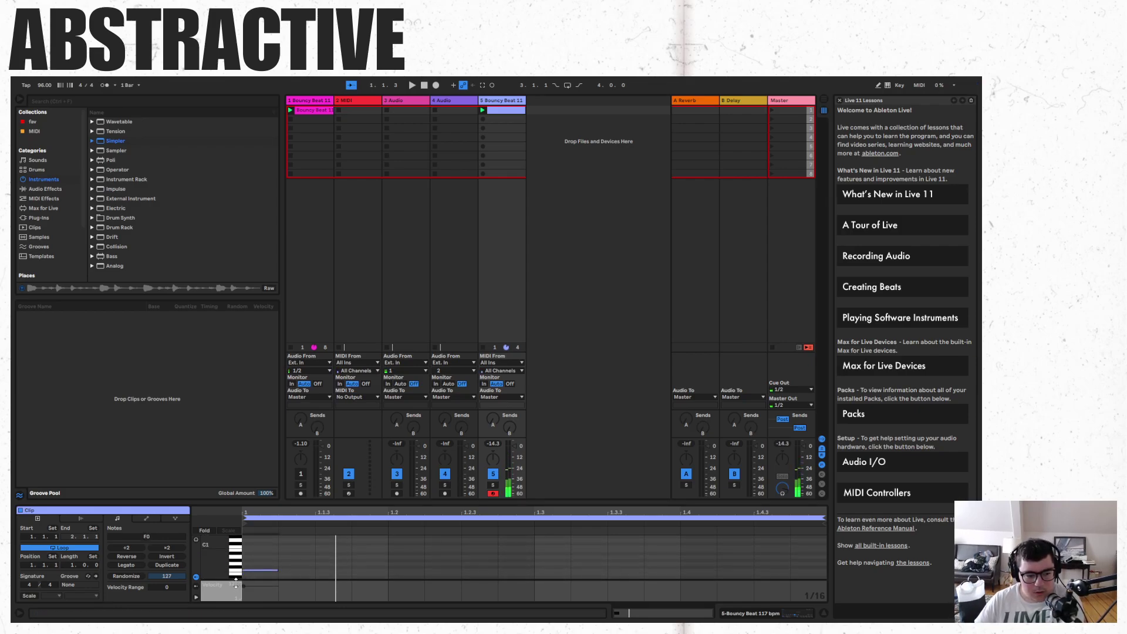
{"action": "key", "text": "Up"}
{"action": "key", "text": "Up"}
{"action": "key", "text": "Up"}
{"action": "key", "text": "Up"}
{"action": "key", "text": "Up"}
{"action": "key", "text": "Up"}
{"action": "key", "text": "Up"}
{"action": "key", "text": "Up"}
{"action": "key", "text": "Up"}
{"action": "key", "text": "Up"}
{"action": "key", "text": "Up"}
{"action": "key", "text": "Up"}
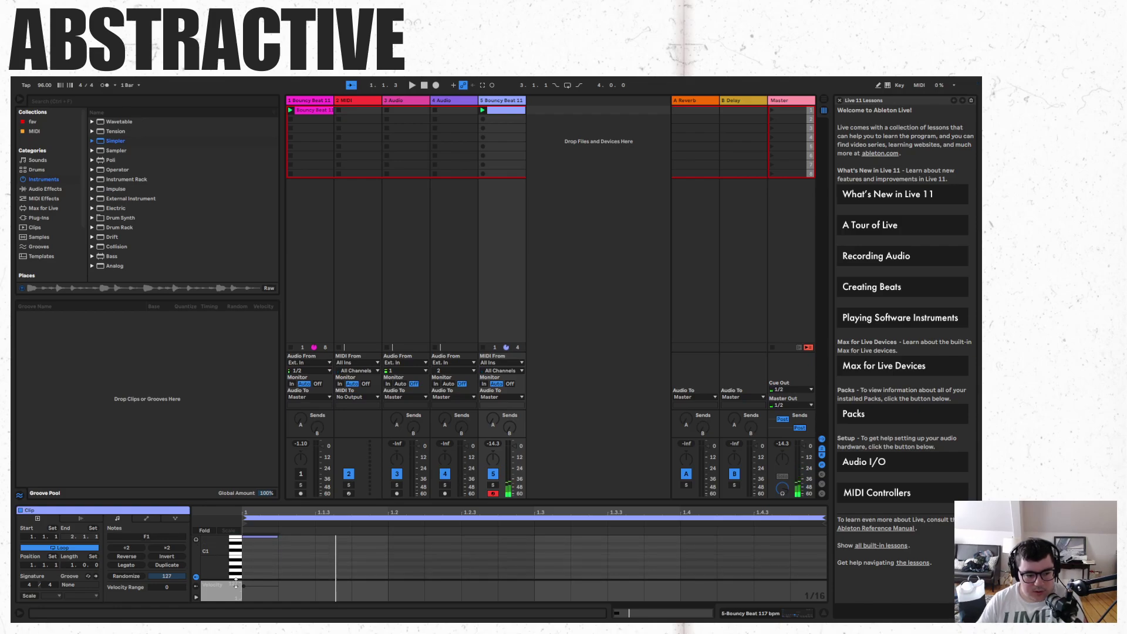
Add an E1 note on the second sixteenth of the clip and play both slices.
{"action": "double_click", "coordinate": [288, 548]}
{"action": "key", "text": "space"}
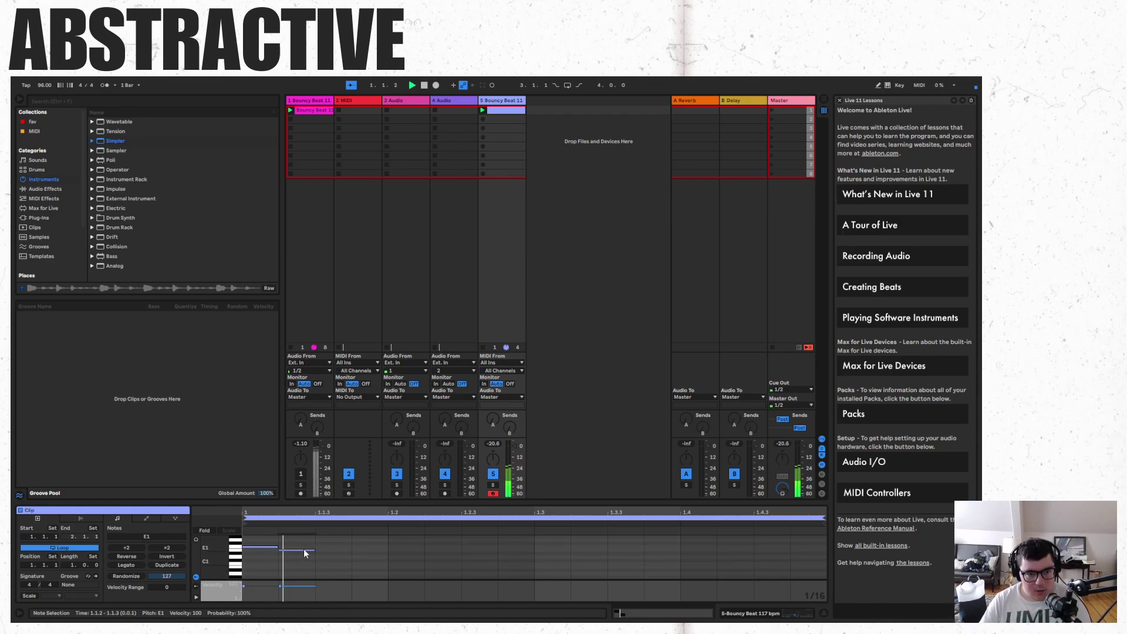
{"action": "left_click", "coordinate": [347, 548]}
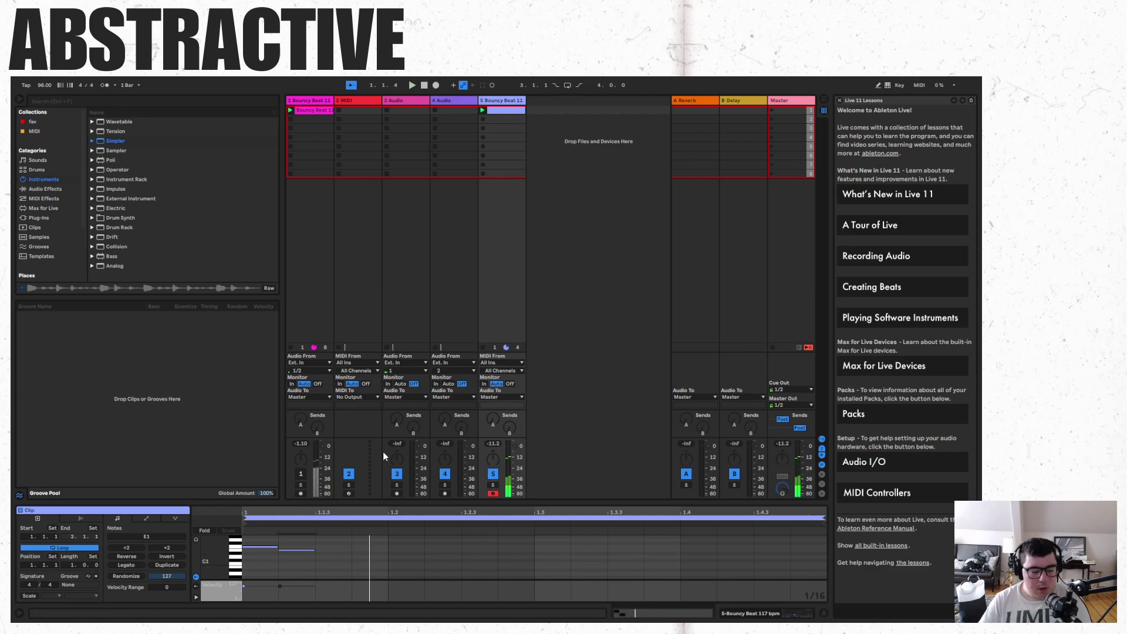
Cut the Simpler track from the set and open the Bouncy Beat clip on the first track.
{"action": "right_click", "coordinate": [500, 101]}
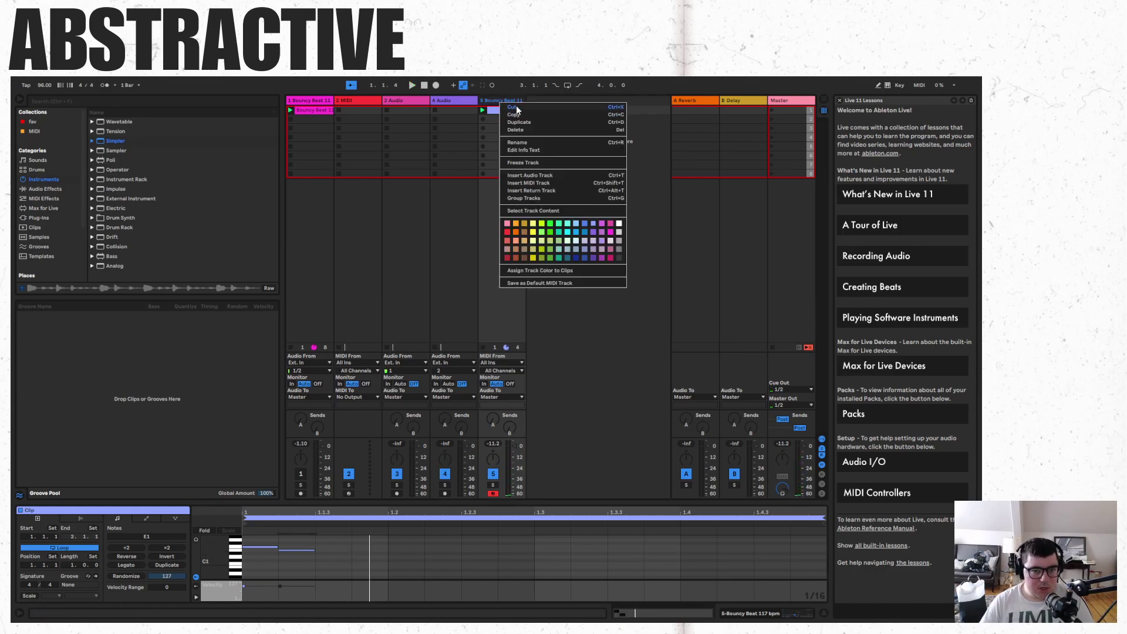
{"action": "left_click", "coordinate": [516, 107]}
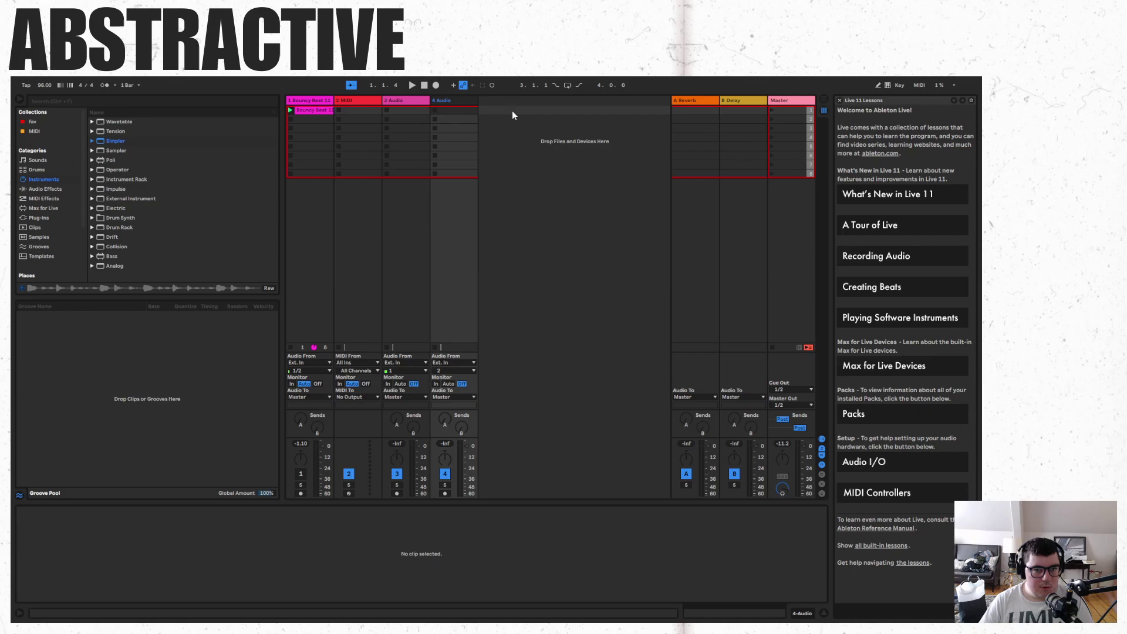
{"action": "left_click", "coordinate": [308, 104]}
{"action": "left_click", "coordinate": [315, 109]}
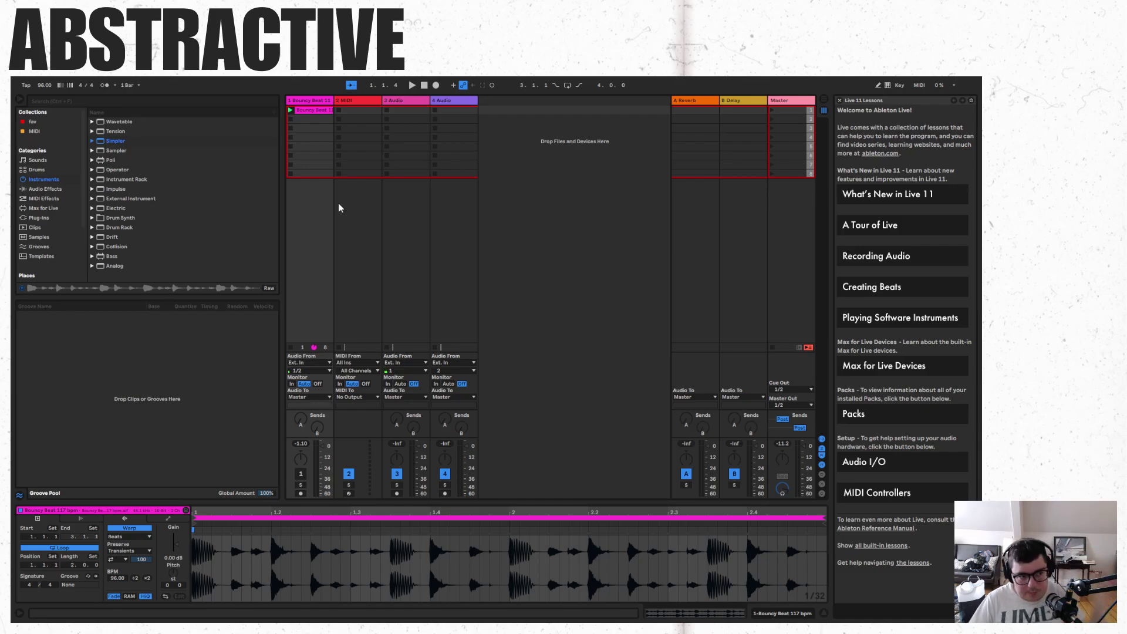
Load the Vital VST plug-in from the browser onto a new MIDI track.
{"action": "left_click", "coordinate": [37, 219]}
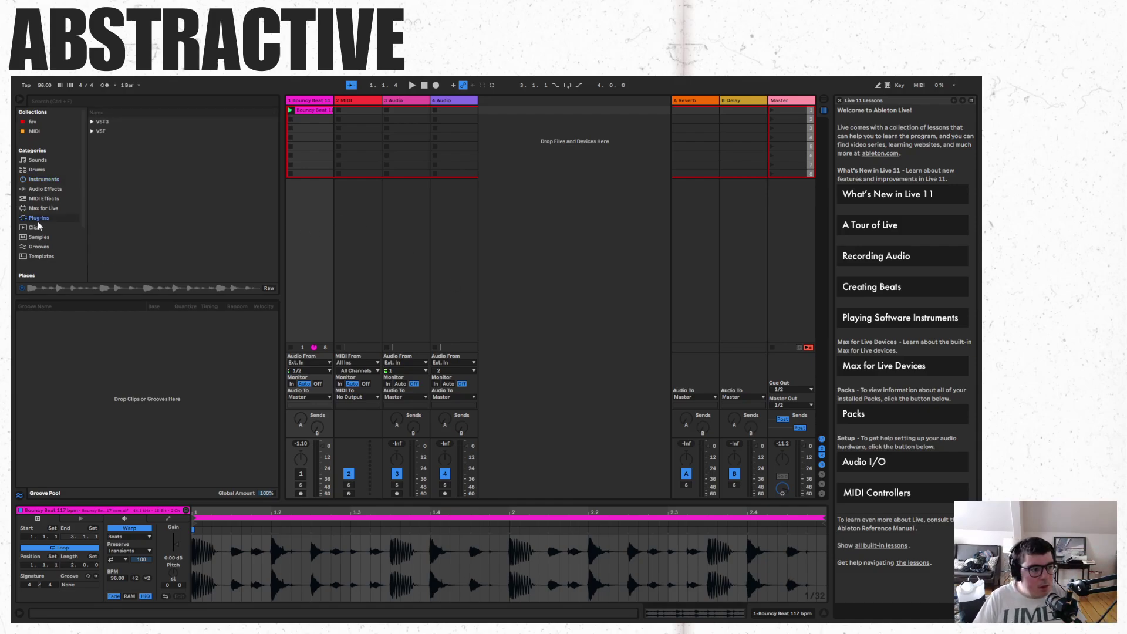
{"action": "left_click", "coordinate": [94, 132]}
{"action": "left_click_drag", "start_coordinate": [118, 170], "coordinate": [568, 221]}
Audition Vital's old saw and Soft_Bounce presets, settle on echo synth and close the plug-in window.
{"action": "left_click", "coordinate": [364, 145]}
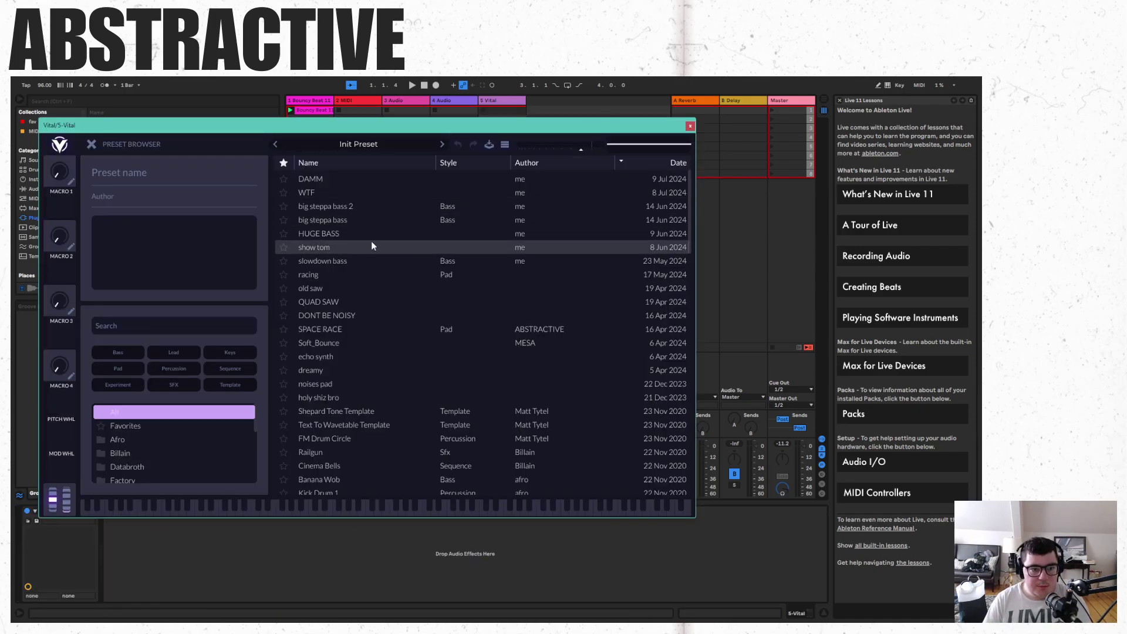
{"action": "left_click", "coordinate": [365, 287]}
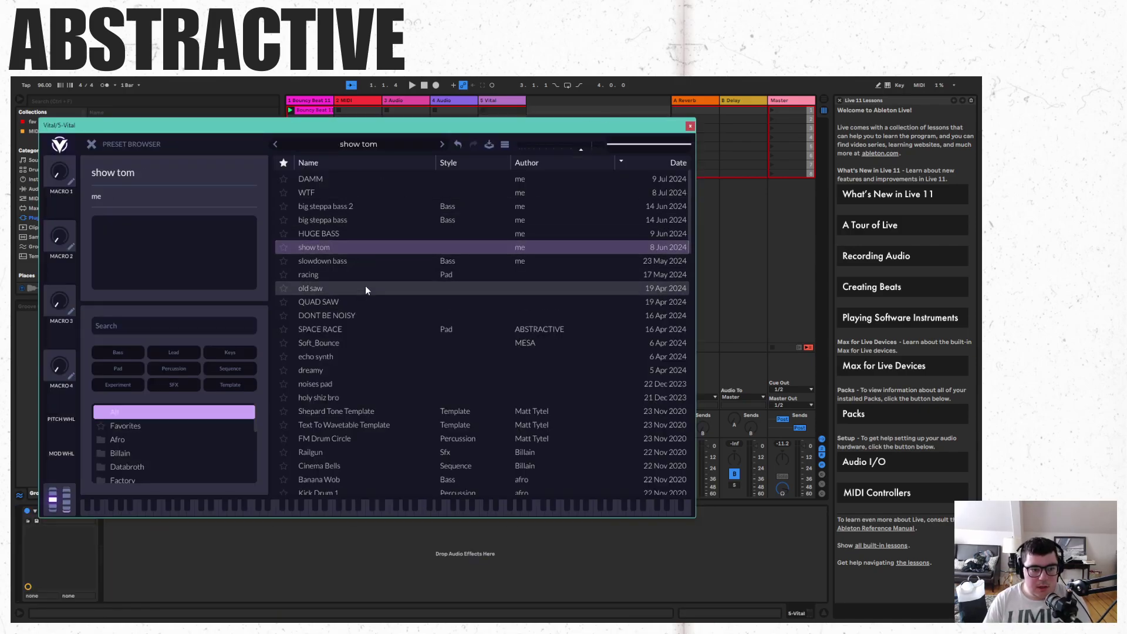
{"action": "left_click", "coordinate": [361, 343]}
{"action": "left_click", "coordinate": [354, 357]}
{"action": "left_click", "coordinate": [690, 126]}
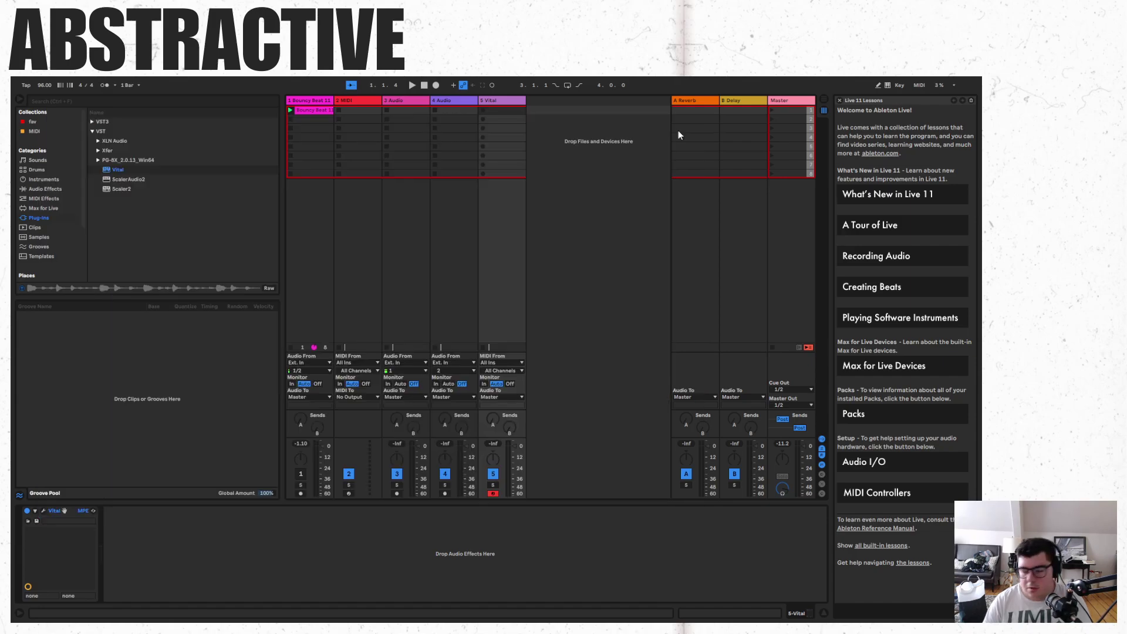
Create a MIDI clip on the Vital track with F3, G3, E3 and G3 on the four beats and launch it.
{"action": "double_click", "coordinate": [520, 110]}
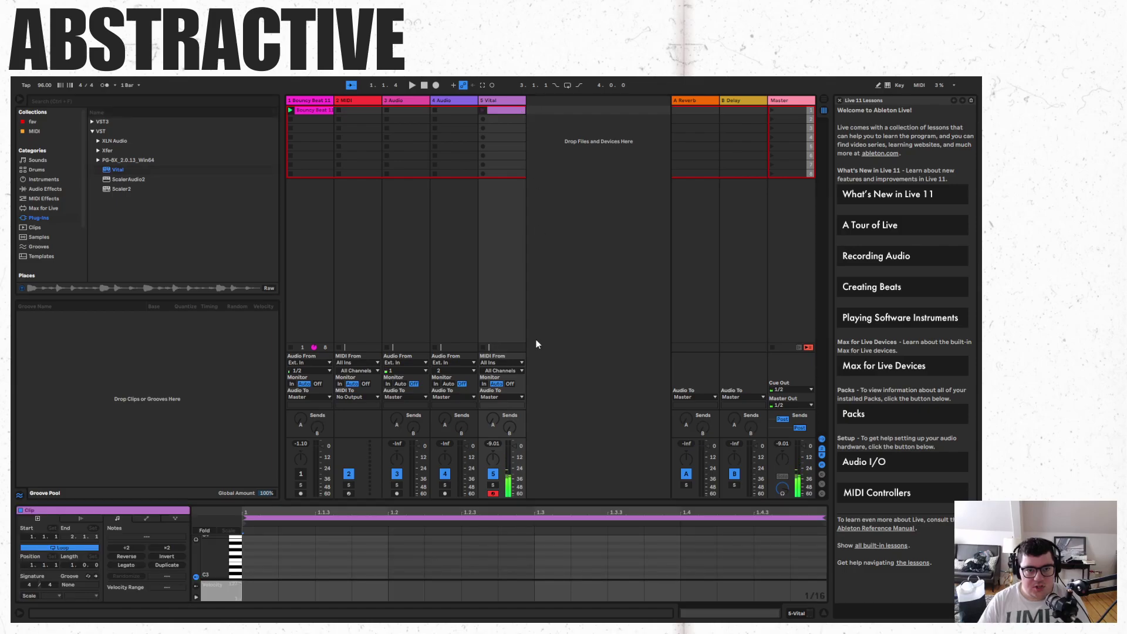
{"action": "double_click", "coordinate": [259, 560]}
{"action": "double_click", "coordinate": [403, 553]}
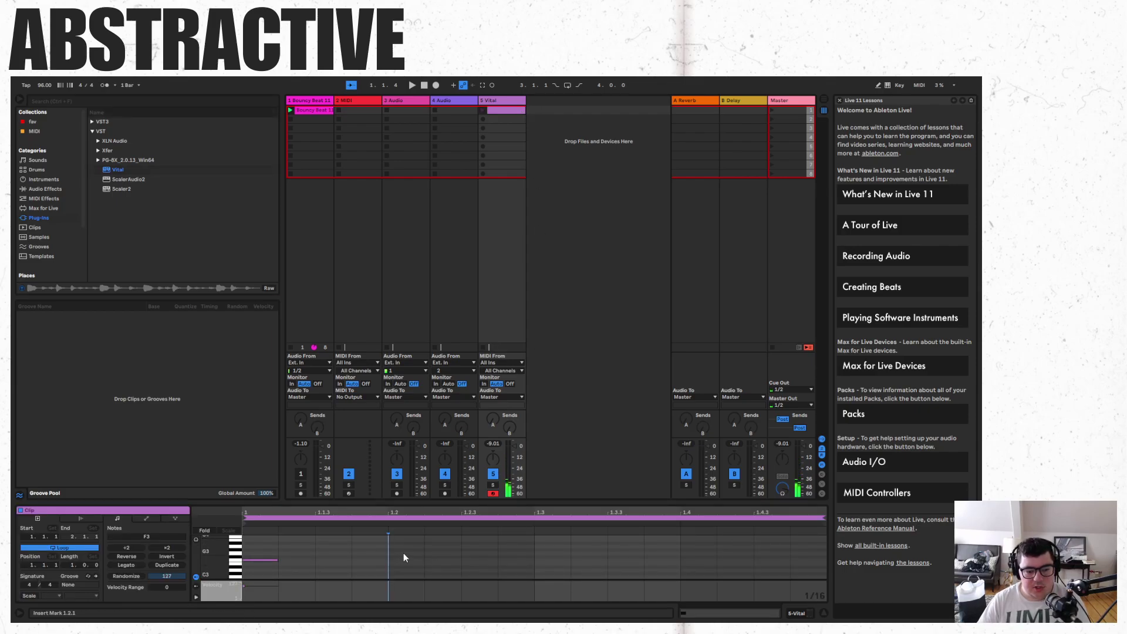
{"action": "double_click", "coordinate": [539, 564]}
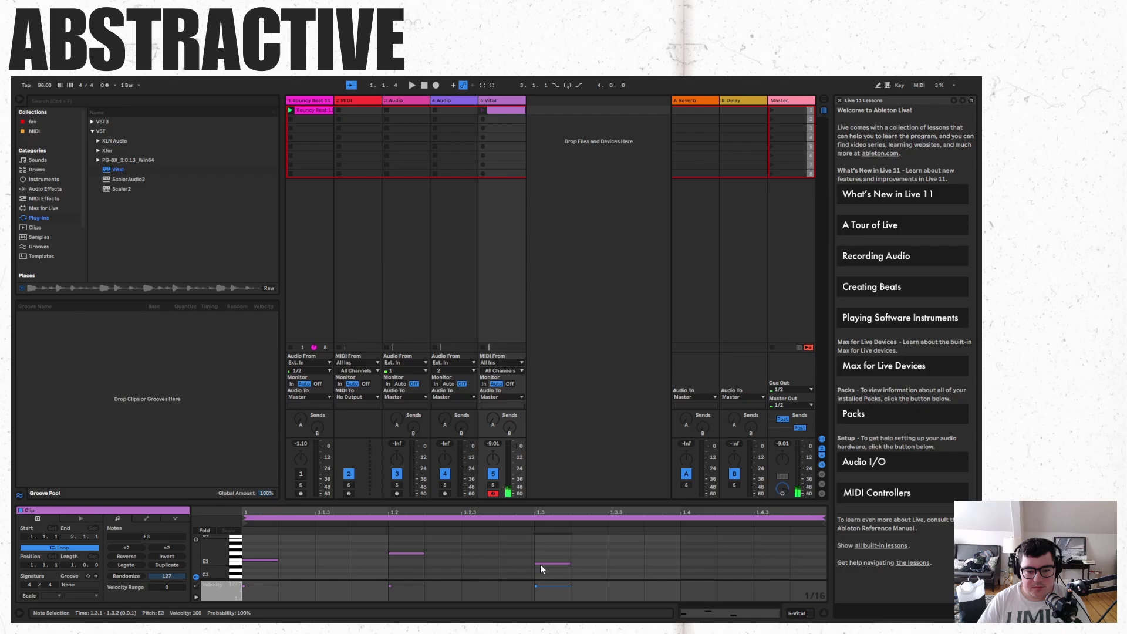
{"action": "double_click", "coordinate": [707, 553]}
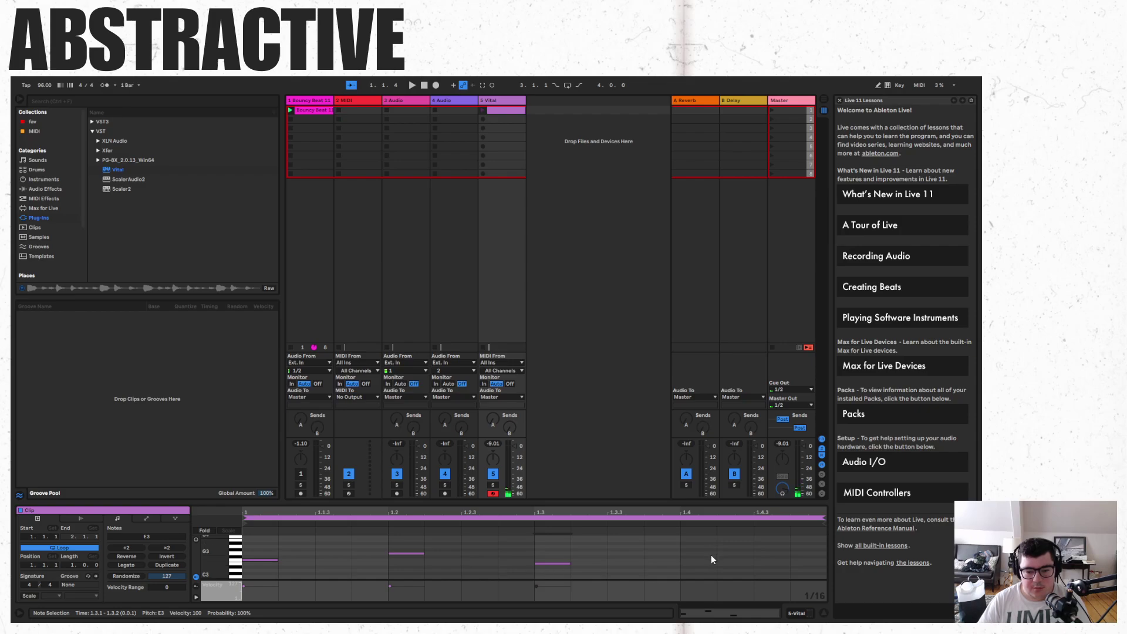
{"action": "left_click", "coordinate": [482, 111]}
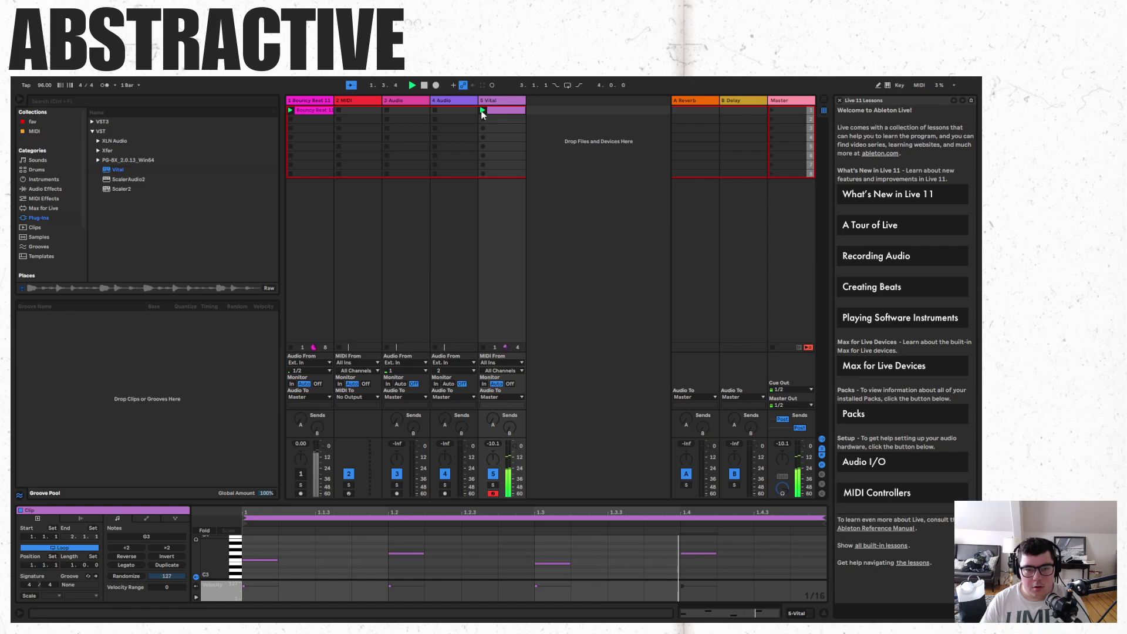
Place the Vital MIDI clip at the start of its track in the Arrangement view.
{"action": "right_click", "coordinate": [512, 112]}
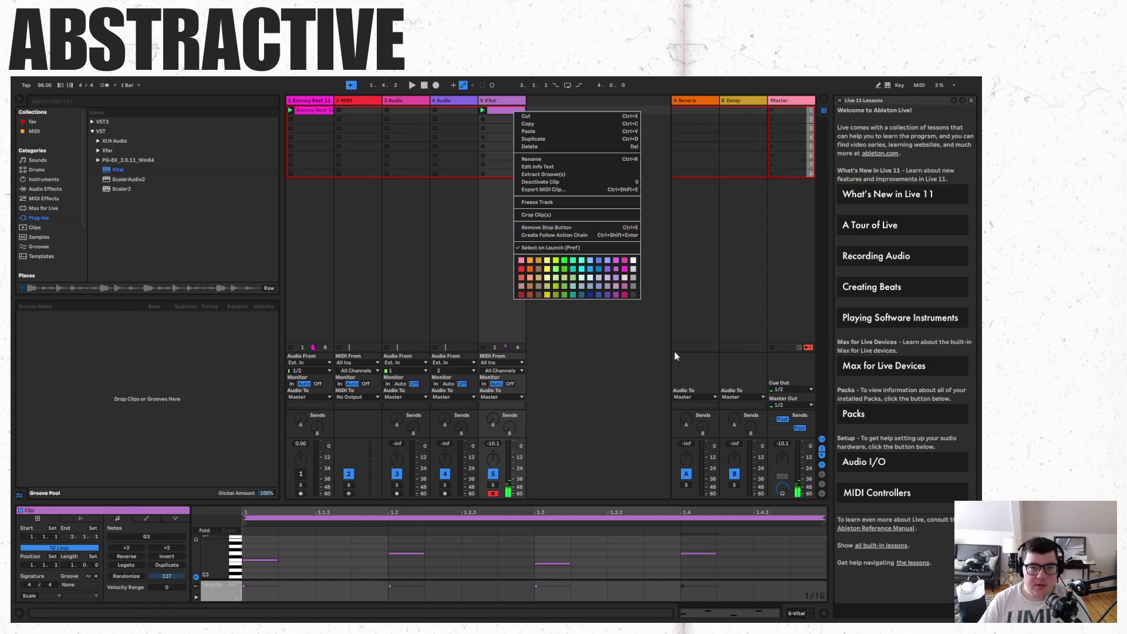
{"action": "left_click", "coordinate": [583, 246]}
{"action": "key", "text": "Tab"}
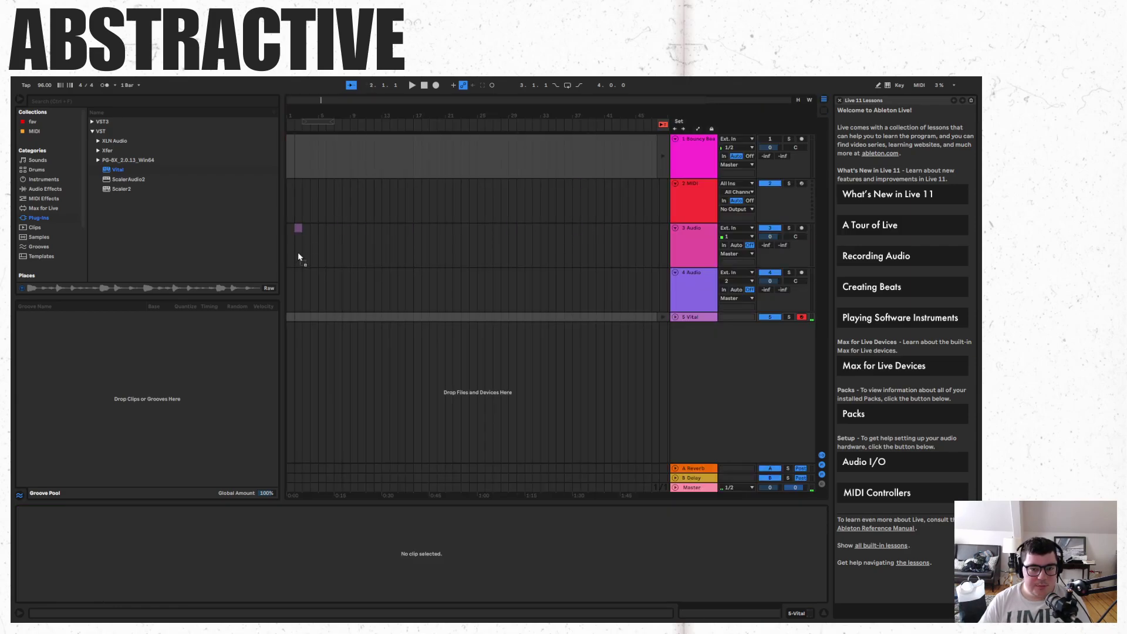
{"action": "left_click", "coordinate": [289, 317]}
{"action": "key", "text": "ctrl+v"}
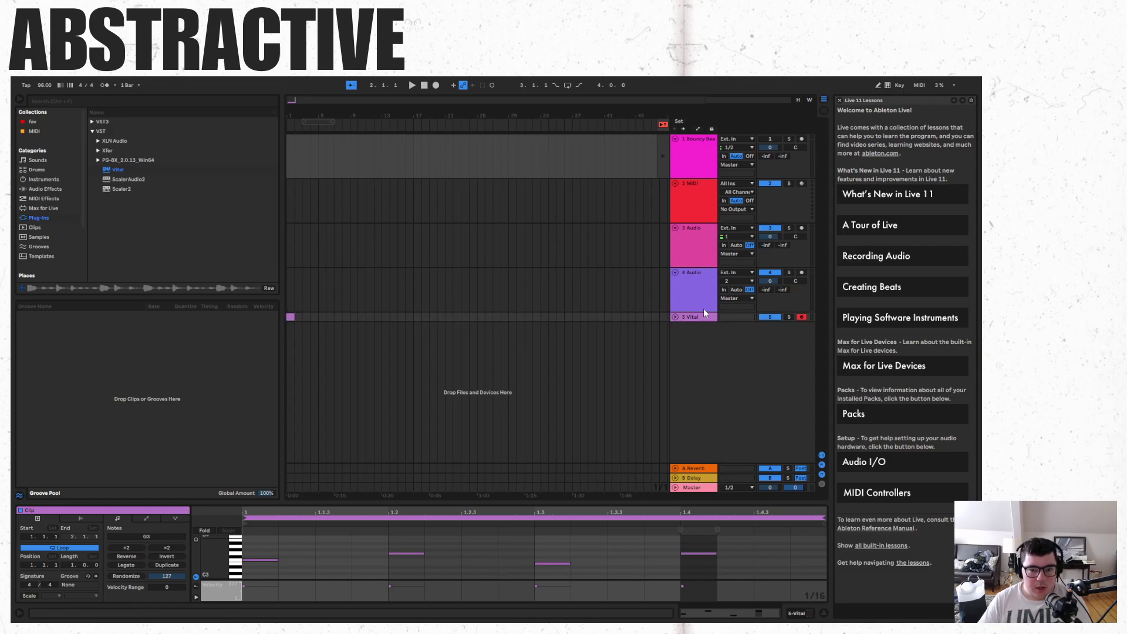
Unfold the Vital track, then freeze and flatten it to audio.
{"action": "left_click", "coordinate": [675, 317]}
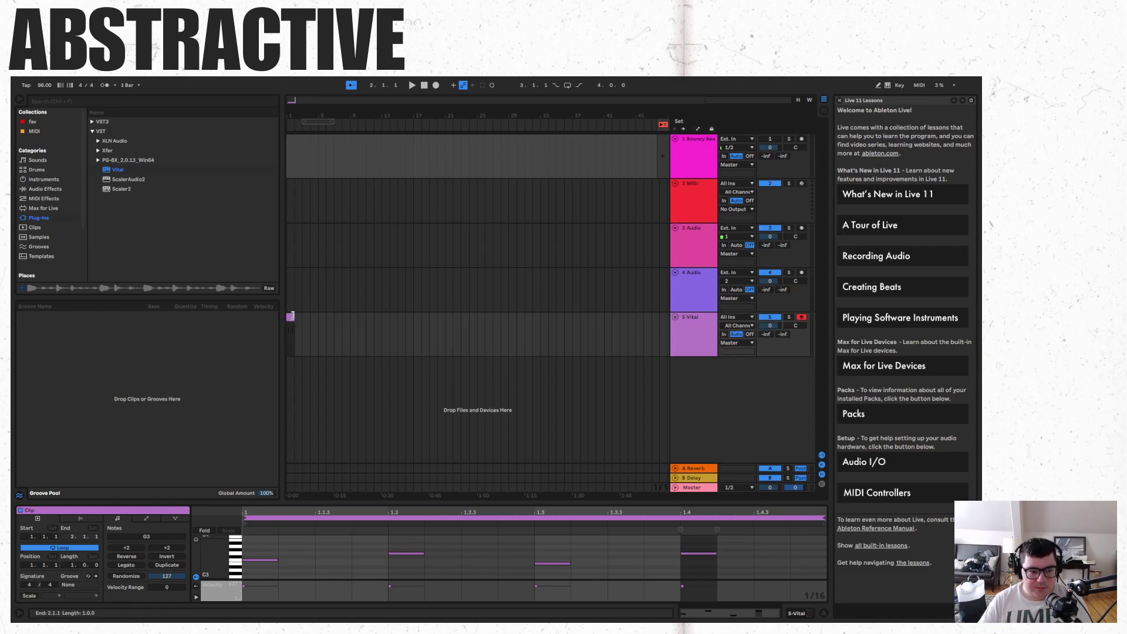
{"action": "right_click", "coordinate": [294, 319]}
{"action": "left_click", "coordinate": [327, 440]}
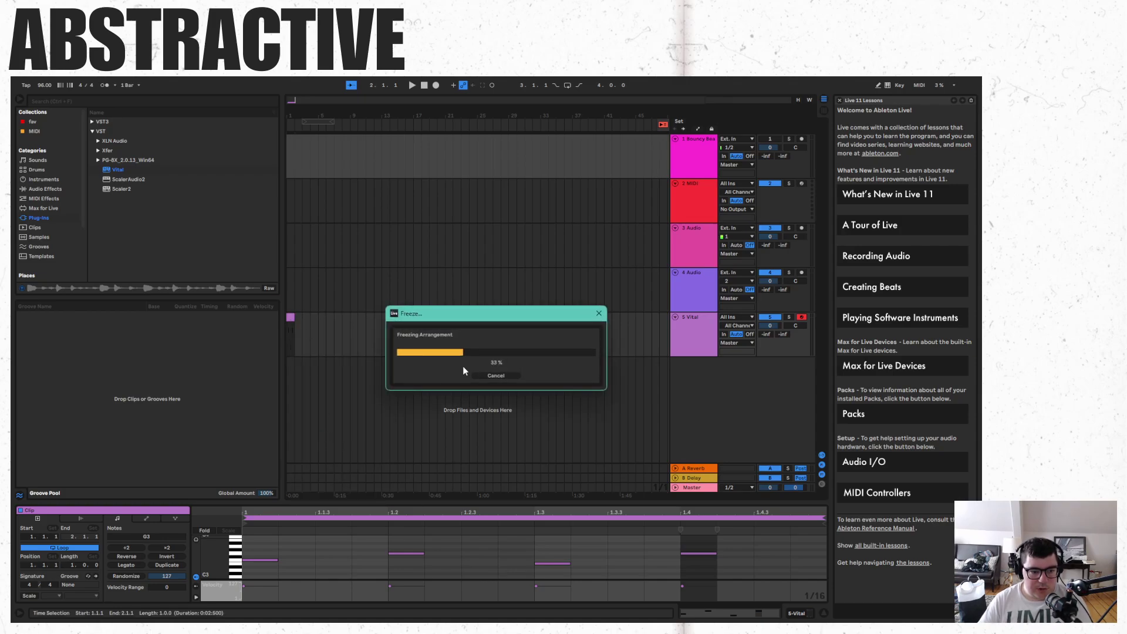
{"action": "right_click", "coordinate": [292, 317]}
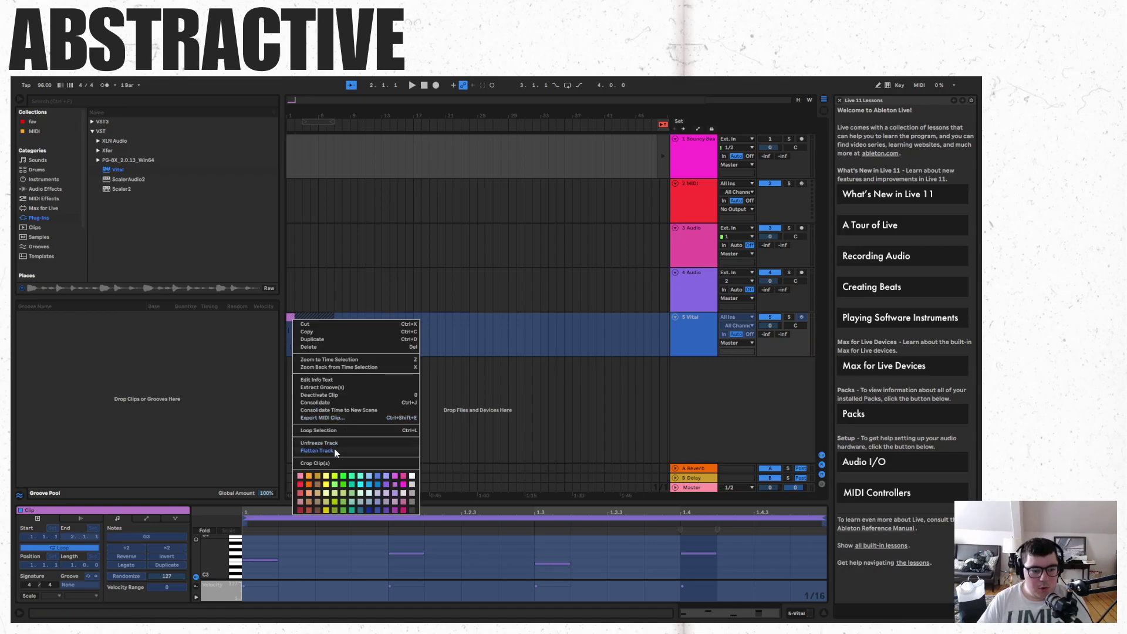
{"action": "left_click", "coordinate": [318, 451]}
Play the flattened Vital audio clip, try shortening it to about the second beat, and undo the trim.
{"action": "left_click", "coordinate": [295, 316]}
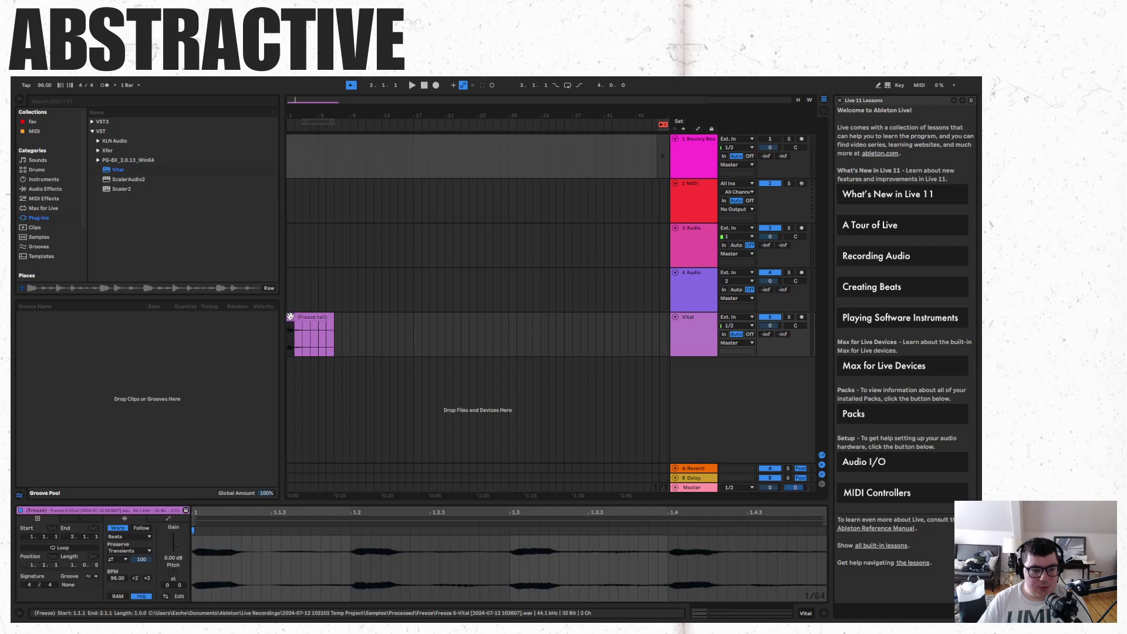
{"action": "left_click_drag", "start_coordinate": [313, 96], "coordinate": [352, 235]}
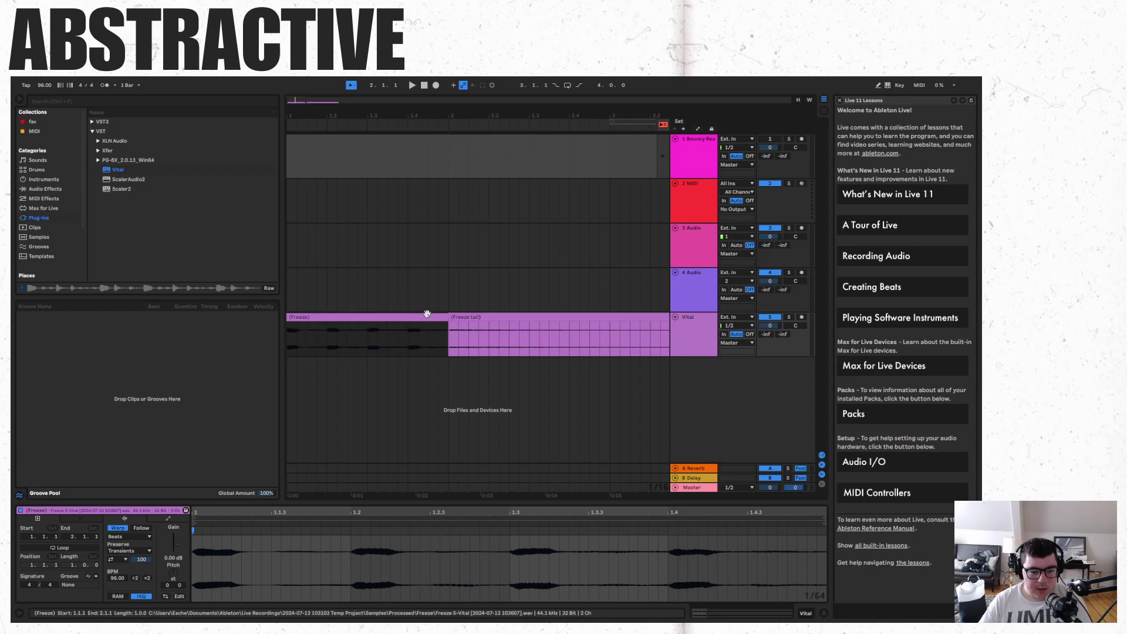
{"action": "key", "text": "space"}
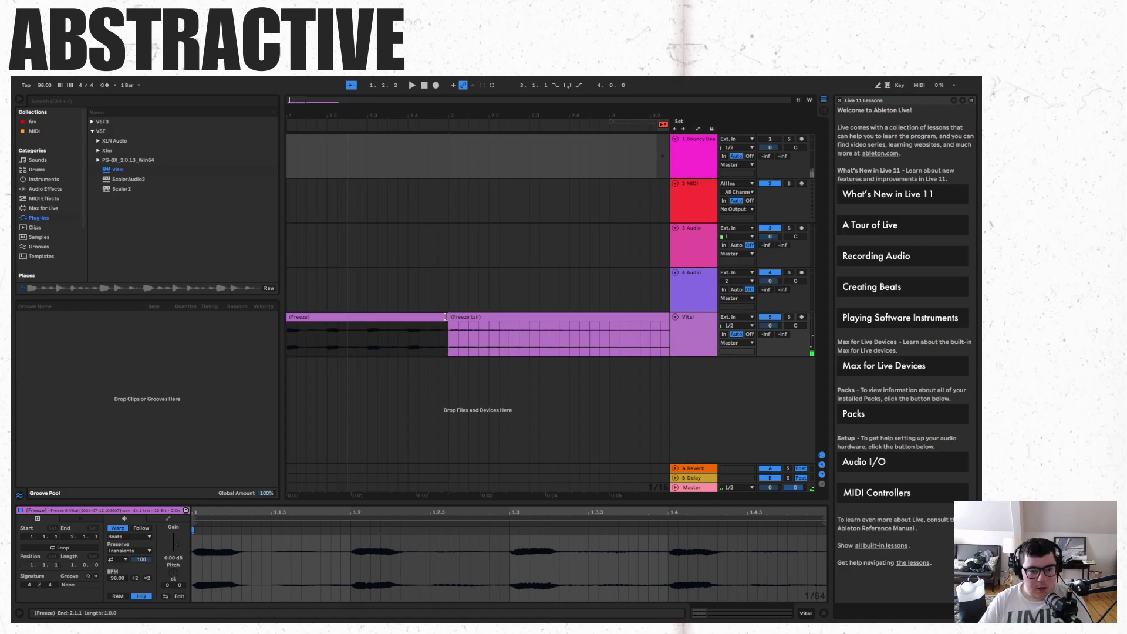
{"action": "left_click_drag", "start_coordinate": [448, 319], "coordinate": [322, 312]}
{"action": "key", "text": "ctrl+z"}
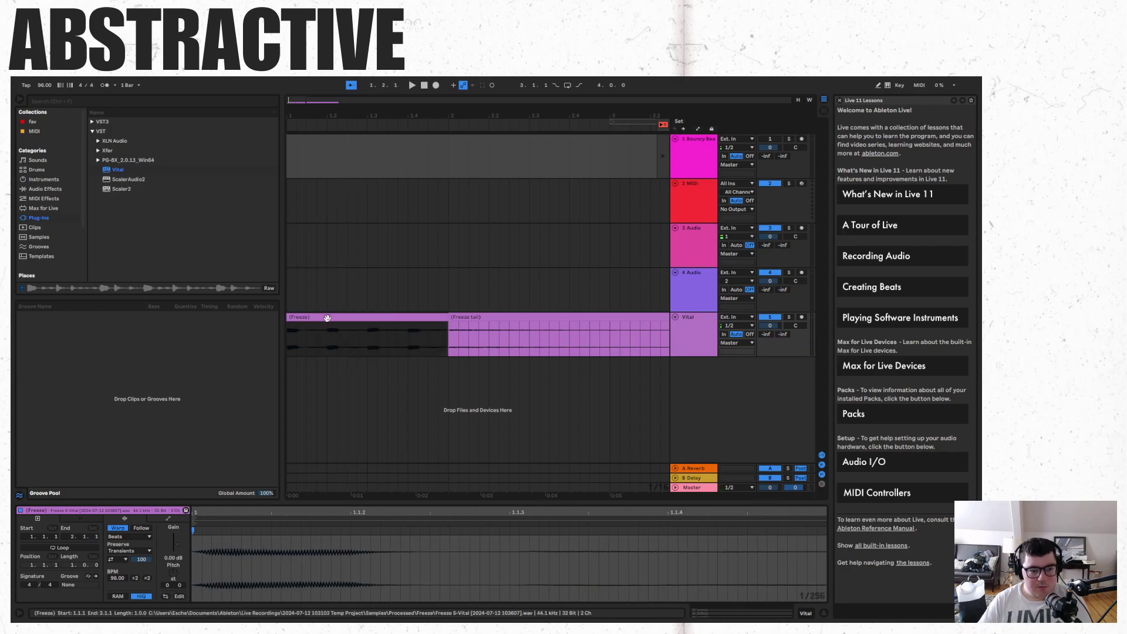
Reverse the flattened Vital audio clip and play it back.
{"action": "right_click", "coordinate": [326, 318]}
{"action": "left_click", "coordinate": [400, 488]}
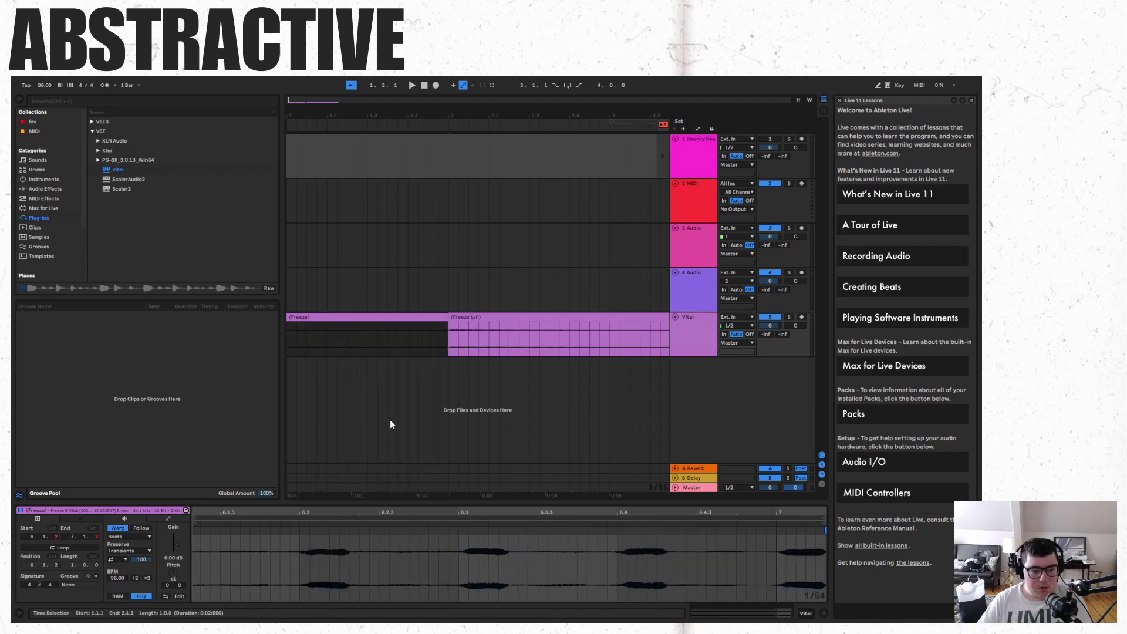
{"action": "key", "text": "space"}
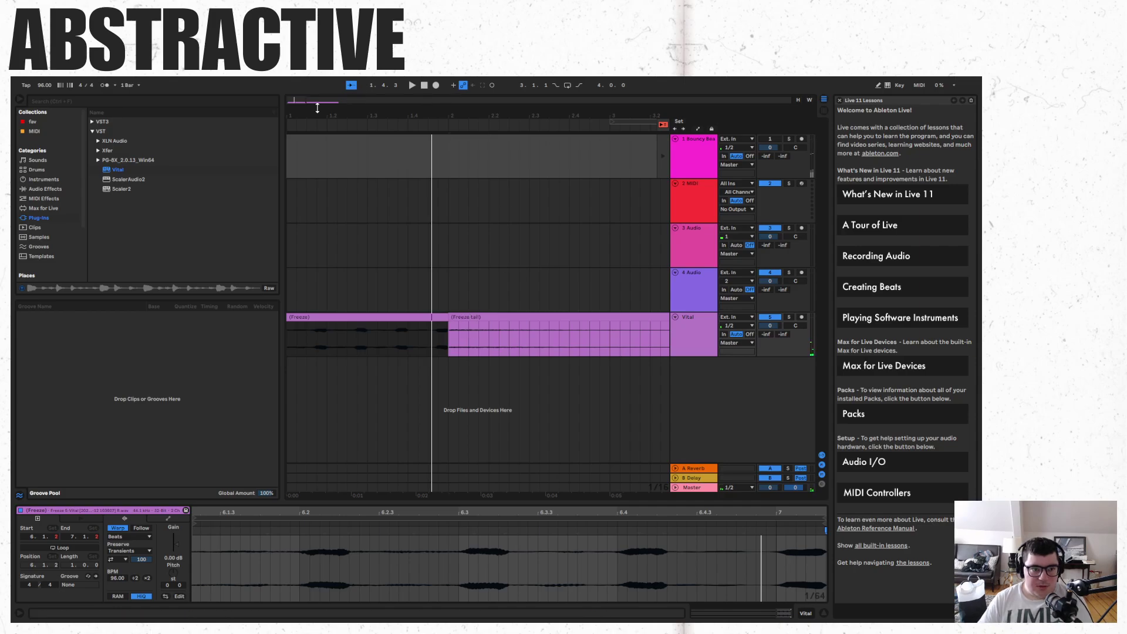
Delete the flattened Vital track from the arrangement.
{"action": "scroll", "coordinate": [498, 234], "scroll_direction": "down", "scroll_amount": 5}
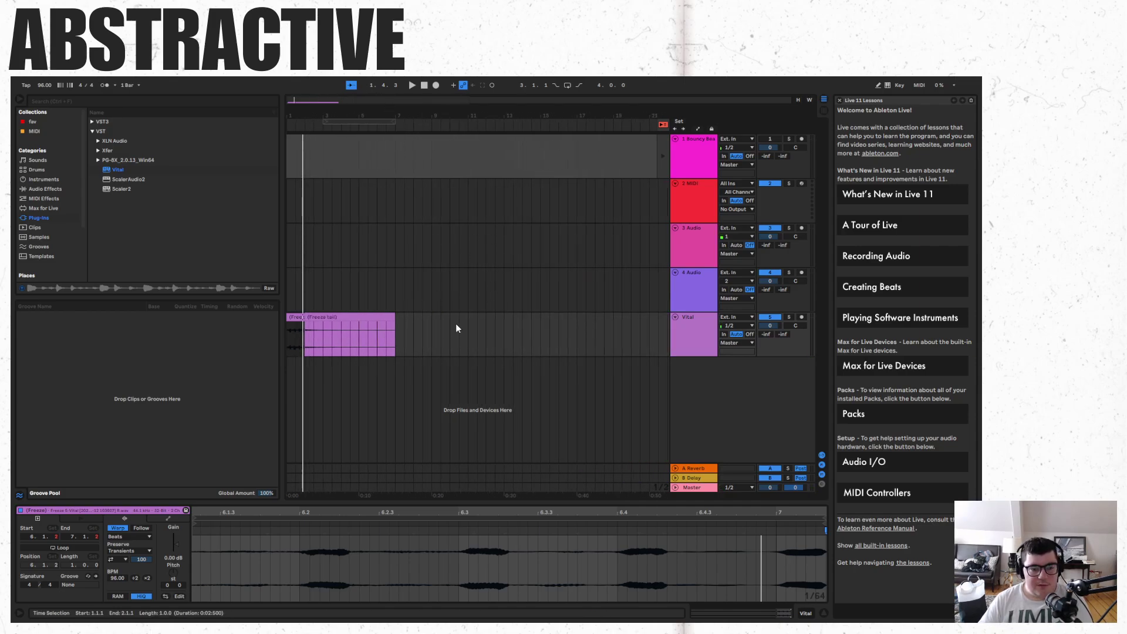
{"action": "right_click", "coordinate": [699, 336]}
{"action": "left_click", "coordinate": [714, 339]}
{"action": "key", "text": "Delete"}
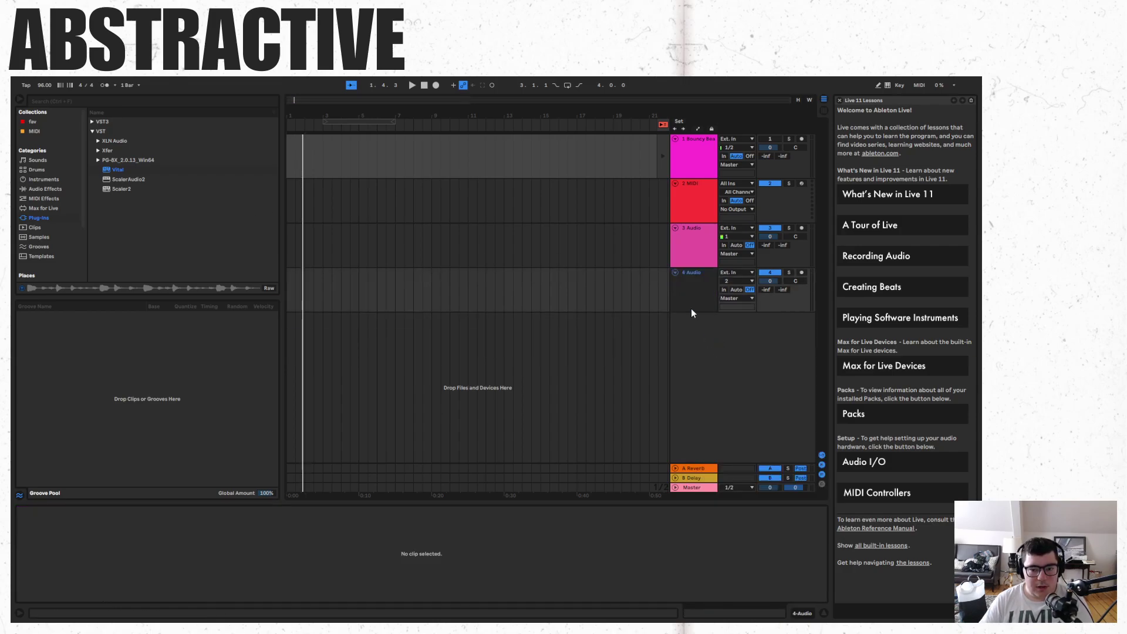
Return to the Session view and open the Bouncy Beat clip on the first track.
{"action": "left_click", "coordinate": [686, 145]}
{"action": "key", "text": "Tab"}
{"action": "left_click", "coordinate": [311, 113]}
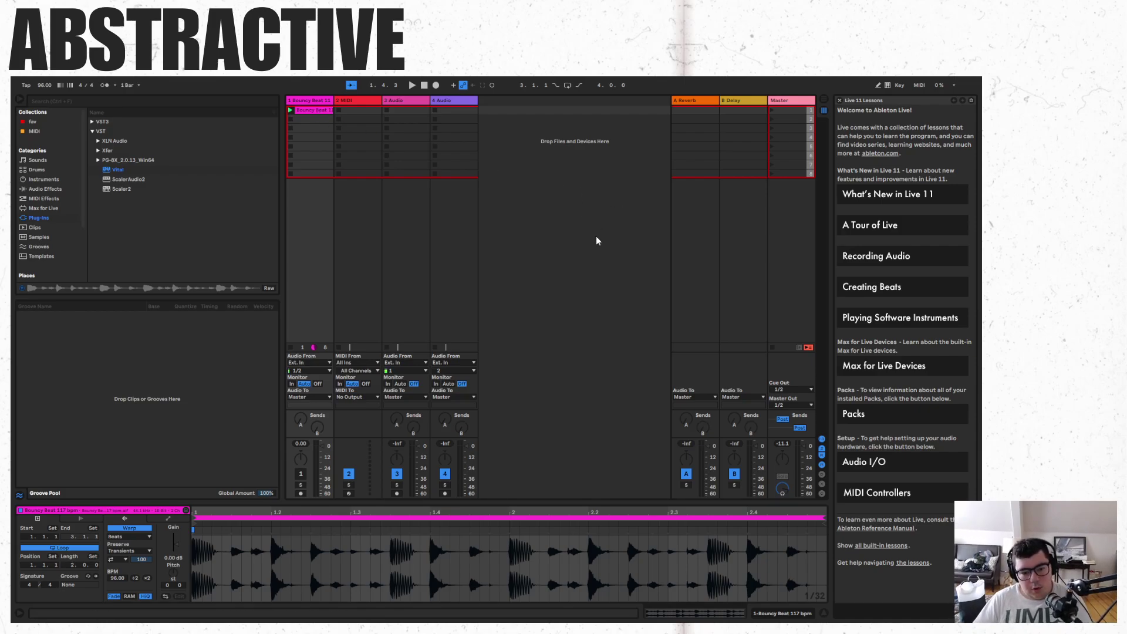
List the audio effects in the browser and play the reactivated Bouncy Beat track briefly.
{"action": "left_click", "coordinate": [44, 189]}
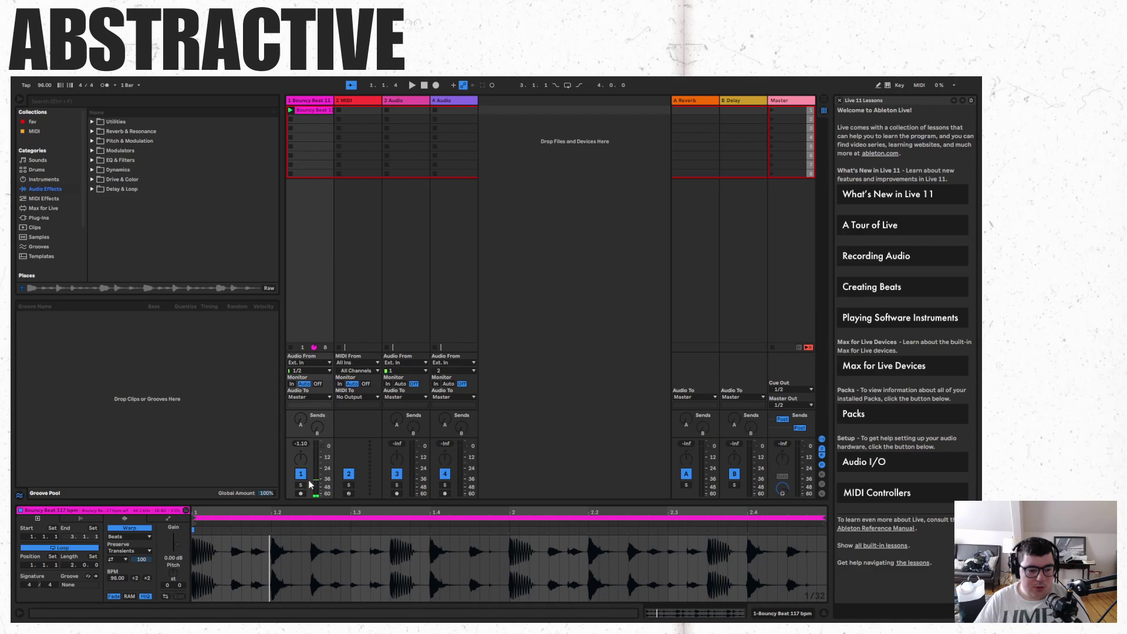
{"action": "key", "text": "space"}
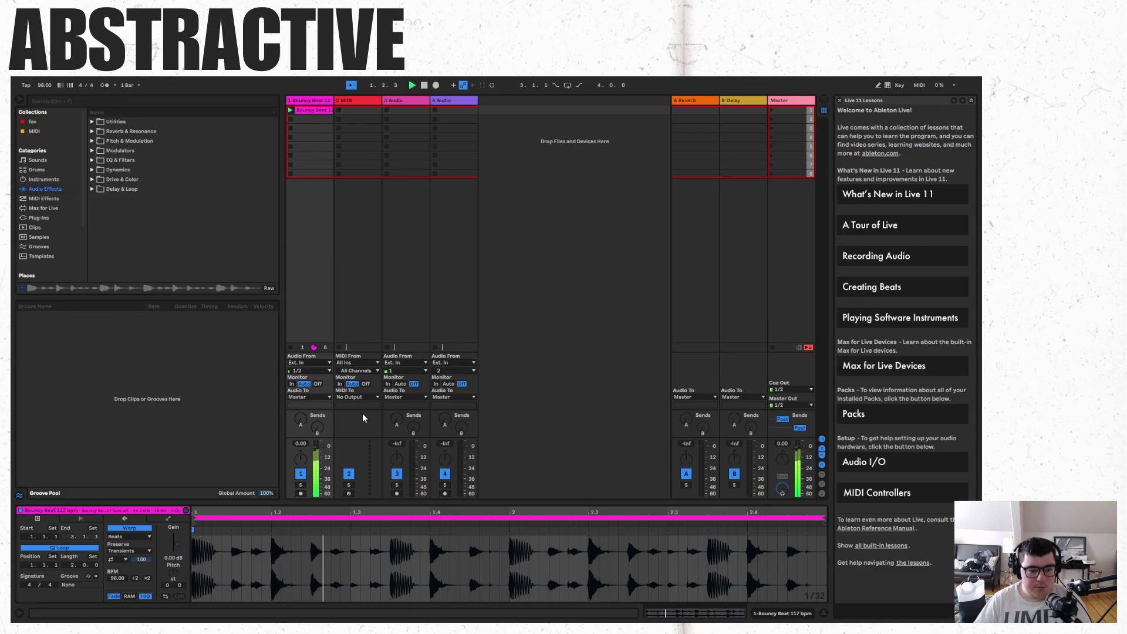
{"action": "key", "text": "space"}
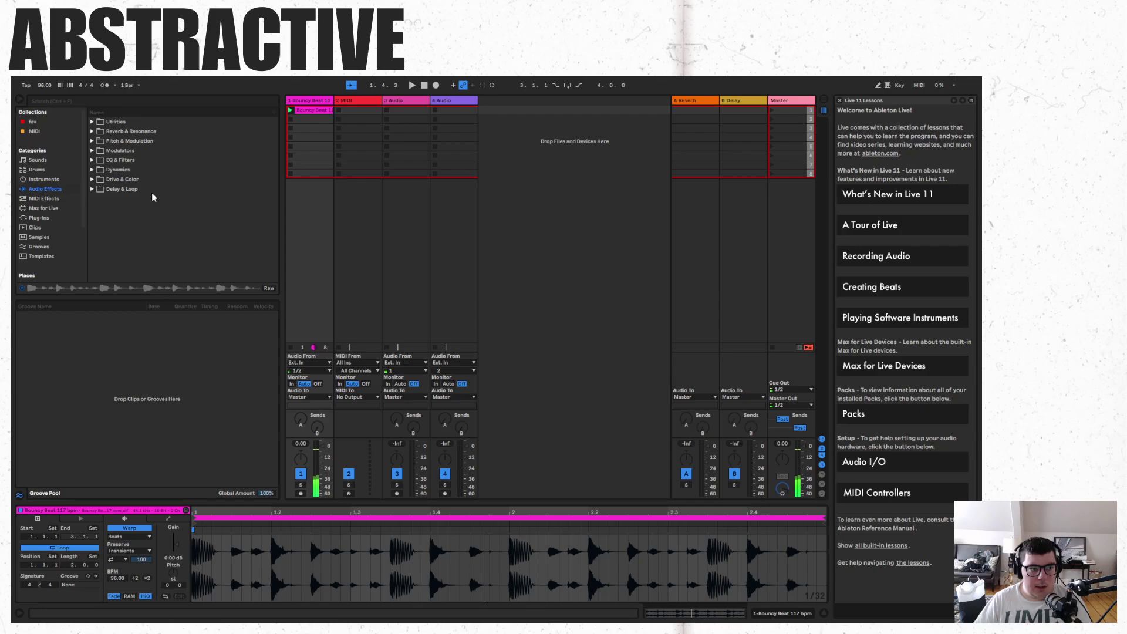
Add the Beat Repeat effect from the Delay & Loop folder to the Bouncy Beat track.
{"action": "left_click", "coordinate": [102, 190]}
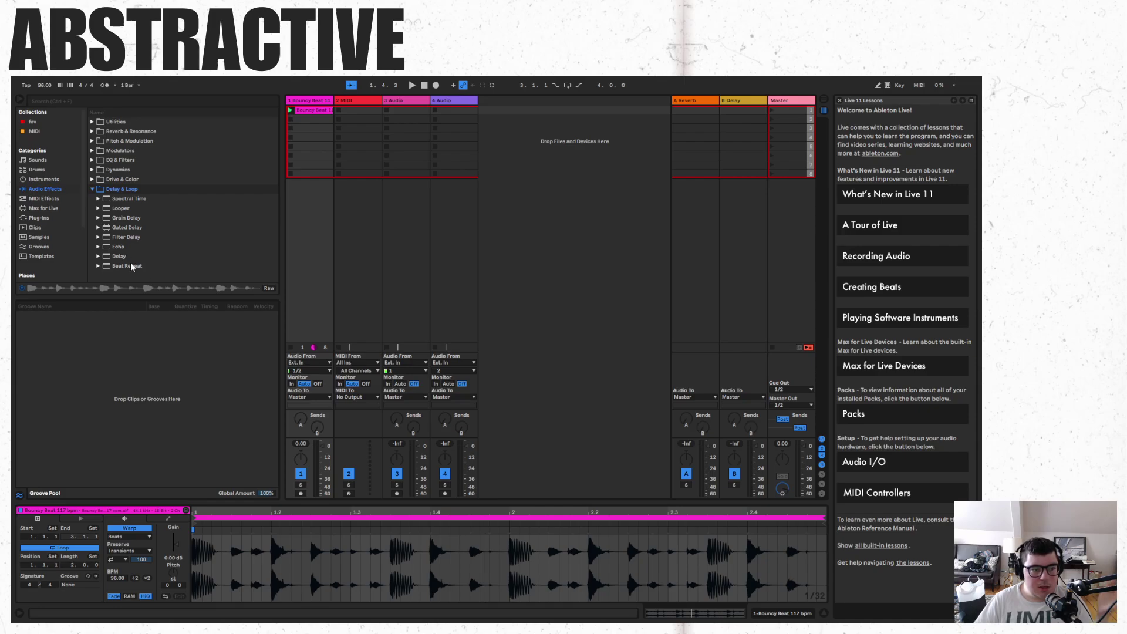
{"action": "left_click_drag", "start_coordinate": [133, 267], "coordinate": [191, 236]}
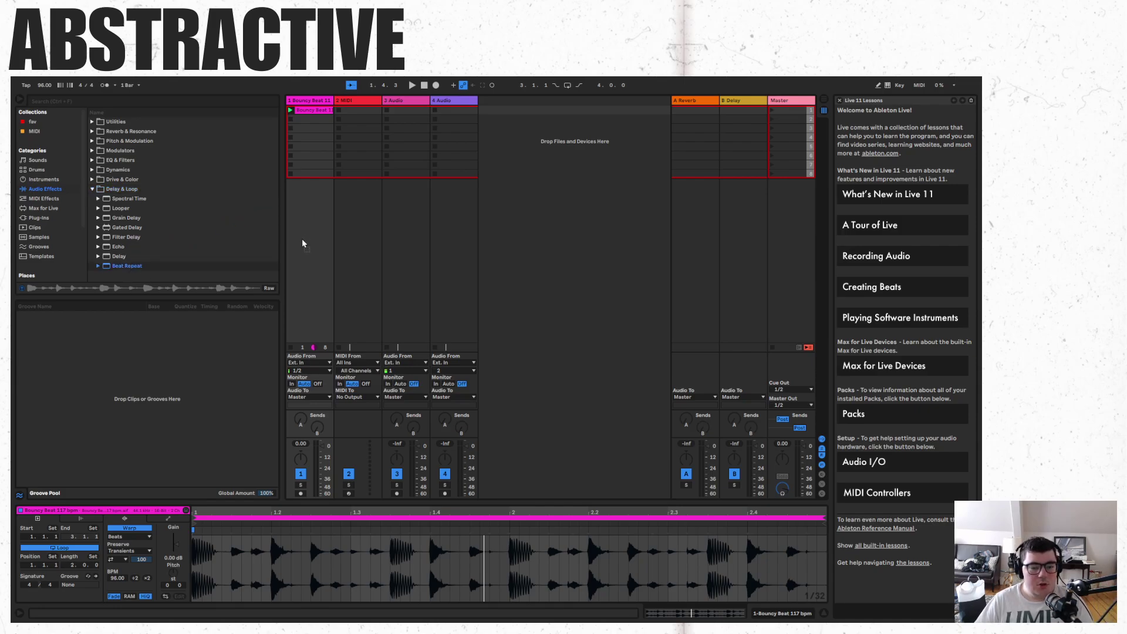
{"action": "left_click_drag", "start_coordinate": [303, 243], "coordinate": [301, 243]}
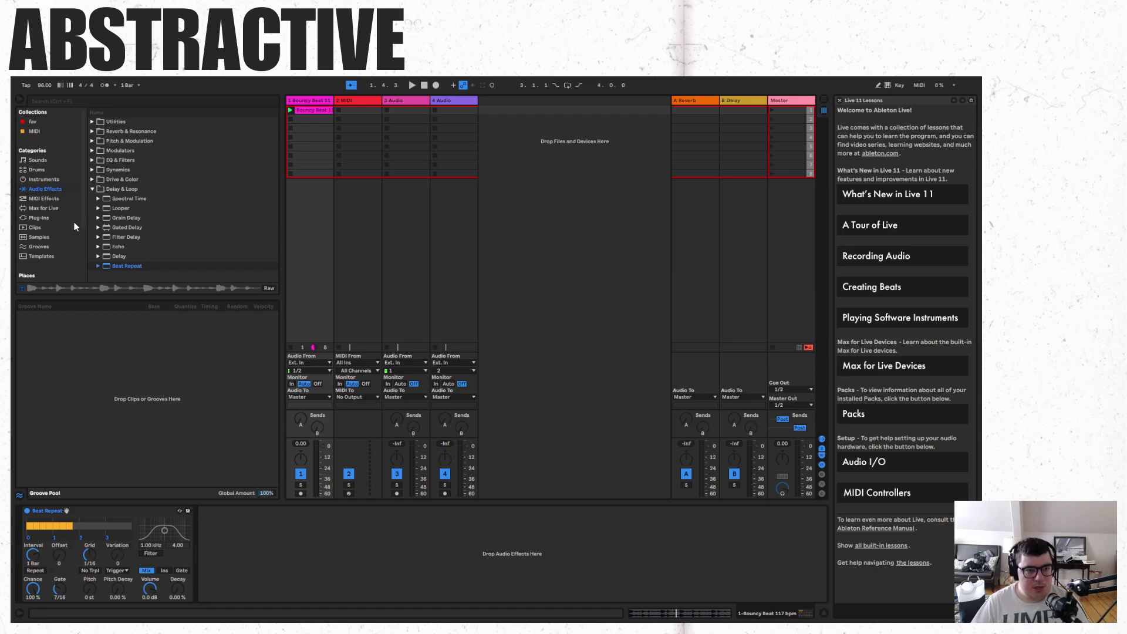
Compare the Bouncy Beat clip's view with its track's device chain, then play the loop through Beat Repeat.
{"action": "left_click", "coordinate": [318, 109]}
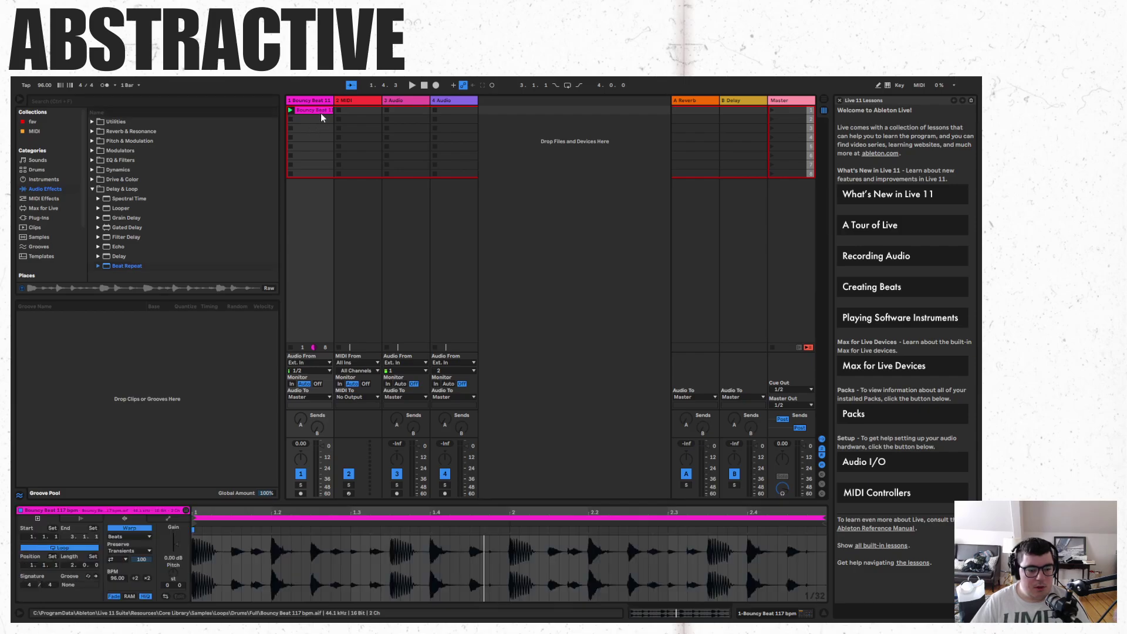
{"action": "left_click", "coordinate": [319, 101]}
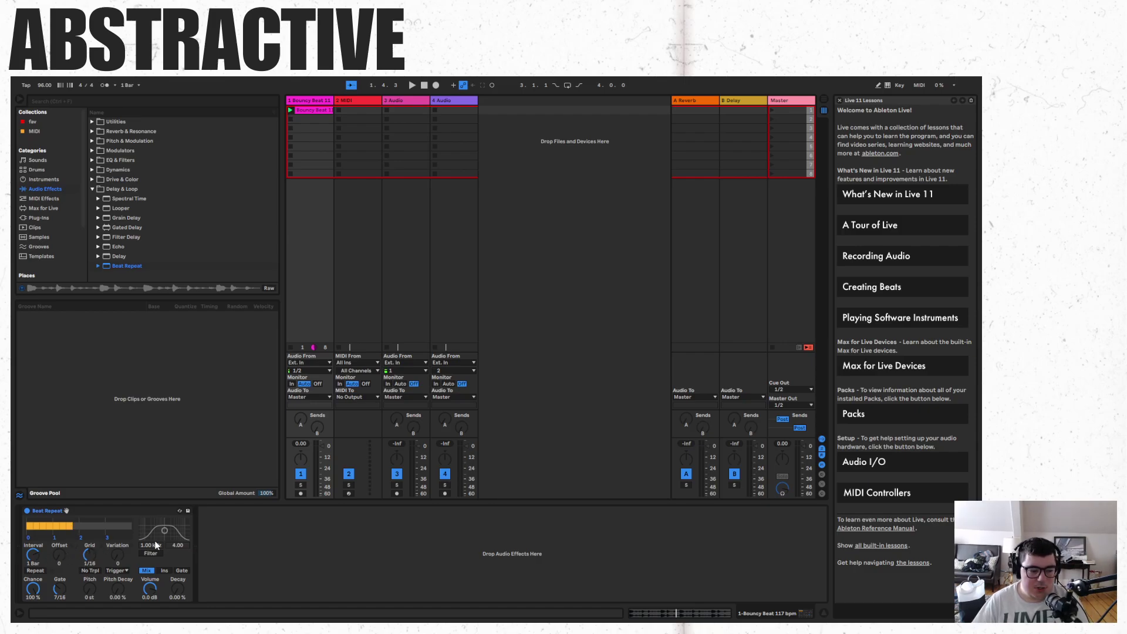
{"action": "key", "text": "space"}
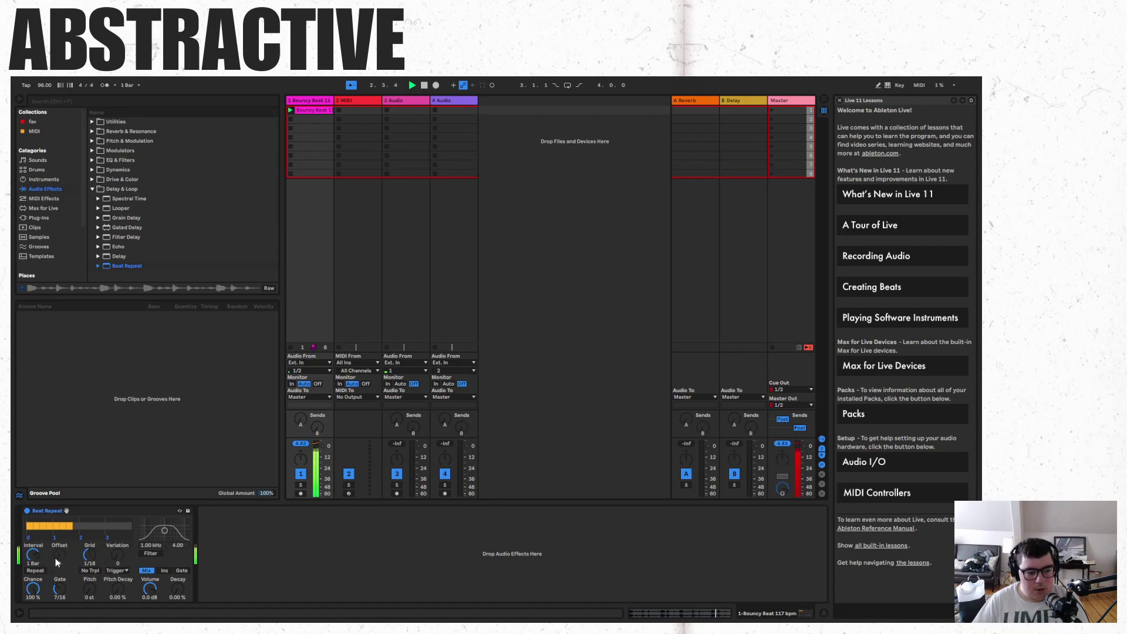
Set Beat Repeat's Interval to 1/2, Offset to 9/16, Grid to 1/16 and Variation to 8 while auditioning the loop.
{"action": "mouse_move", "coordinate": [36, 553]}
{"action": "left_mouse_down"}
{"action": "mouse_move", "coordinate": [36, 543]}
{"action": "mouse_move", "coordinate": [90, 531]}
{"action": "mouse_move", "coordinate": [44, 581]}
{"action": "left_mouse_up"}
{"action": "key", "text": "space"}
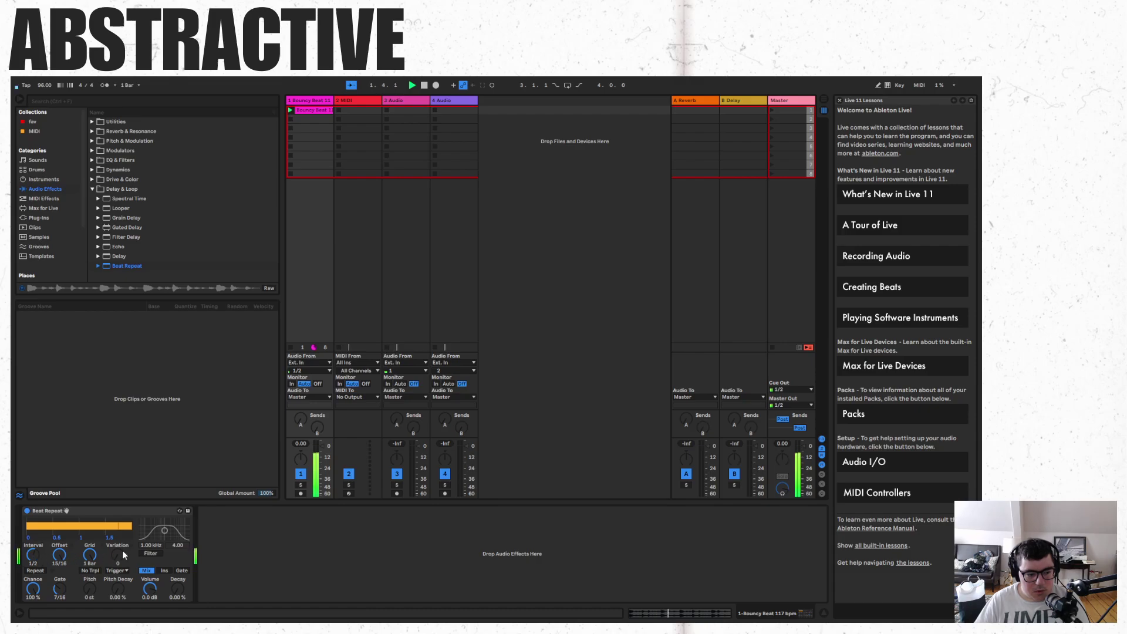
{"action": "mouse_move", "coordinate": [120, 555]}
{"action": "left_mouse_down"}
{"action": "mouse_move", "coordinate": [120, 540]}
{"action": "mouse_move", "coordinate": [59, 559]}
{"action": "mouse_move", "coordinate": [89, 566]}
{"action": "left_mouse_up"}
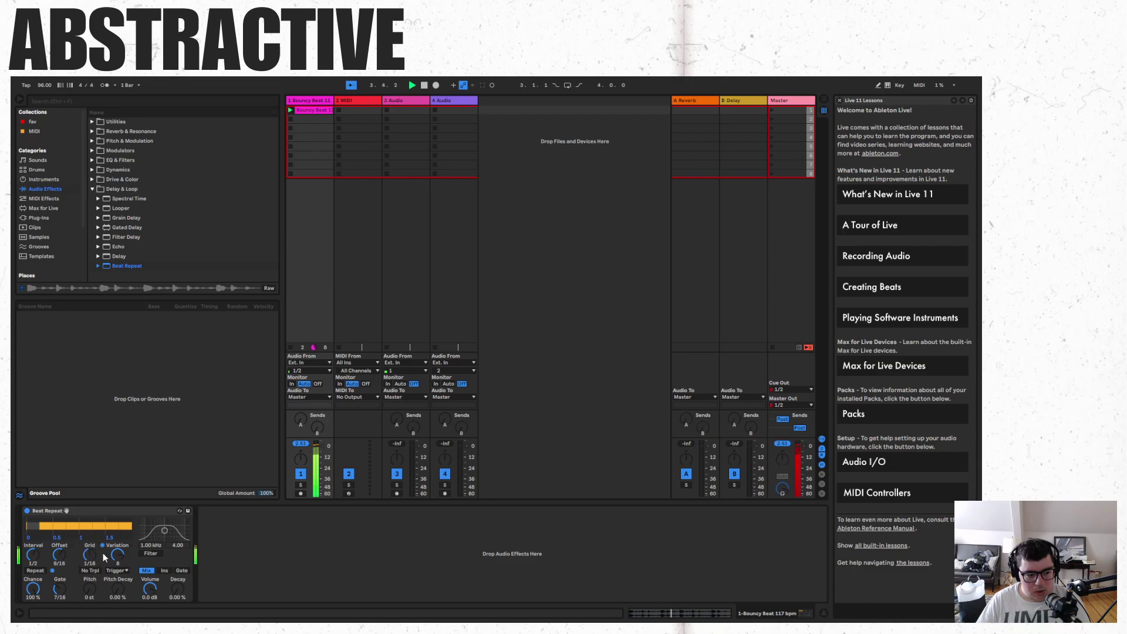
Remove Beat Repeat from the Bouncy Beat track and add the Gated Delay effect in its place.
{"action": "right_click", "coordinate": [156, 508]}
{"action": "left_click", "coordinate": [192, 400]}
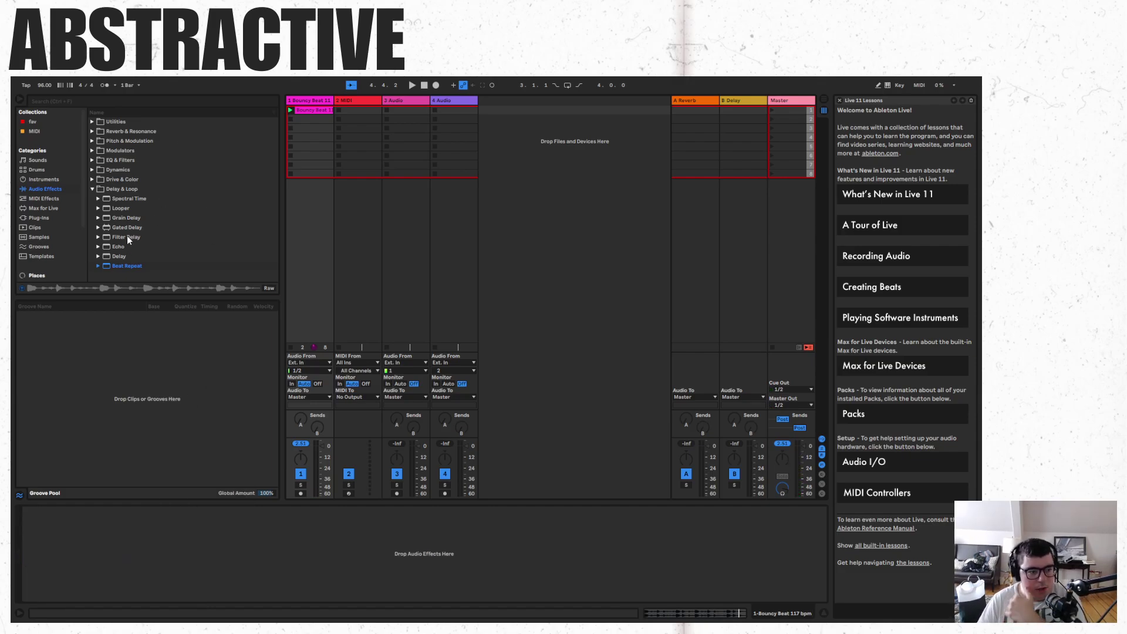
{"action": "left_click_drag", "start_coordinate": [128, 227], "coordinate": [261, 589]}
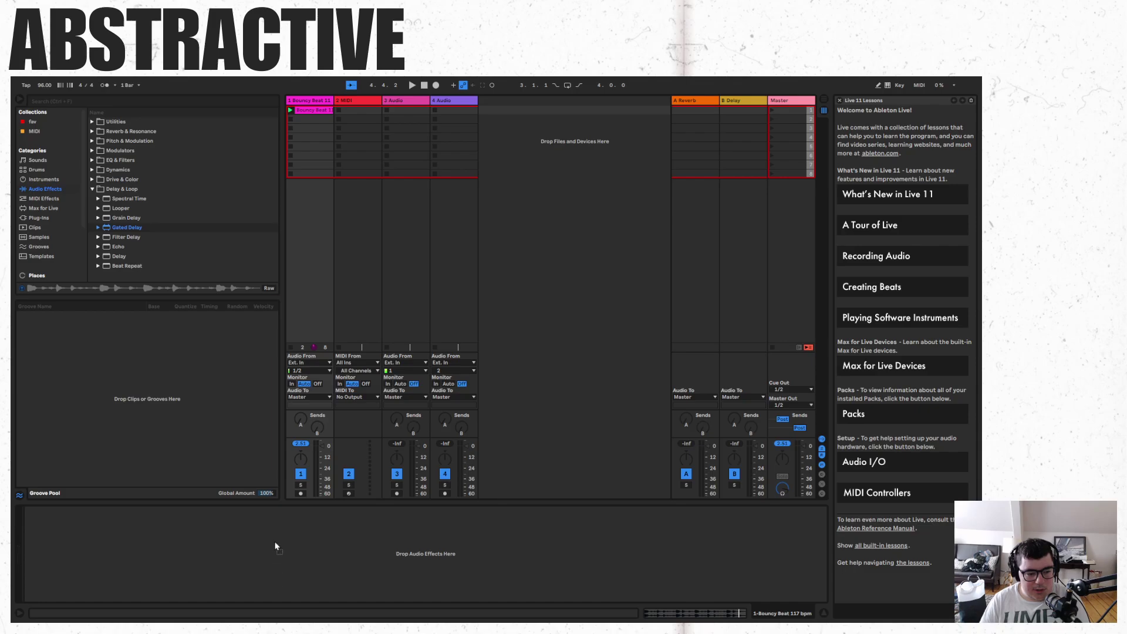
{"action": "left_click_drag", "start_coordinate": [275, 546], "coordinate": [338, 506]}
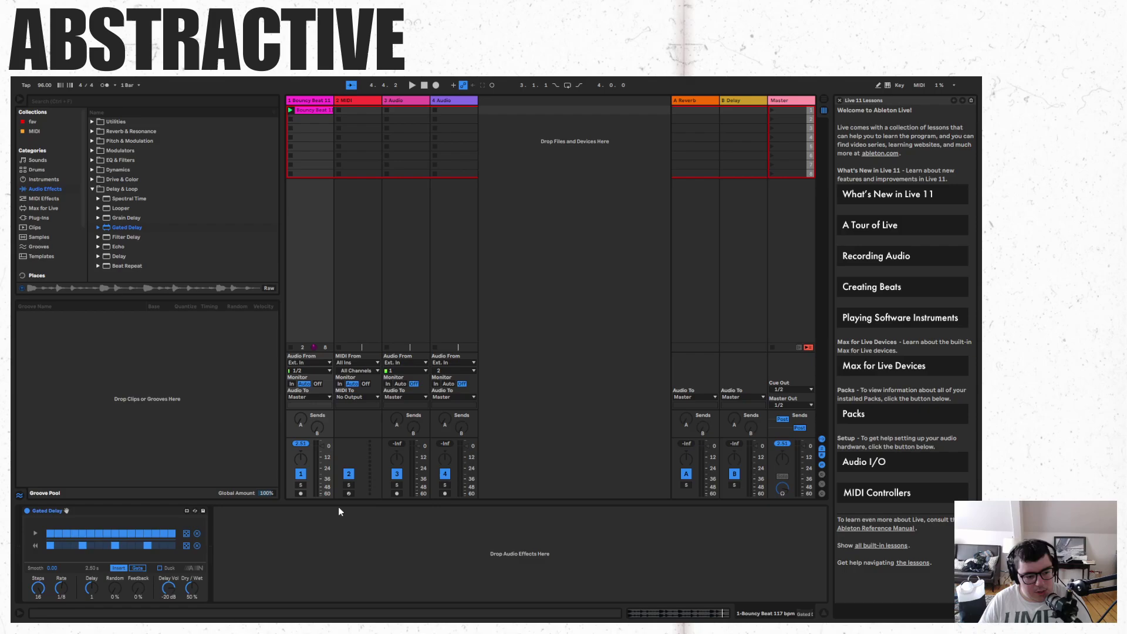
Play the loop through Gated Delay and switch off the first and third active steps in its lower row.
{"action": "key", "text": "space"}
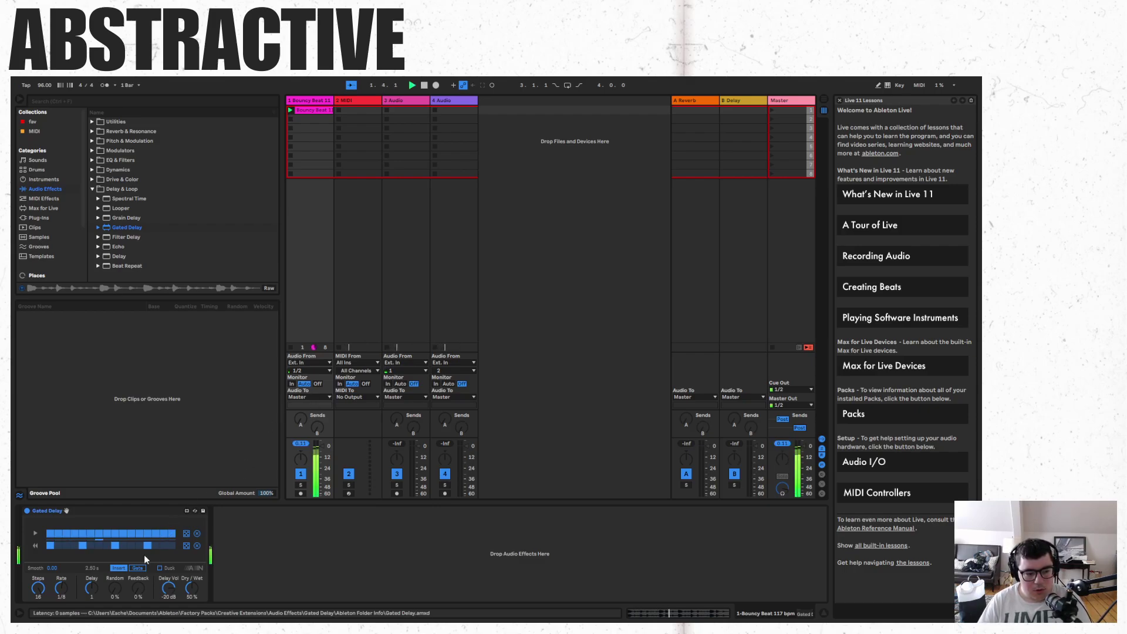
{"action": "left_click", "coordinate": [115, 545]}
{"action": "left_click", "coordinate": [49, 546]}
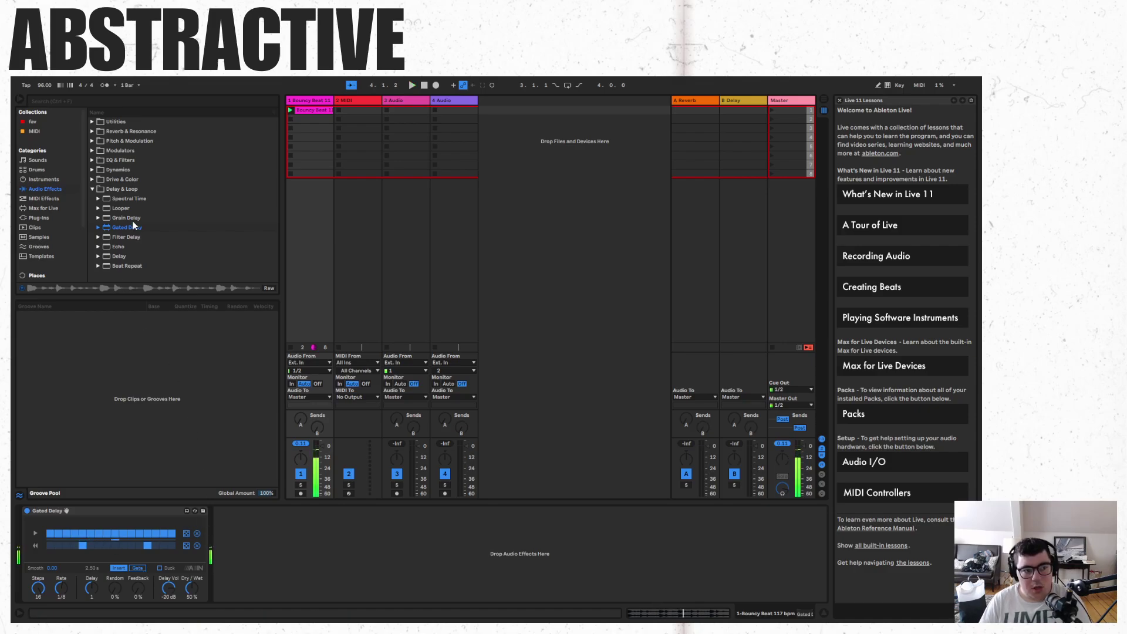
Add Grain Delay after Gated Delay, lower its Pitch to about -14.7 along with its Frequency, and play the loop.
{"action": "left_click_drag", "start_coordinate": [134, 220], "coordinate": [311, 549]}
{"action": "left_click_drag", "start_coordinate": [375, 533], "coordinate": [360, 538]}
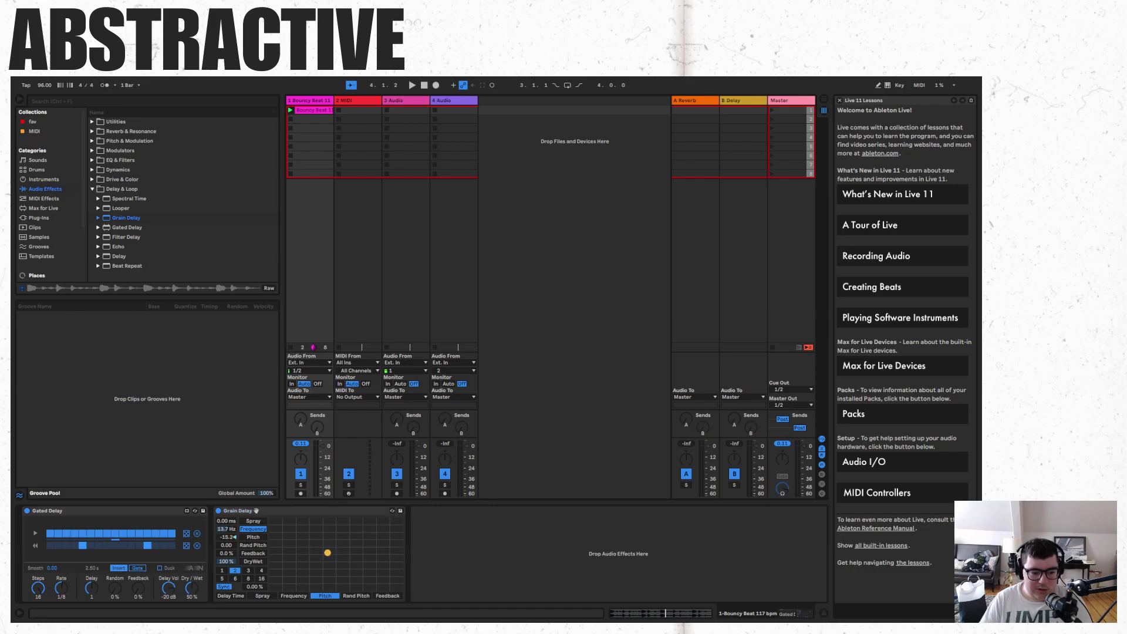
{"action": "key", "text": "space"}
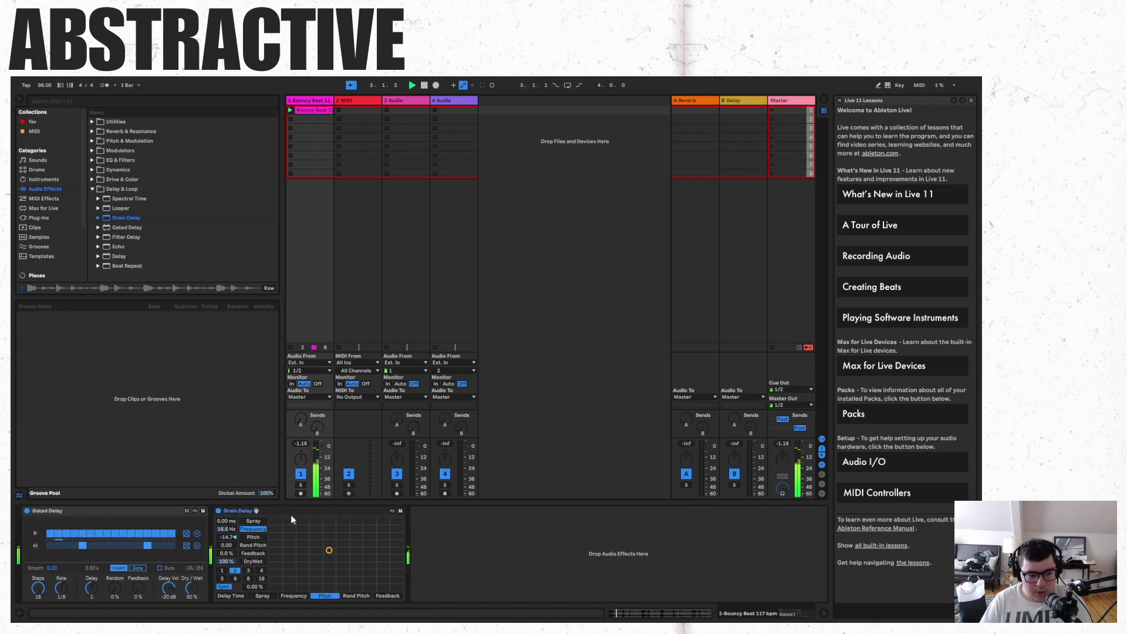
Compare both orders of Grain Delay and Gated Delay while playing the loop, leaving Grain Delay first in the chain.
{"action": "left_click_drag", "start_coordinate": [294, 511], "coordinate": [25, 524]}
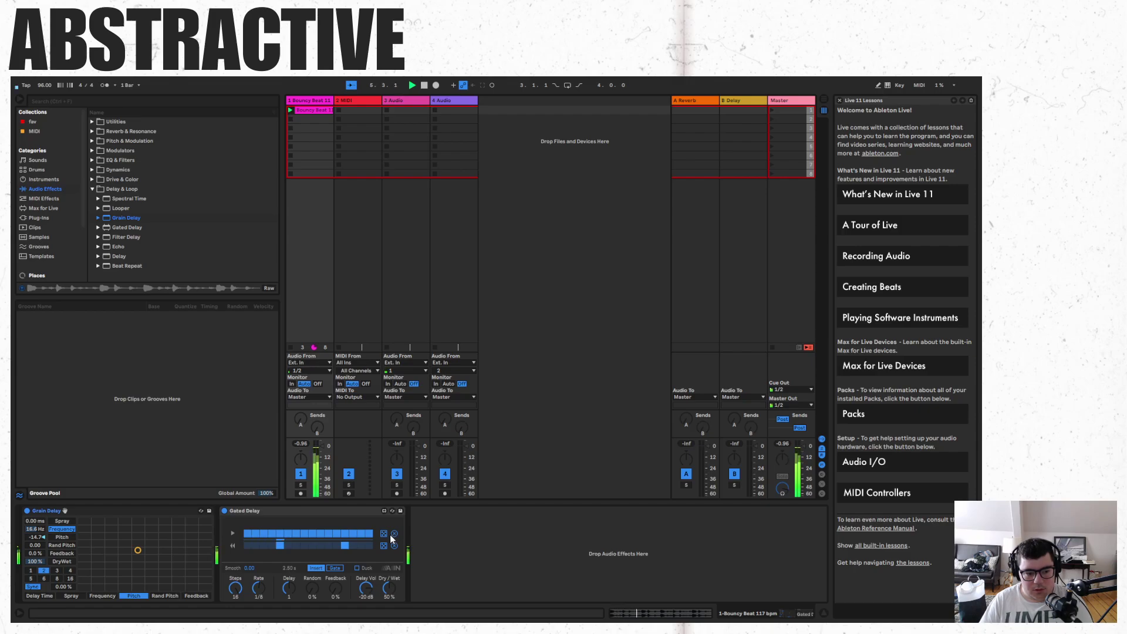
{"action": "left_click_drag", "start_coordinate": [247, 511], "coordinate": [180, 506]}
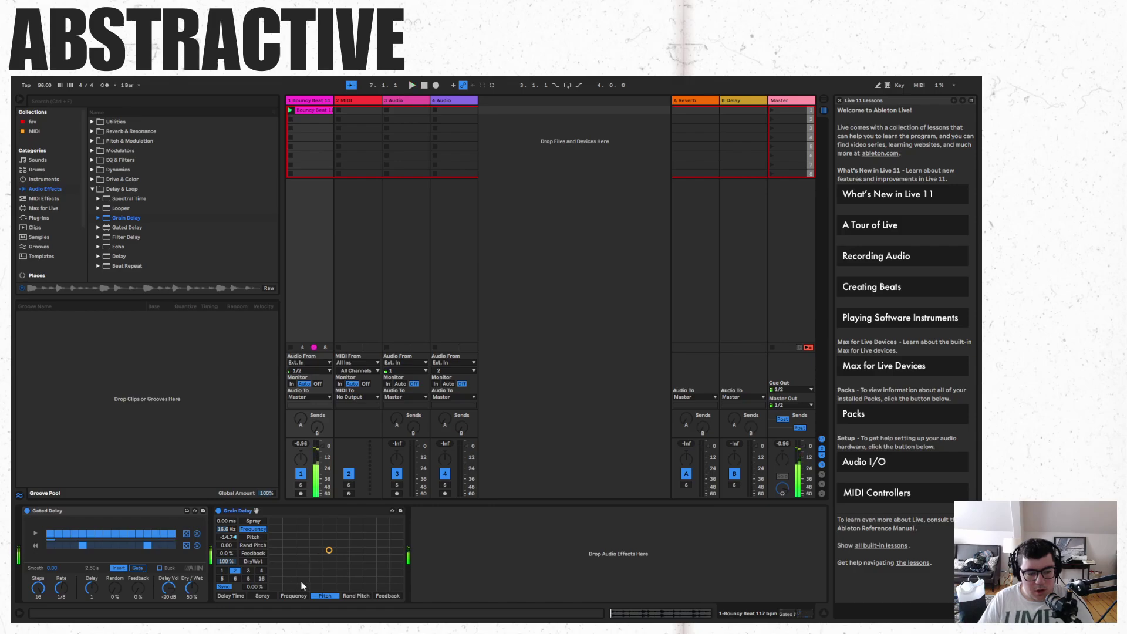
{"action": "key", "text": "space"}
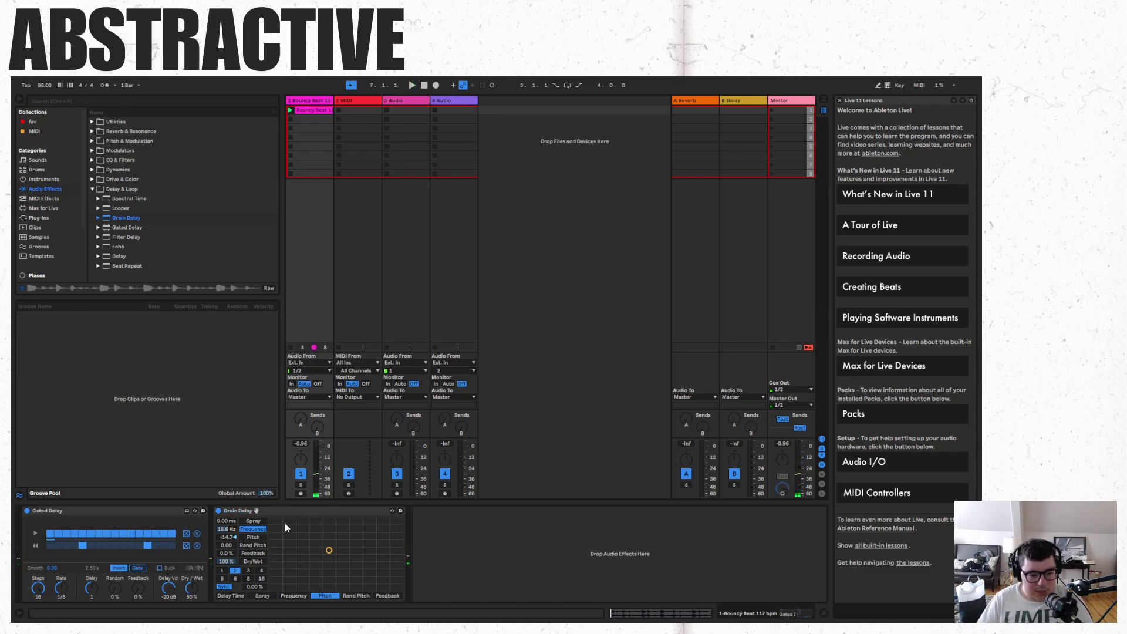
{"action": "key", "text": "space"}
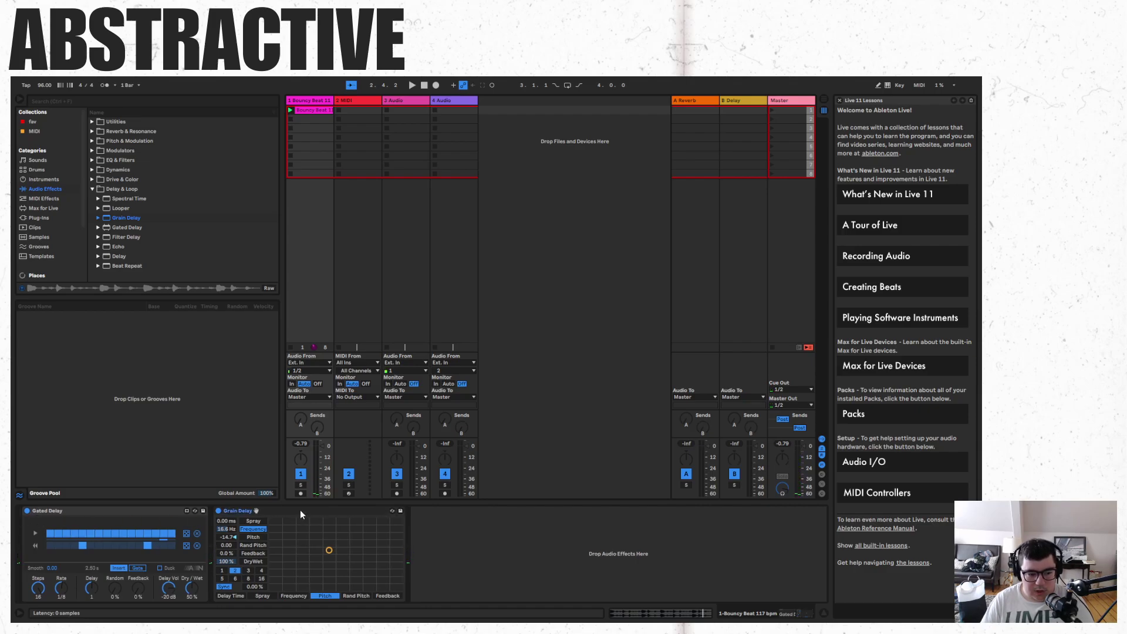
{"action": "left_click_drag", "start_coordinate": [301, 510], "coordinate": [25, 521]}
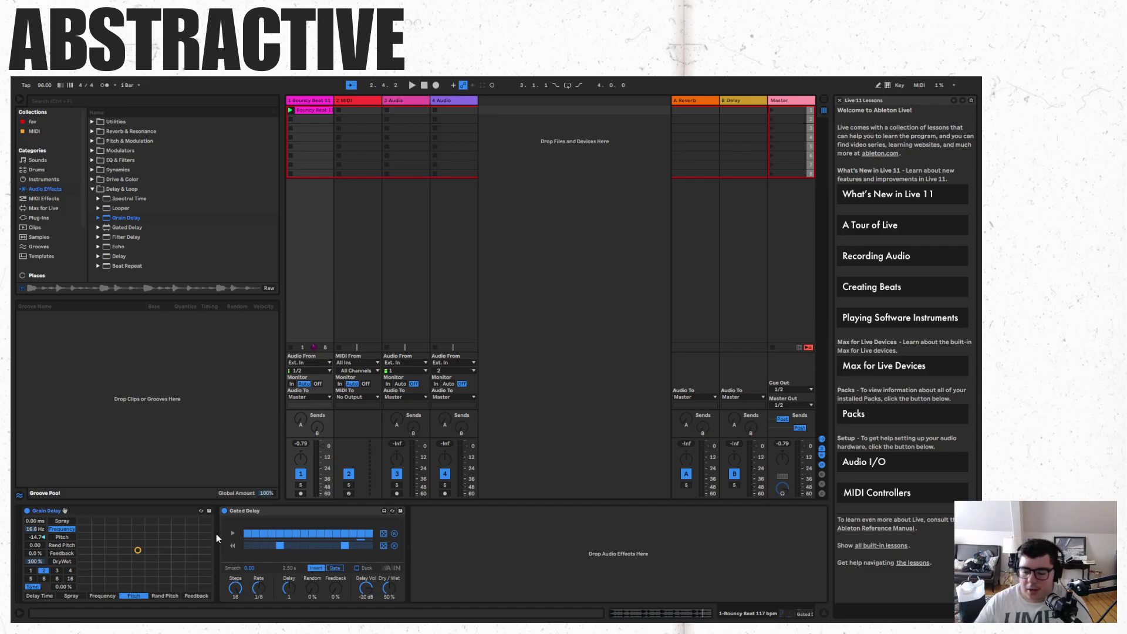
{"action": "key", "text": "space"}
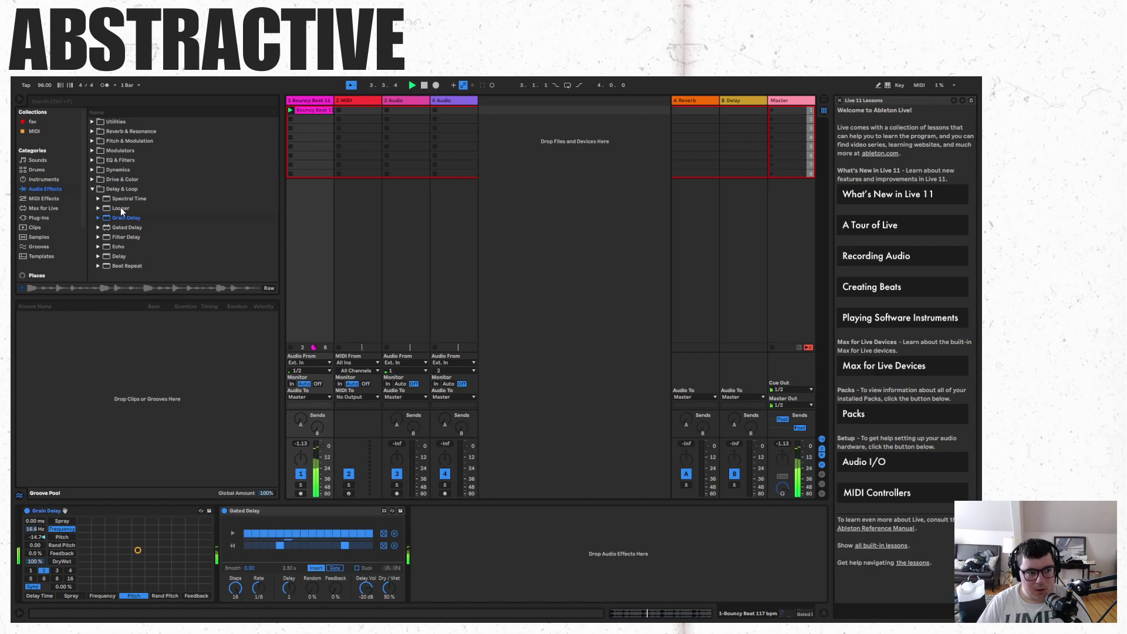
Collapse the Delay & Loop folder and look inside the EQ & Filters and Modulators folders of the audio effects.
{"action": "left_click", "coordinate": [99, 189]}
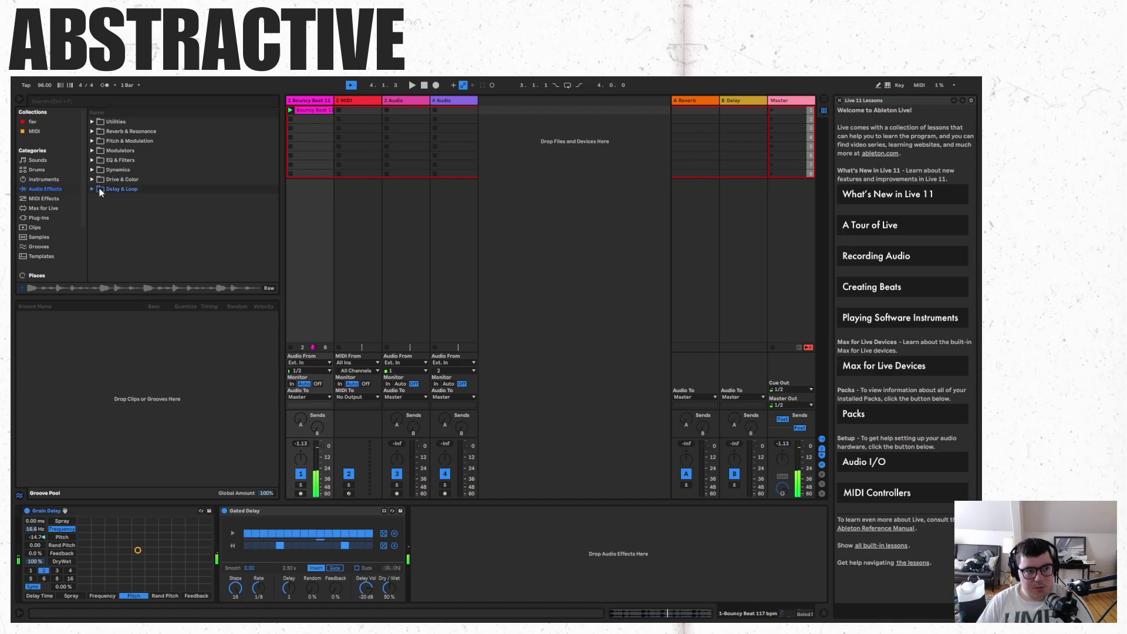
{"action": "left_click", "coordinate": [91, 160]}
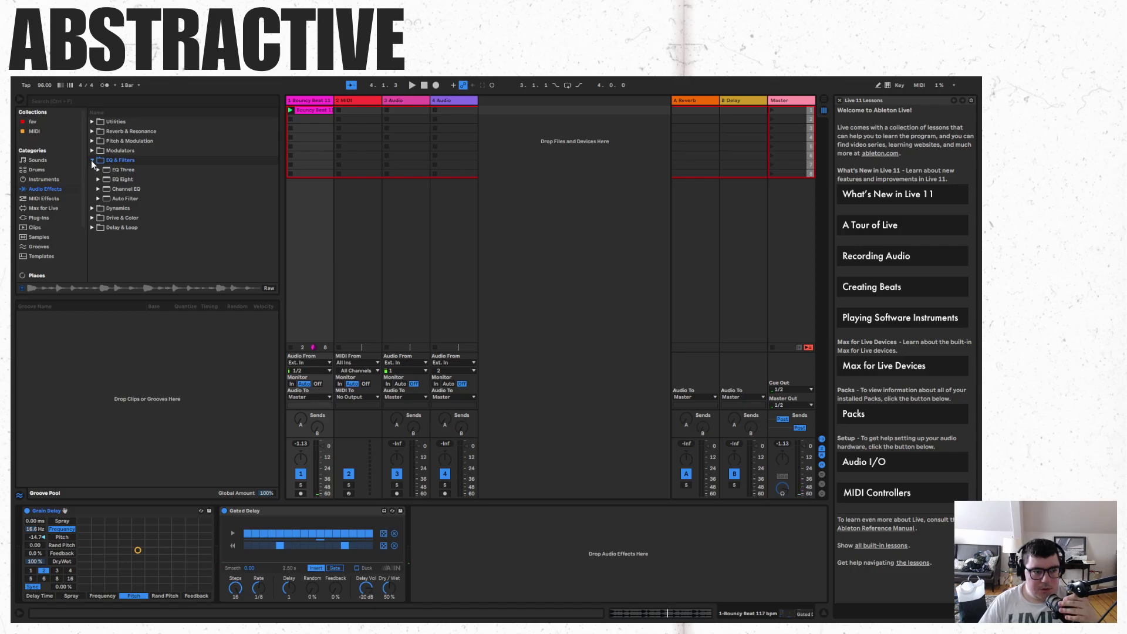
{"action": "left_click", "coordinate": [91, 160]}
{"action": "left_click", "coordinate": [92, 151]}
{"action": "left_click", "coordinate": [92, 150]}
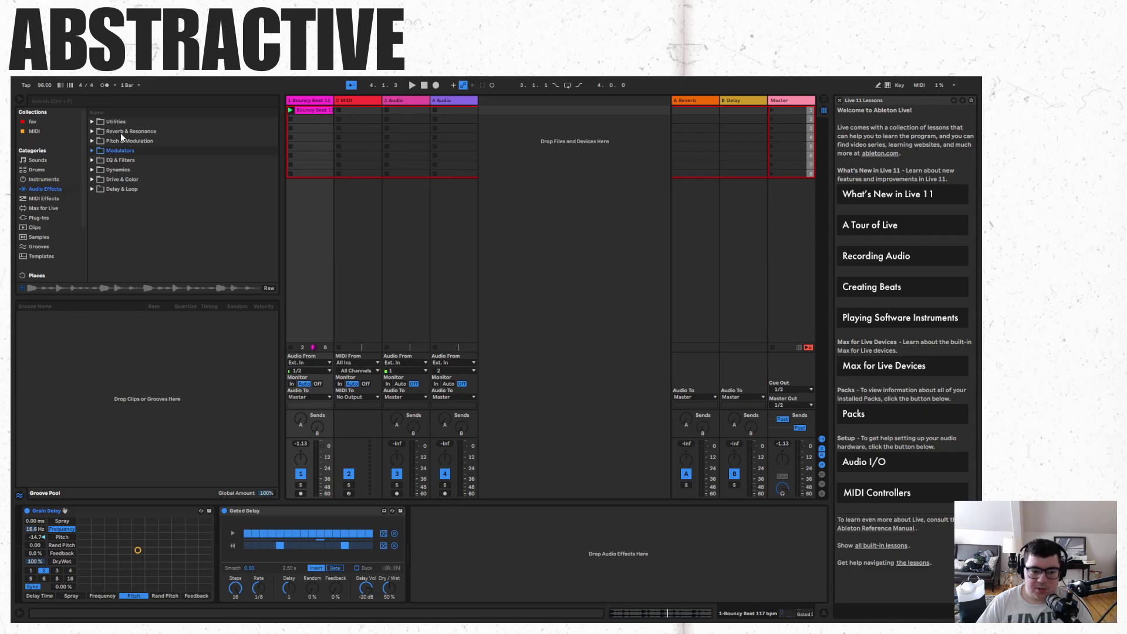
Add the Hysteresis plug-in from the Glitchmachines folder to the Bouncy Beat track.
{"action": "left_click", "coordinate": [47, 217]}
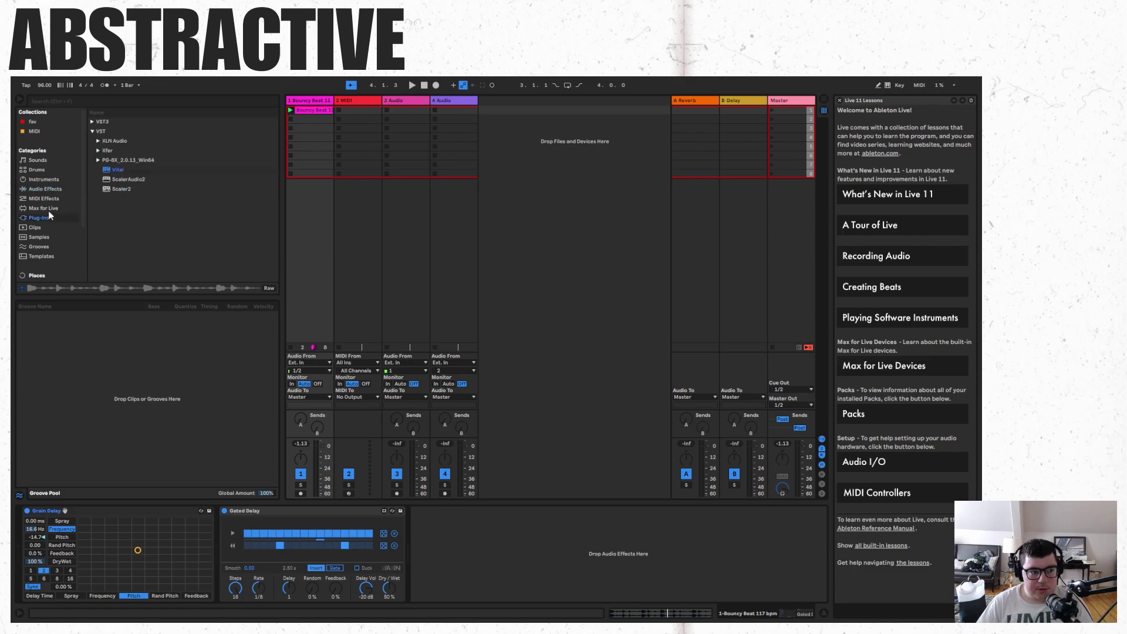
{"action": "left_click", "coordinate": [94, 122]}
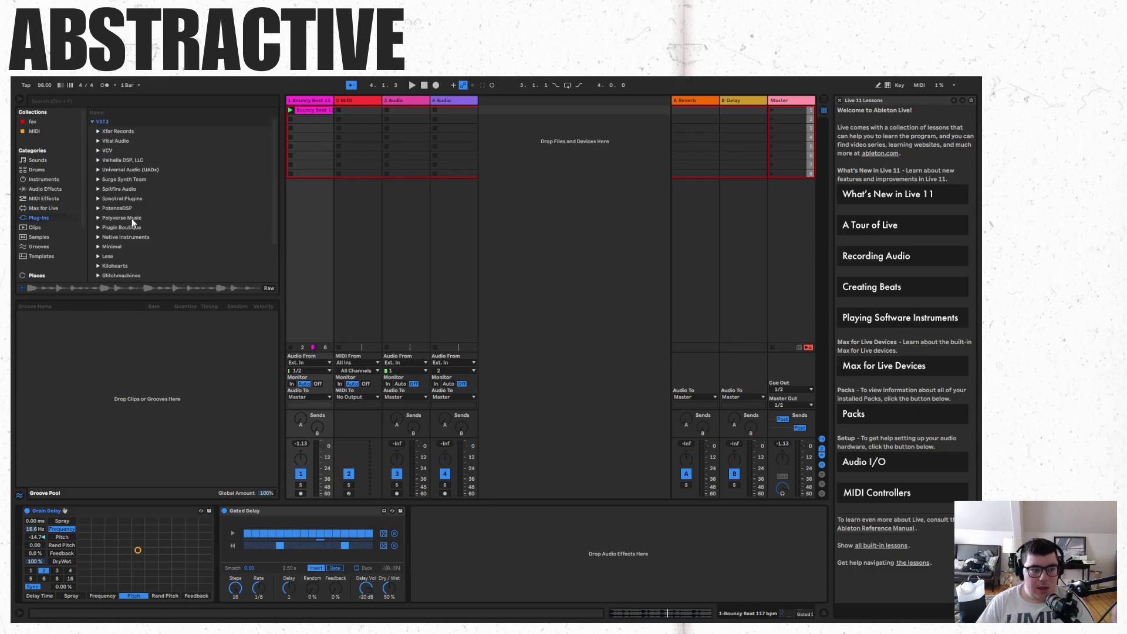
{"action": "scroll", "coordinate": [129, 204], "scroll_direction": "down", "scroll_amount": 3}
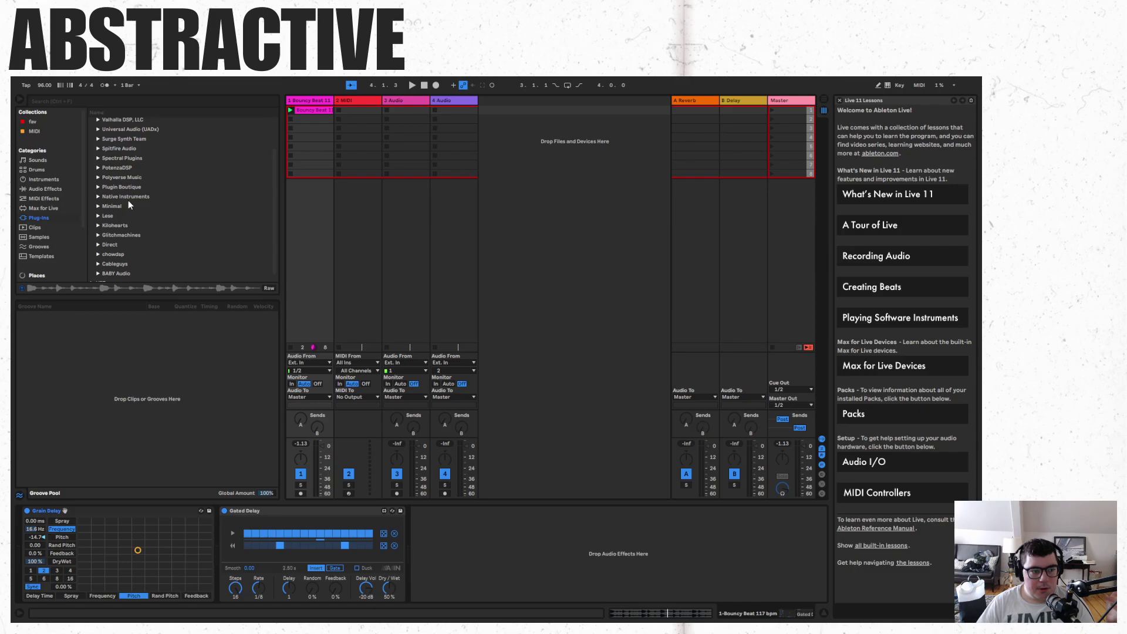
{"action": "left_click", "coordinate": [98, 235]}
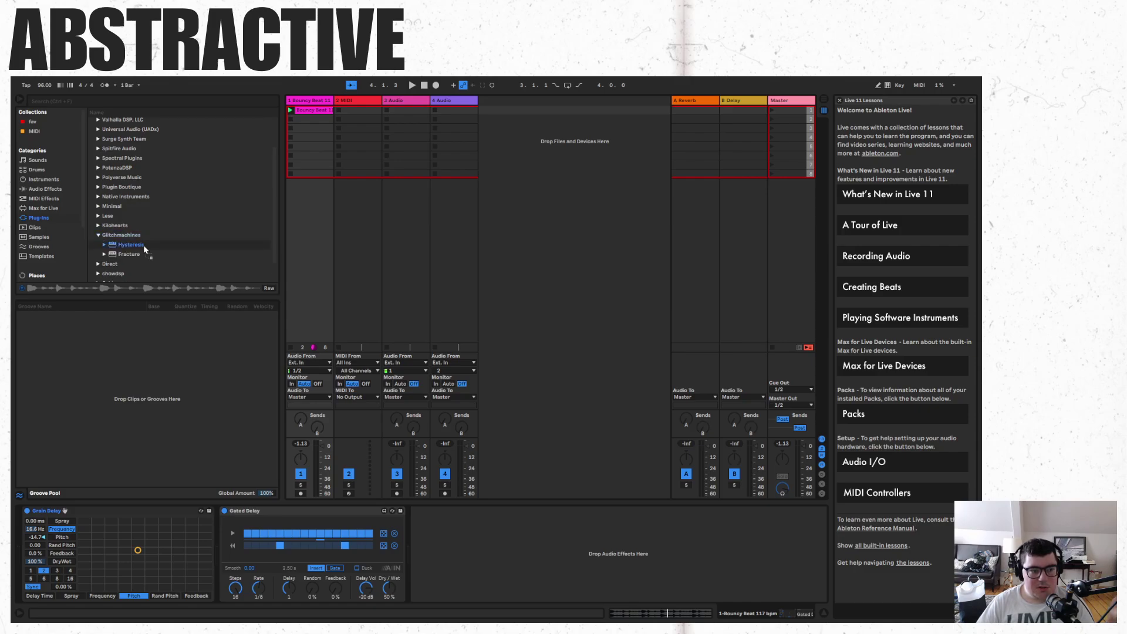
{"action": "left_click_drag", "start_coordinate": [143, 249], "coordinate": [302, 246]}
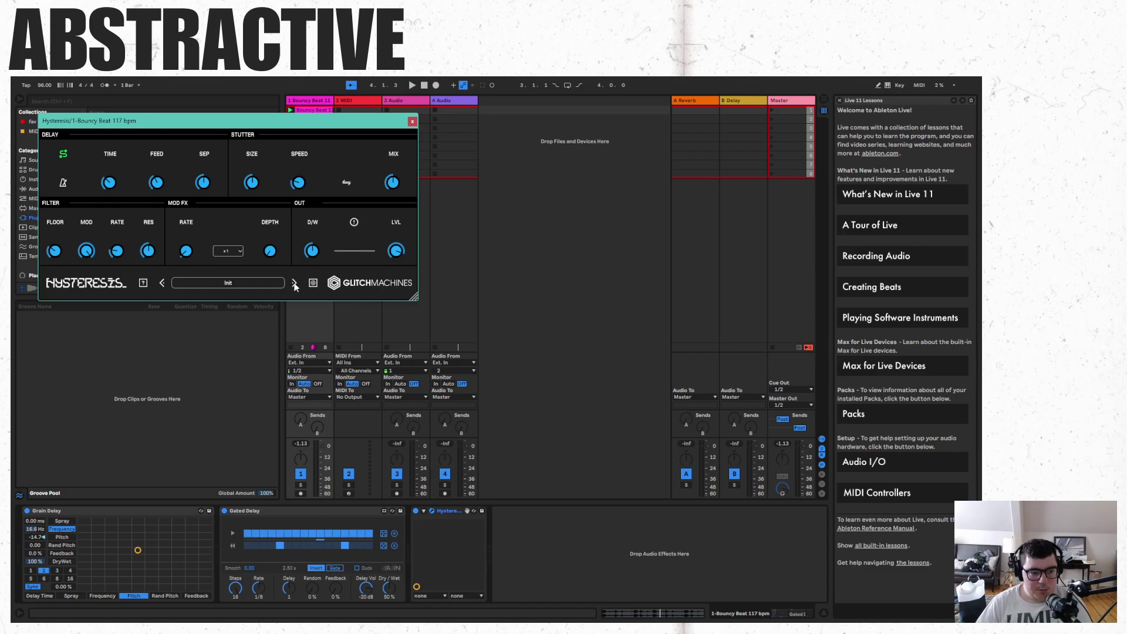
Play the loop through Hysteresis briefly, close its window and remove the plug-in from the device chain.
{"action": "key", "text": "space"}
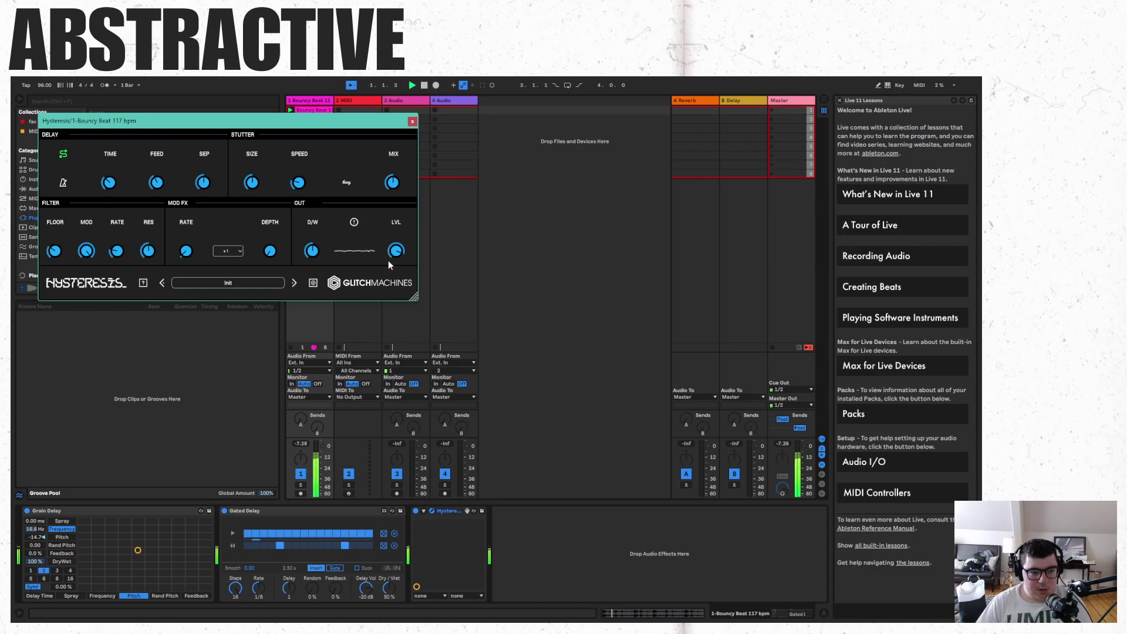
{"action": "left_click", "coordinate": [413, 123]}
{"action": "right_click", "coordinate": [444, 510]}
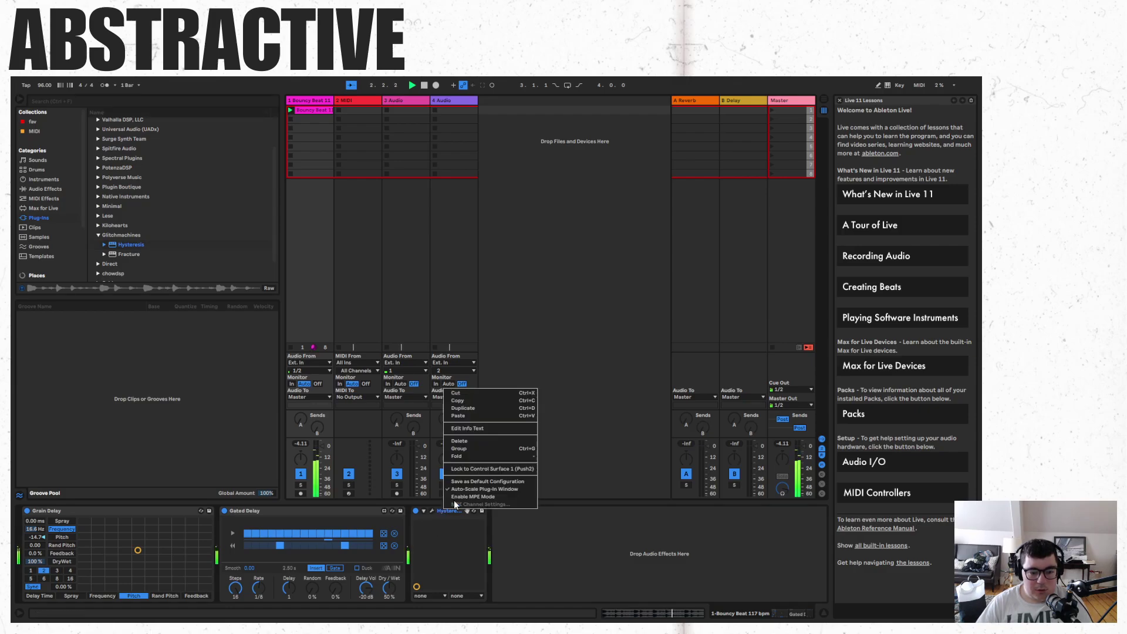
{"action": "left_click", "coordinate": [457, 397]}
Return to the audio effects and examine the Modulators, Drive & Color and Delay & Loop folders.
{"action": "left_click", "coordinate": [57, 188]}
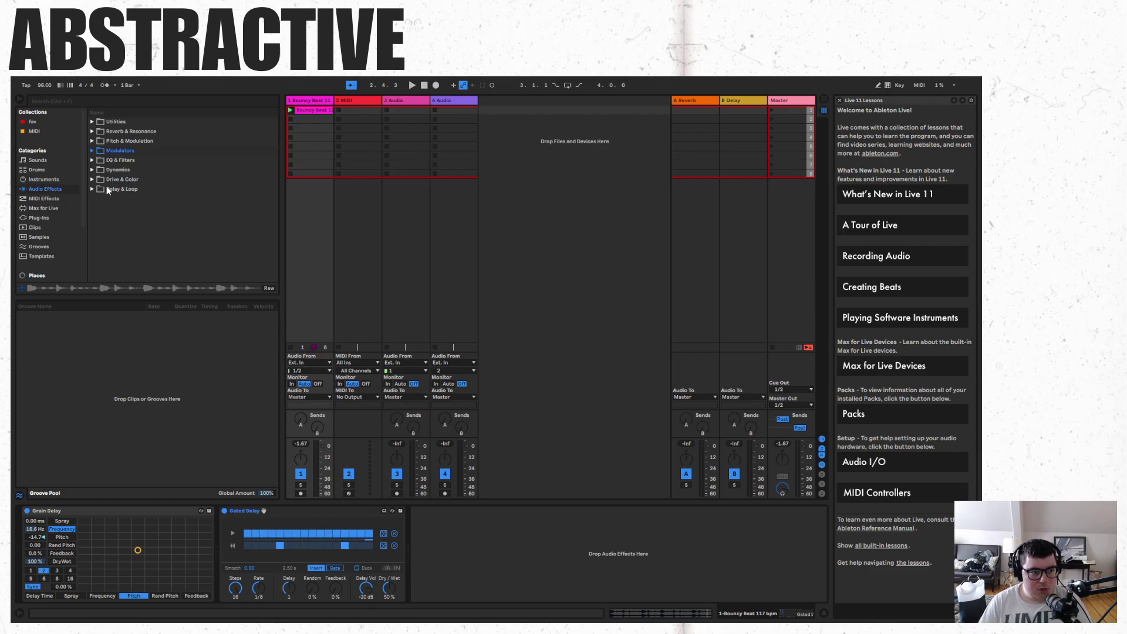
{"action": "left_click", "coordinate": [92, 151]}
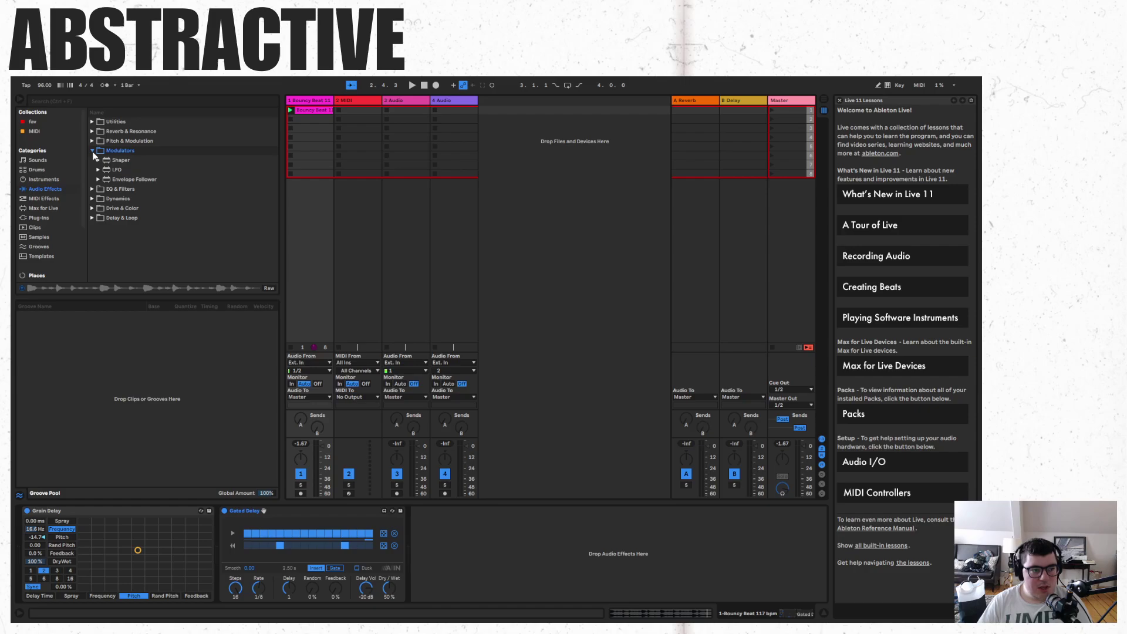
{"action": "left_click", "coordinate": [91, 208]}
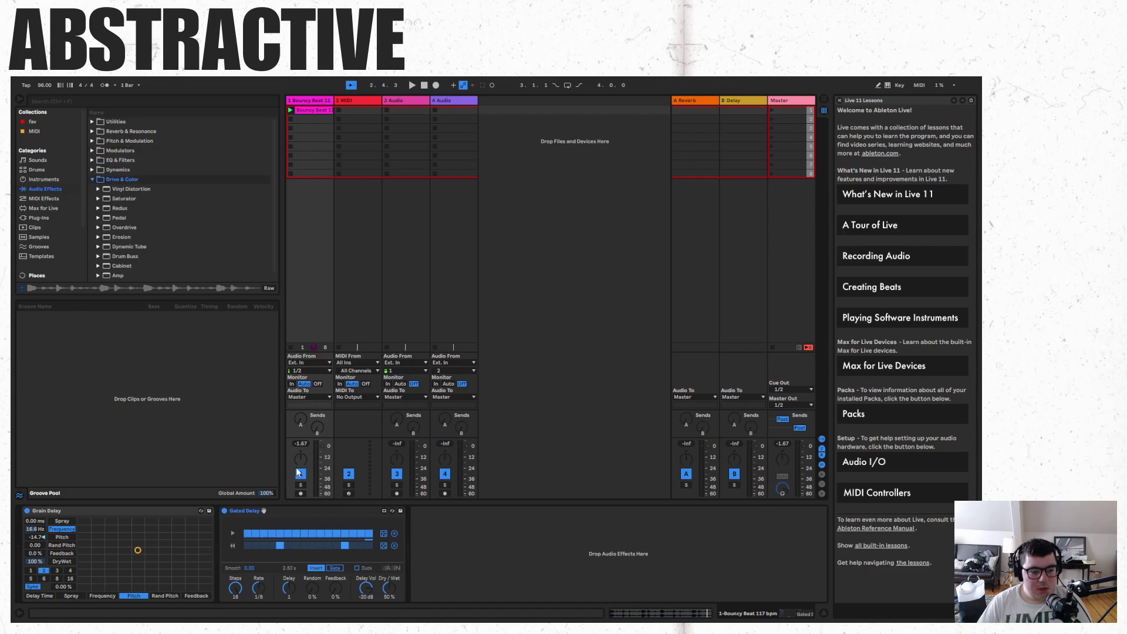
{"action": "scroll", "coordinate": [117, 239], "scroll_direction": "down", "scroll_amount": 1}
{"action": "left_click", "coordinate": [92, 276]}
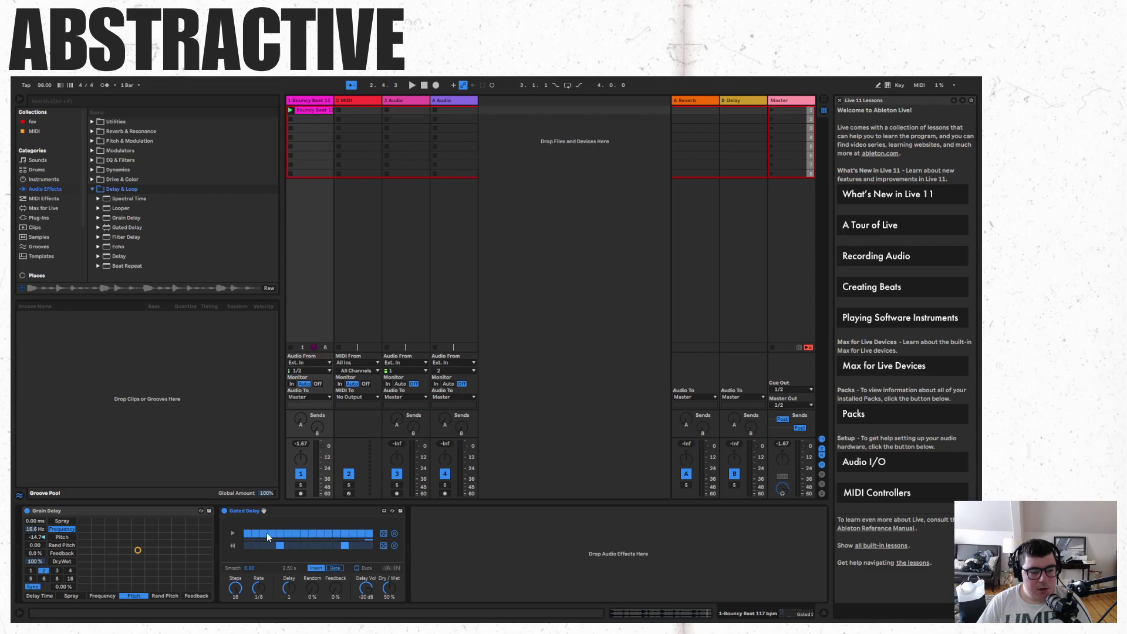
Delete Gated Delay from the Bouncy Beat track, keeping only Grain Delay in the chain.
{"action": "right_click", "coordinate": [286, 507]}
{"action": "left_click", "coordinate": [318, 386]}
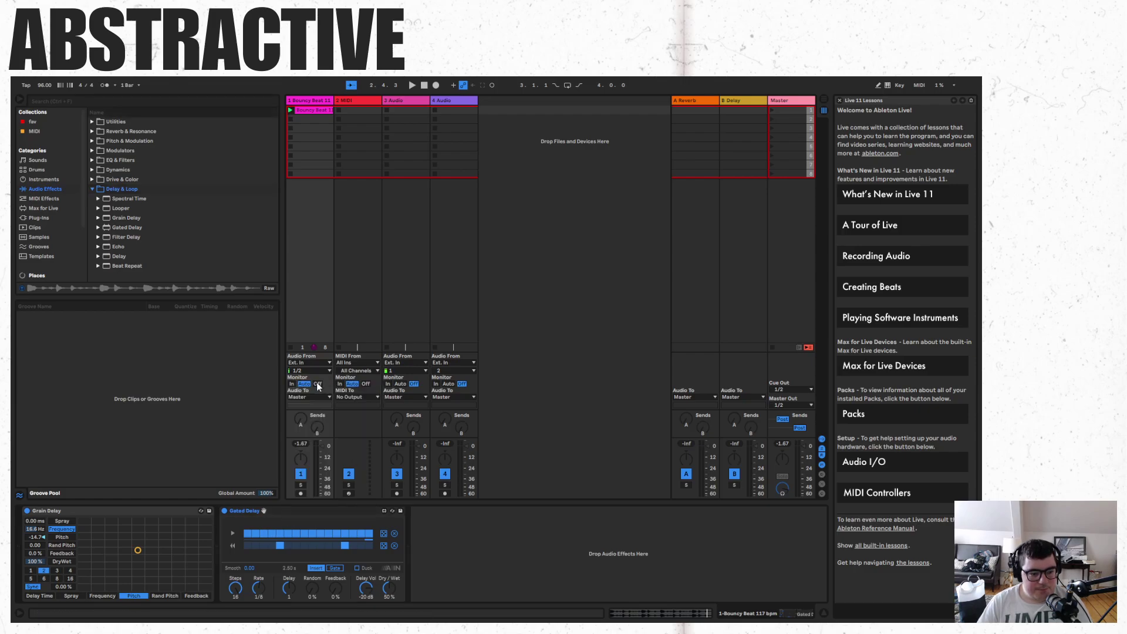
{"action": "key", "text": "Delete"}
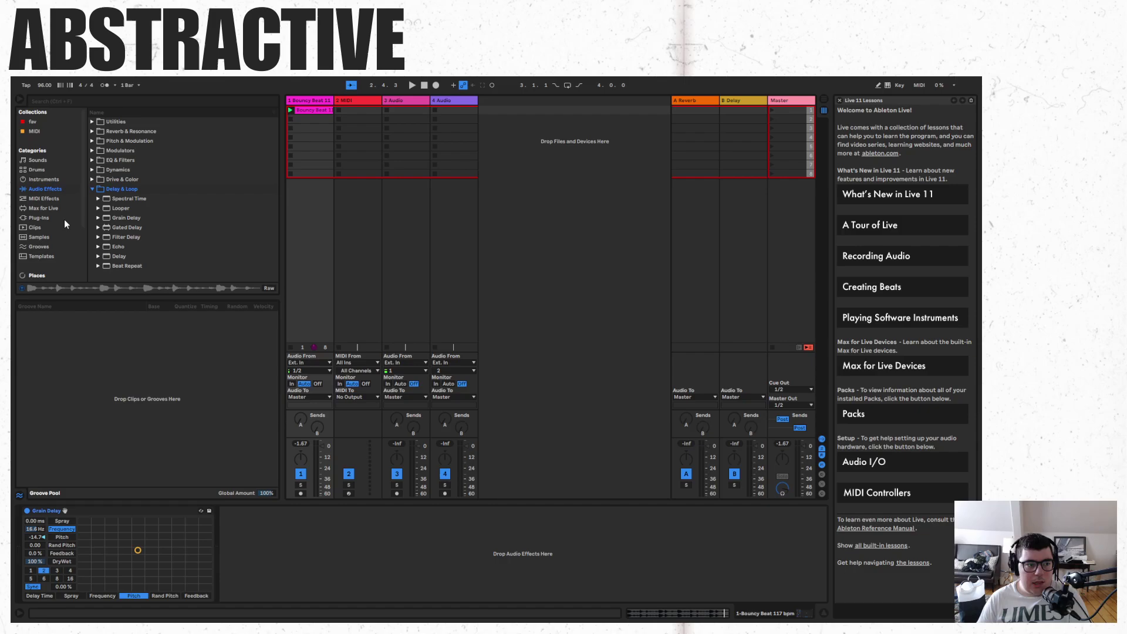
Try to add the Arpeggiator MIDI effect to the Bouncy Beat audio track, then return to the audio effects.
{"action": "left_click", "coordinate": [44, 198]}
{"action": "left_click_drag", "start_coordinate": [126, 122], "coordinate": [293, 564]}
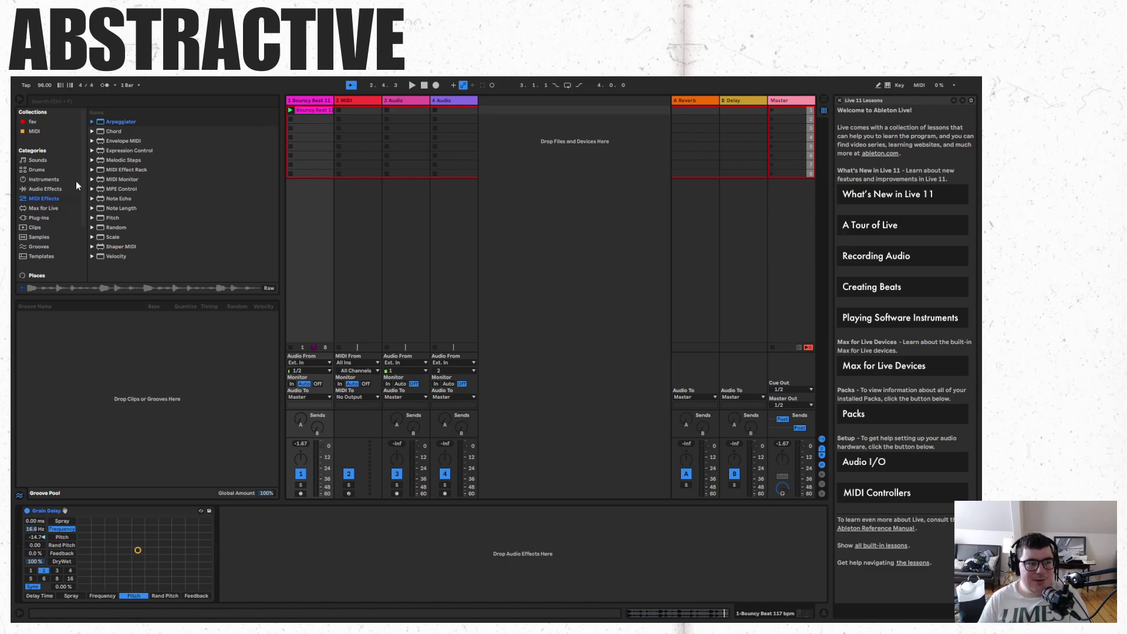
{"action": "left_click", "coordinate": [50, 190]}
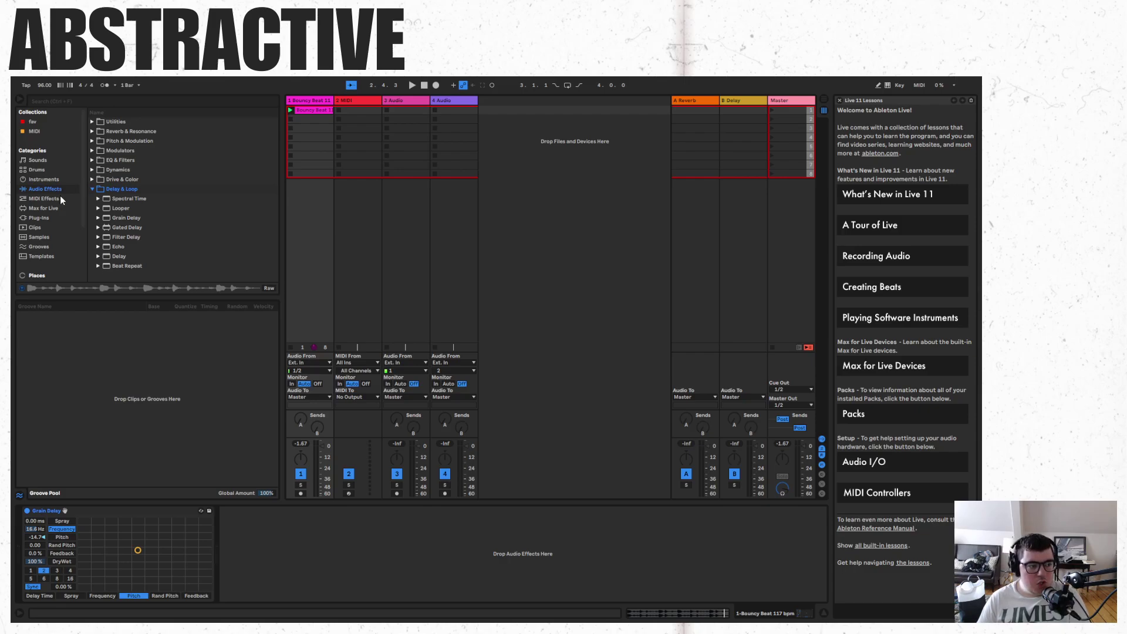
Play the loop and add Chorus-Ensemble from the Pitch & Modulation folder after Grain Delay on the Bouncy Beat track.
{"action": "left_click", "coordinate": [94, 191]}
{"action": "left_click", "coordinate": [95, 151]}
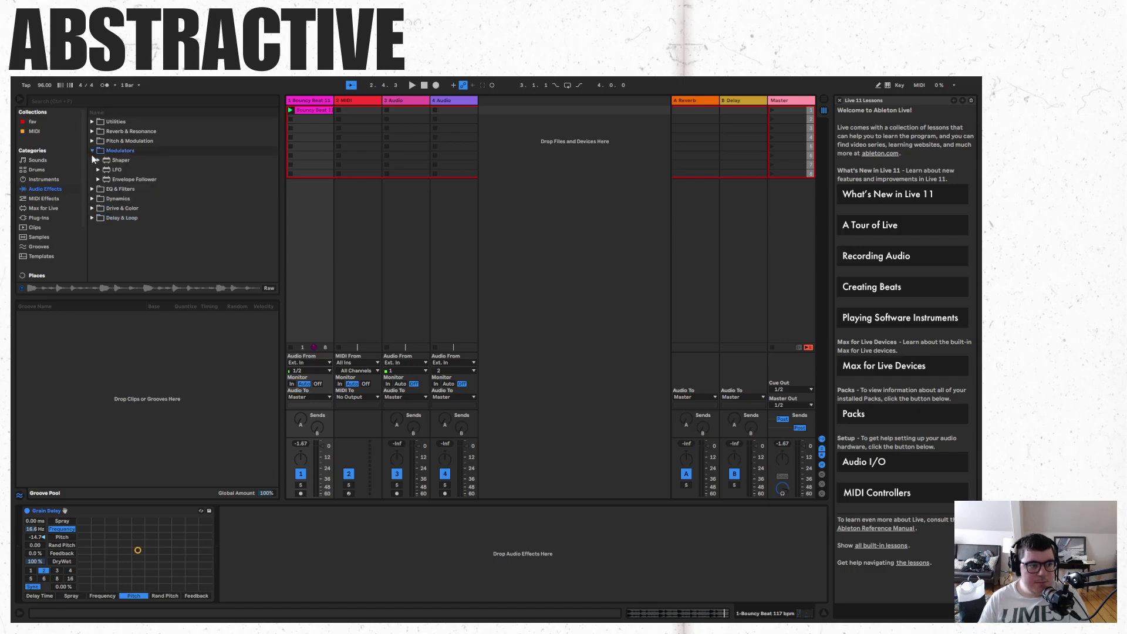
{"action": "key", "text": "space"}
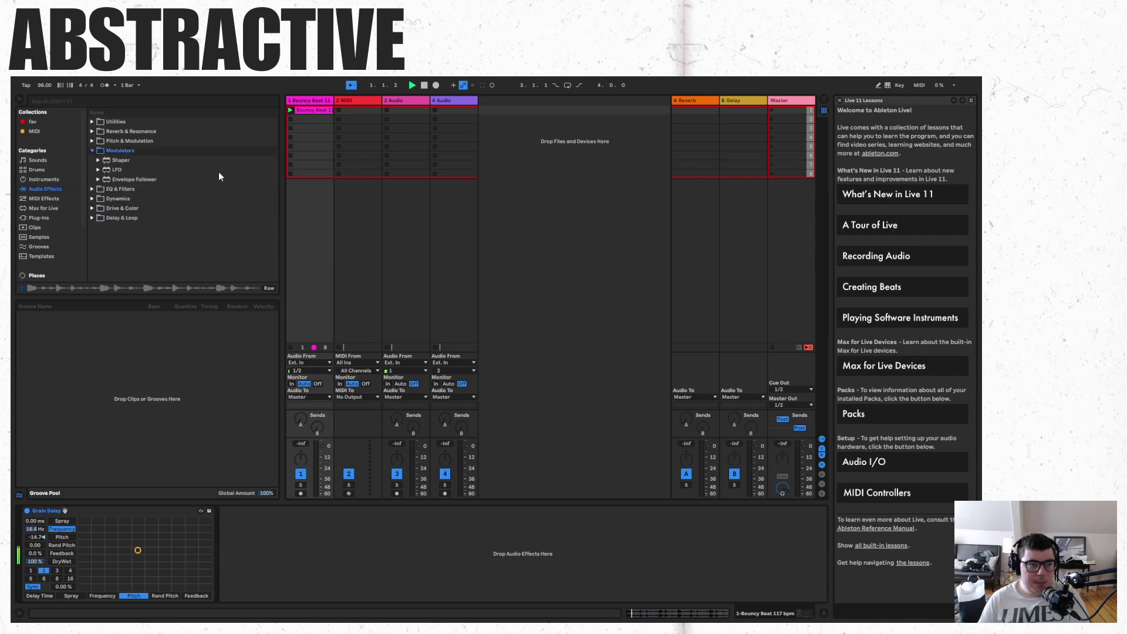
{"action": "left_click", "coordinate": [93, 141]}
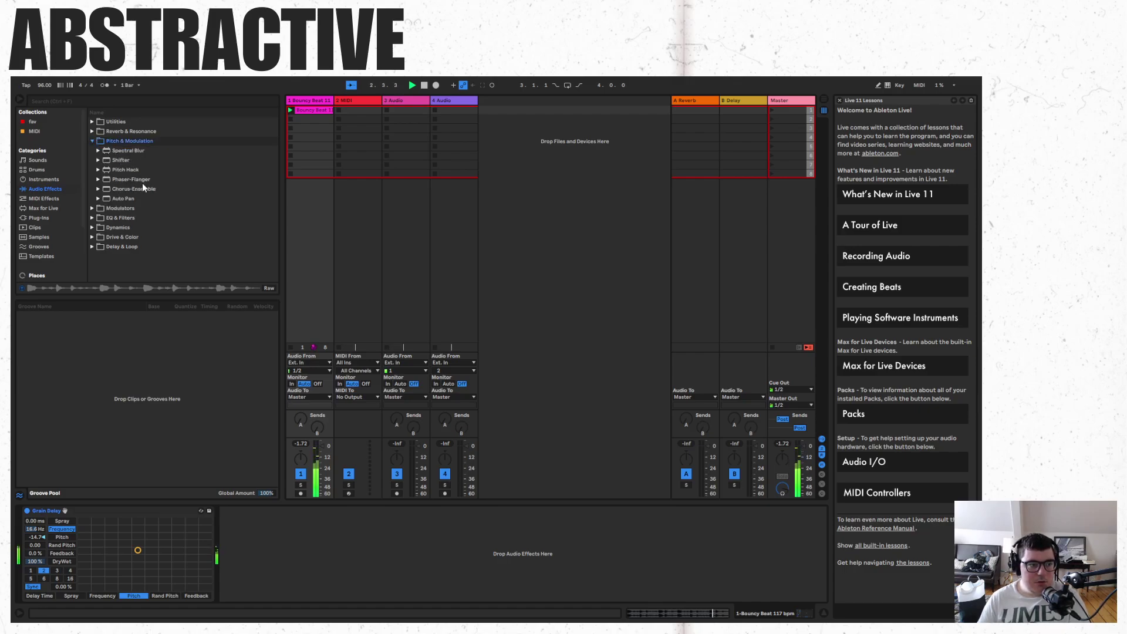
{"action": "left_click_drag", "start_coordinate": [136, 187], "coordinate": [317, 245]}
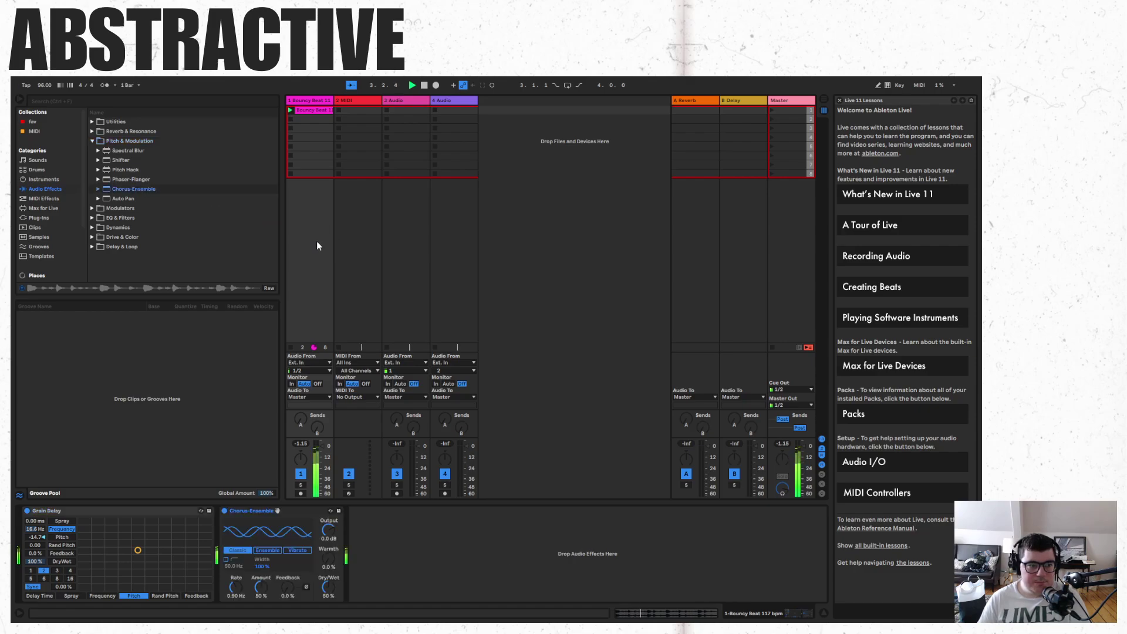
Set Chorus-Ensemble to Ensemble mode with rate 0.10 Hz, amount 24 % and feedback 99 %, adjusting warmth and dry/wet while the loop plays.
{"action": "left_click", "coordinate": [276, 550]}
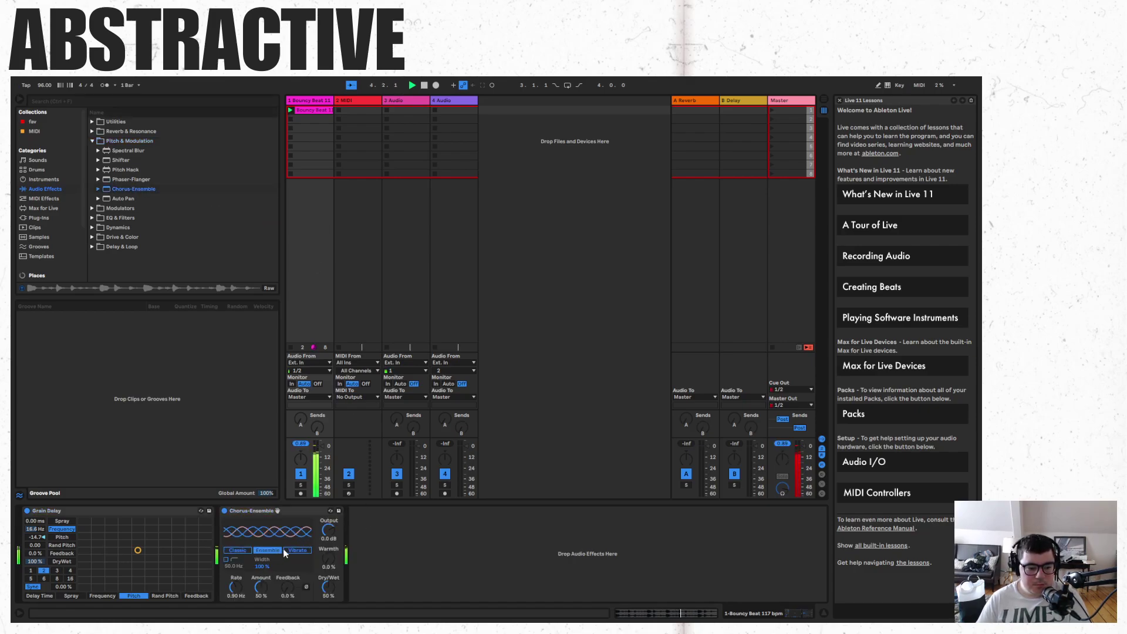
{"action": "left_click_drag", "start_coordinate": [328, 559], "coordinate": [329, 528]}
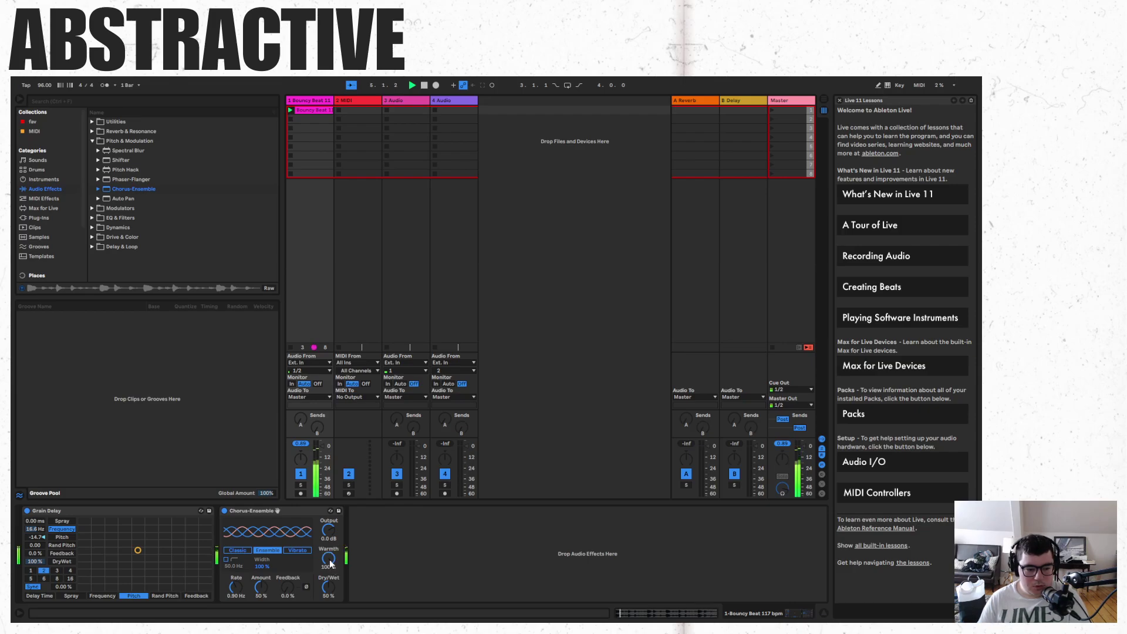
{"action": "left_click_drag", "start_coordinate": [288, 587], "coordinate": [288, 552]}
{"action": "left_click_drag", "start_coordinate": [261, 587], "coordinate": [236, 610]}
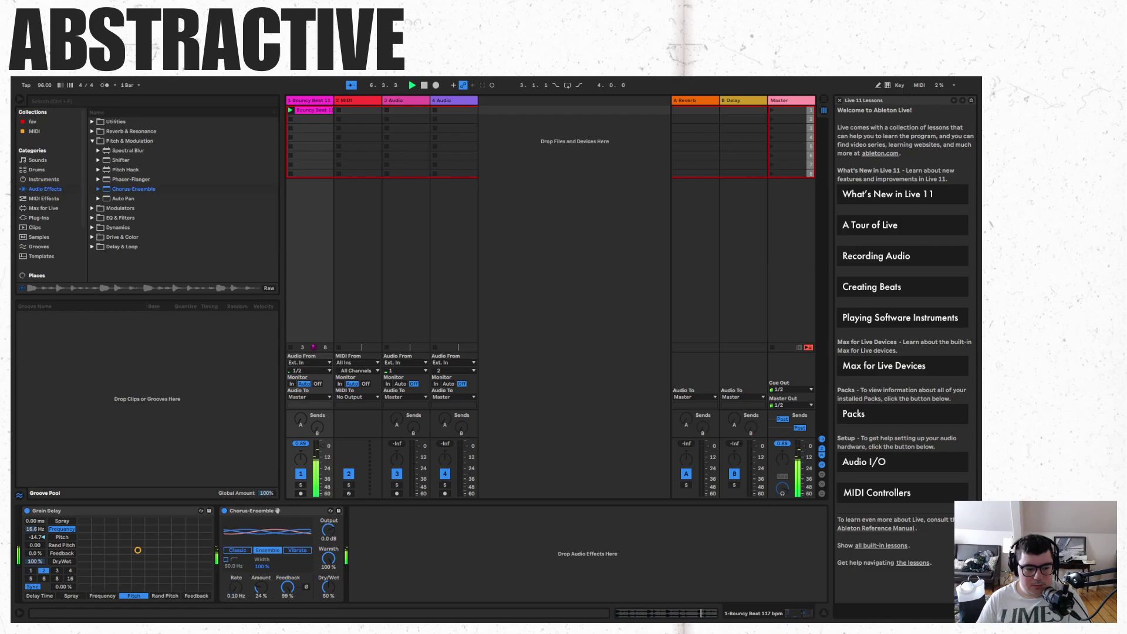
{"action": "left_click_drag", "start_coordinate": [329, 587], "coordinate": [329, 613]}
{"action": "key", "text": "space"}
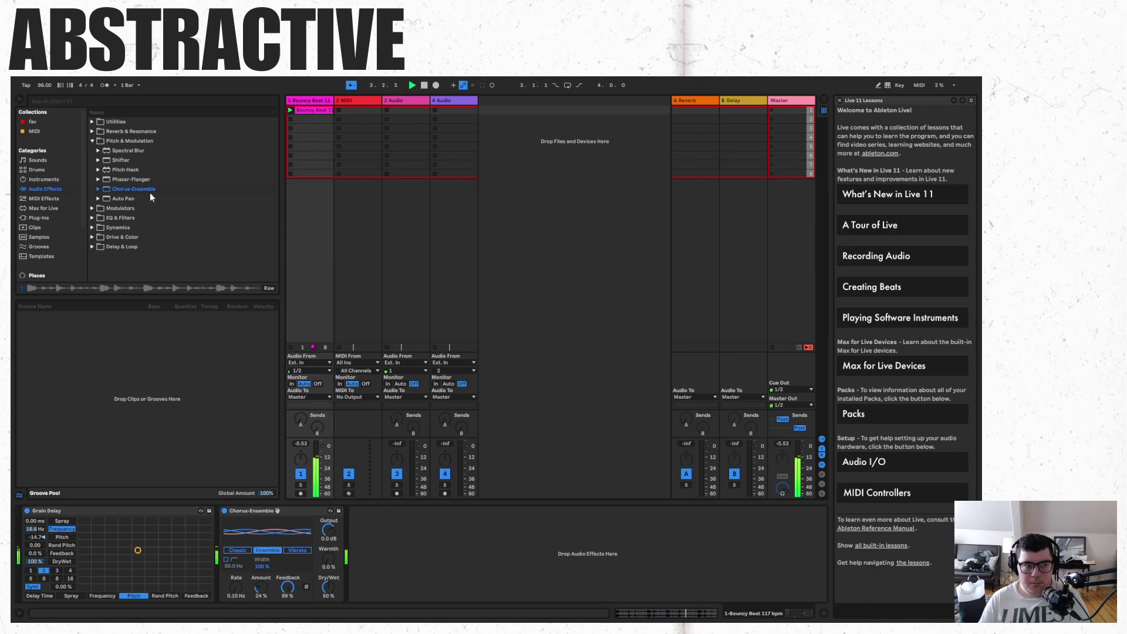
Try Shifter after Chorus-Ensemble on the playing loop with its Coarse pitch set to -2 st, and remove the device.
{"action": "left_click_drag", "start_coordinate": [127, 162], "coordinate": [390, 531]}
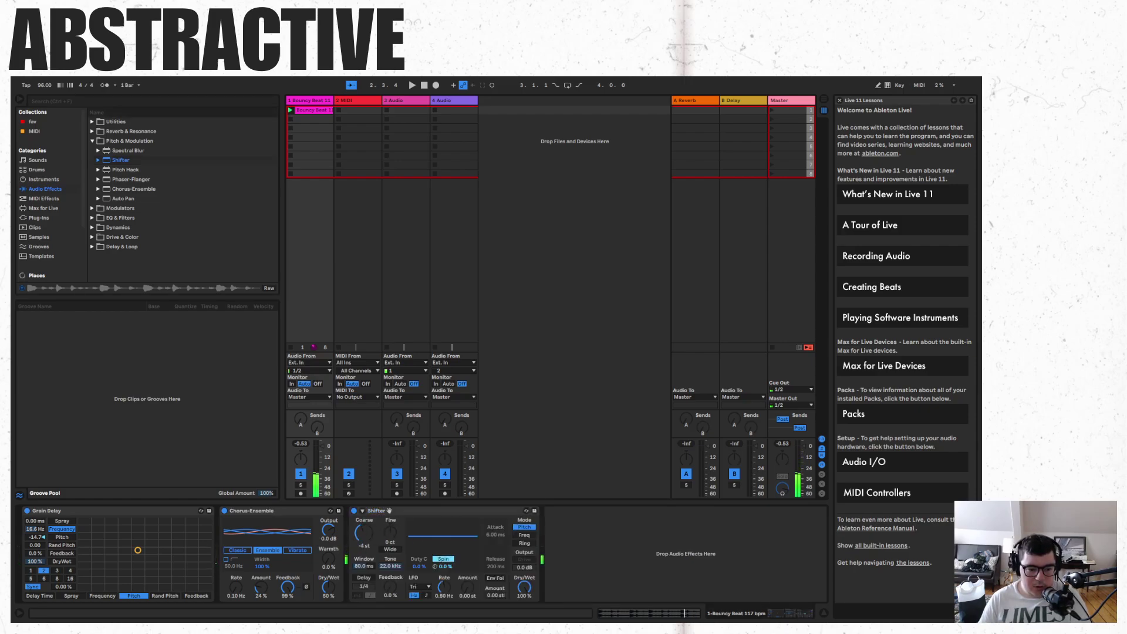
{"action": "key", "text": "space"}
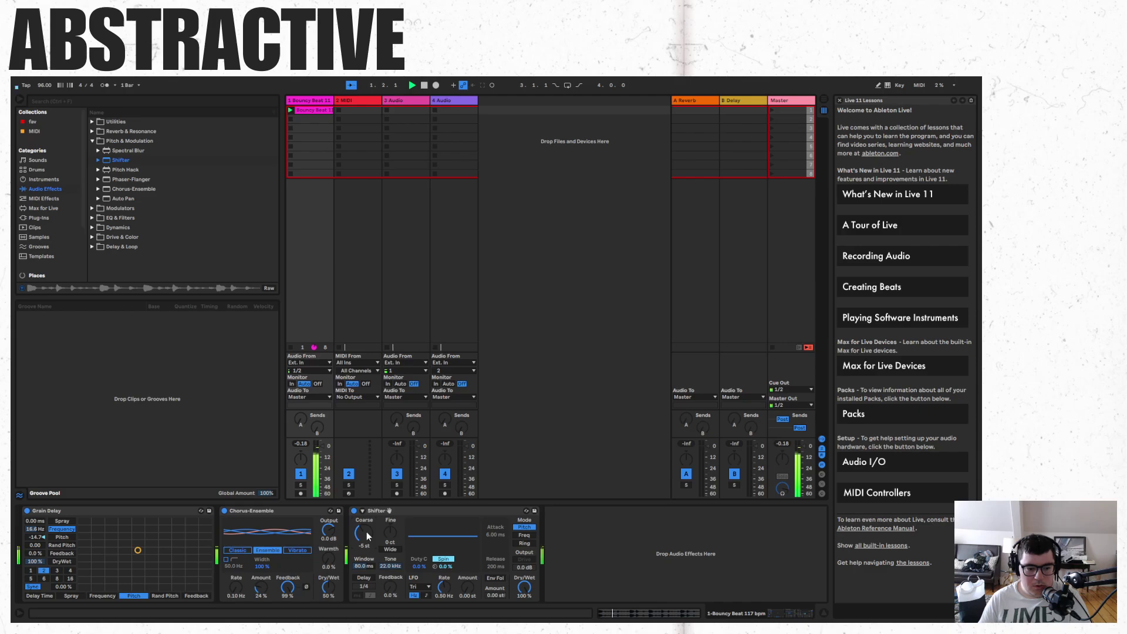
{"action": "left_click_drag", "start_coordinate": [369, 535], "coordinate": [369, 531]}
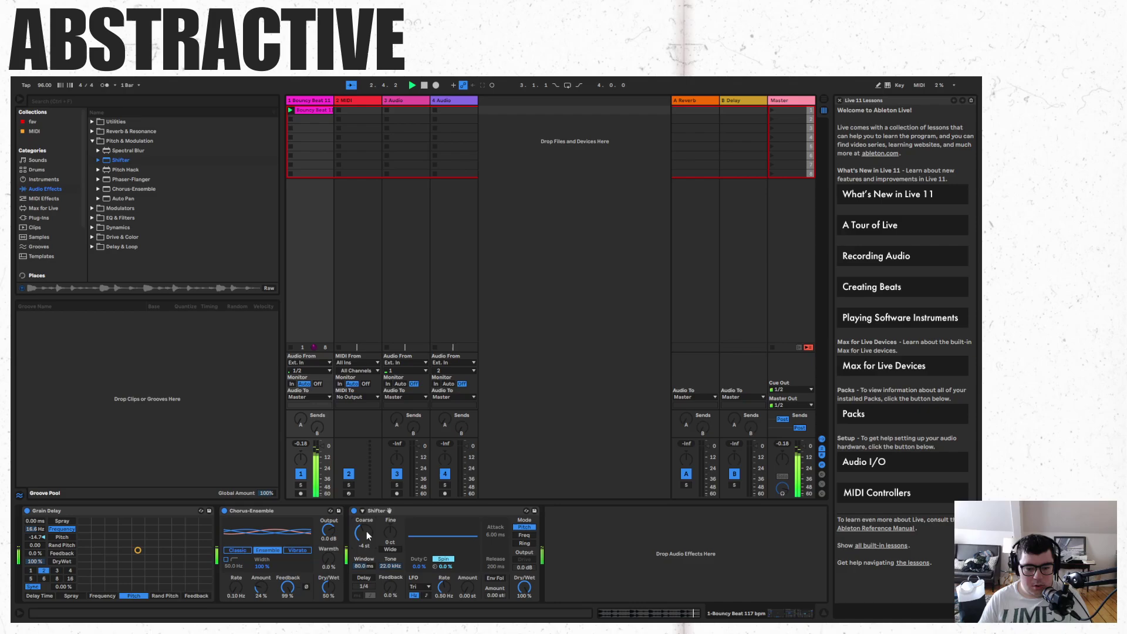
{"action": "left_click_drag", "start_coordinate": [364, 539], "coordinate": [363, 534]}
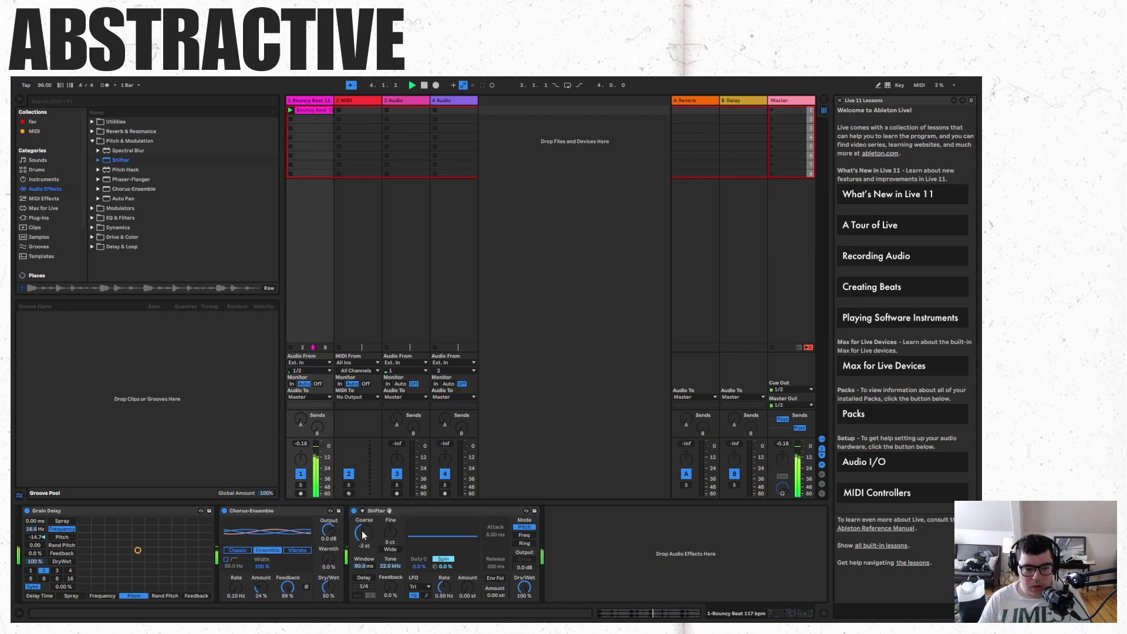
{"action": "right_click", "coordinate": [382, 508]}
{"action": "left_click", "coordinate": [389, 514]}
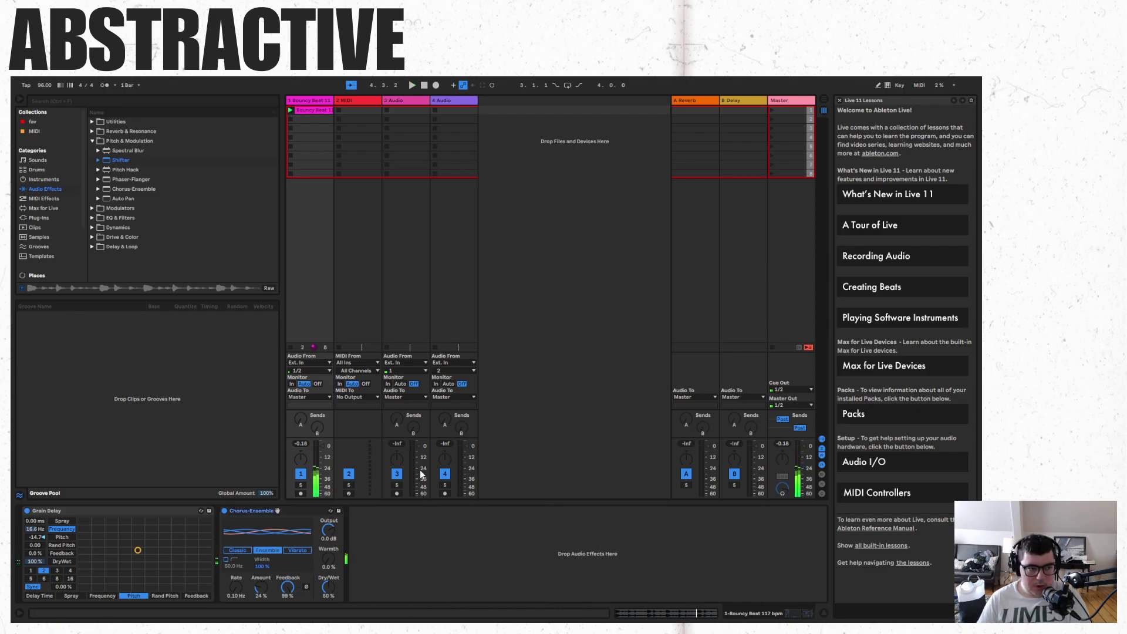
Add Auto Pan after Chorus-Ensemble, set its phase to 0° and switch its rate to beat-synced 1/16.
{"action": "left_click_drag", "start_coordinate": [107, 198], "coordinate": [464, 554]}
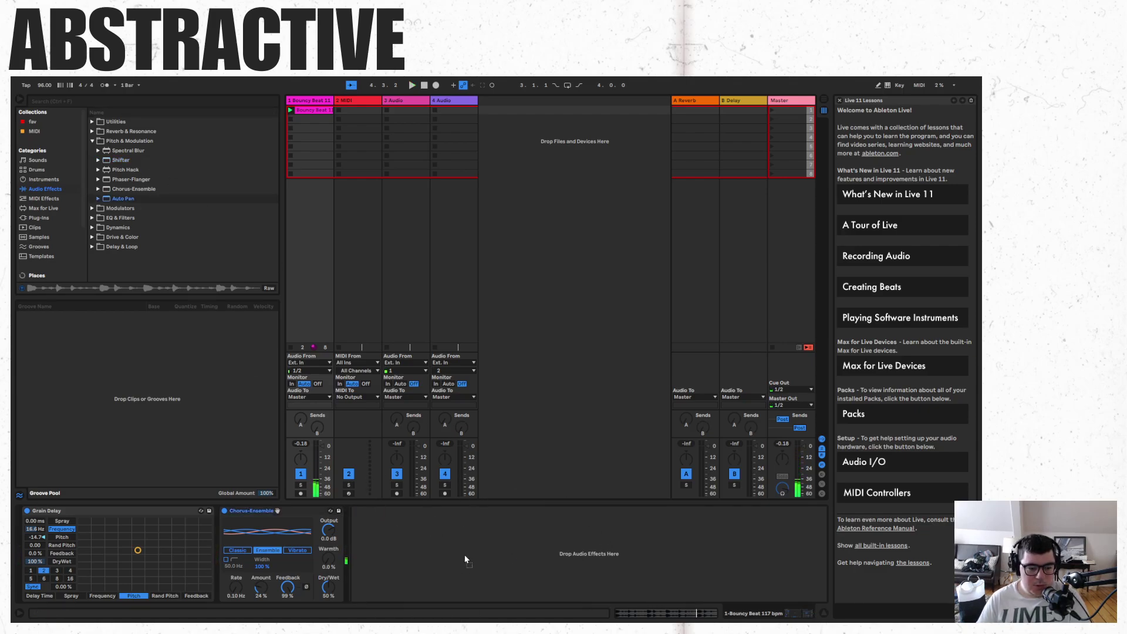
{"action": "left_click_drag", "start_coordinate": [362, 563], "coordinate": [362, 516]}
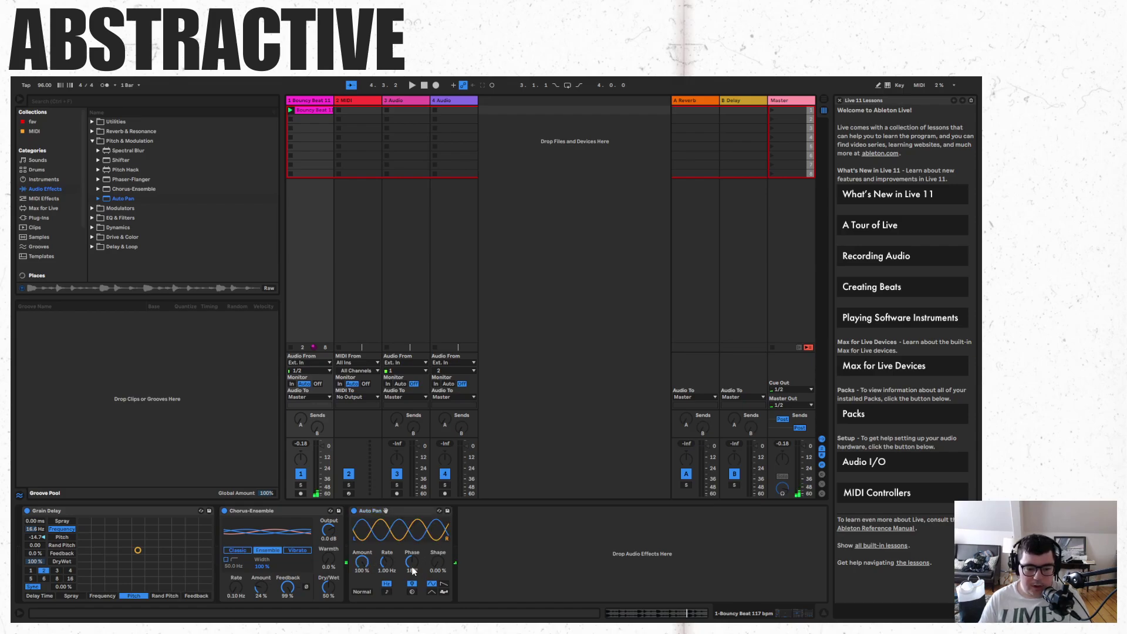
{"action": "left_click", "coordinate": [412, 592]}
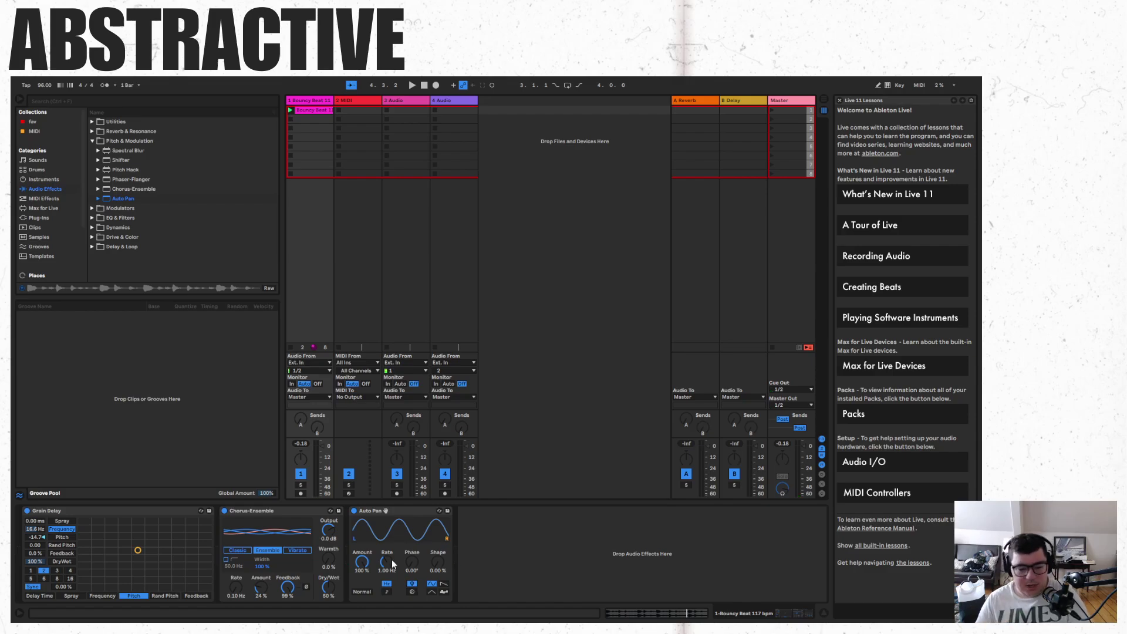
{"action": "left_click", "coordinate": [386, 592]}
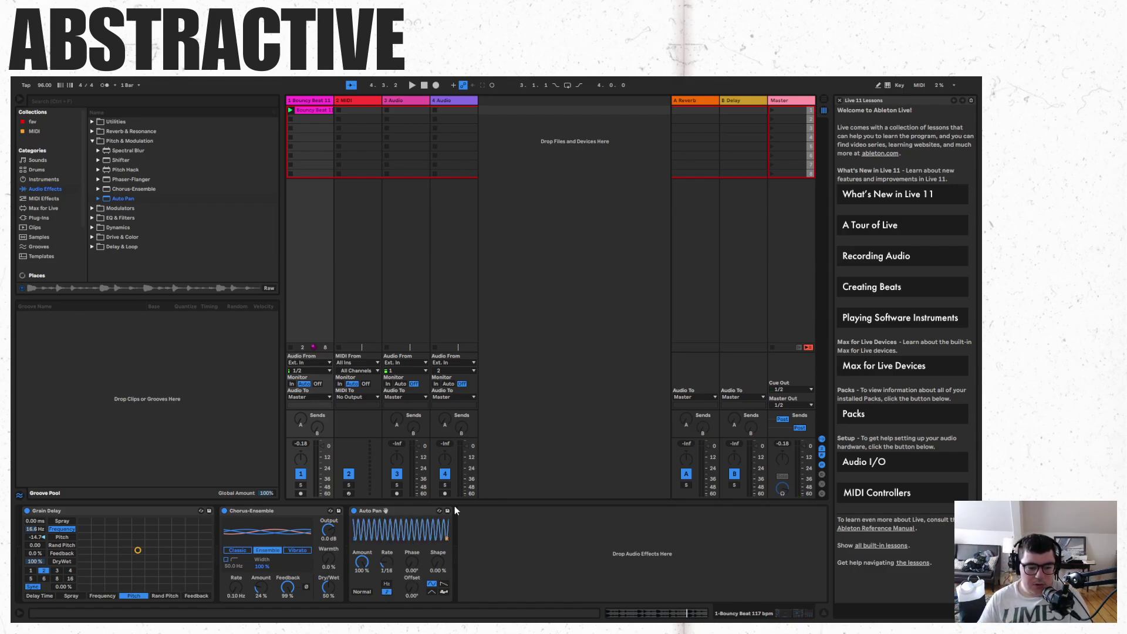
Play the loop with Auto Pan's rate set to 1/64, and cut the device from the chain.
{"action": "key", "text": "space"}
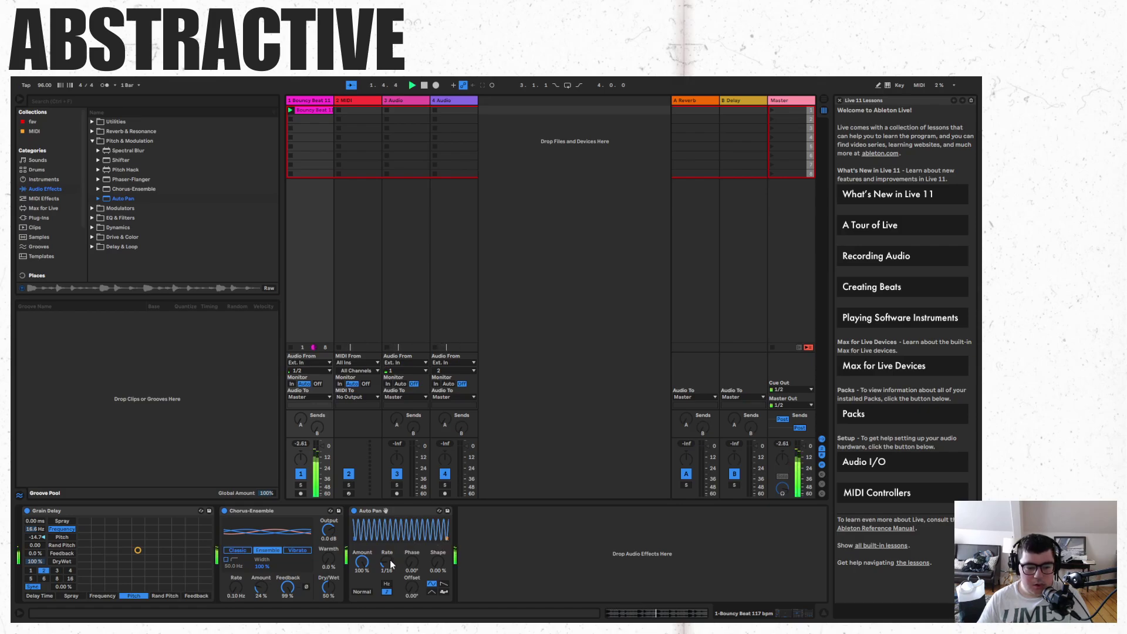
{"action": "mouse_move", "coordinate": [389, 558]}
{"action": "left_mouse_down"}
{"action": "mouse_move", "coordinate": [389, 537]}
{"action": "mouse_move", "coordinate": [389, 555]}
{"action": "left_mouse_up"}
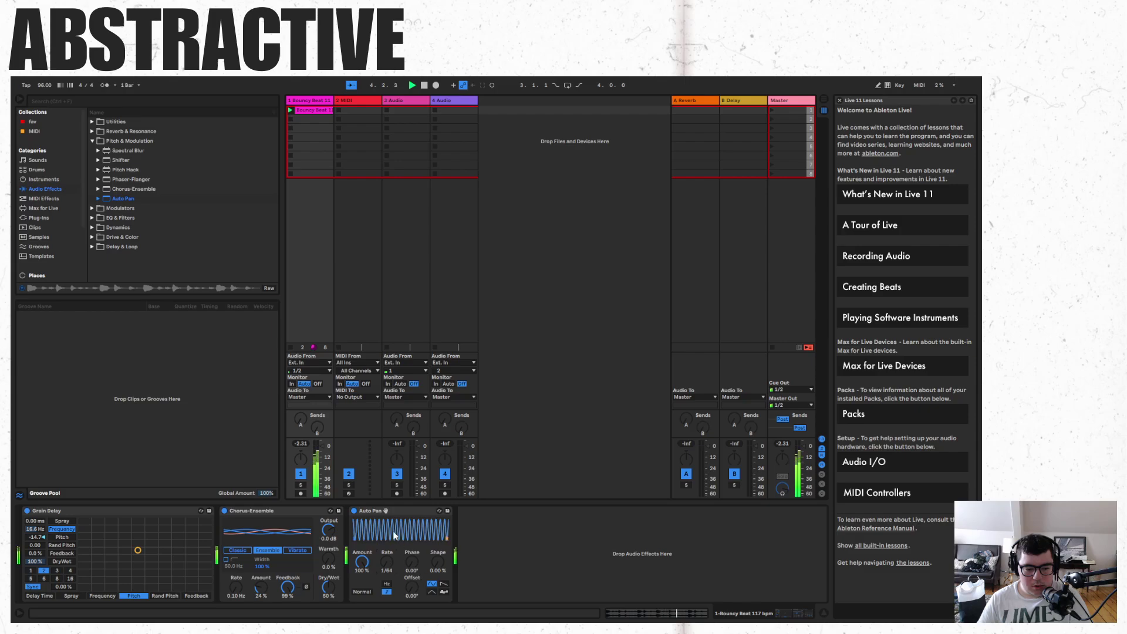
{"action": "right_click", "coordinate": [392, 511]}
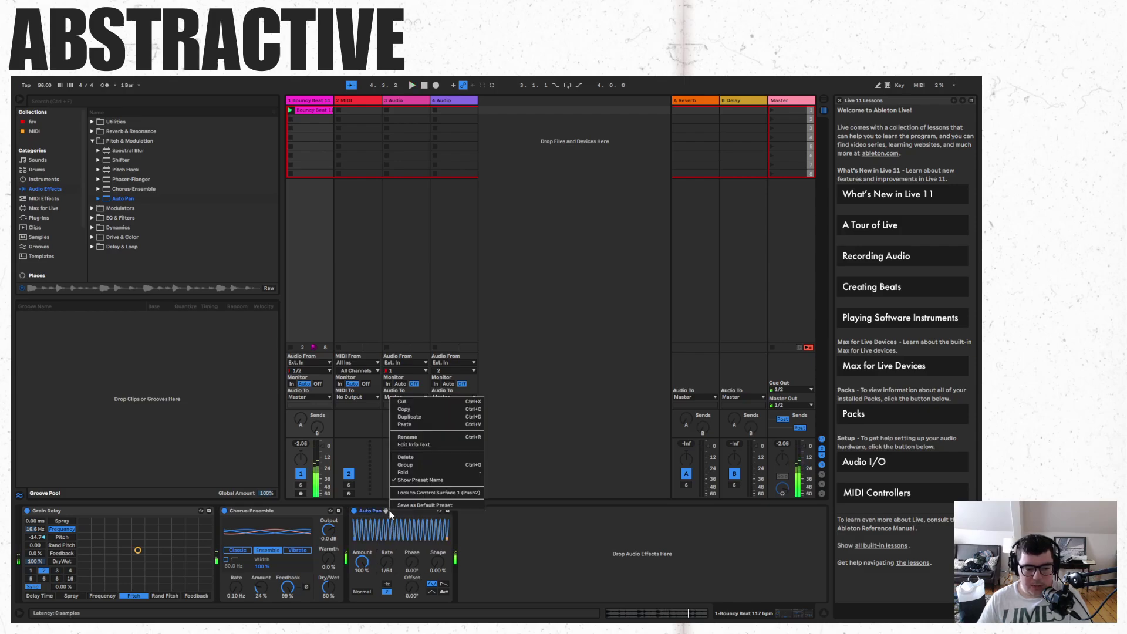
{"action": "left_click", "coordinate": [402, 402]}
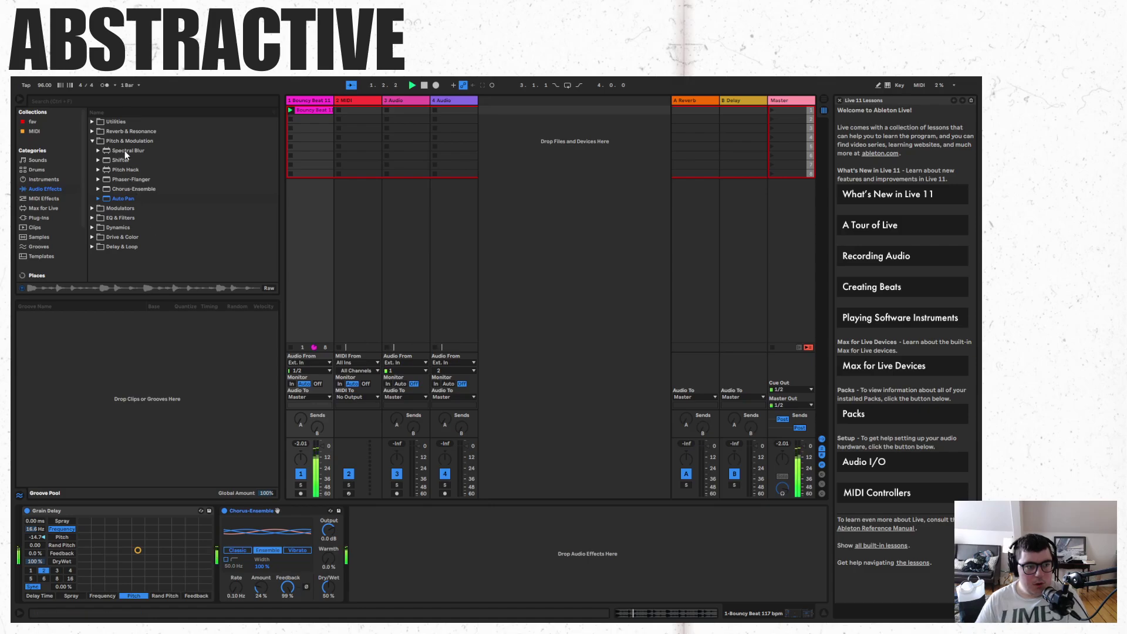
Add EQ Eight from EQ & Filters after Chorus-Ensemble, boosting one midrange band and cutting another about 7 dB near 1.26 kHz.
{"action": "left_click", "coordinate": [93, 217]}
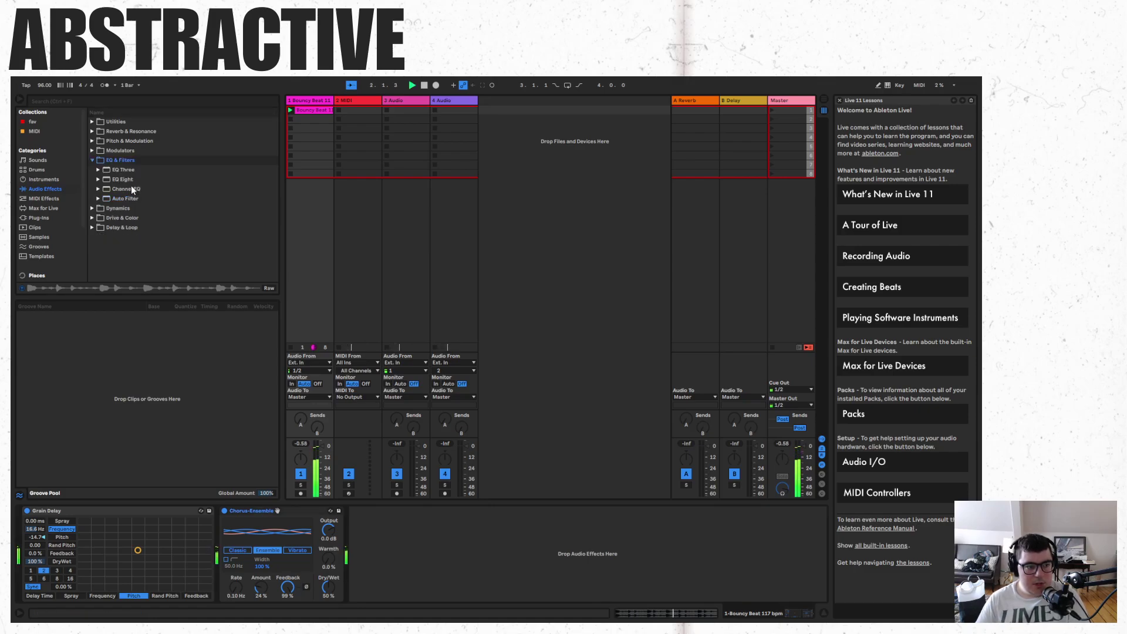
{"action": "mouse_move", "coordinate": [126, 177]}
{"action": "left_mouse_down"}
{"action": "mouse_move", "coordinate": [201, 262]}
{"action": "mouse_move", "coordinate": [371, 530]}
{"action": "left_mouse_up"}
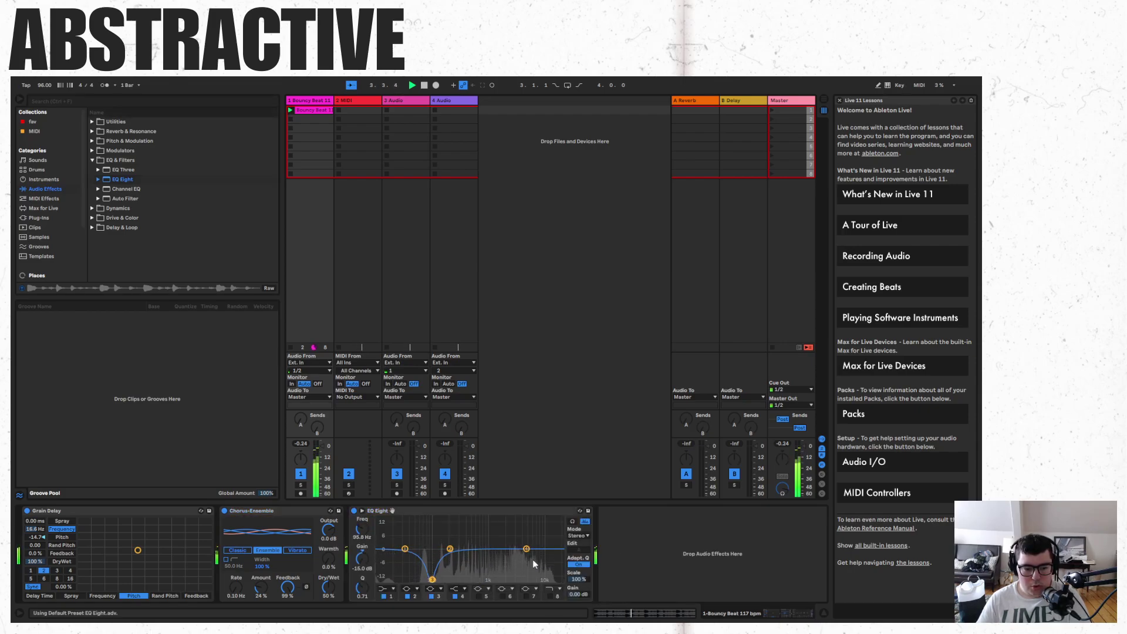
{"action": "left_click_drag", "start_coordinate": [526, 549], "coordinate": [463, 522]}
{"action": "left_click_drag", "start_coordinate": [471, 541], "coordinate": [494, 560]}
{"action": "key", "text": "space"}
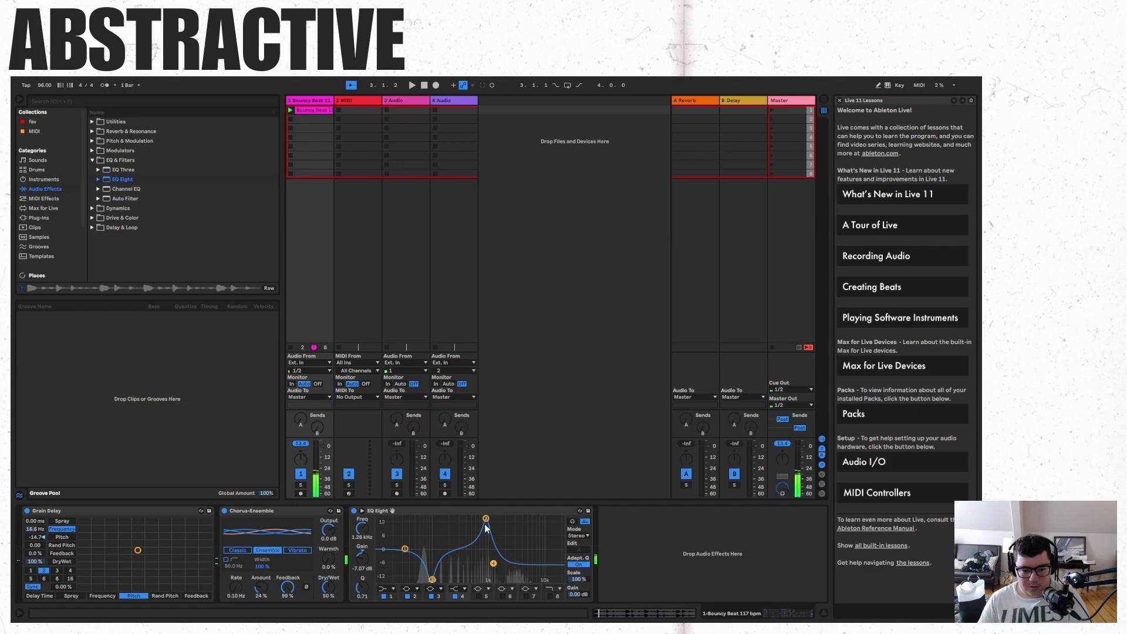
Move EQ Eight's boosted band to about 8.99 kHz at 6.57 dB, and remove the device from the chain.
{"action": "left_click_drag", "start_coordinate": [487, 519], "coordinate": [540, 536]}
{"action": "right_click", "coordinate": [467, 509]}
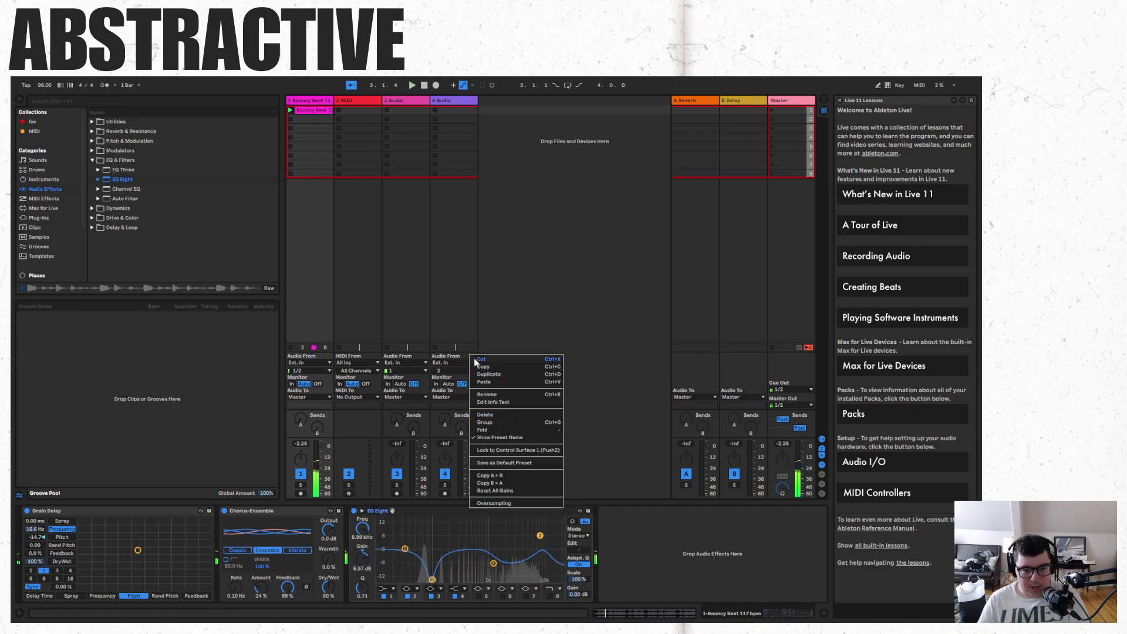
{"action": "left_click", "coordinate": [493, 388]}
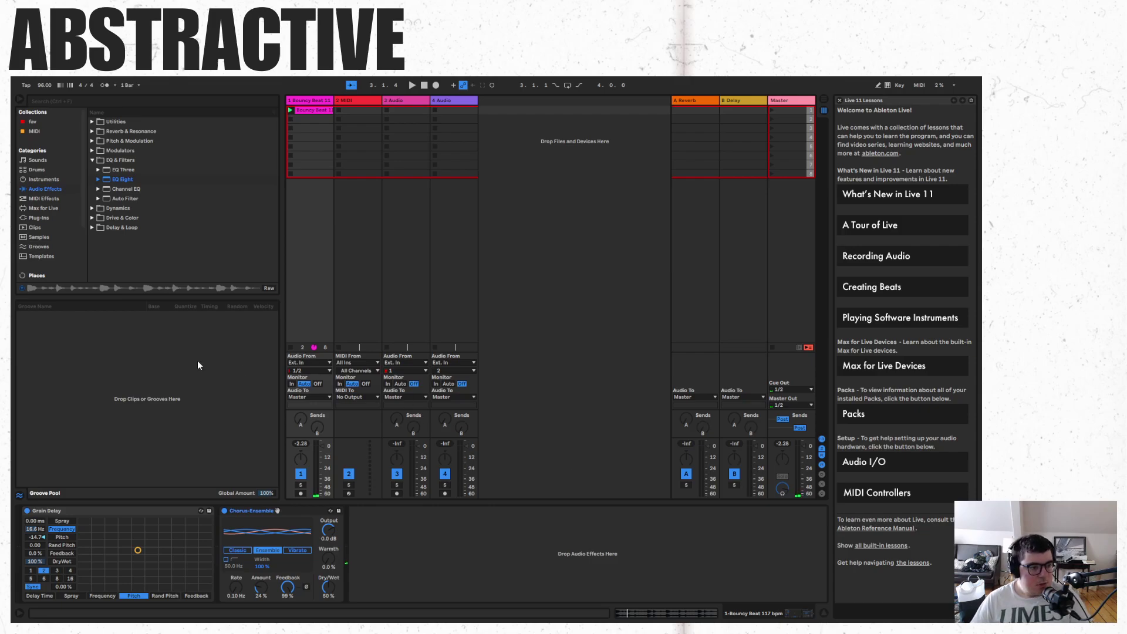
Add Gate from the Dynamics folder after Chorus-Ensemble on the Bouncy Beat track and play the loop.
{"action": "left_click", "coordinate": [96, 210]}
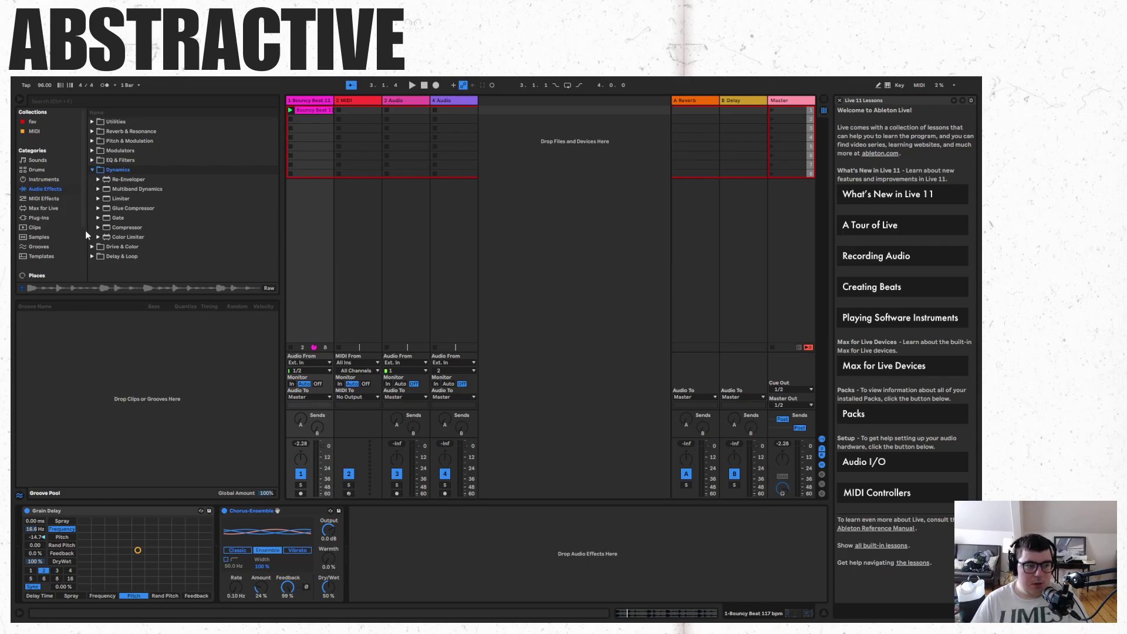
{"action": "left_click_drag", "start_coordinate": [124, 216], "coordinate": [446, 529]}
{"action": "key", "text": "space"}
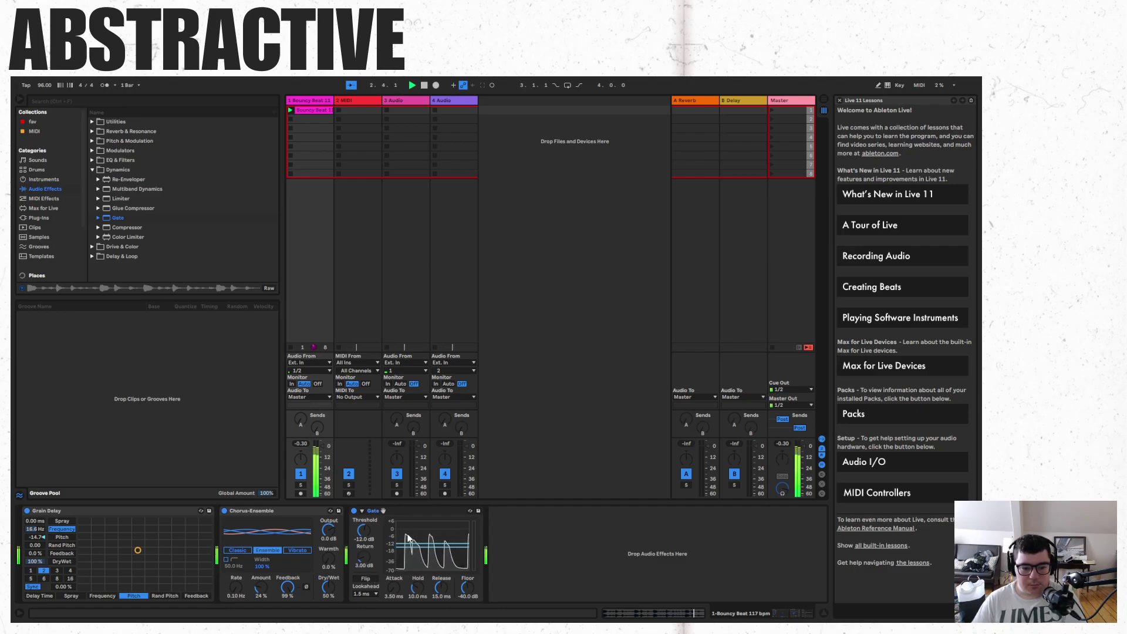
Look through the Drive & Color and Modulators folders, and add Hybrid Reverb from Reverb & Resonance after Gate.
{"action": "left_click", "coordinate": [100, 248]}
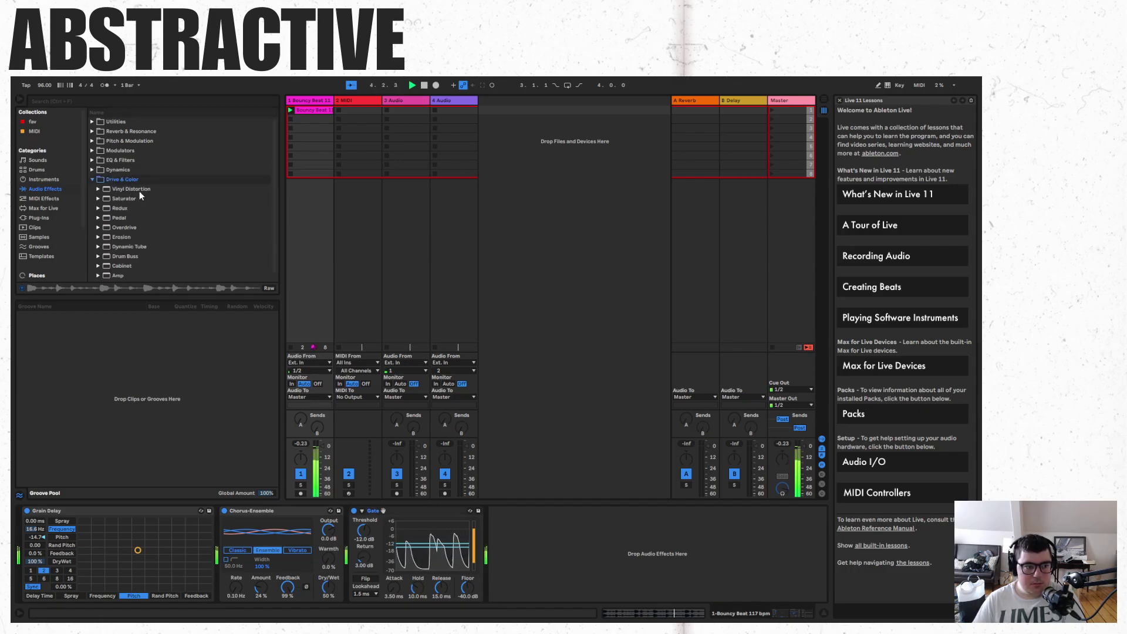
{"action": "left_click", "coordinate": [92, 151]}
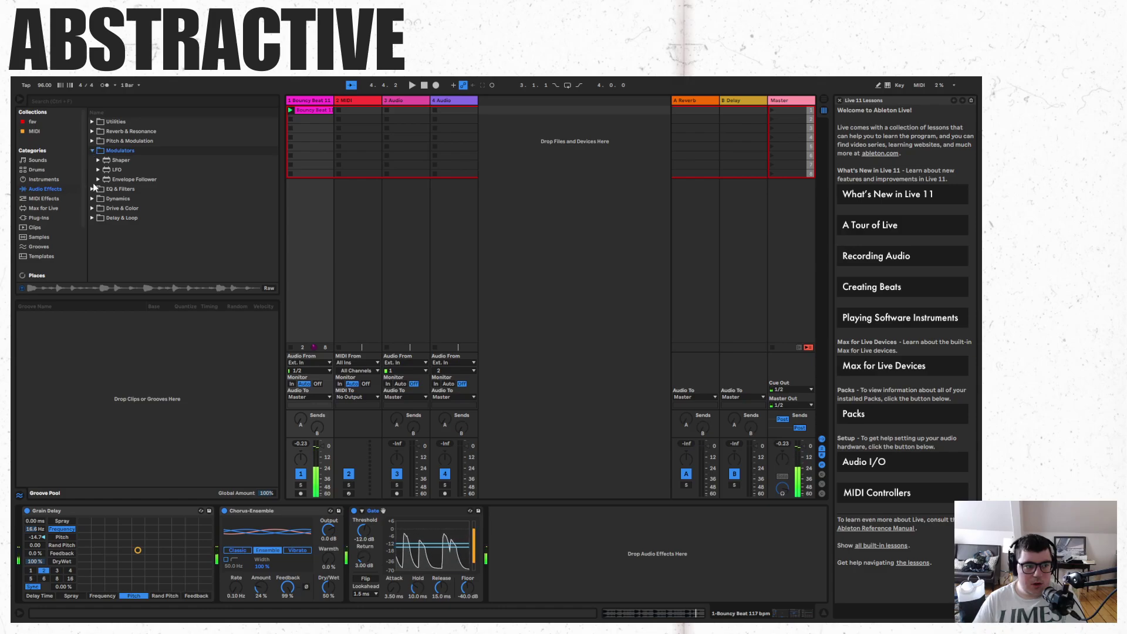
{"action": "left_click", "coordinate": [92, 131]}
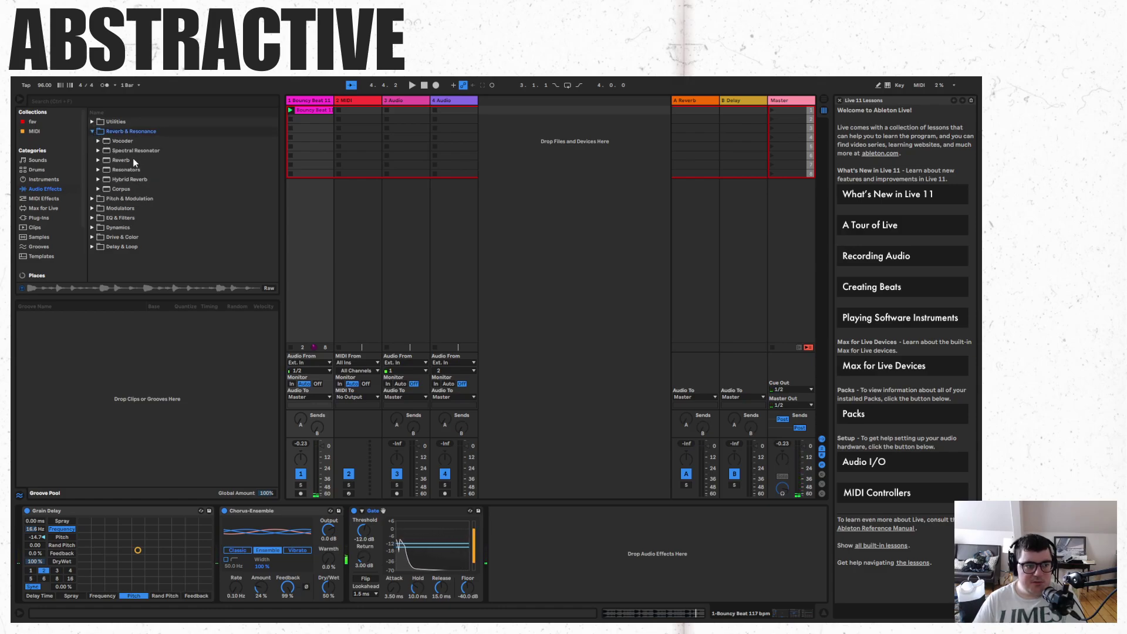
{"action": "left_click_drag", "start_coordinate": [134, 178], "coordinate": [545, 563]}
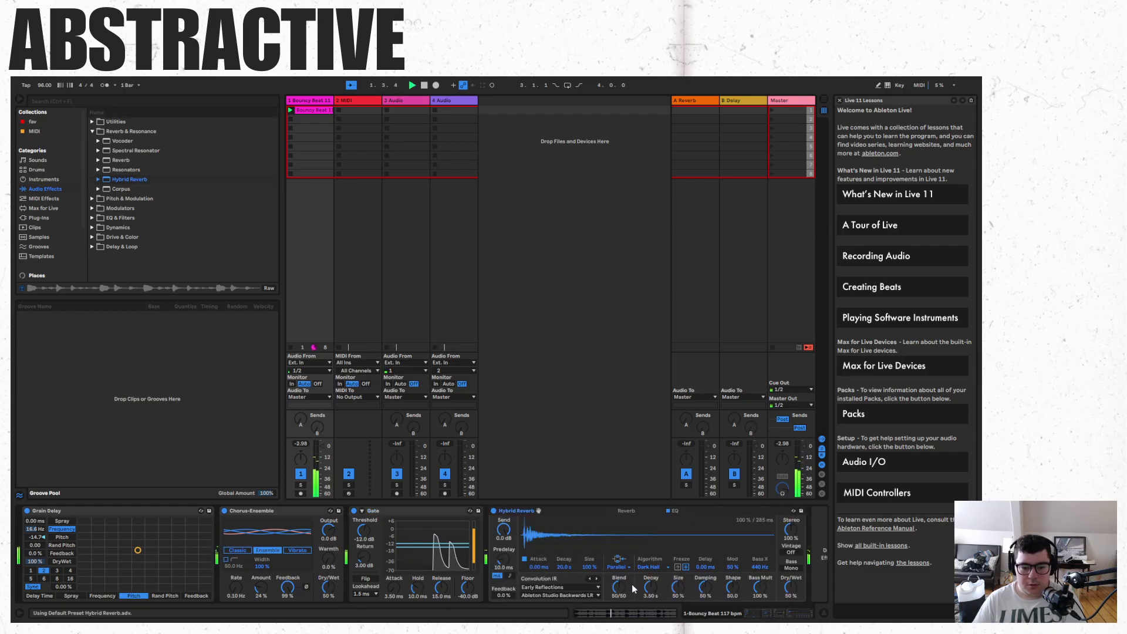
Set Hybrid Reverb's decay to 7.10 s, size and damping to 100 %, dry/wet to 90 %, and load Large Bunker from Bigger Spaces.
{"action": "left_click_drag", "start_coordinate": [625, 586], "coordinate": [659, 566]}
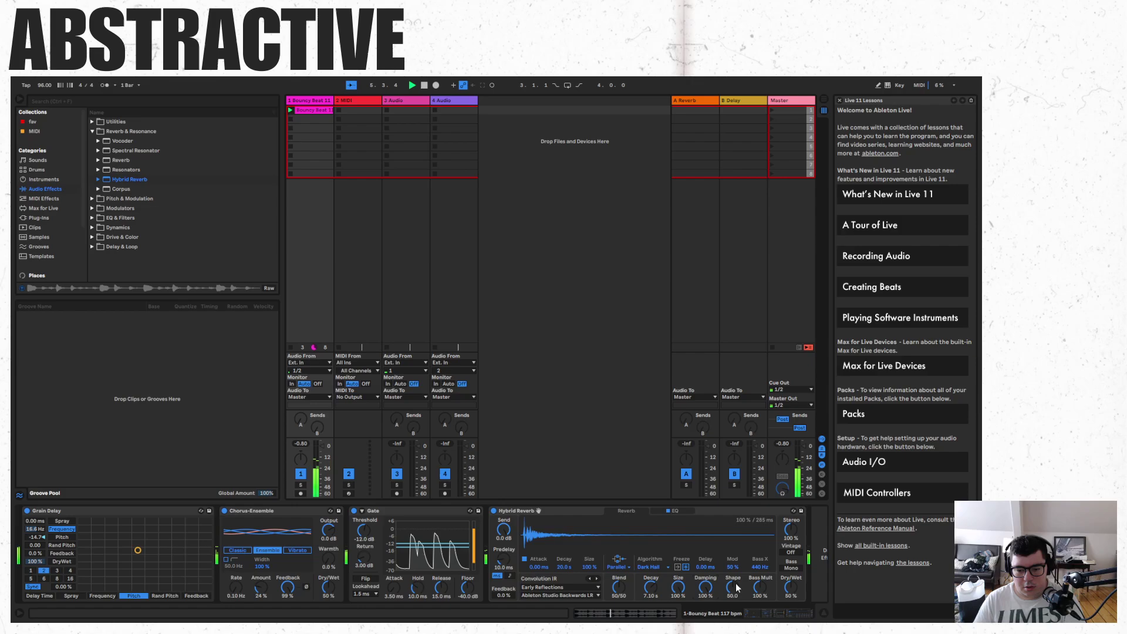
{"action": "left_click_drag", "start_coordinate": [733, 591], "coordinate": [790, 558]}
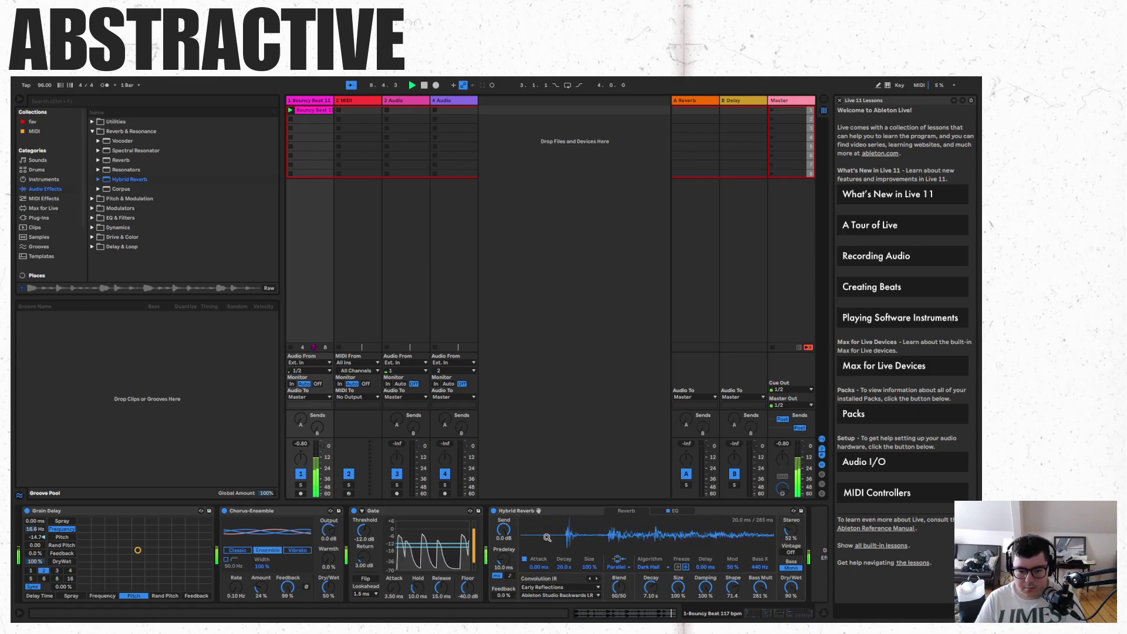
{"action": "left_click", "coordinate": [567, 587]}
{"action": "left_click", "coordinate": [558, 567]}
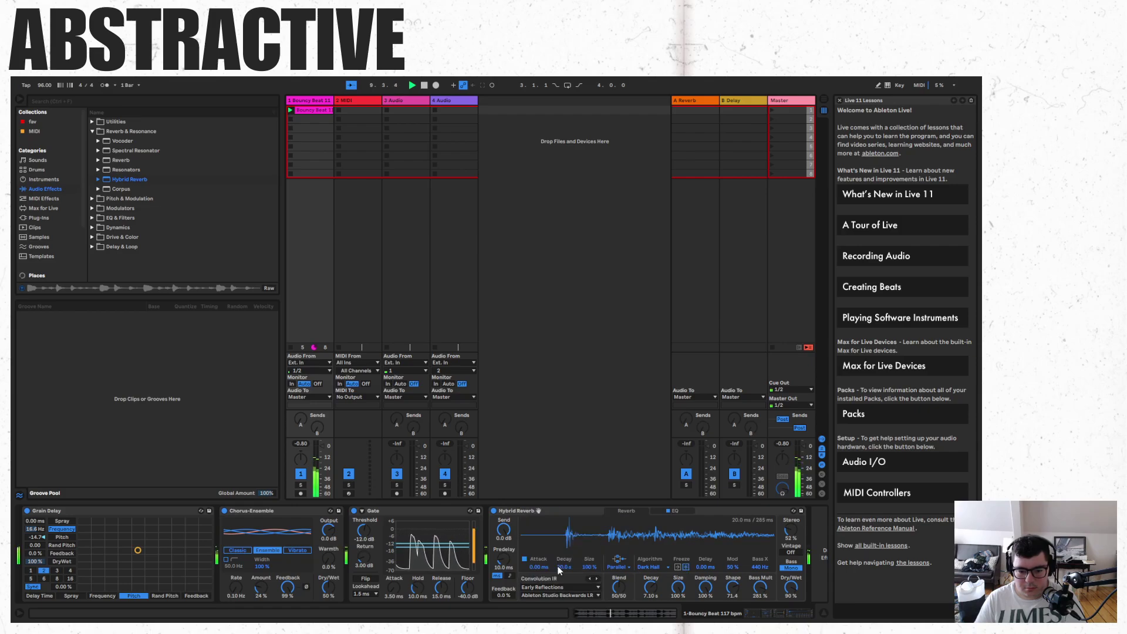
{"action": "left_click", "coordinate": [559, 595]}
{"action": "left_click", "coordinate": [560, 548]}
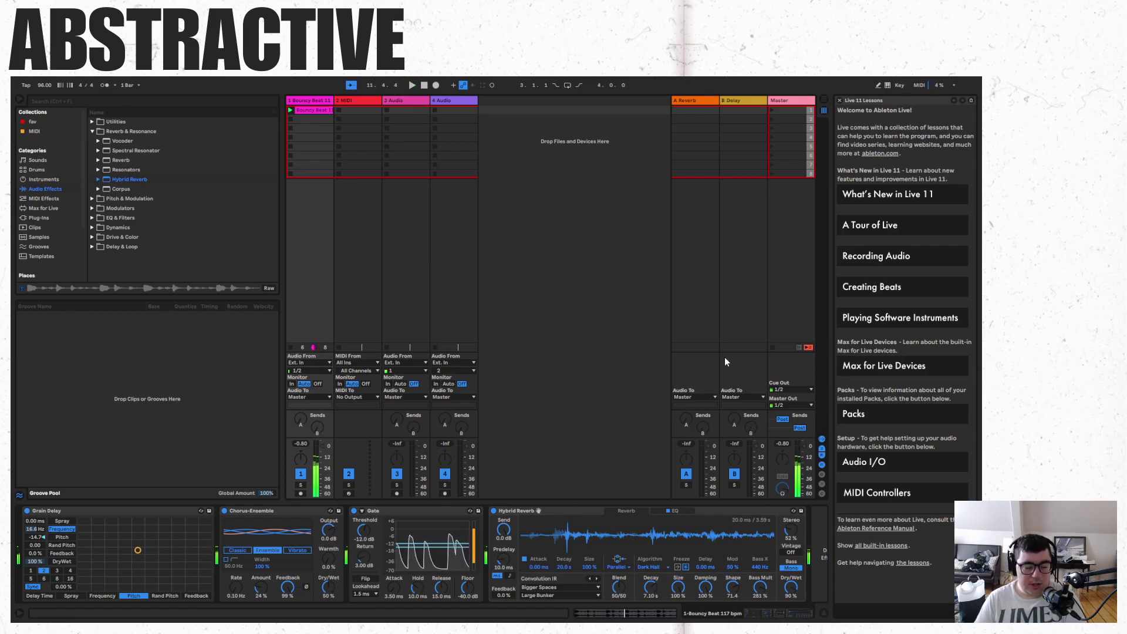
Bypass Hybrid Reverb and Gate in the Bouncy Beat chain and play the loop without them.
{"action": "scroll", "coordinate": [665, 524], "scroll_direction": "right", "scroll_amount": 2}
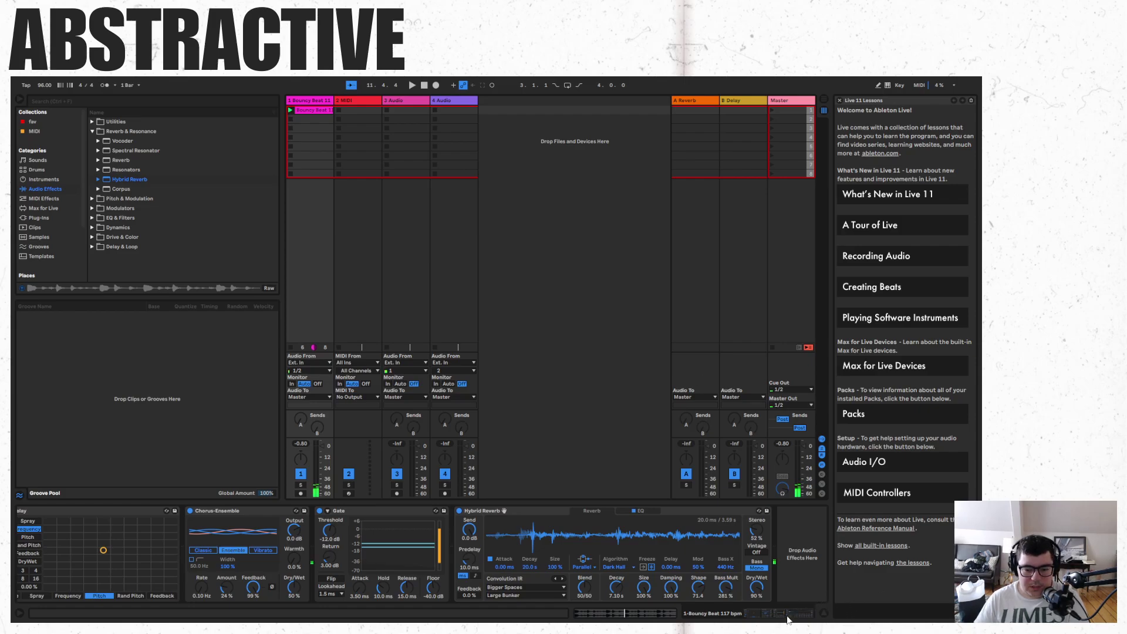
{"action": "left_click_drag", "start_coordinate": [788, 619], "coordinate": [738, 619]}
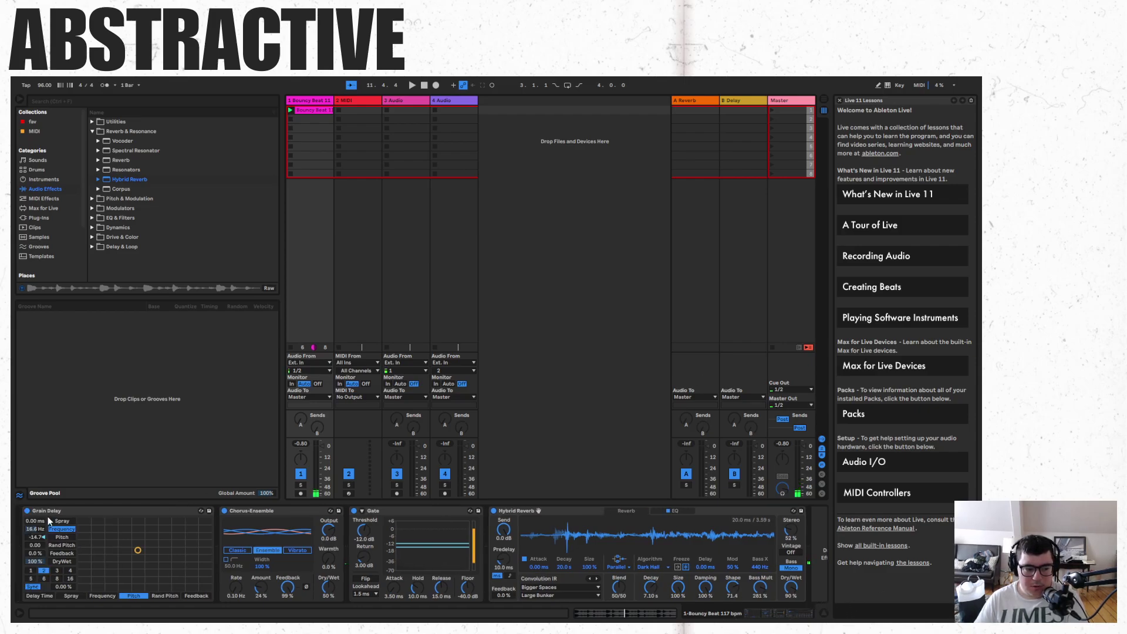
{"action": "left_click", "coordinate": [493, 511]}
{"action": "left_click", "coordinate": [354, 511]}
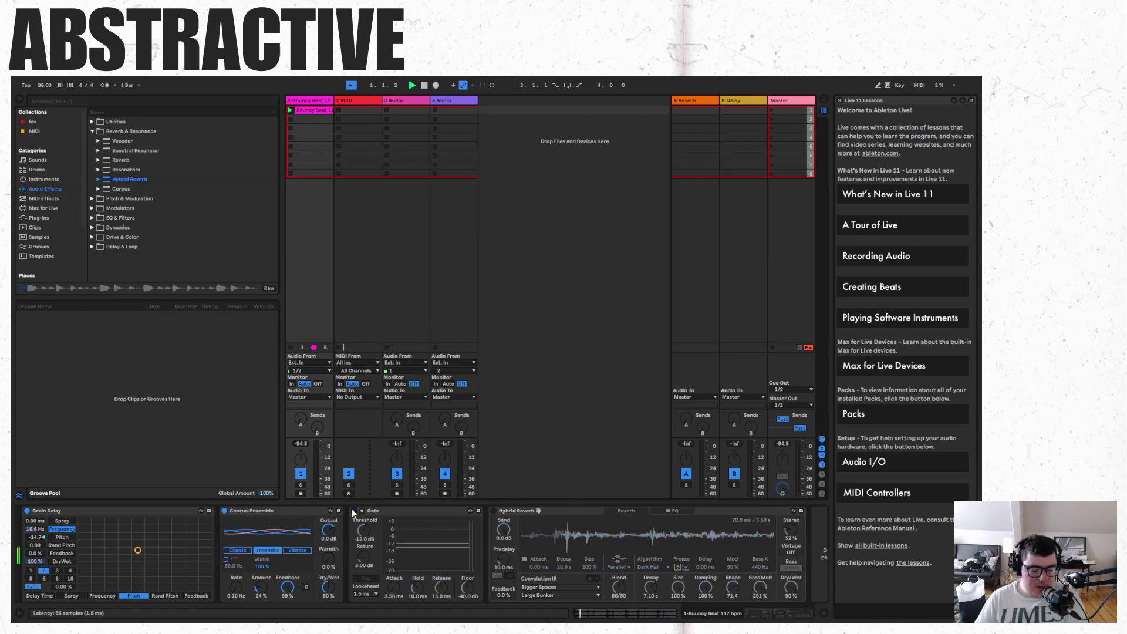
Reactivate Gate on the Bouncy Beat track while the loop plays, and delete Hybrid Reverb from the chain.
{"action": "key", "text": "space"}
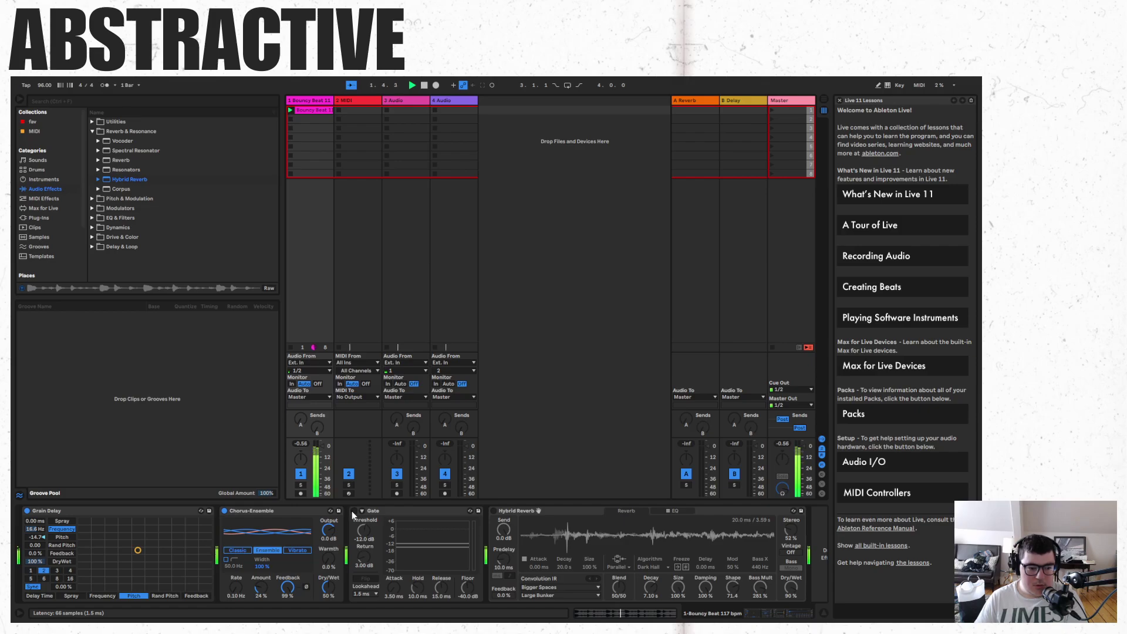
{"action": "left_click", "coordinate": [353, 510]}
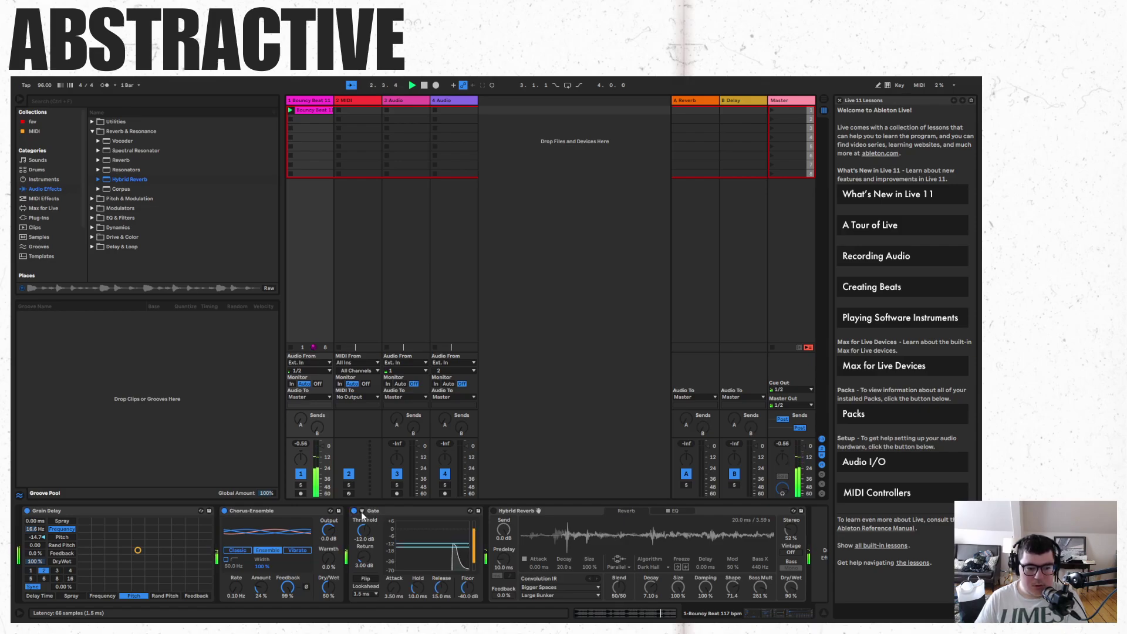
{"action": "left_click", "coordinate": [494, 511]}
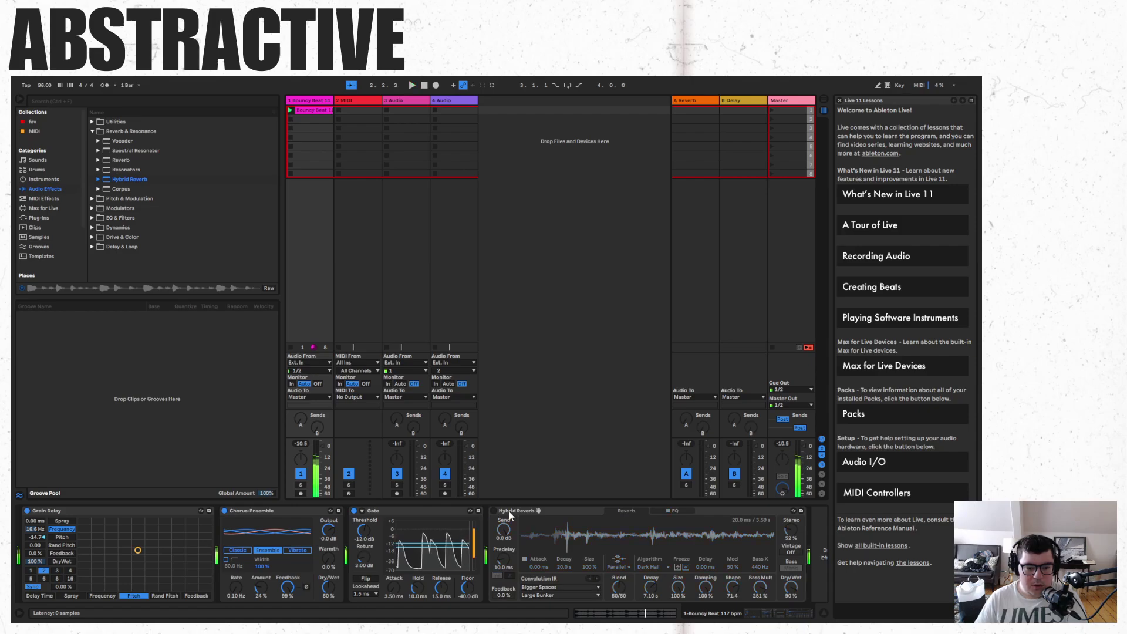
{"action": "right_click", "coordinate": [537, 512]}
{"action": "left_click", "coordinate": [540, 512]}
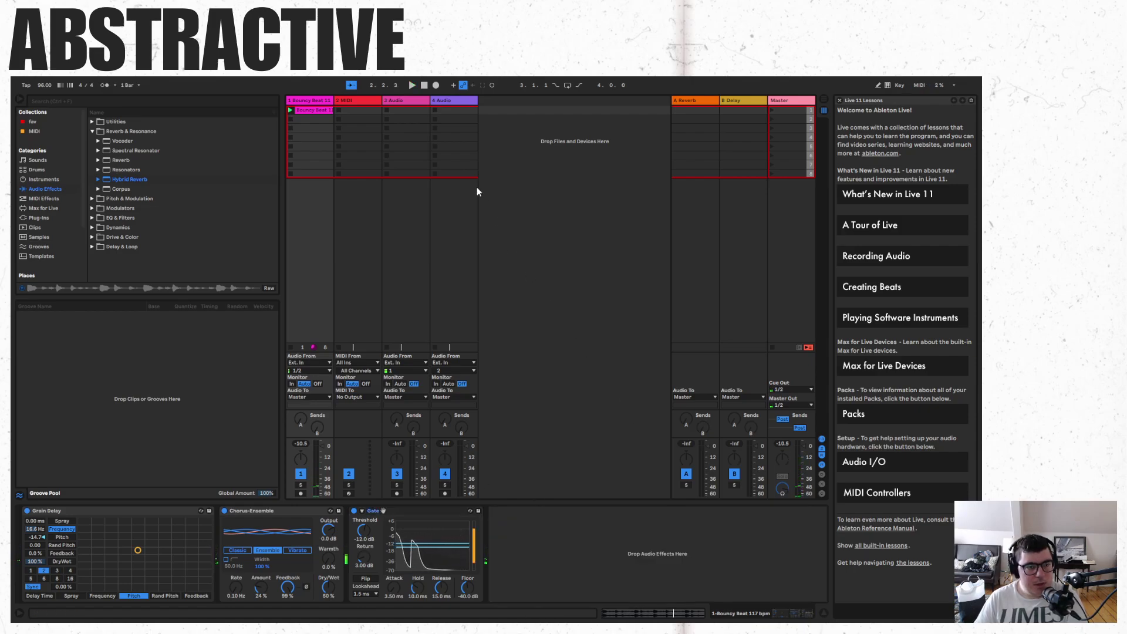
Freeze the Bouncy Beat track in Arrangement View and flatten it to render its effects into audio.
{"action": "right_click", "coordinate": [308, 111]}
{"action": "left_click", "coordinate": [305, 111]}
{"action": "key", "text": "Tab"}
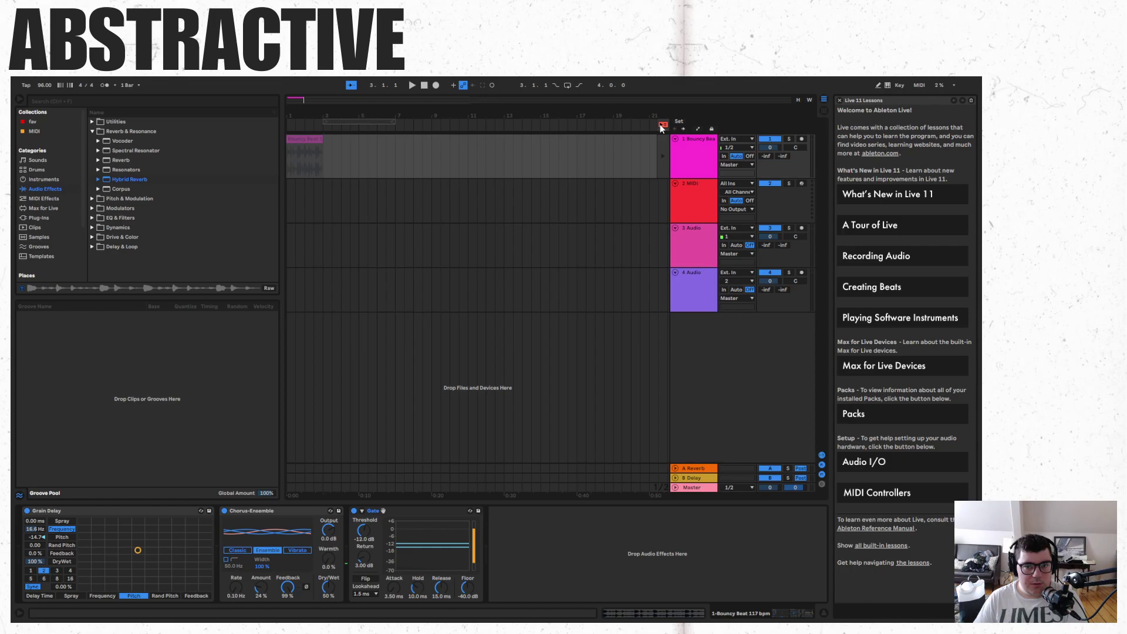
{"action": "right_click", "coordinate": [311, 140]}
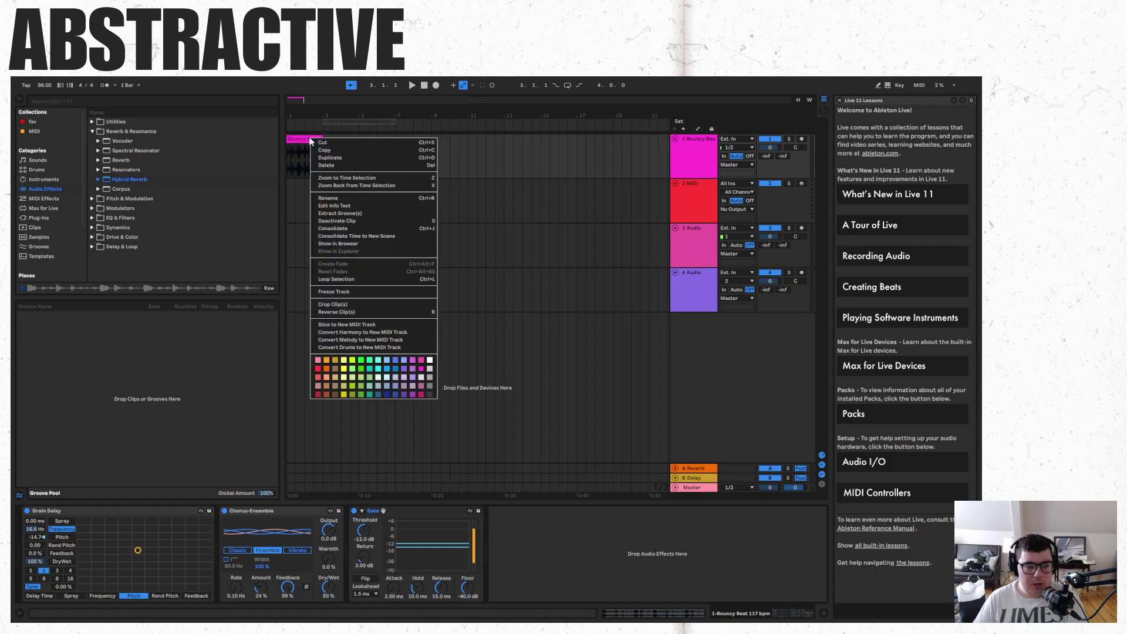
{"action": "left_click", "coordinate": [377, 292]}
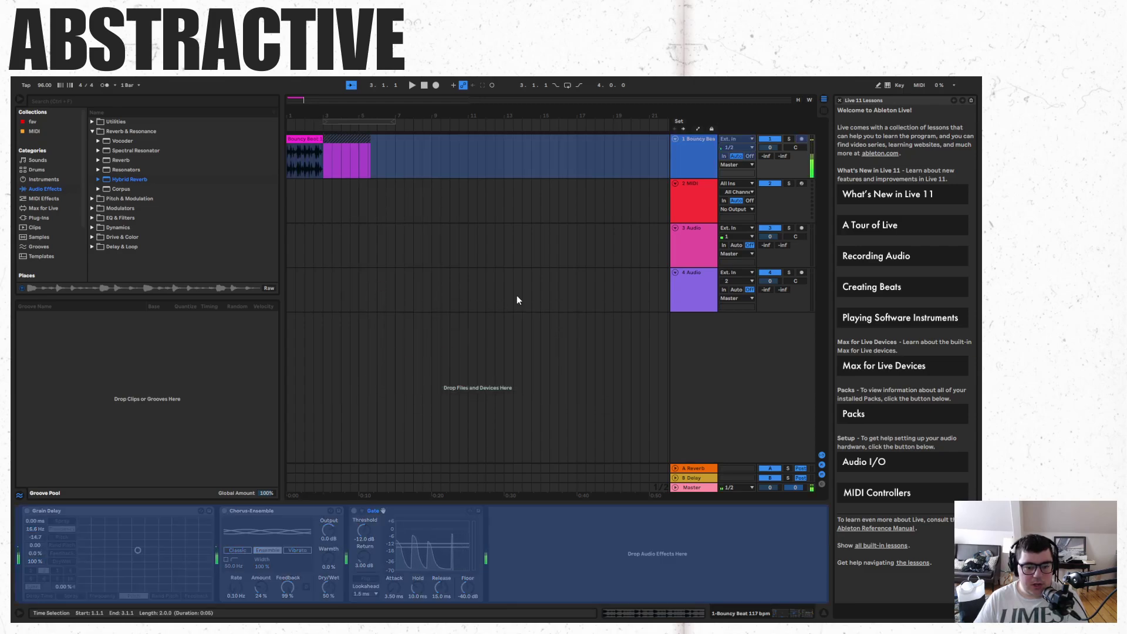
{"action": "right_click", "coordinate": [313, 140]}
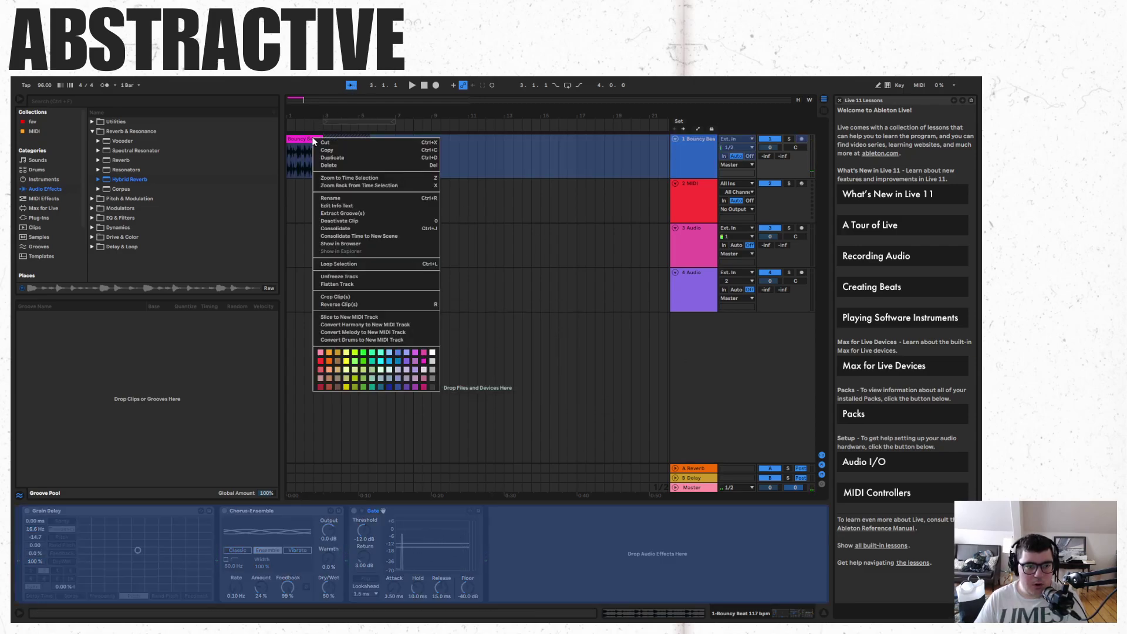
{"action": "left_click", "coordinate": [349, 284]}
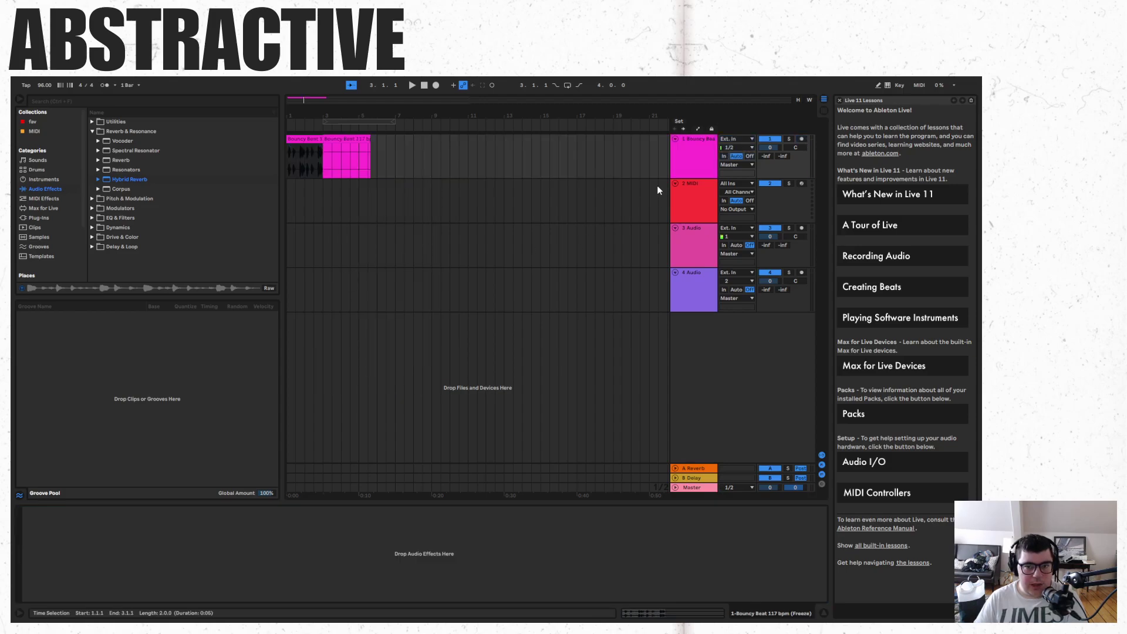
Delete the effect-tail clip that follows the flattened Bouncy Beat clip, and play the arrangement.
{"action": "left_click", "coordinate": [346, 155]}
{"action": "key", "text": "Delete"}
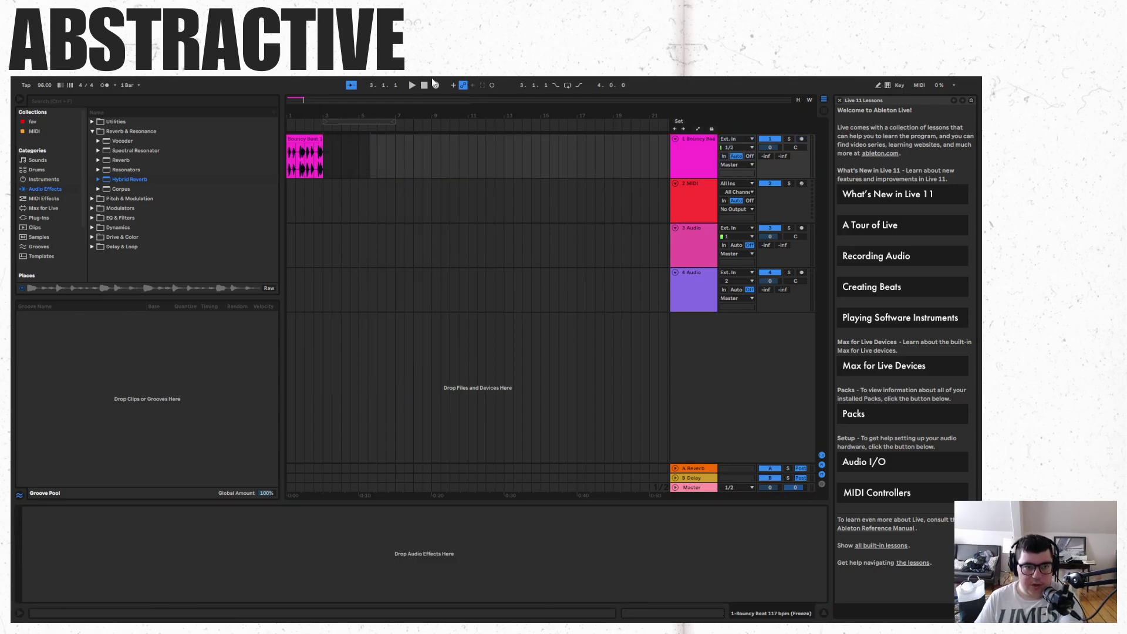
{"action": "key", "text": "space"}
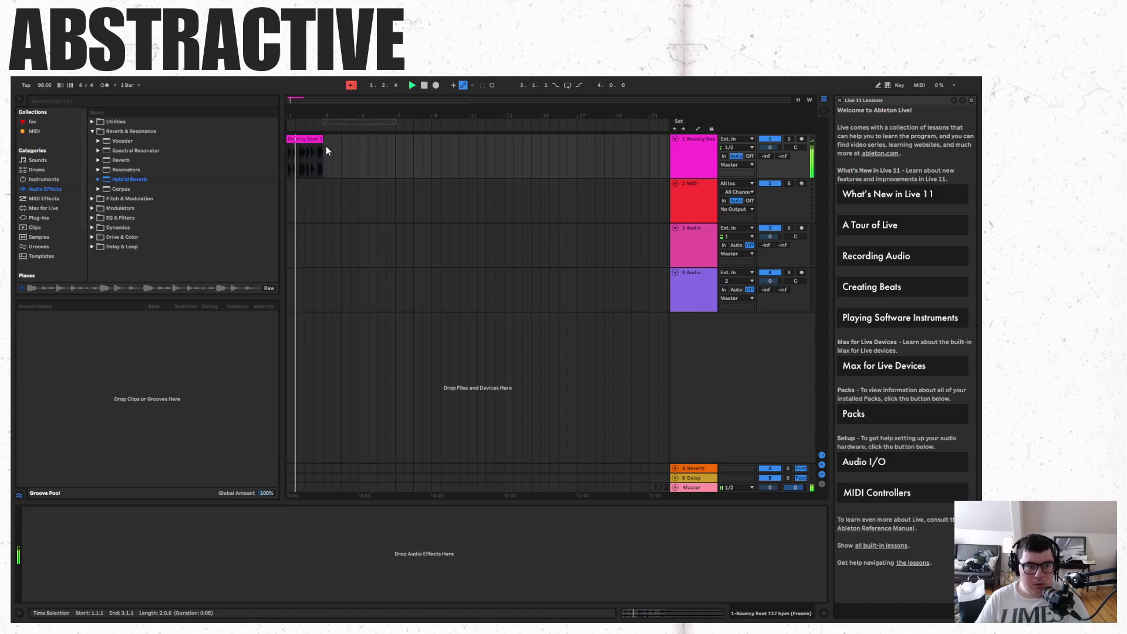
Try duplicating the flattened Bouncy Beat clip during playback, and undo the duplication.
{"action": "key", "text": "ctrl+d"}
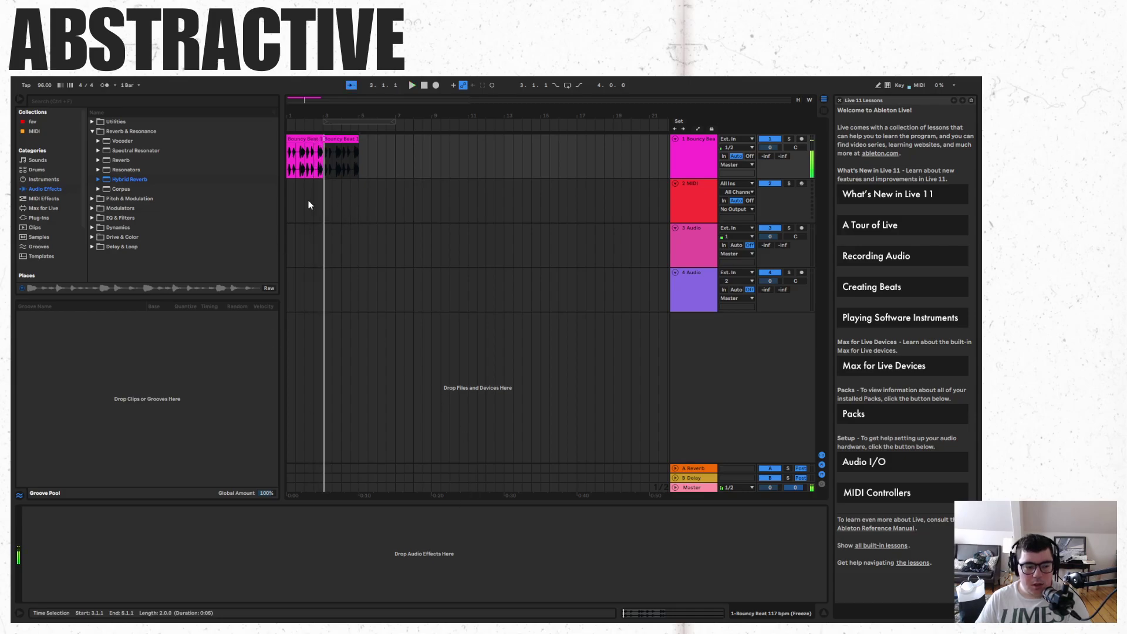
{"action": "key", "text": "space"}
{"action": "key", "text": "ctrl+z"}
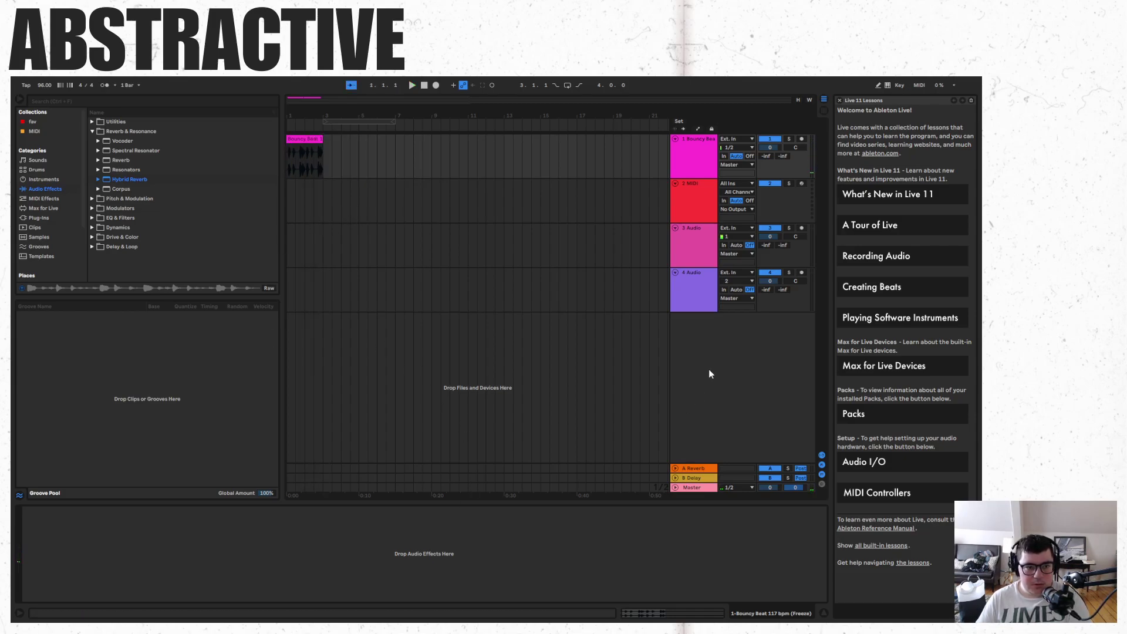
Add Simpler from Instruments on a new track and load the flattened Bouncy Beat clip as its sample.
{"action": "left_click", "coordinate": [51, 179]}
{"action": "left_click_drag", "start_coordinate": [482, 444], "coordinate": [543, 365]}
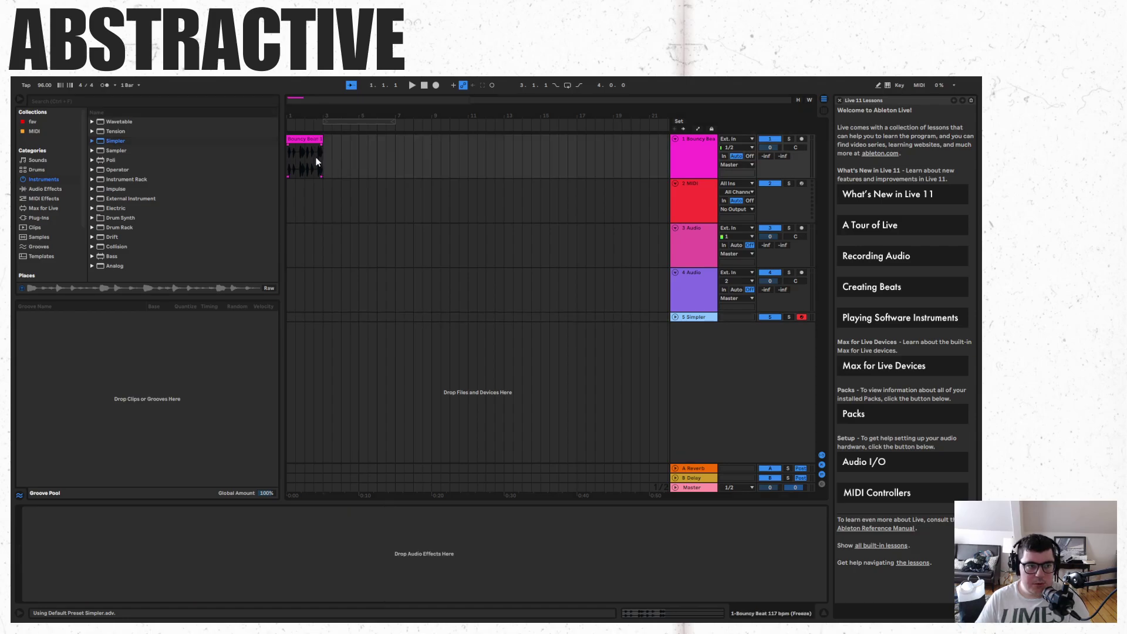
{"action": "left_click", "coordinate": [697, 317]}
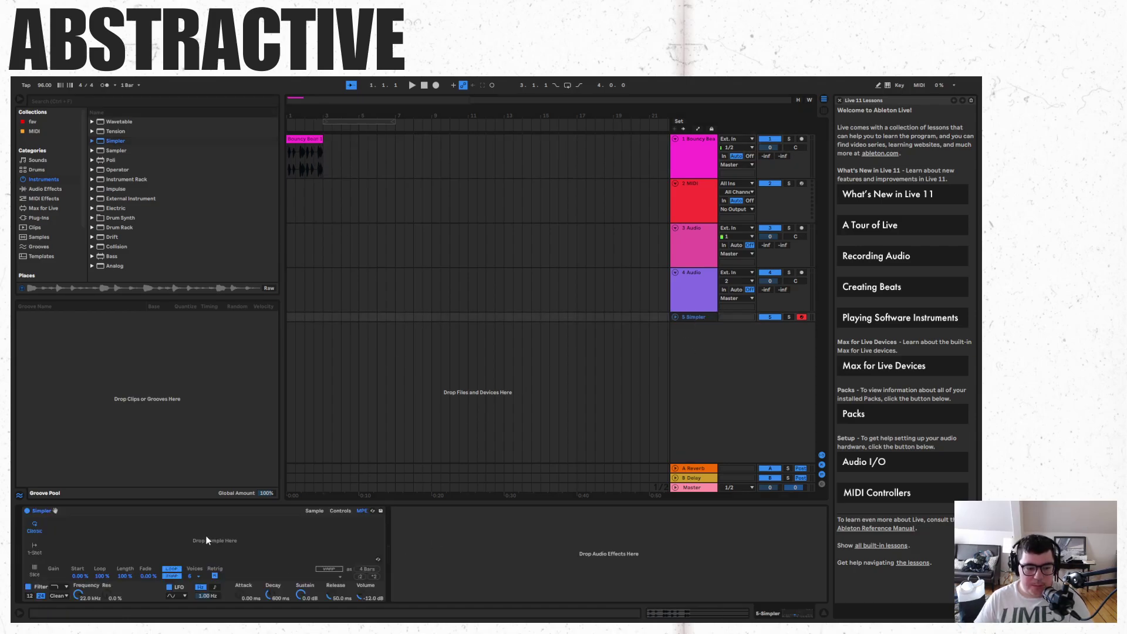
{"action": "left_click_drag", "start_coordinate": [310, 136], "coordinate": [283, 535]}
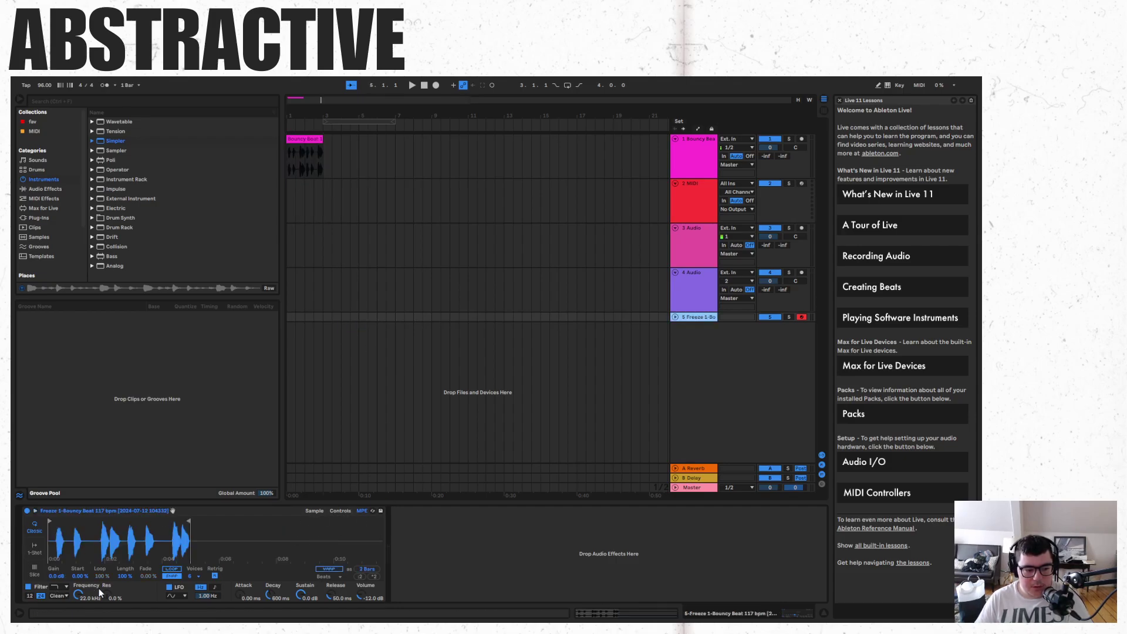
Switch Simpler to Slice mode and play several of its slices from the computer keyboard.
{"action": "left_click", "coordinate": [37, 567]}
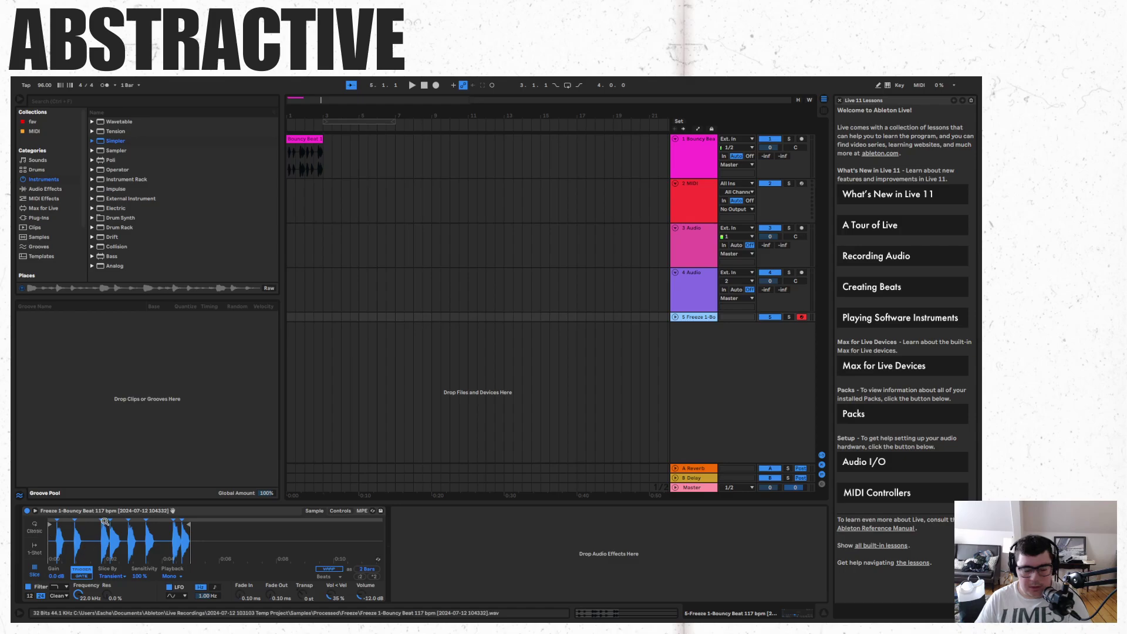
{"action": "key", "text": "a"}
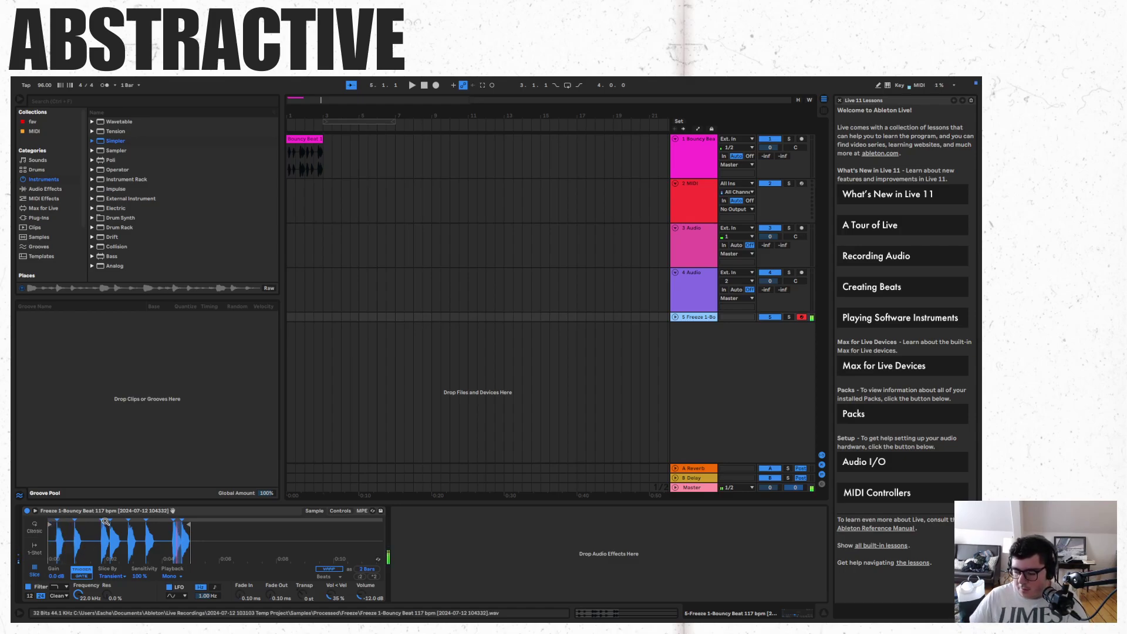
{"action": "key", "text": "d"}
{"action": "key", "text": "w"}
{"action": "key", "text": "e"}
{"action": "key", "text": "a"}
{"action": "key", "text": "s"}
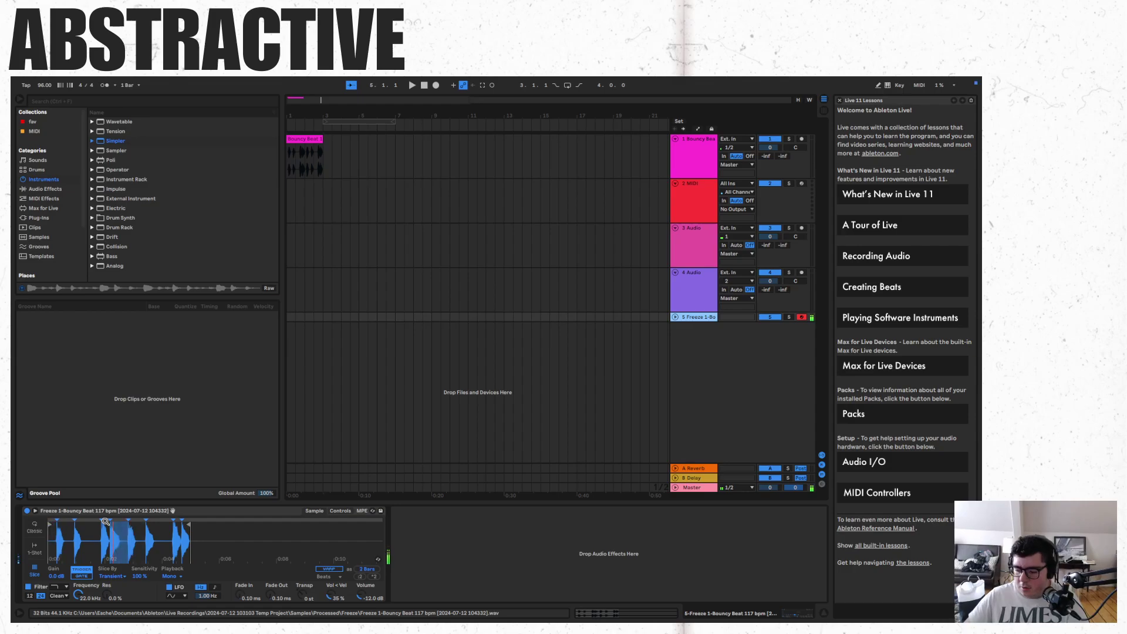
Create a MIDI clip in the Simpler track's first Session View slot with notes F3, E3, D3 and A3 on successive beats, and launch it.
{"action": "key", "text": "Tab"}
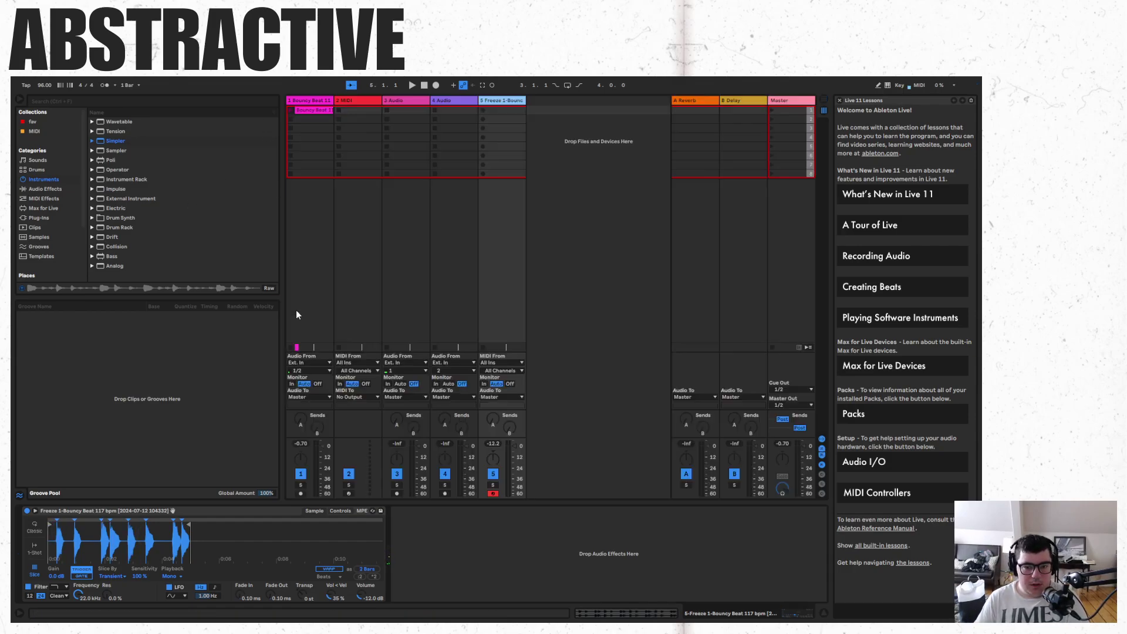
{"action": "double_click", "coordinate": [512, 111]}
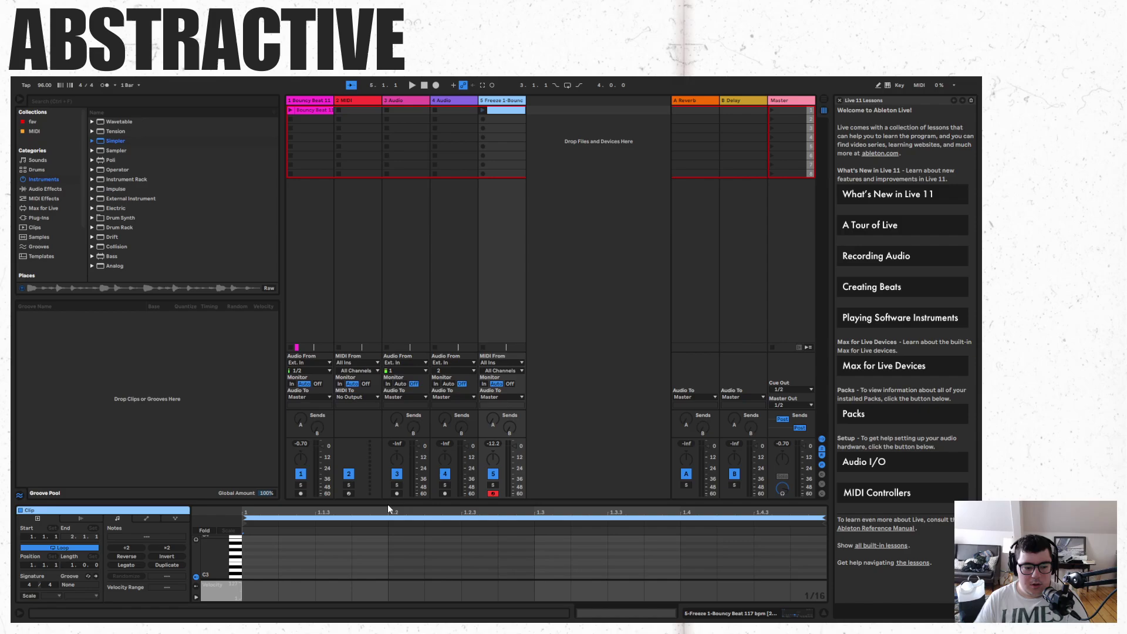
{"action": "double_click", "coordinate": [255, 561]}
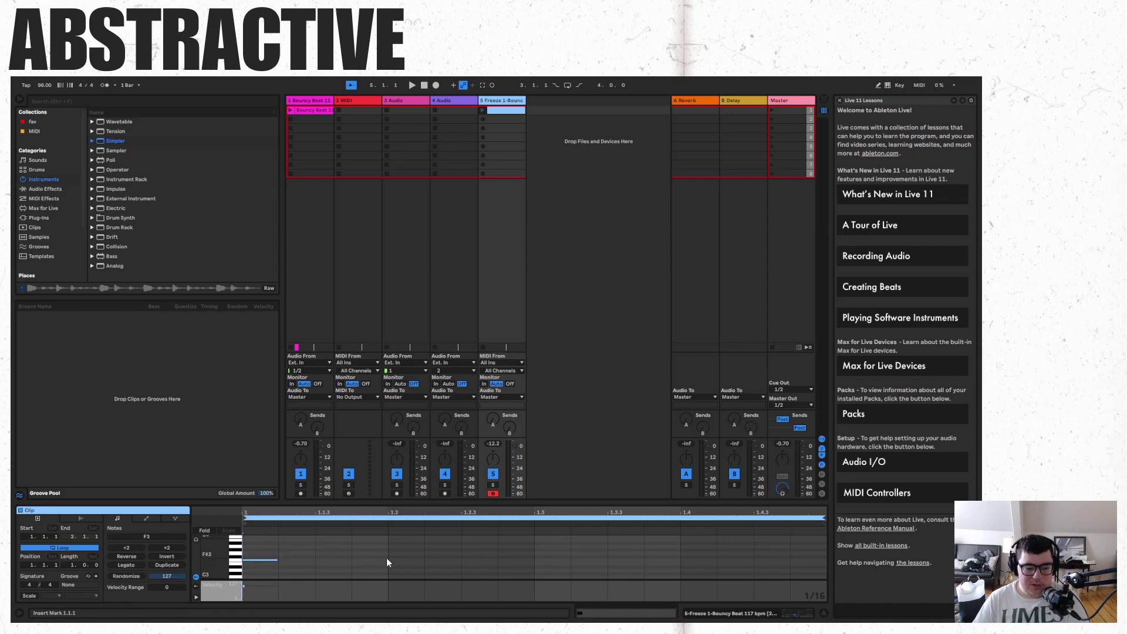
{"action": "double_click", "coordinate": [403, 563]}
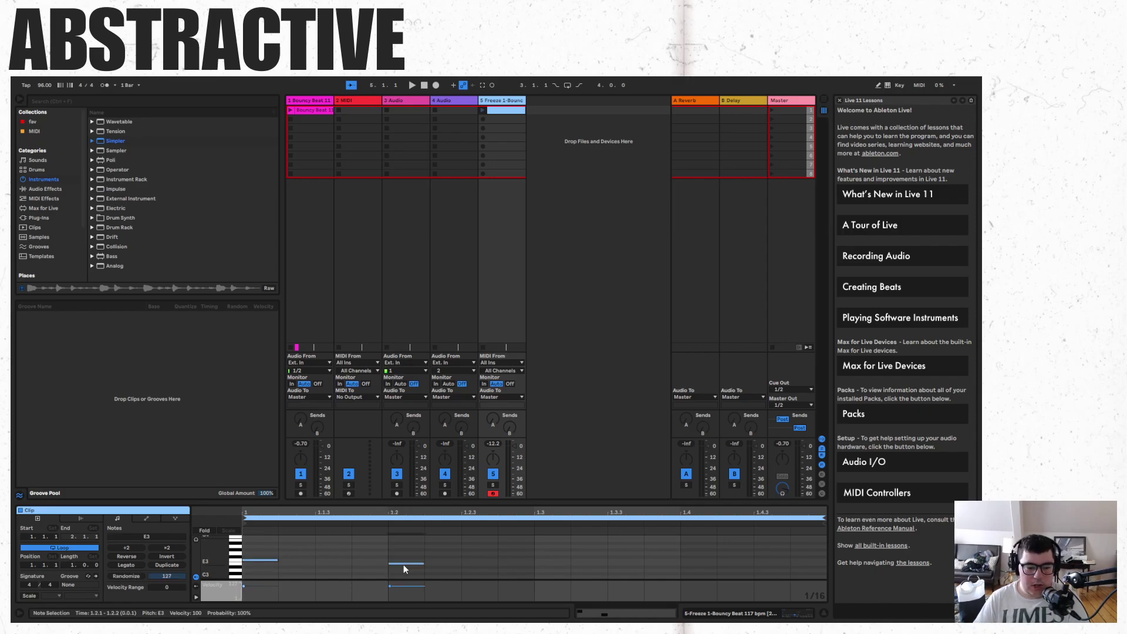
{"action": "double_click", "coordinate": [551, 574]}
{"action": "left_click_drag", "start_coordinate": [551, 575], "coordinate": [553, 572]}
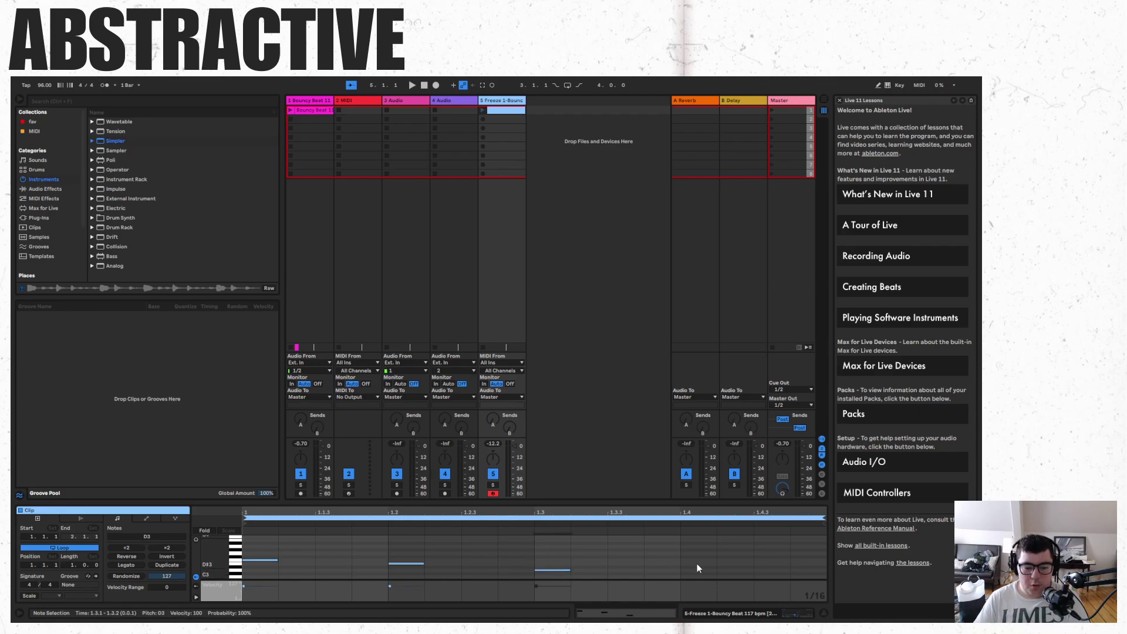
{"action": "double_click", "coordinate": [691, 546]}
{"action": "key", "text": "space"}
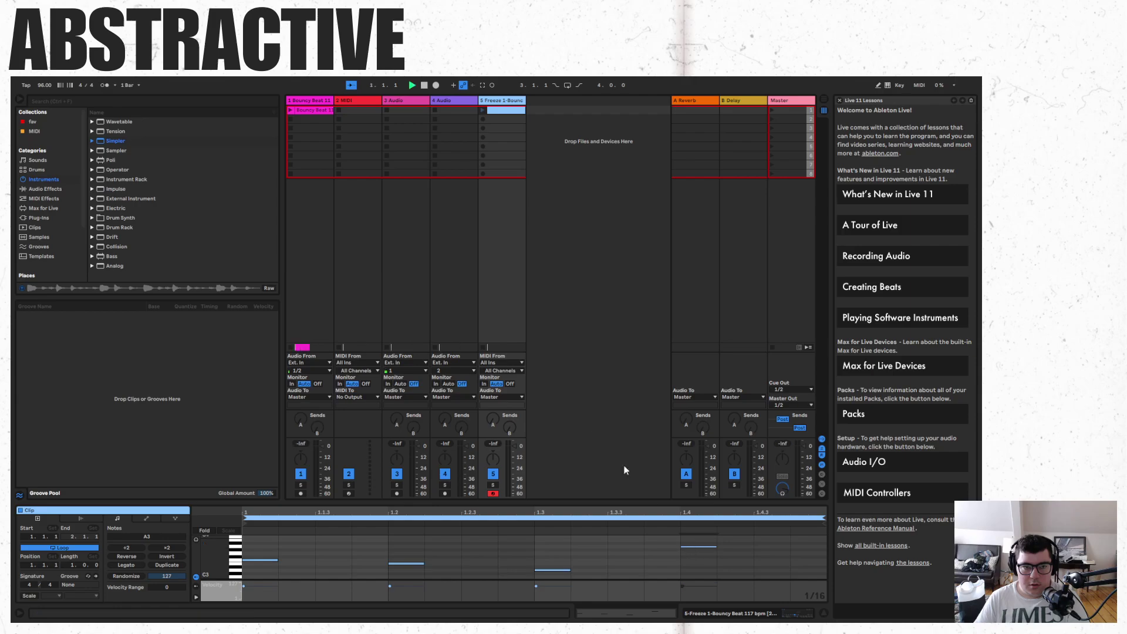
{"action": "left_click", "coordinate": [483, 110]}
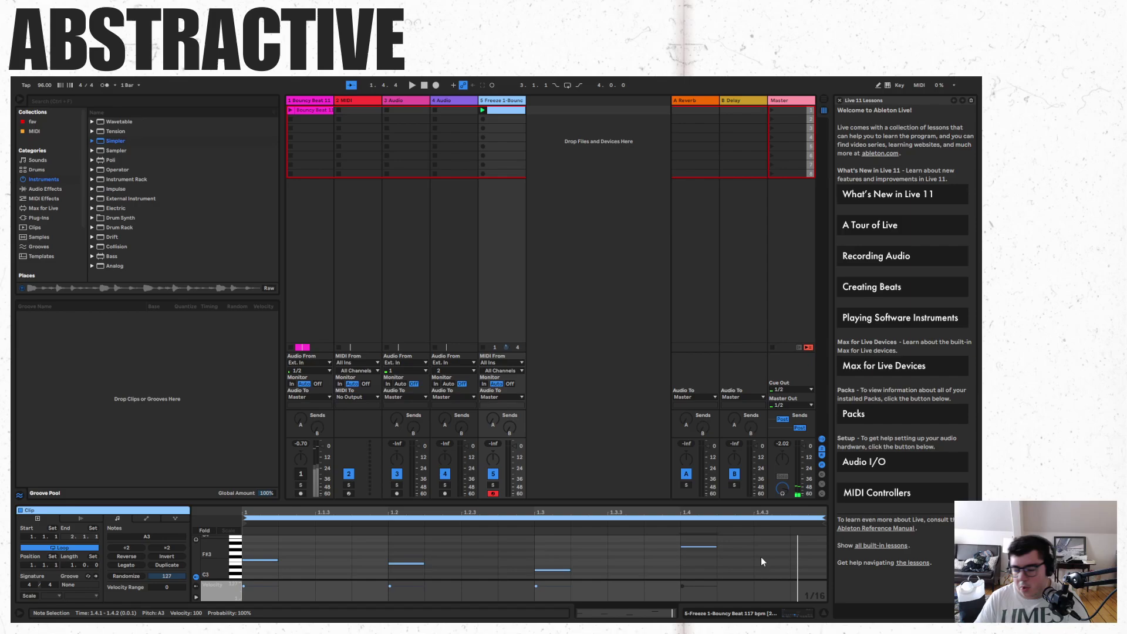
Delete all notes in the clip and enter four consecutive 1/16 notes from the bar's start: C#1, D#1, D1 and D#1.
{"action": "key", "text": "ctrl+a"}
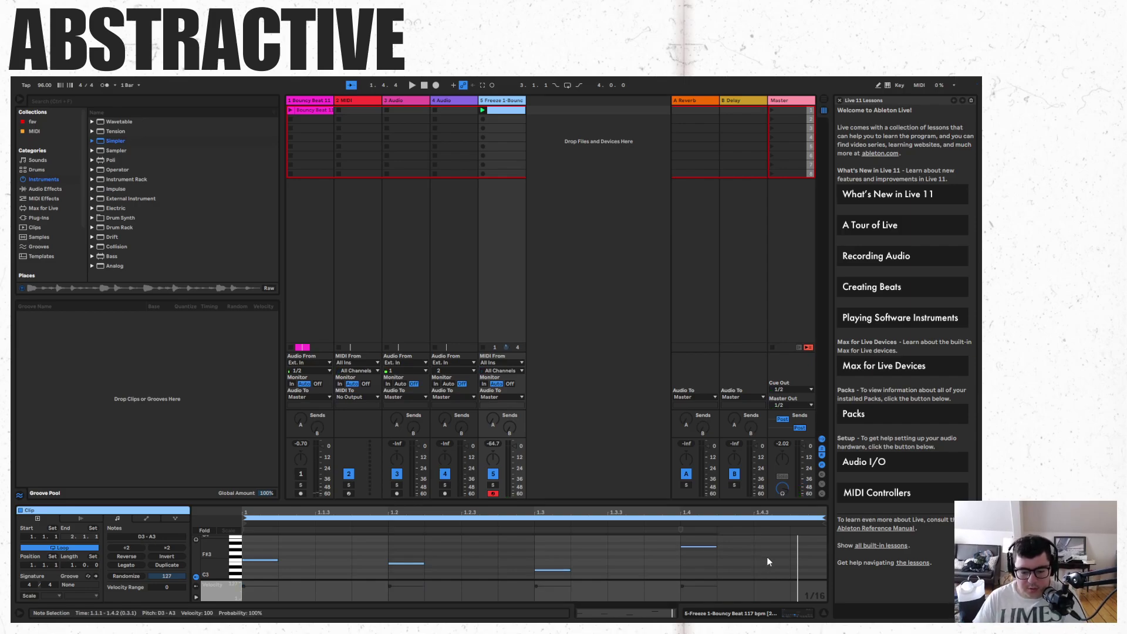
{"action": "key", "text": "Delete"}
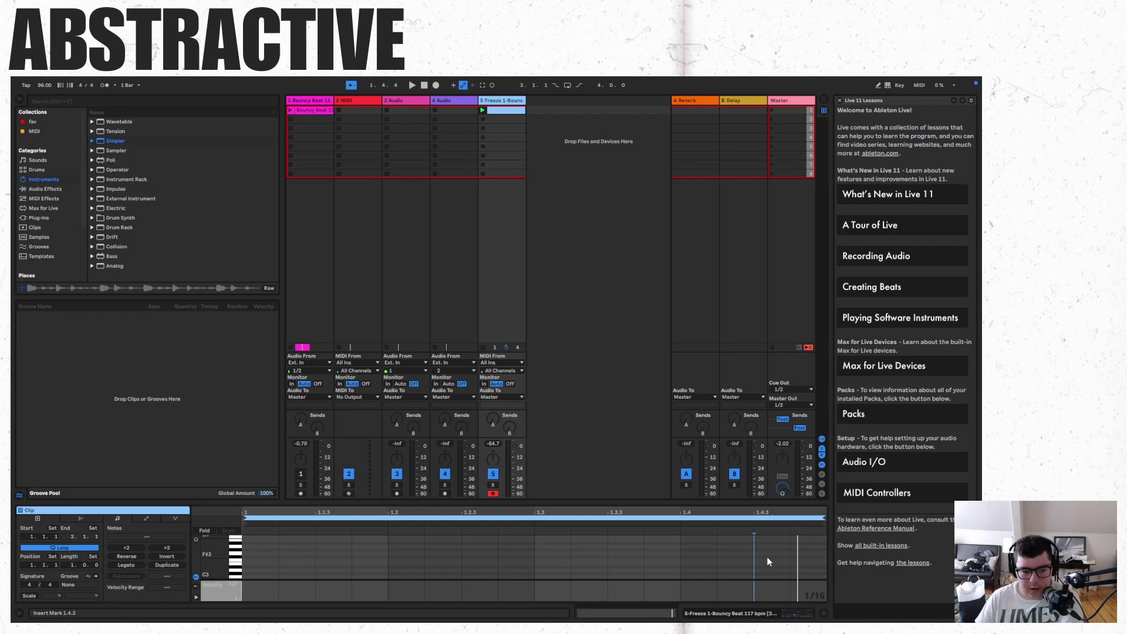
{"action": "scroll", "coordinate": [377, 560], "scroll_direction": "down", "scroll_amount": 5}
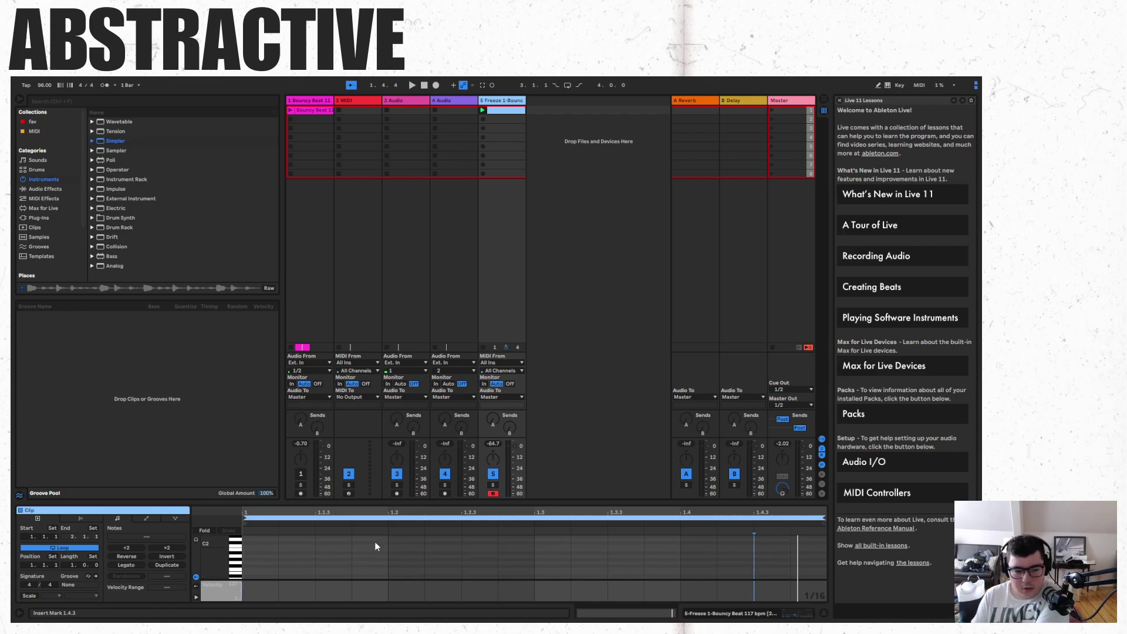
{"action": "scroll", "coordinate": [374, 546], "scroll_direction": "down", "scroll_amount": 6}
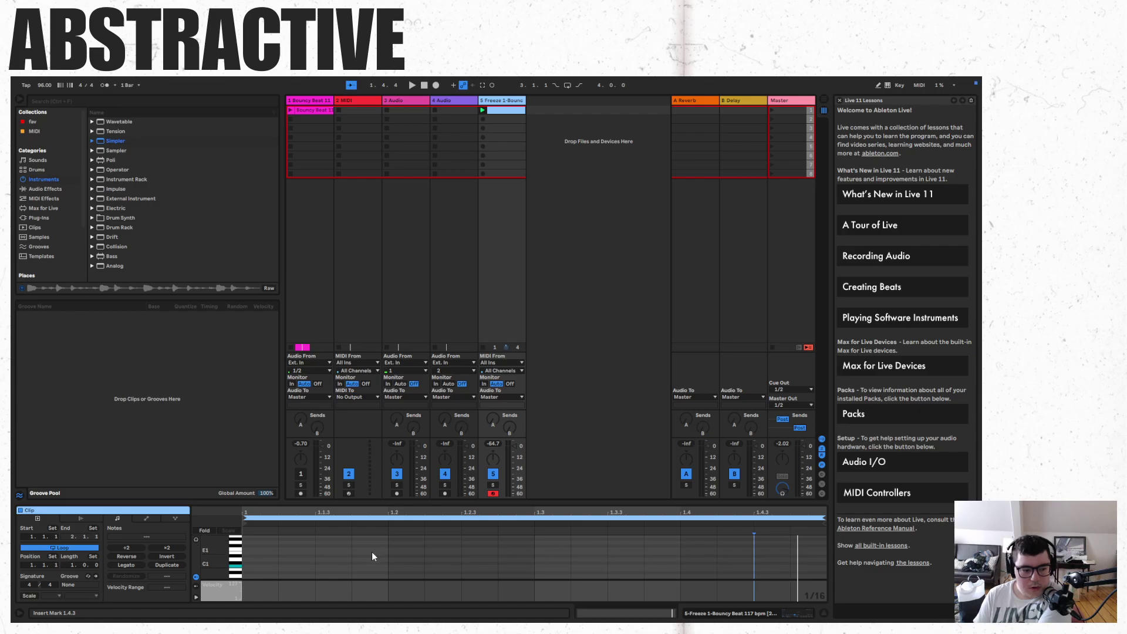
{"action": "double_click", "coordinate": [262, 555]}
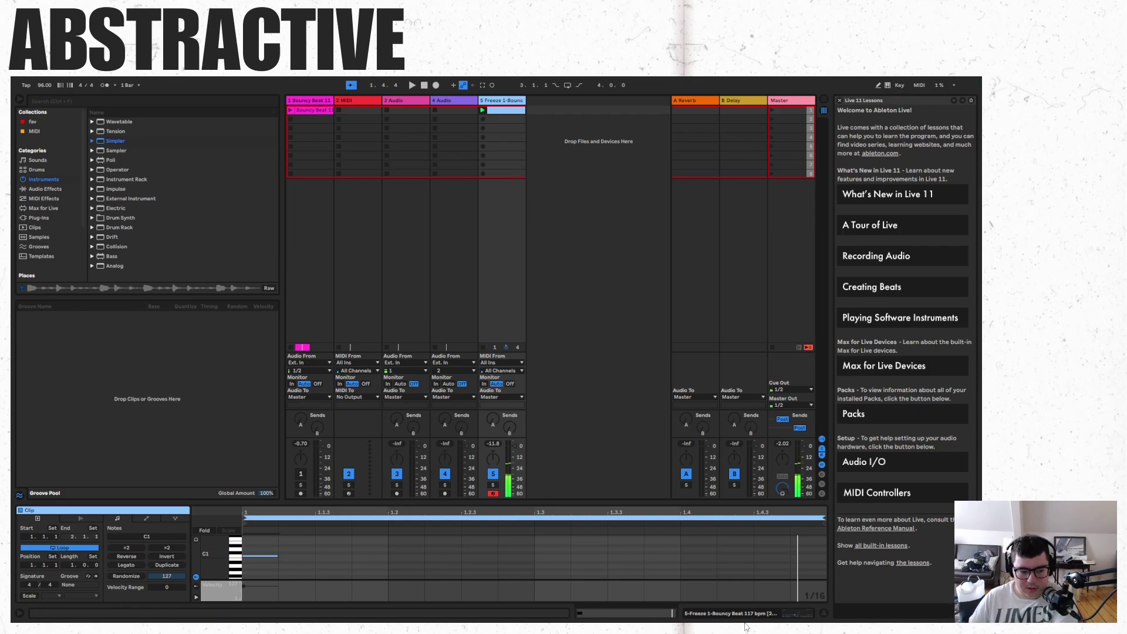
{"action": "key", "text": "Up"}
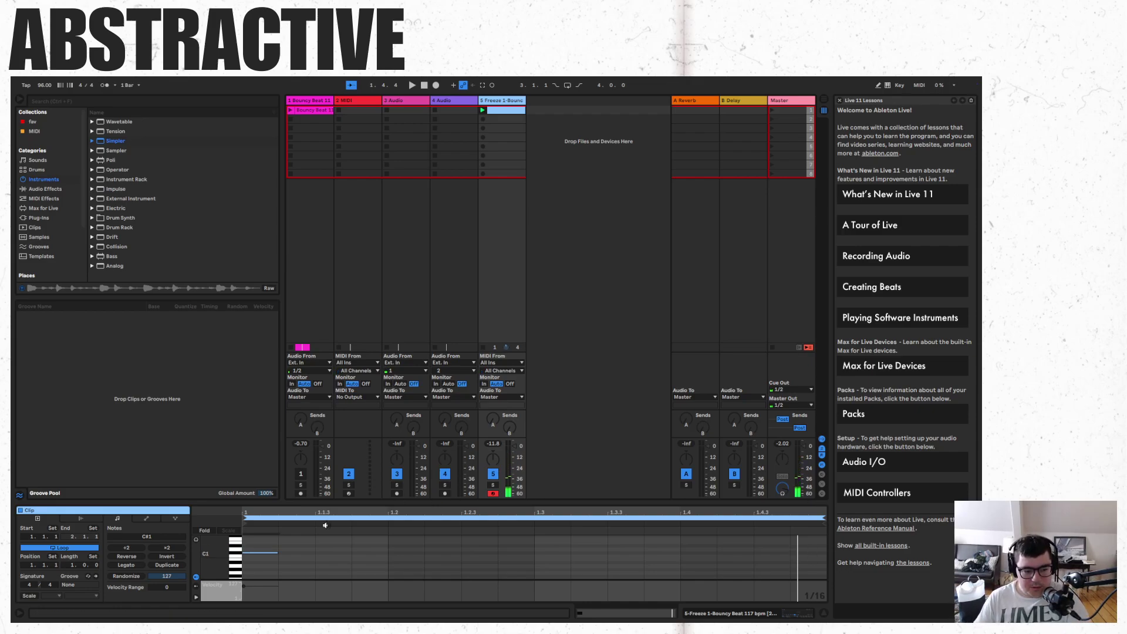
{"action": "left_click", "coordinate": [311, 545]}
{"action": "left_click", "coordinate": [324, 548]}
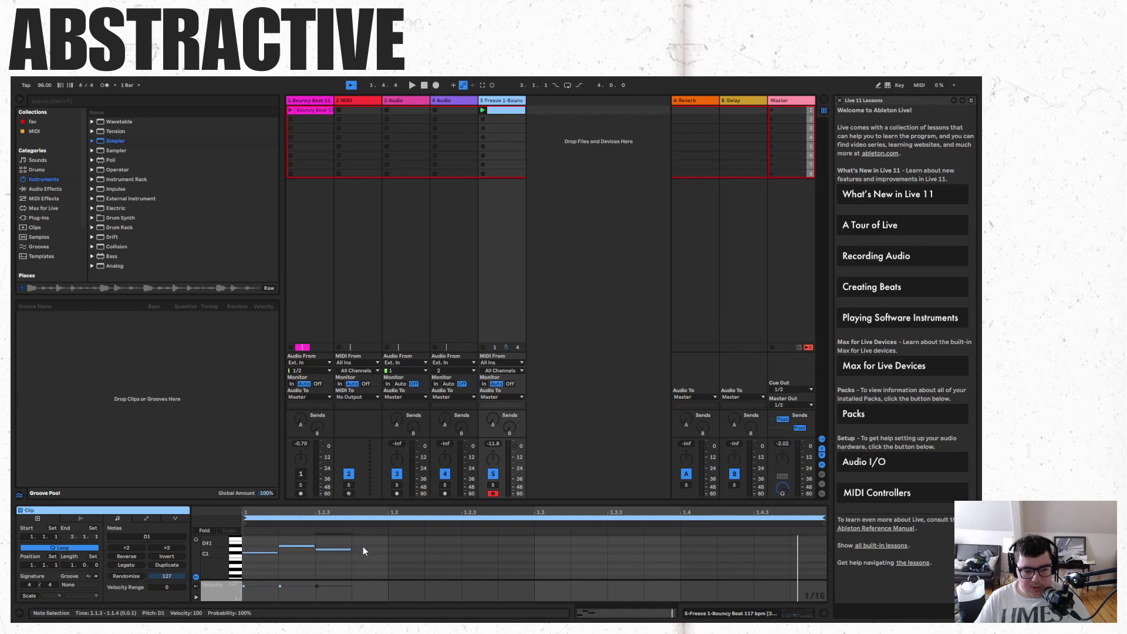
{"action": "left_click", "coordinate": [363, 546]}
Duplicate the four-note pattern three times to fill the one-bar clip.
{"action": "key", "text": "ctrl+a"}
{"action": "key", "text": "ctrl+d"}
{"action": "key", "text": "ctrl+d"}
{"action": "key", "text": "ctrl+d"}
Play the sliced Simpler clip and delete the original Bouncy Beat audio track.
{"action": "key", "text": "space"}
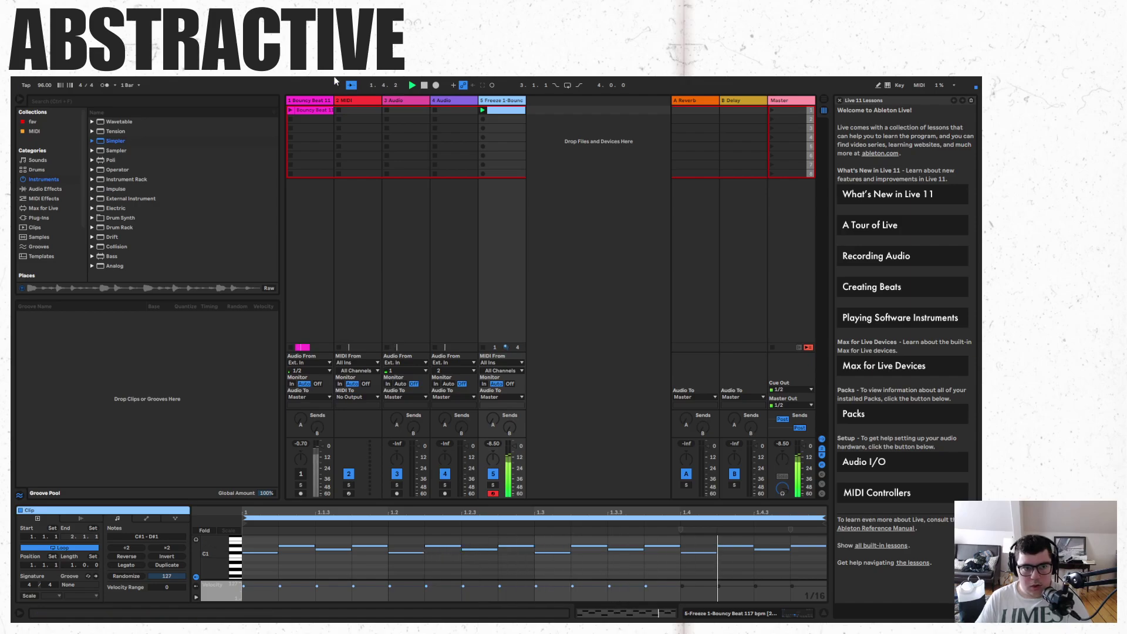
{"action": "right_click", "coordinate": [322, 102]}
{"action": "left_click", "coordinate": [330, 105]}
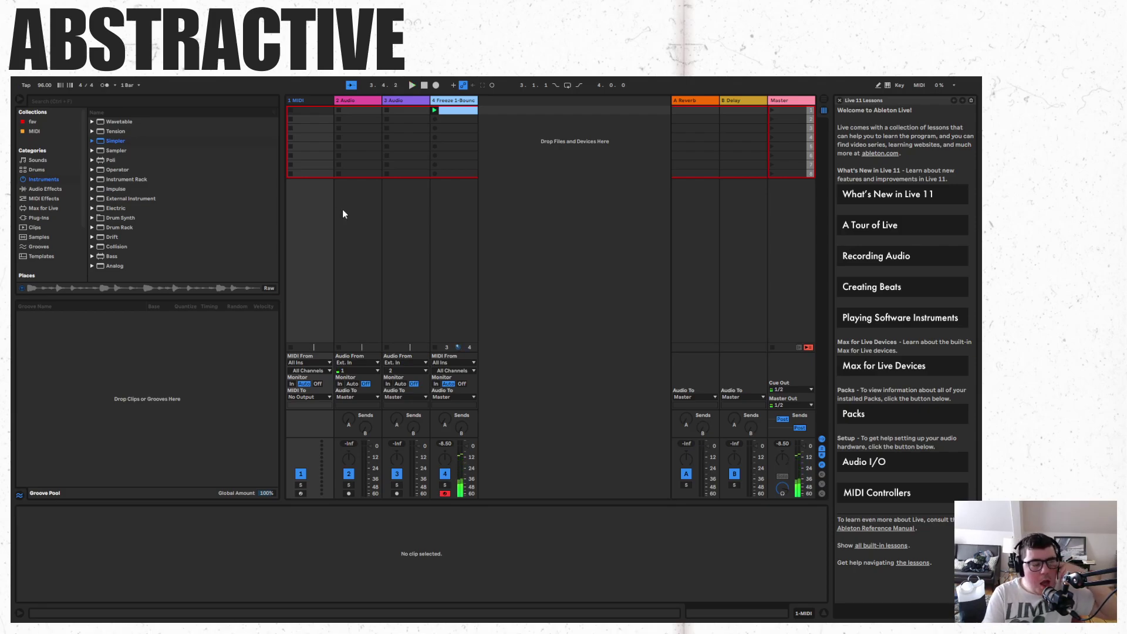
Stretch the Simpler clip's notes to double length with ×2 and delete every note beyond the first bar.
{"action": "left_click", "coordinate": [467, 110]}
{"action": "left_click", "coordinate": [528, 556]}
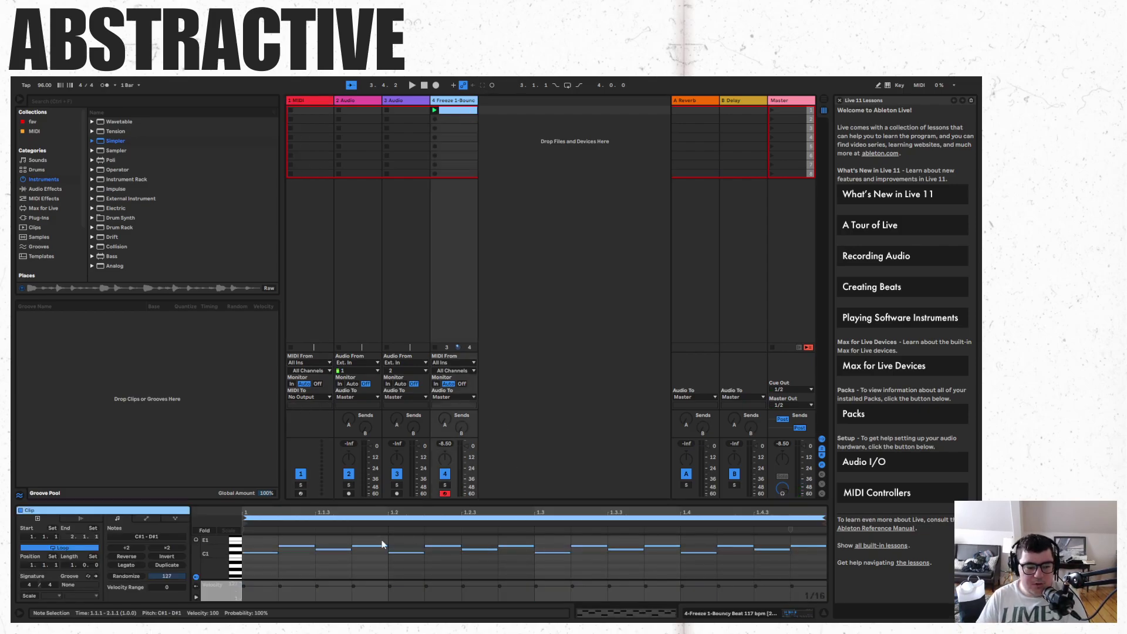
{"action": "left_click", "coordinate": [165, 548]}
{"action": "left_click_drag", "start_coordinate": [562, 546], "coordinate": [825, 578]}
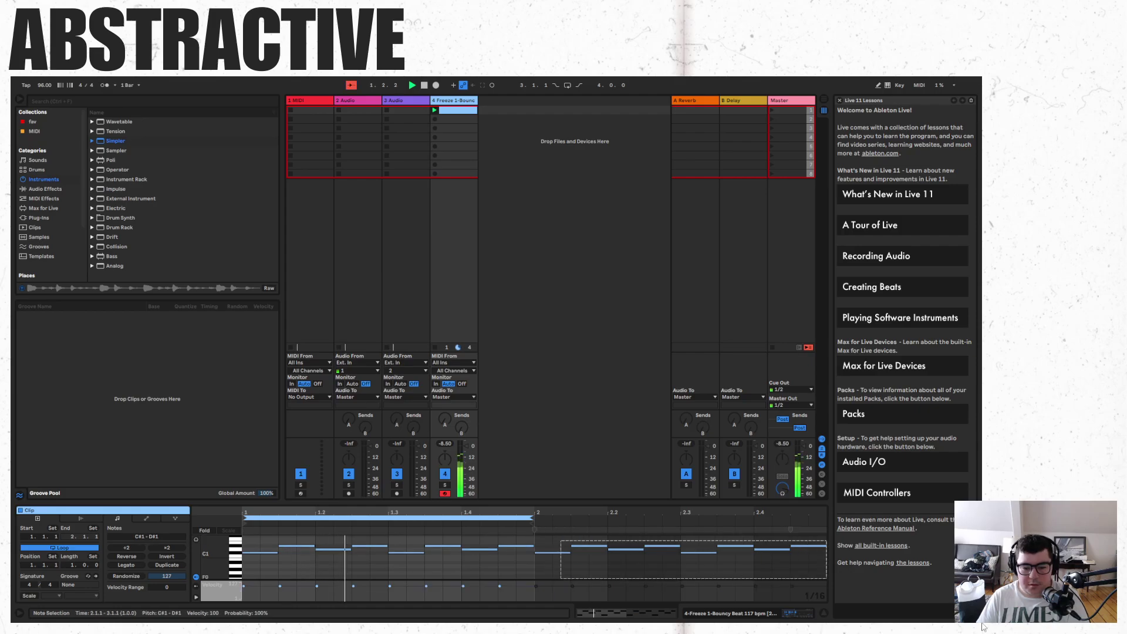
{"action": "key", "text": "Delete"}
{"action": "left_click", "coordinate": [740, 577]}
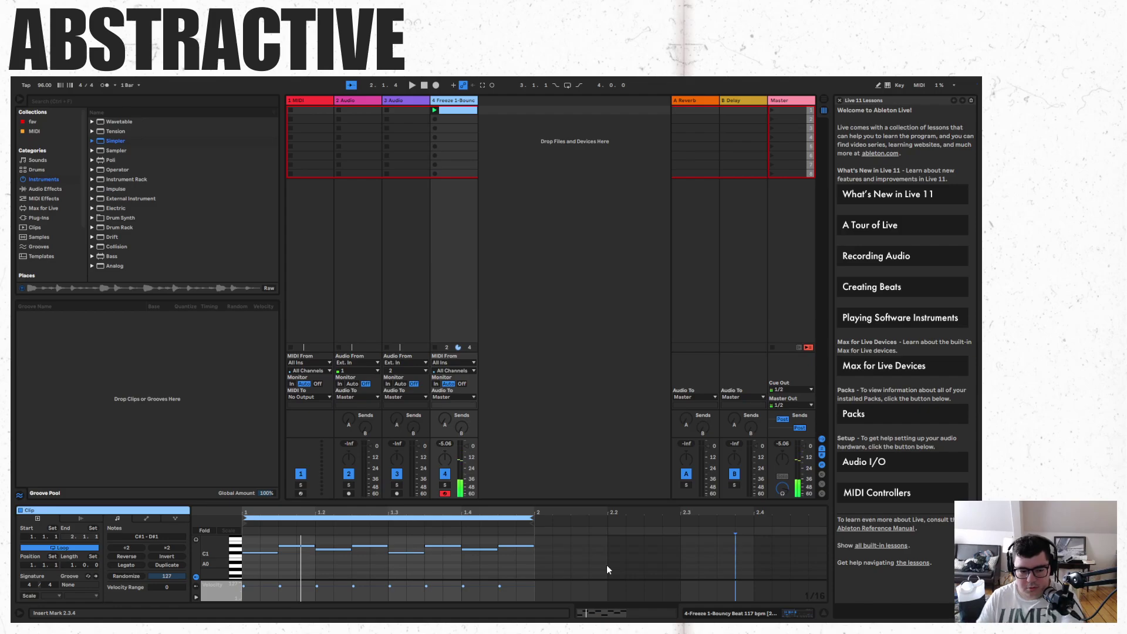
Replace the D#1 note at 1.2.3 with two 1/16 notes: G1 at 1.2.3 and F#1 at 1.2.4.
{"action": "scroll", "coordinate": [390, 561], "scroll_direction": "up", "scroll_amount": 2}
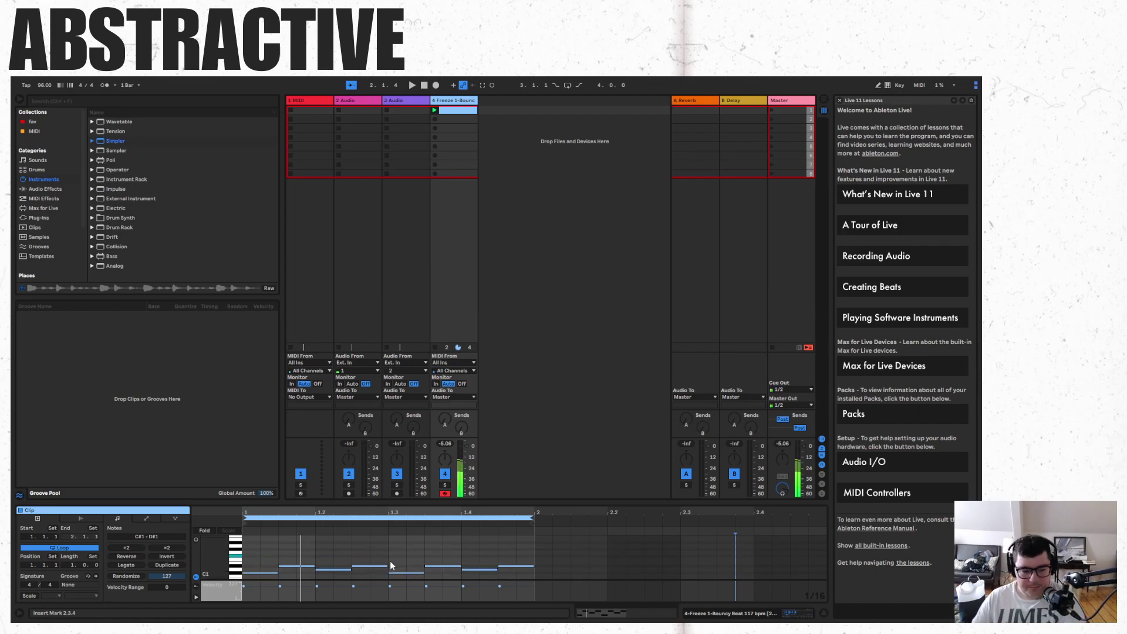
{"action": "double_click", "coordinate": [354, 553]}
{"action": "key", "text": "space"}
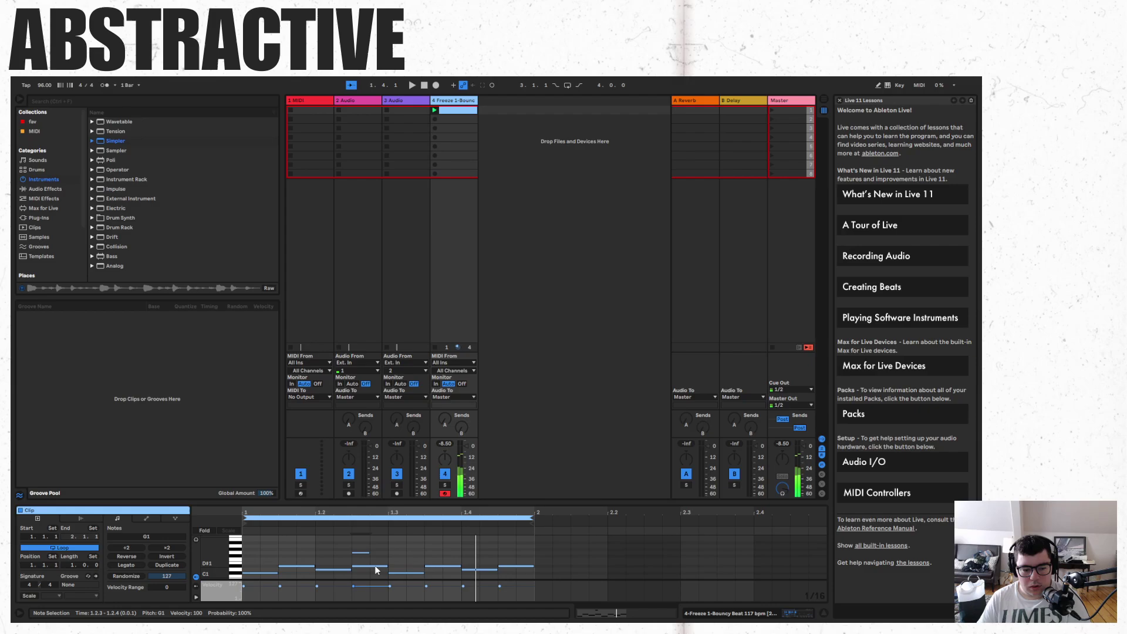
{"action": "double_click", "coordinate": [375, 565]}
{"action": "double_click", "coordinate": [379, 557]}
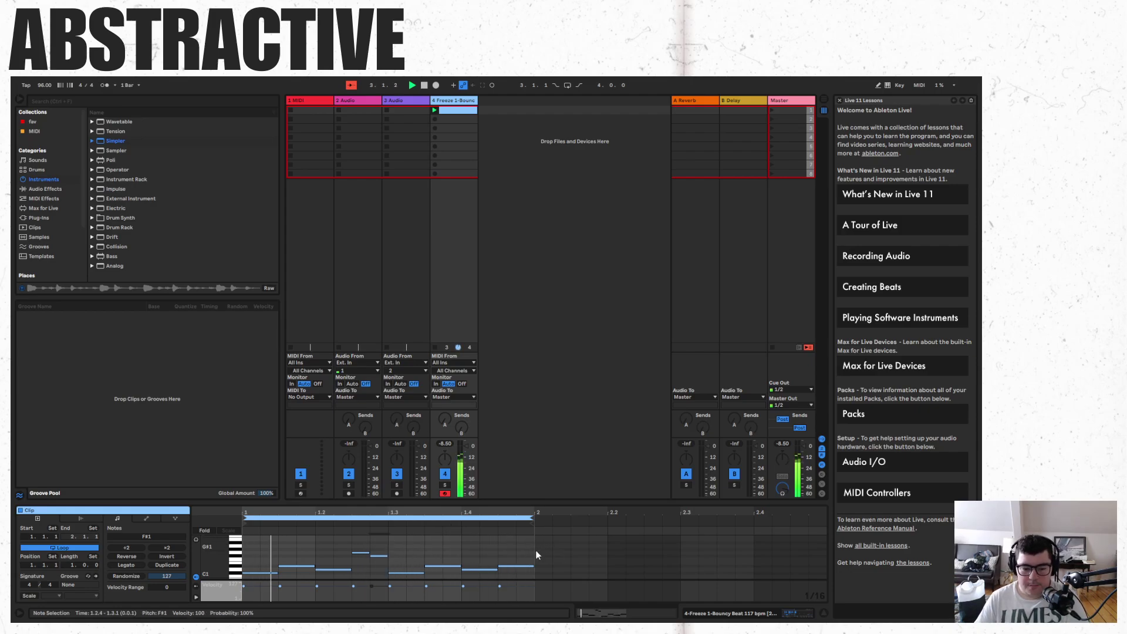
Replace the D#1 note at 1.4.3 with 1/16 notes F1 at 1.4.3 and E1 at 1.4.4, and play the clip.
{"action": "double_click", "coordinate": [516, 566]}
{"action": "key", "text": "space"}
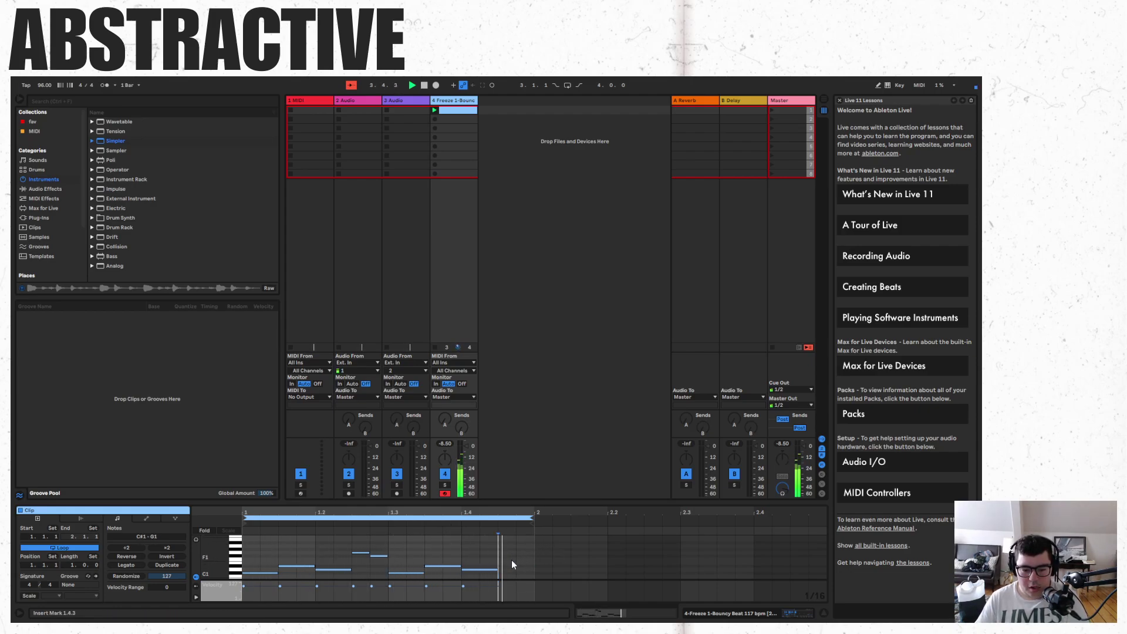
{"action": "double_click", "coordinate": [511, 559]}
{"action": "double_click", "coordinate": [527, 564]}
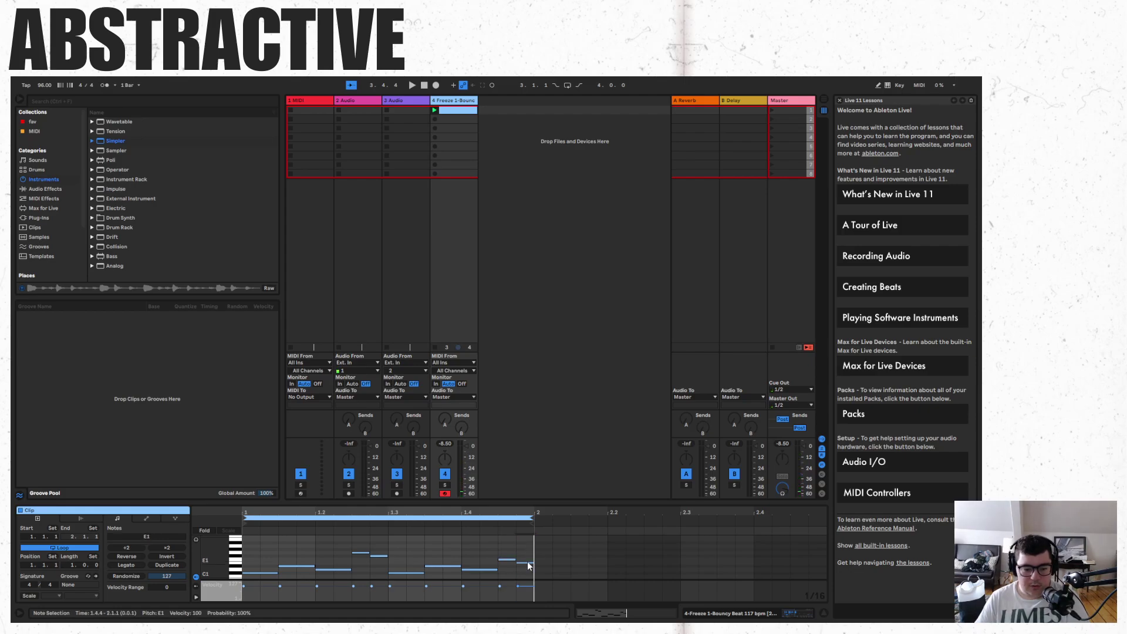
{"action": "key", "text": "space"}
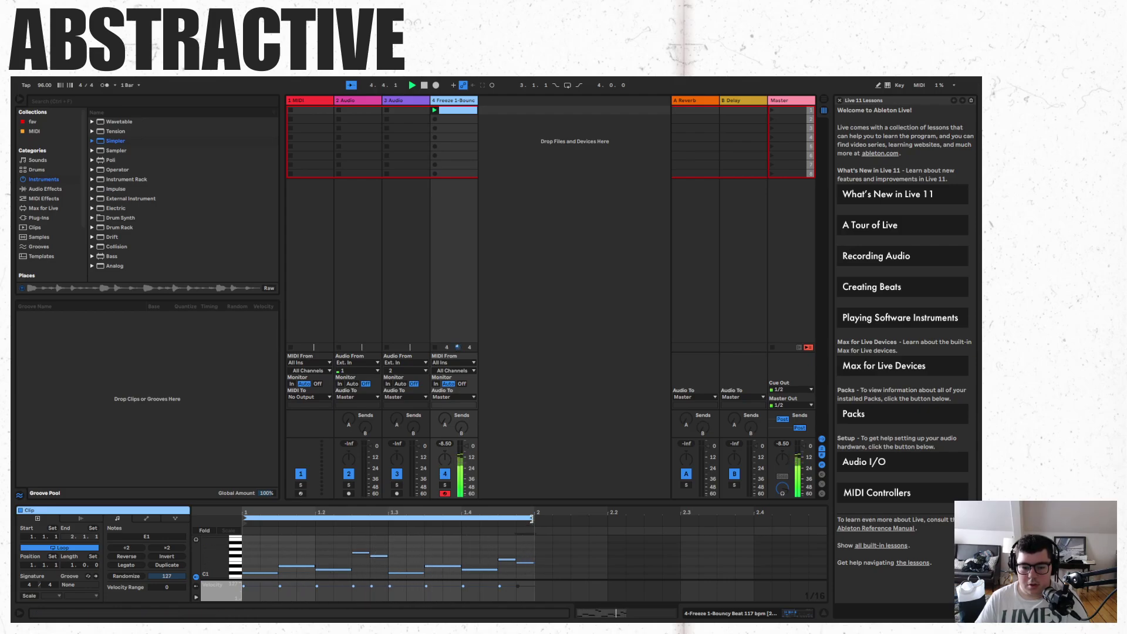
Try extending the clip's loop by one beat to 2.2.1, play it, and undo the extension.
{"action": "key", "text": "space"}
{"action": "left_click_drag", "start_coordinate": [533, 517], "coordinate": [607, 518]}
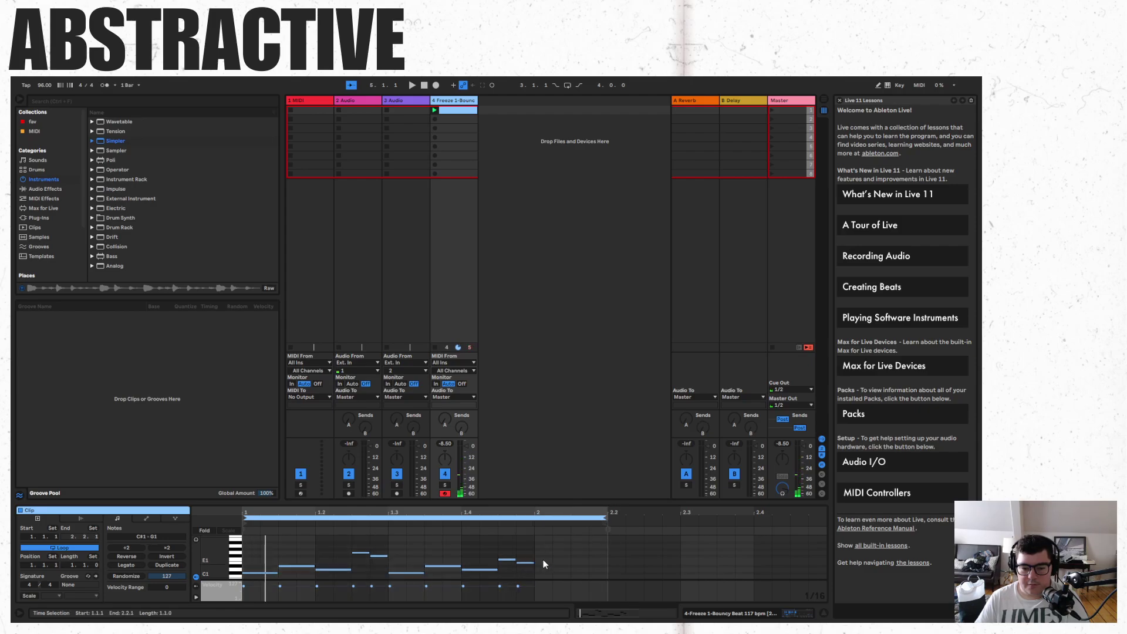
{"action": "left_click_drag", "start_coordinate": [534, 561], "coordinate": [606, 562]}
{"action": "key", "text": "space"}
{"action": "left_click", "coordinate": [589, 548]}
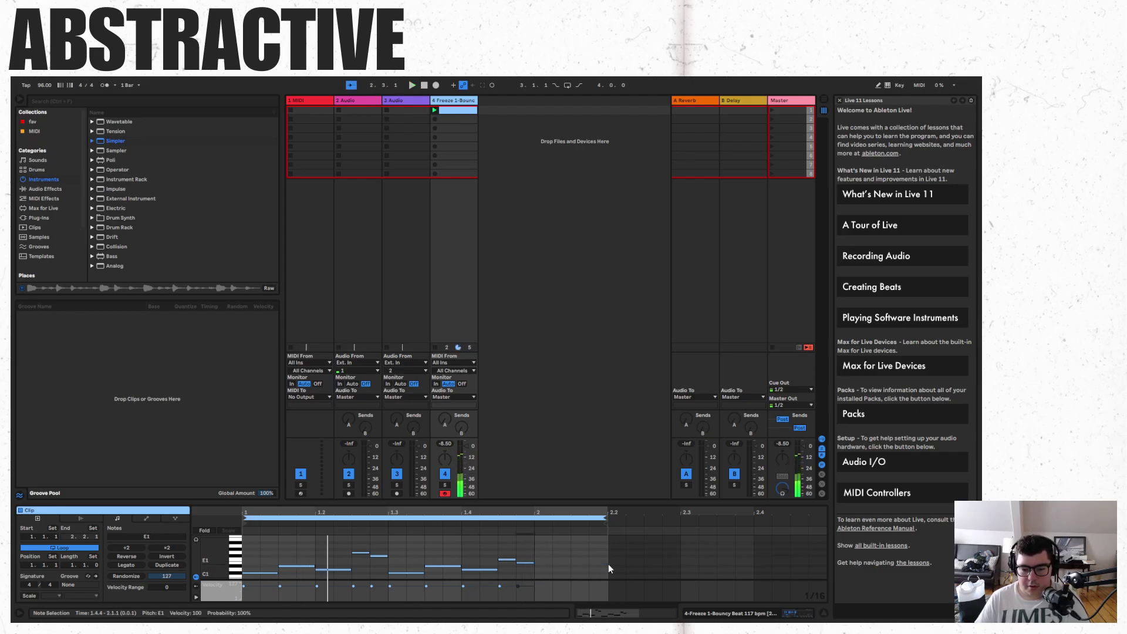
{"action": "key", "text": "ctrl+z"}
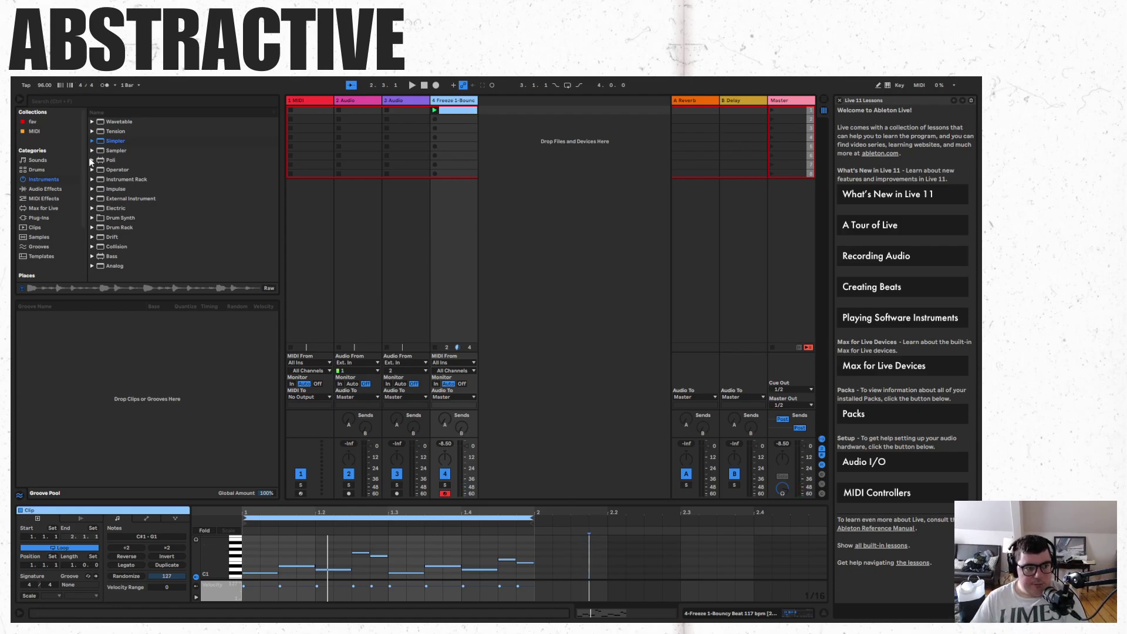
Add the Arpeggiator MIDI effect to the Simpler track, set its rate to 1/128 and play the clip.
{"action": "left_click", "coordinate": [45, 188]}
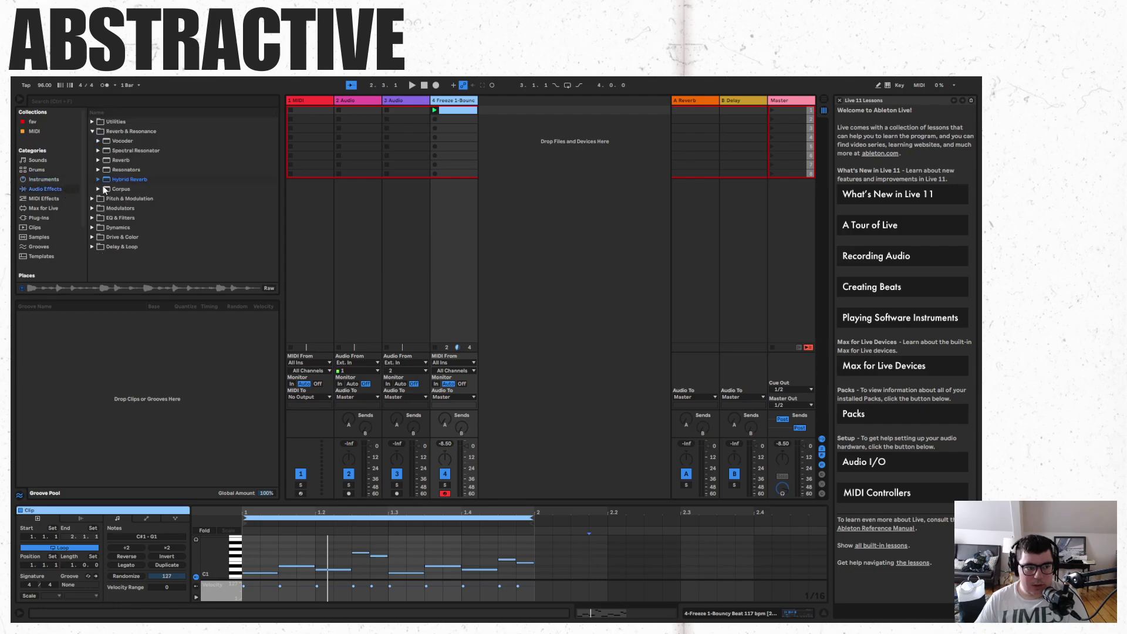
{"action": "left_click", "coordinate": [58, 198]}
{"action": "left_click_drag", "start_coordinate": [116, 123], "coordinate": [453, 232]}
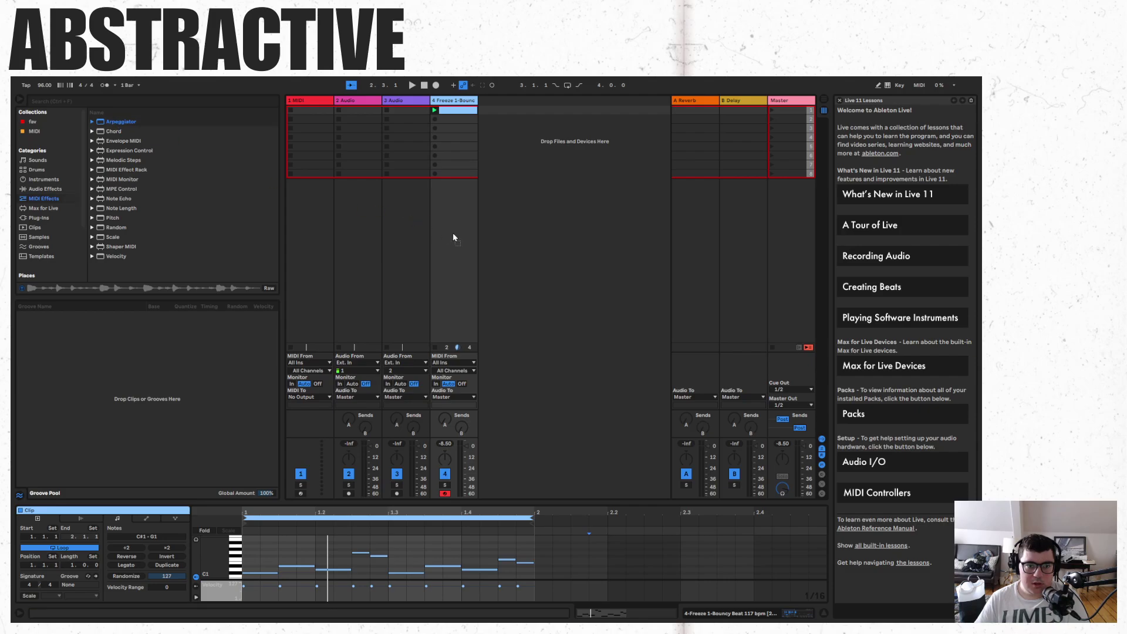
{"action": "left_click", "coordinate": [86, 558]}
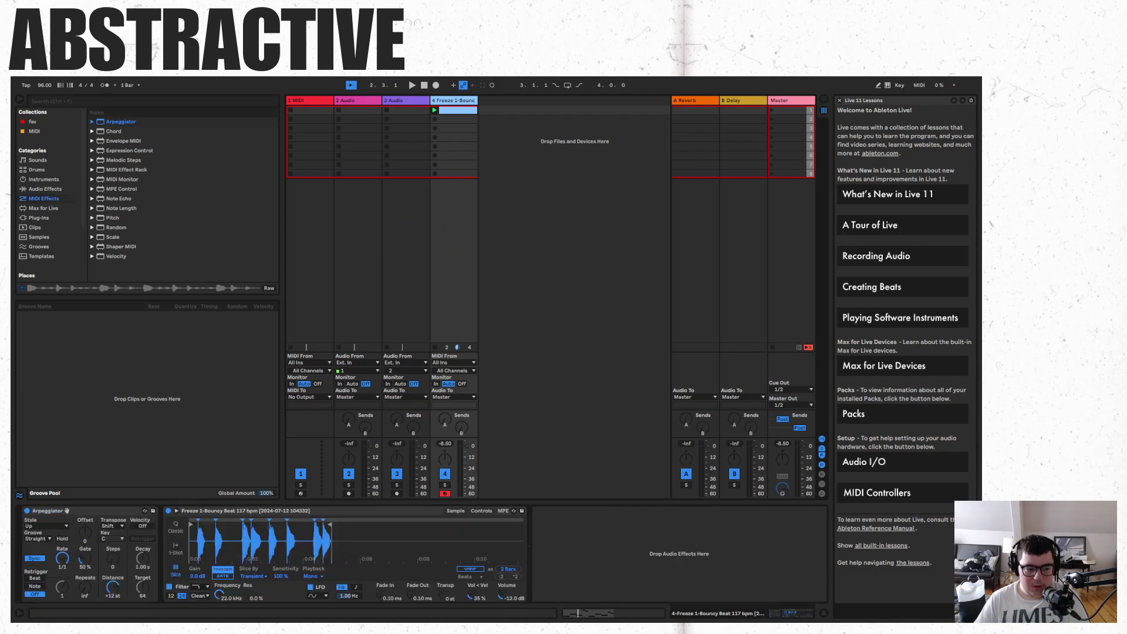
{"action": "key", "text": "Up"}
{"action": "key", "text": "space"}
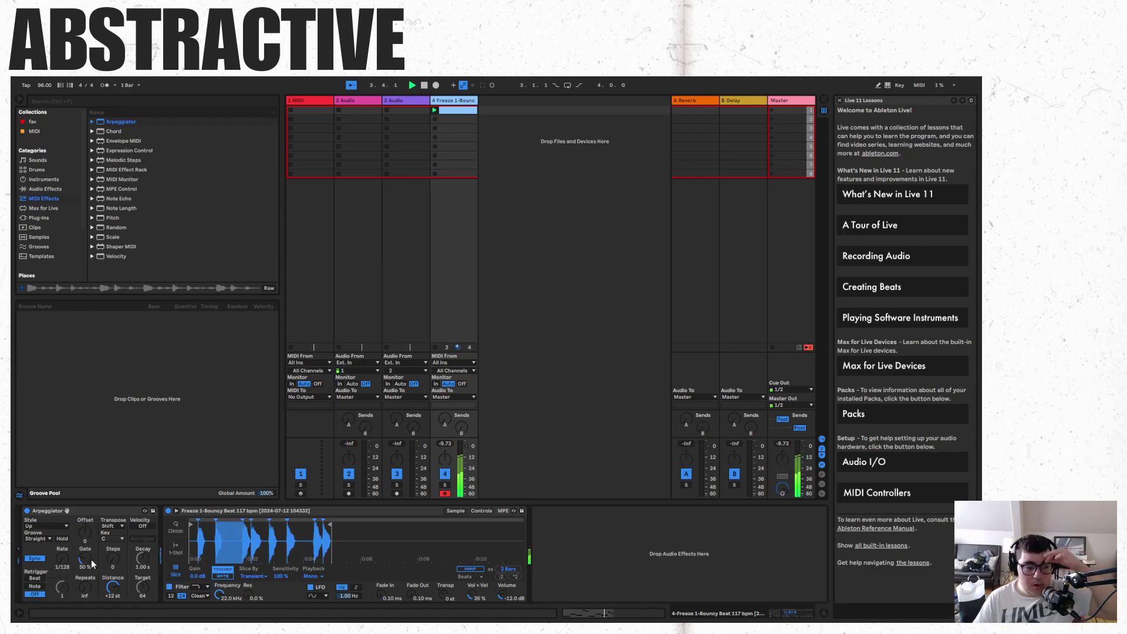
Try the Arpeggiator's Random style during playback and return the style to Up.
{"action": "left_click", "coordinate": [57, 524]}
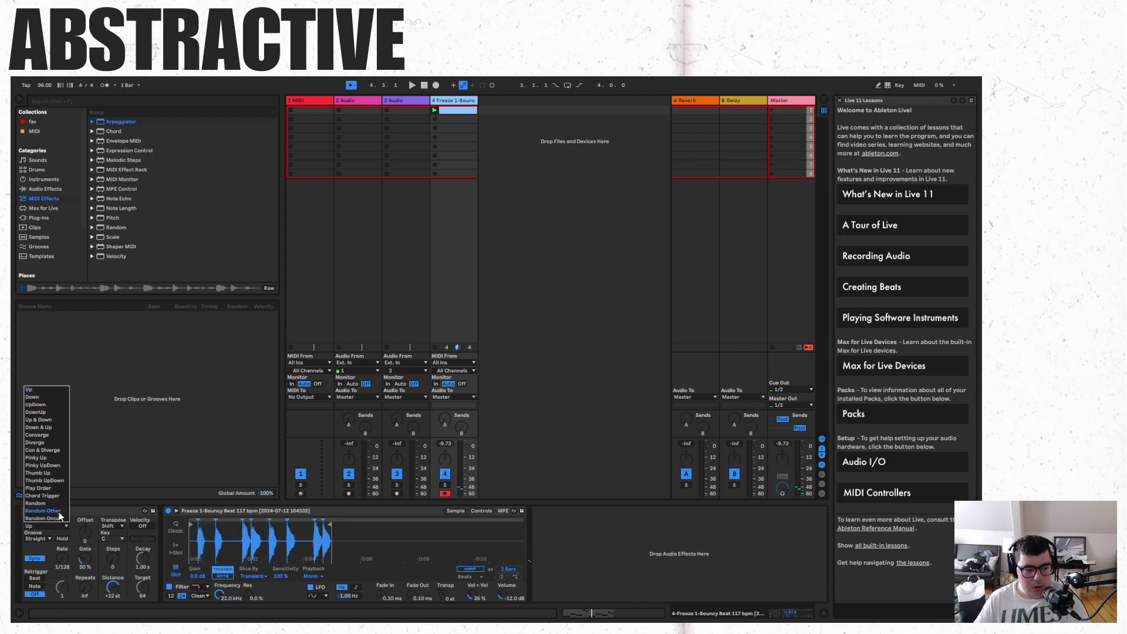
{"action": "left_click", "coordinate": [58, 503]}
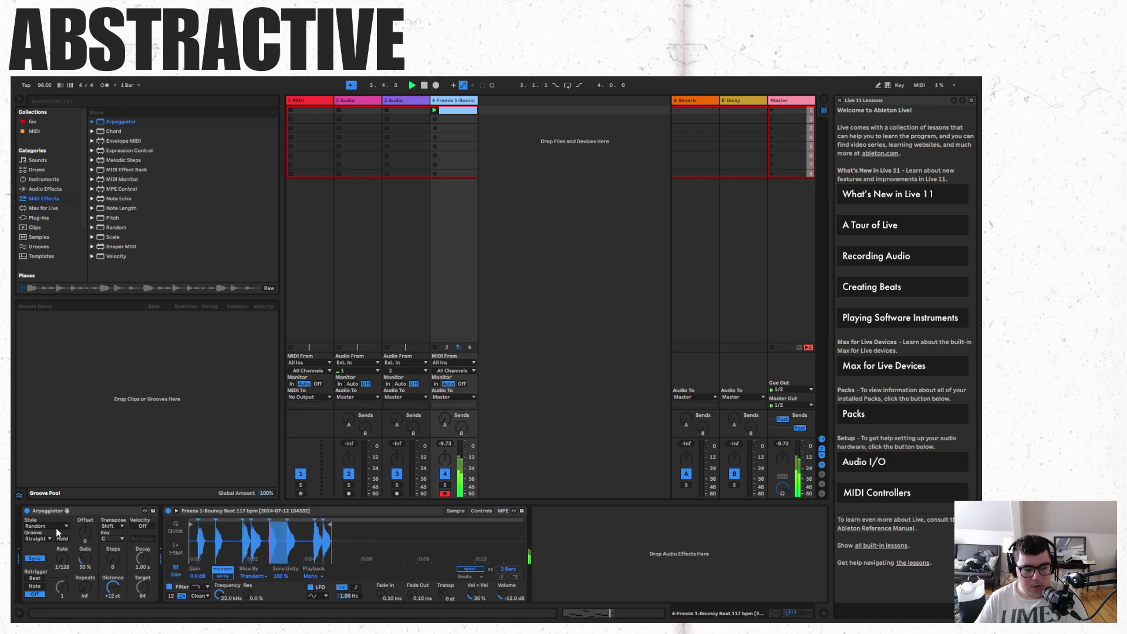
{"action": "left_click", "coordinate": [64, 526]}
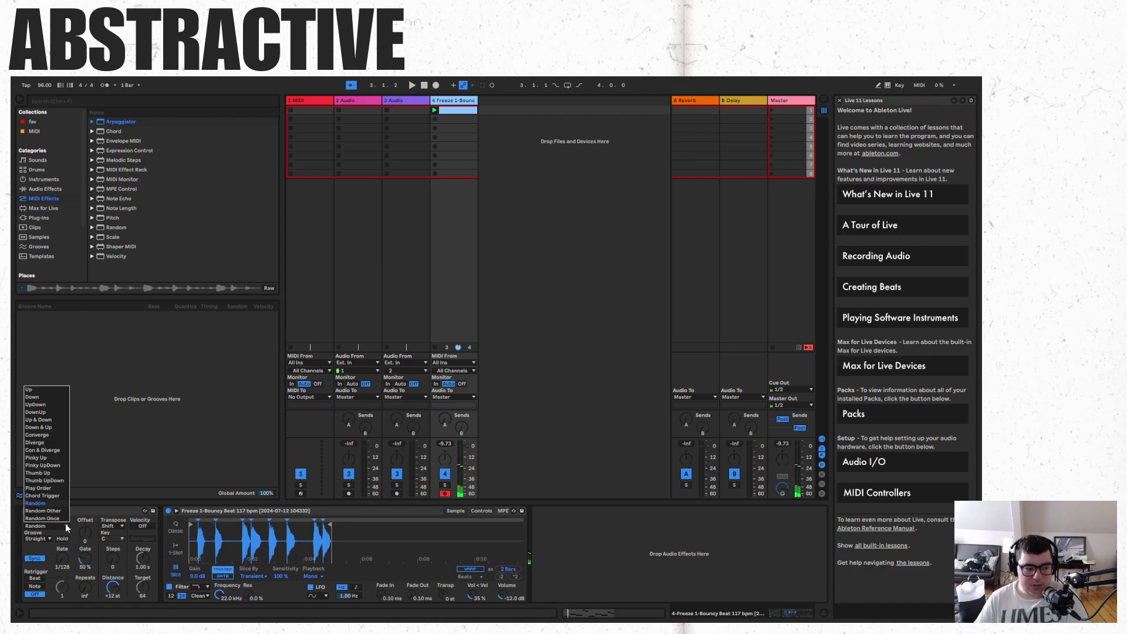
{"action": "left_click", "coordinate": [49, 390]}
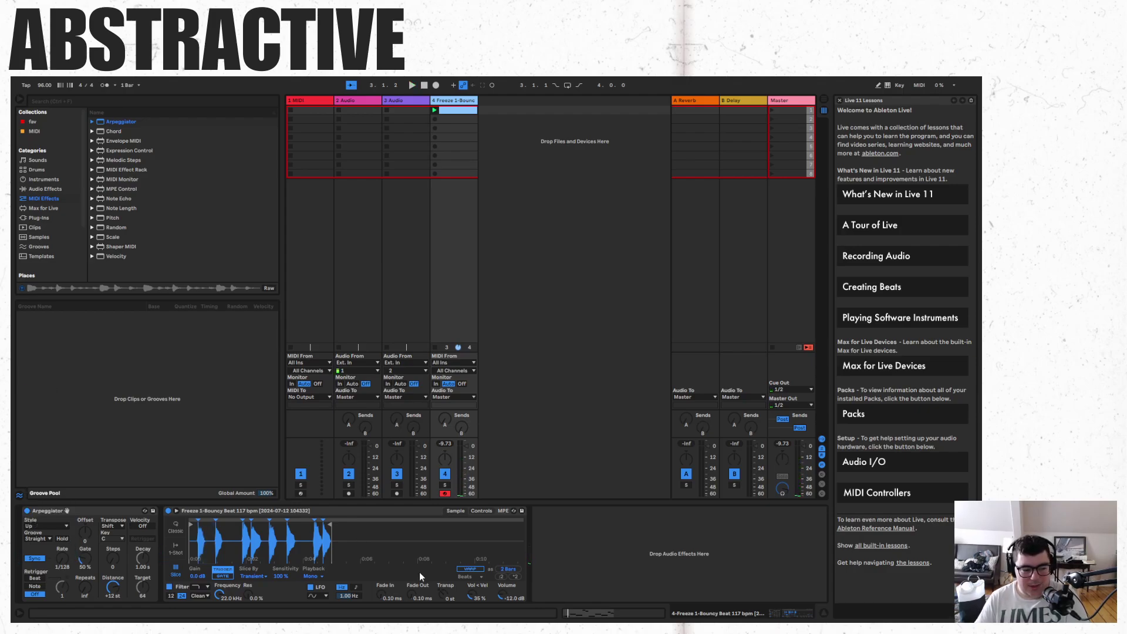
Add the Random MIDI effect after the Arpeggiator, raise its chance to about 7.1 % and play the clip.
{"action": "double_click", "coordinate": [117, 227]}
{"action": "key", "text": "super"}
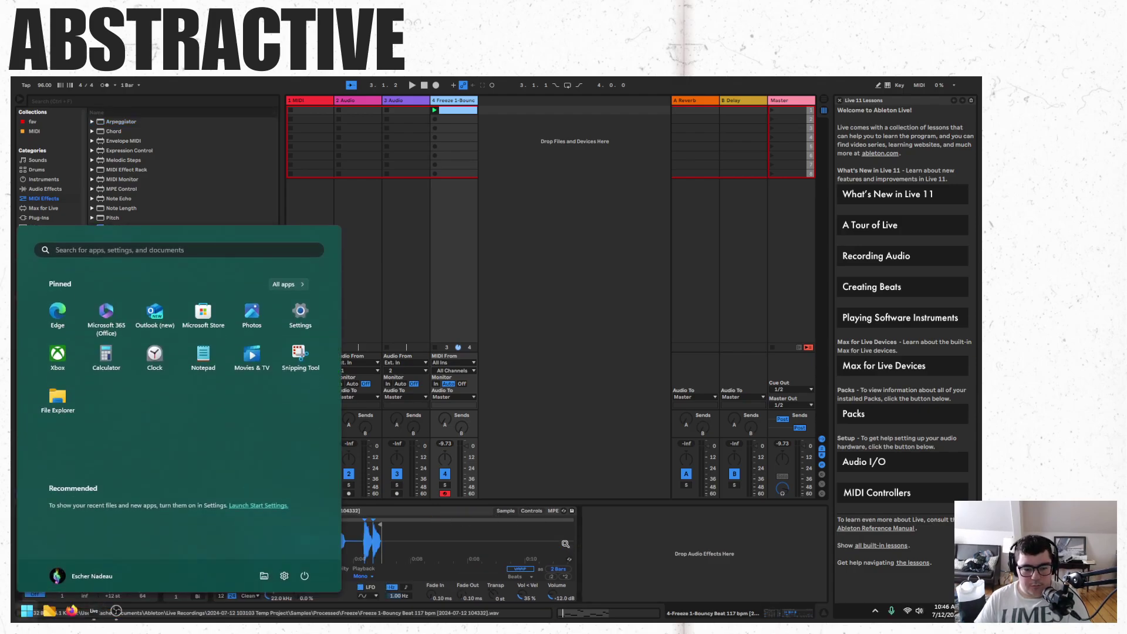
{"action": "left_click", "coordinate": [555, 492]}
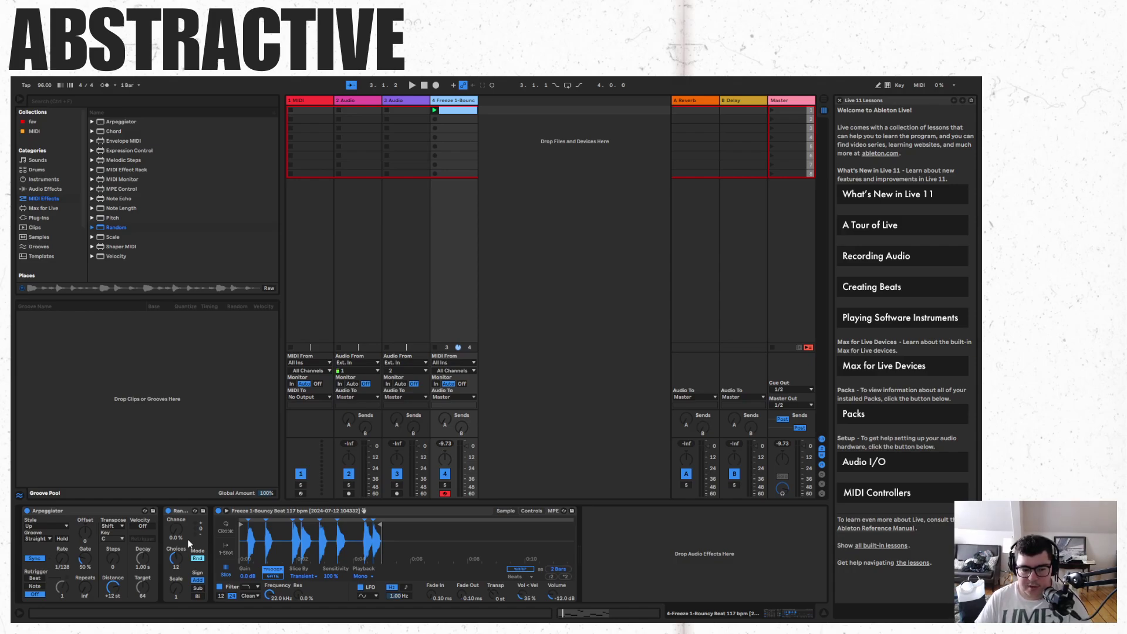
{"action": "left_click_drag", "start_coordinate": [176, 529], "coordinate": [176, 562]}
{"action": "key", "text": "space"}
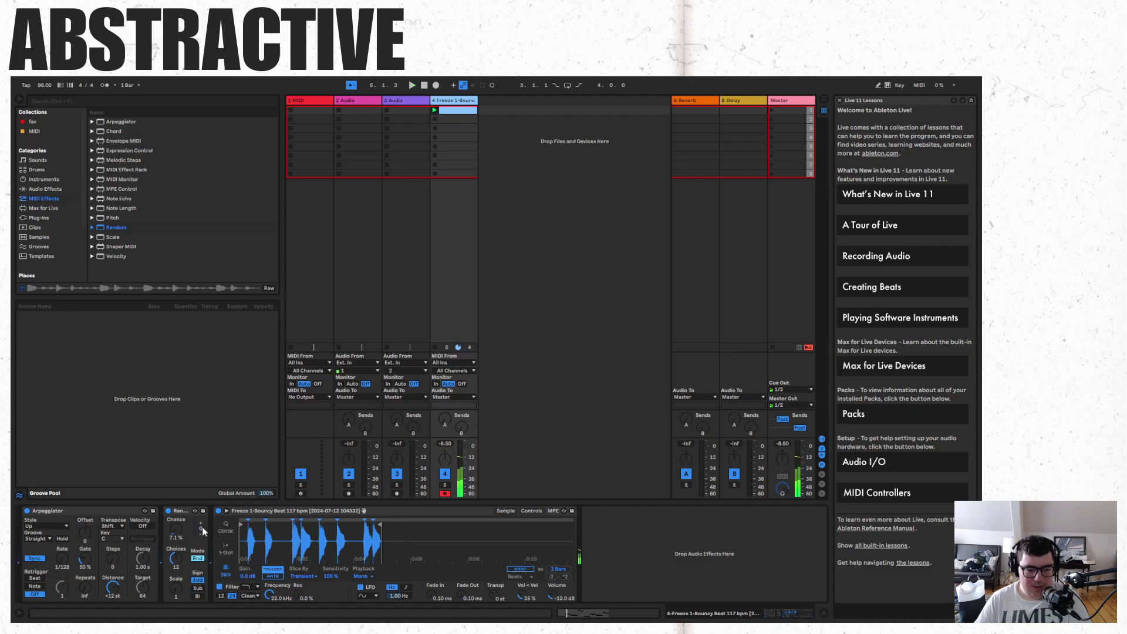
Set the Random effect's chance to 0 % and remove the device from the Simpler track.
{"action": "left_click_drag", "start_coordinate": [177, 528], "coordinate": [177, 534]}
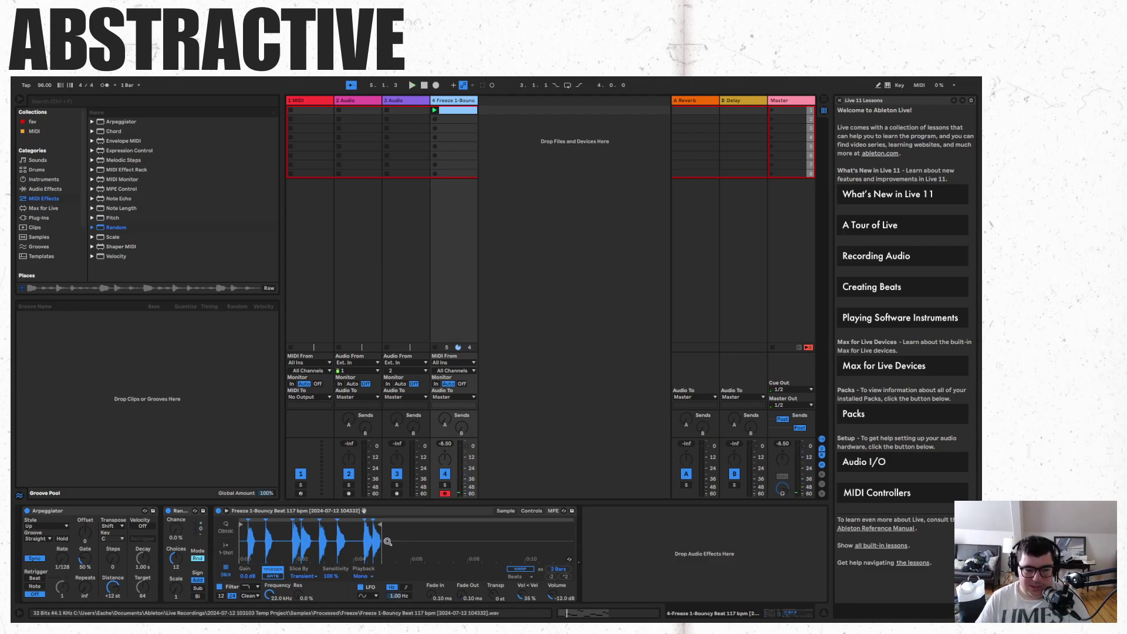
{"action": "right_click", "coordinate": [178, 512]}
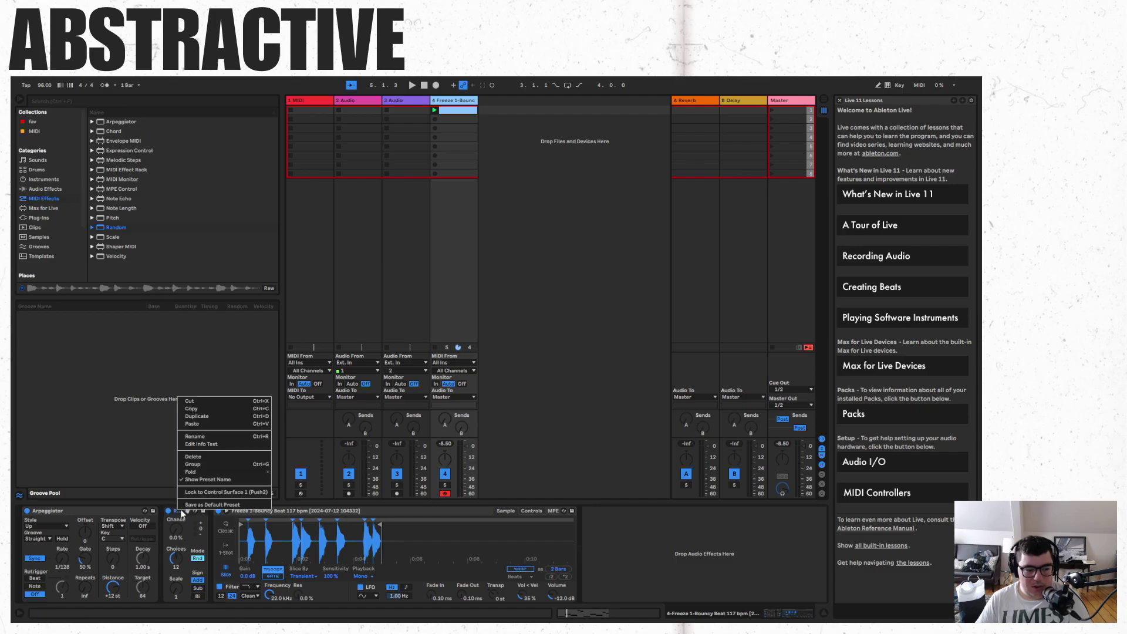
{"action": "left_click", "coordinate": [223, 406]}
Play the clip through the Arpeggiator and show the Audio Effects category in the browser.
{"action": "key", "text": "space"}
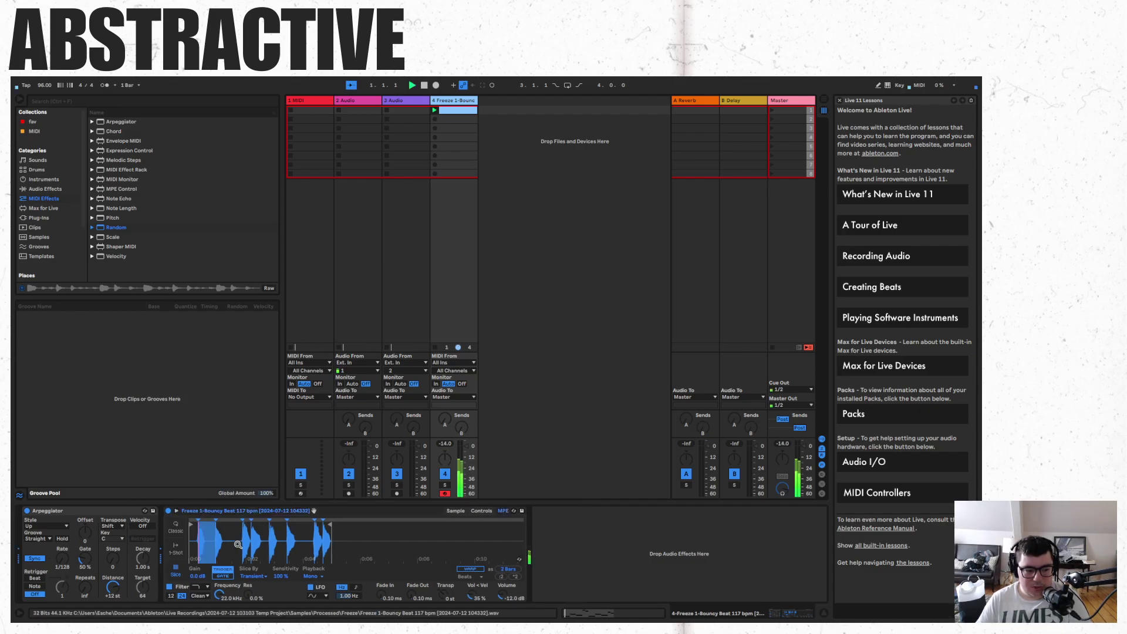
{"action": "left_click_drag", "start_coordinate": [239, 540], "coordinate": [550, 543]}
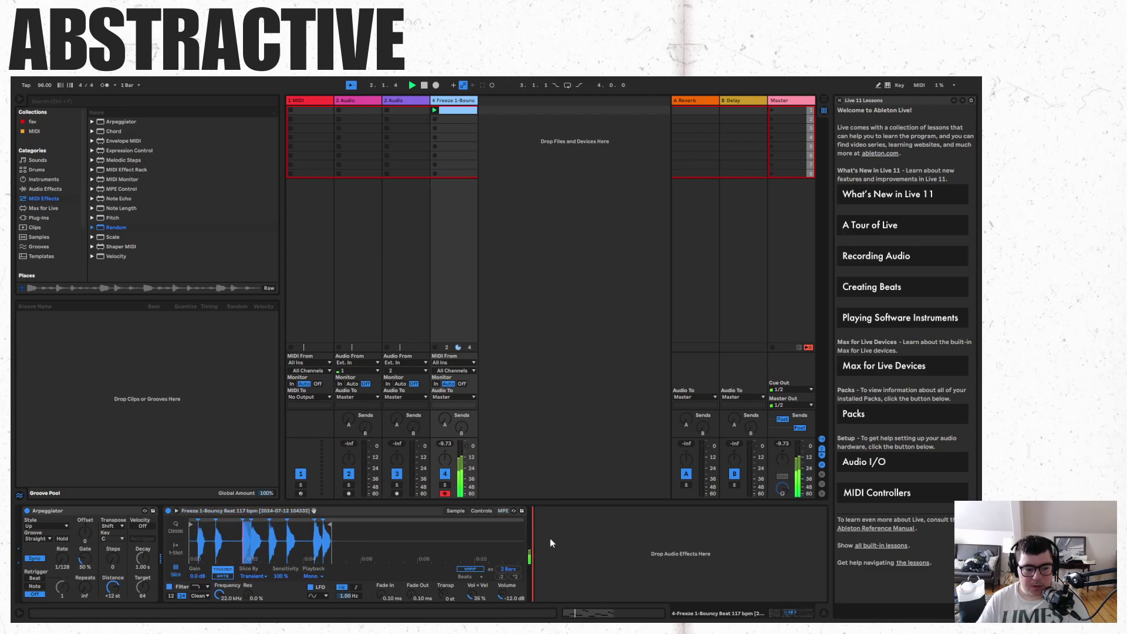
{"action": "left_click", "coordinate": [53, 189]}
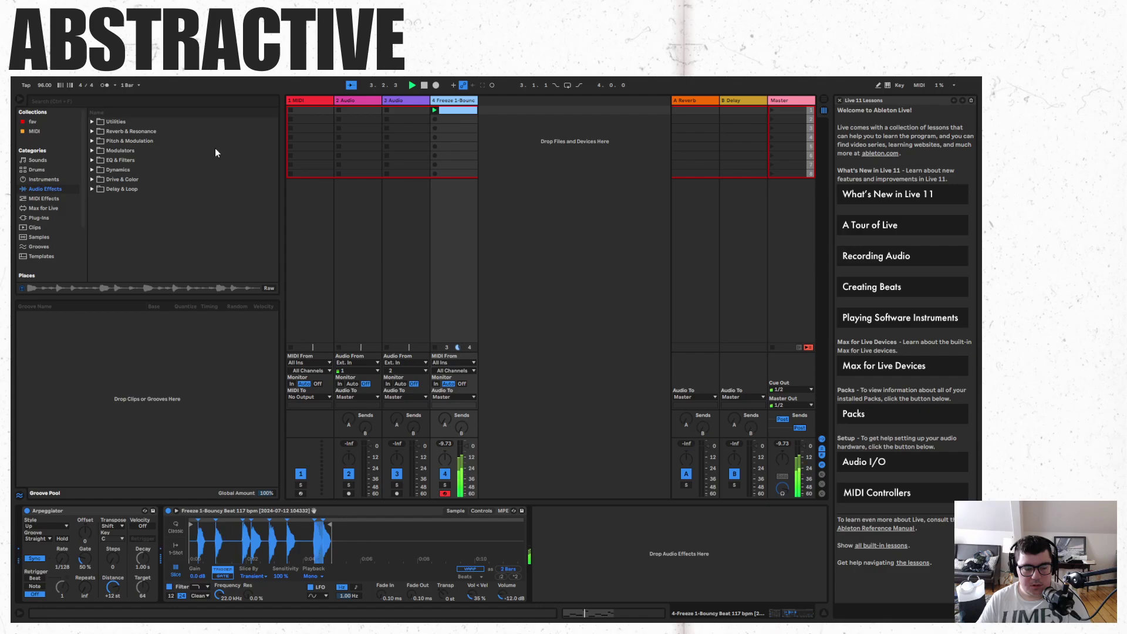
Try the clip's notes at double length with ×2, play them, and restore the timing with ÷2.
{"action": "left_click", "coordinate": [467, 110]}
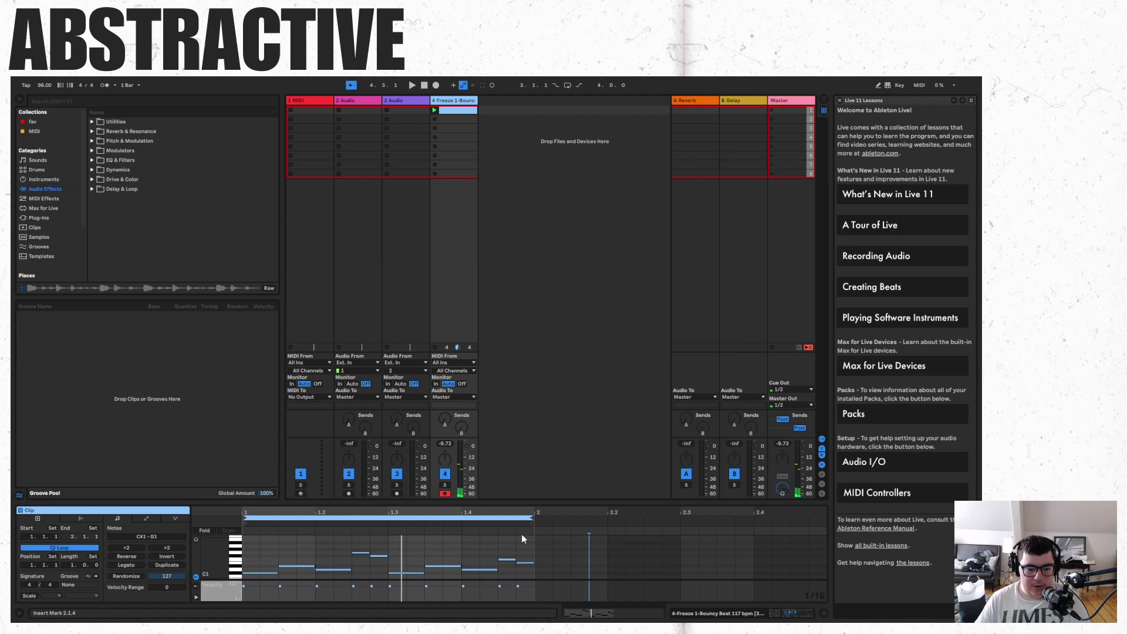
{"action": "left_click", "coordinate": [171, 545]}
{"action": "key", "text": "space"}
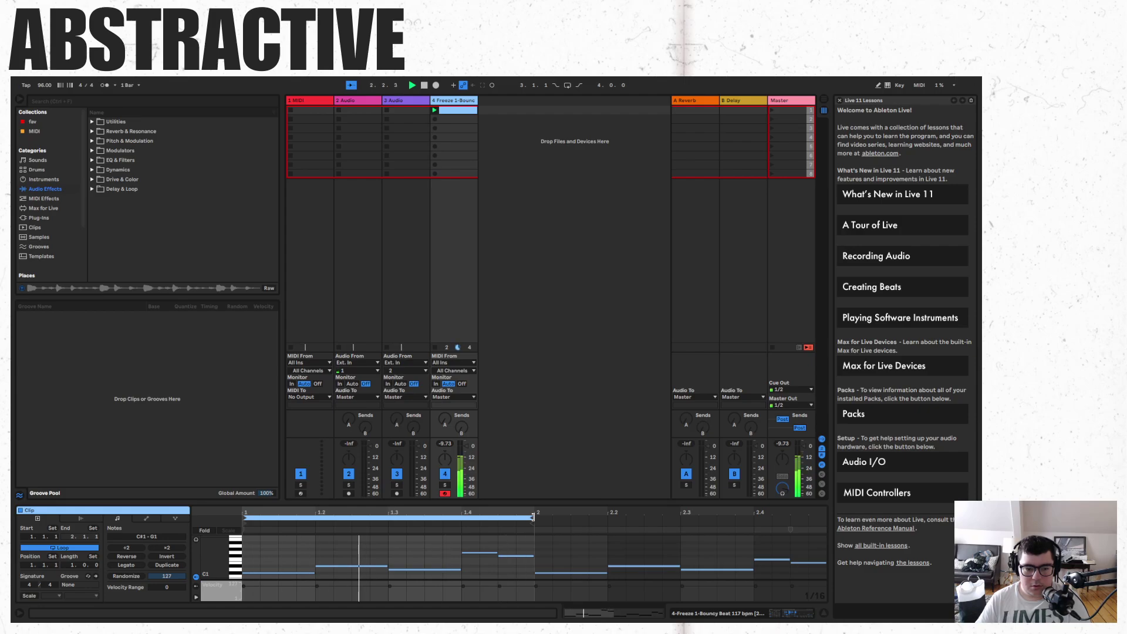
{"action": "left_click", "coordinate": [126, 547]}
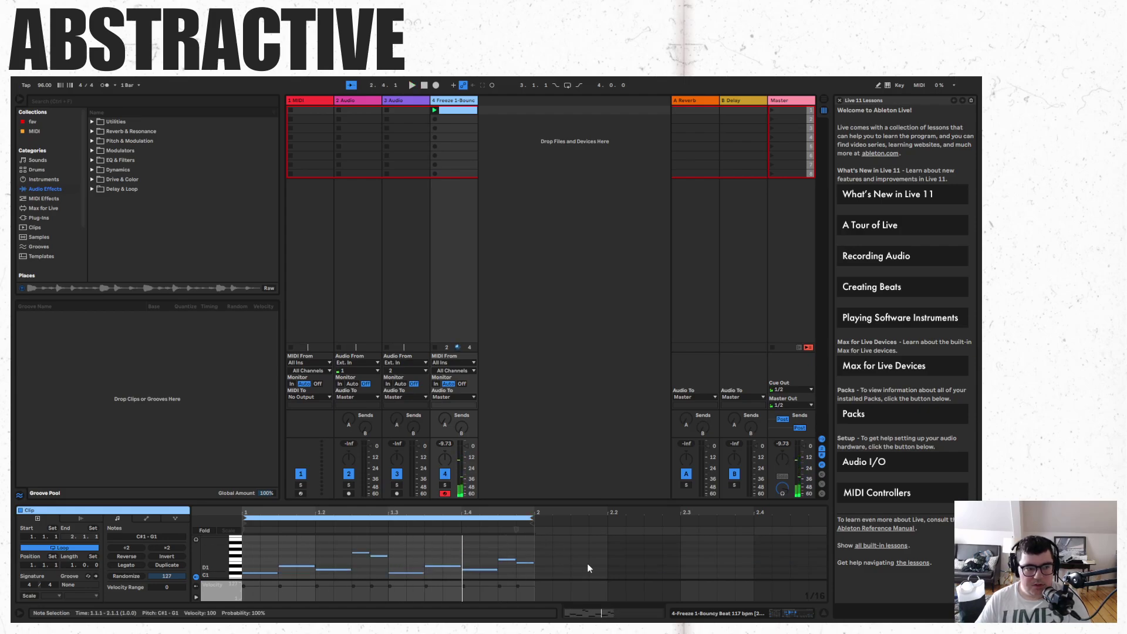
Look through the EQ & Filters, Modulators and Pitch & Modulation folders of the Audio Effects category.
{"action": "left_click", "coordinate": [92, 160]}
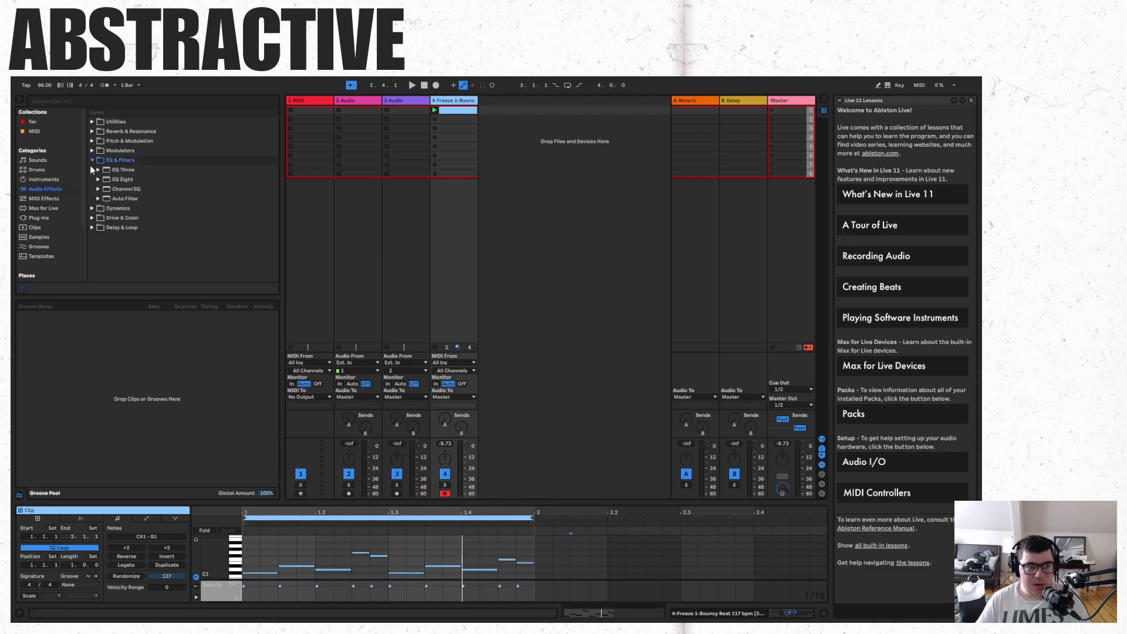
{"action": "left_click", "coordinate": [92, 159]}
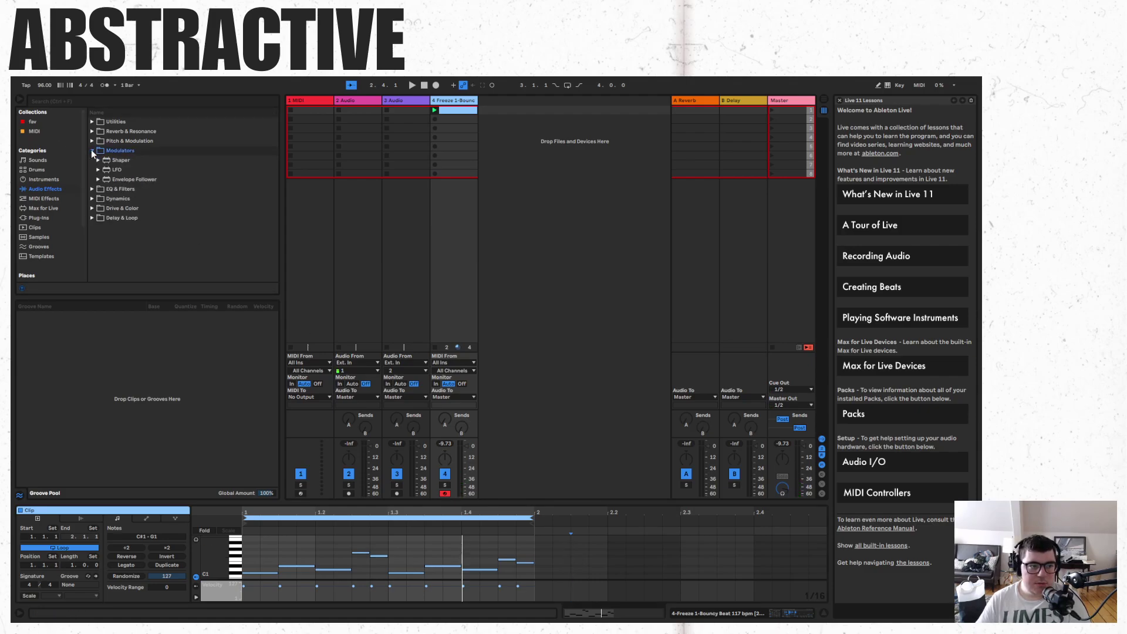
{"action": "left_click", "coordinate": [92, 141]}
{"action": "left_click", "coordinate": [92, 141]}
{"action": "left_click", "coordinate": [92, 151]}
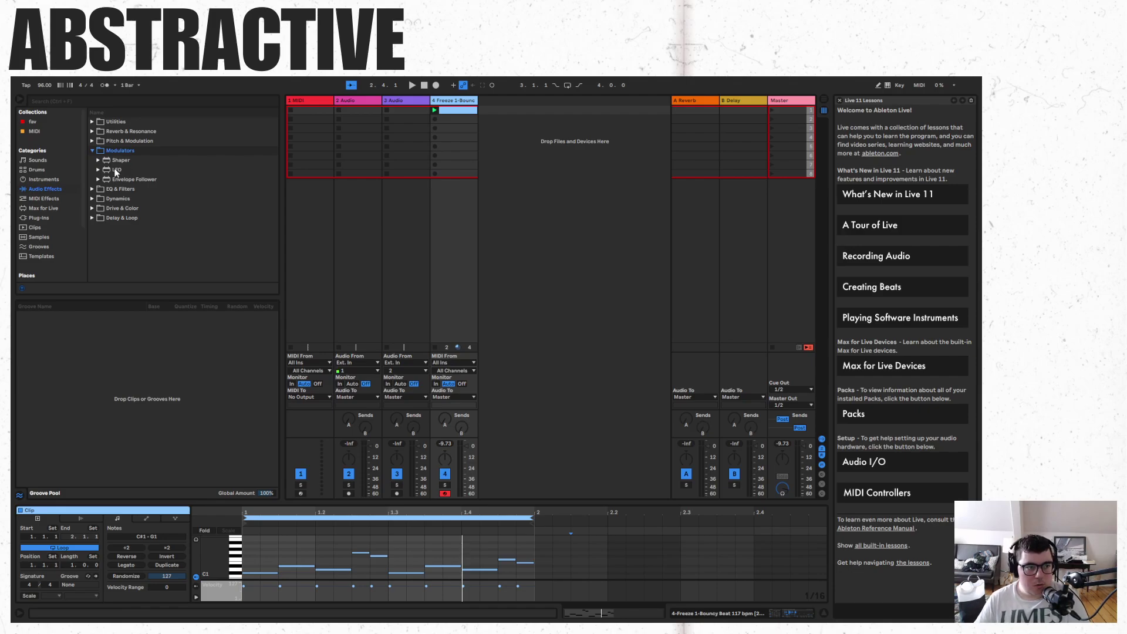
{"action": "left_click", "coordinate": [92, 150]}
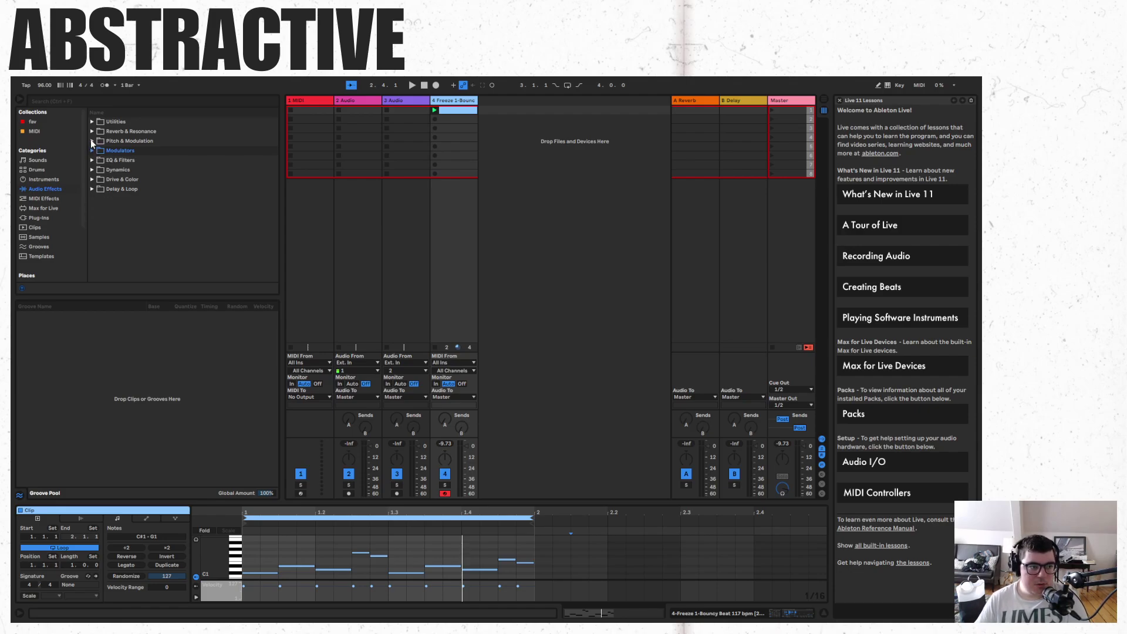
Add Shifter from Pitch & Modulation to the Simpler track, raise its coarse pitch to 10 st and play the clip.
{"action": "left_click", "coordinate": [91, 140]}
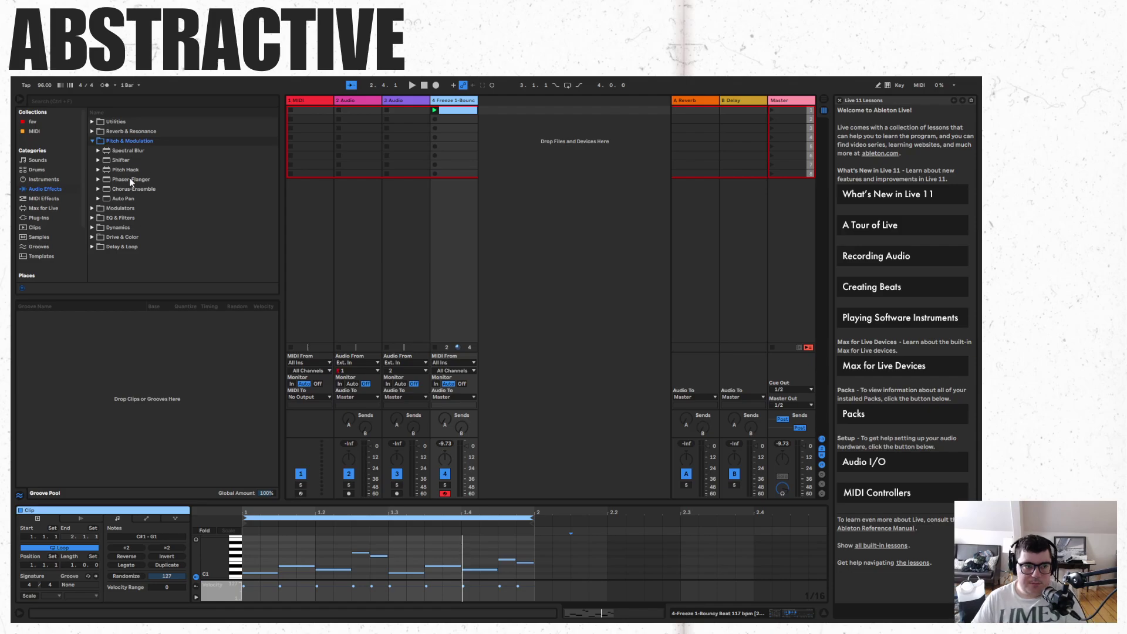
{"action": "key", "text": "space"}
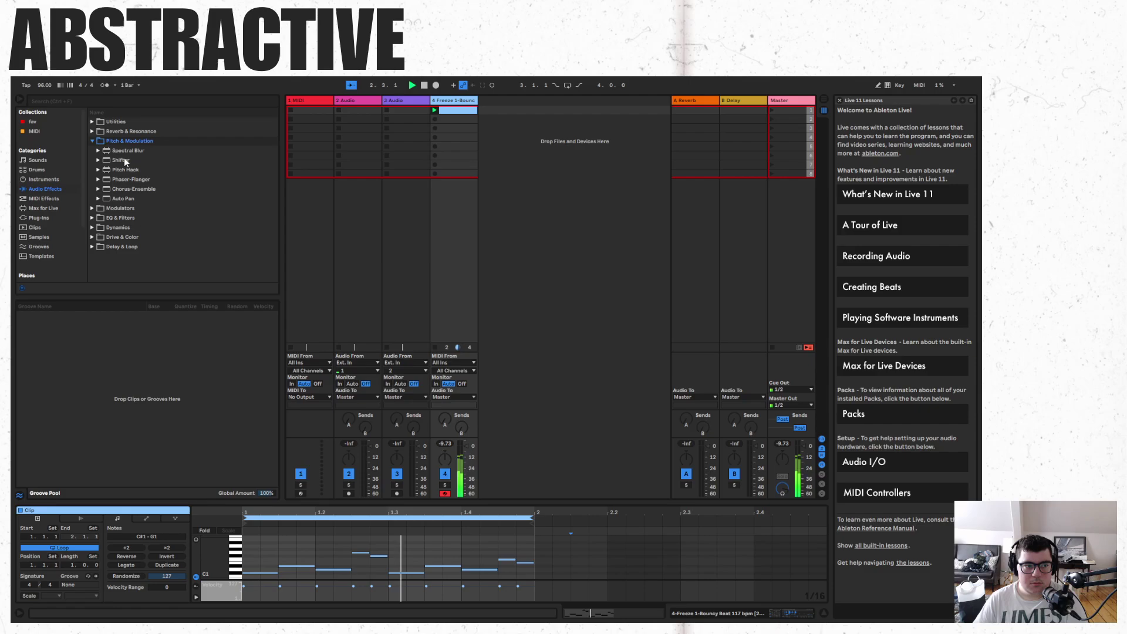
{"action": "key", "text": "space"}
{"action": "left_click_drag", "start_coordinate": [124, 157], "coordinate": [453, 255]}
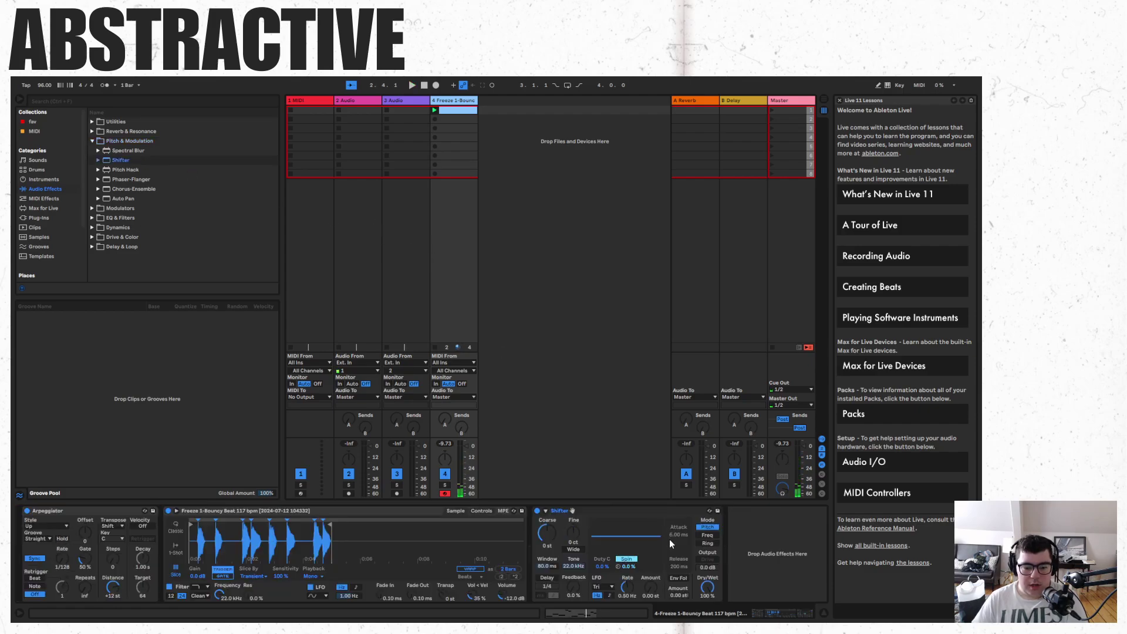
{"action": "mouse_move", "coordinate": [551, 535]}
{"action": "left_mouse_down"}
{"action": "mouse_move", "coordinate": [551, 500]}
{"action": "mouse_move", "coordinate": [551, 524]}
{"action": "left_mouse_up"}
{"action": "key", "text": "space"}
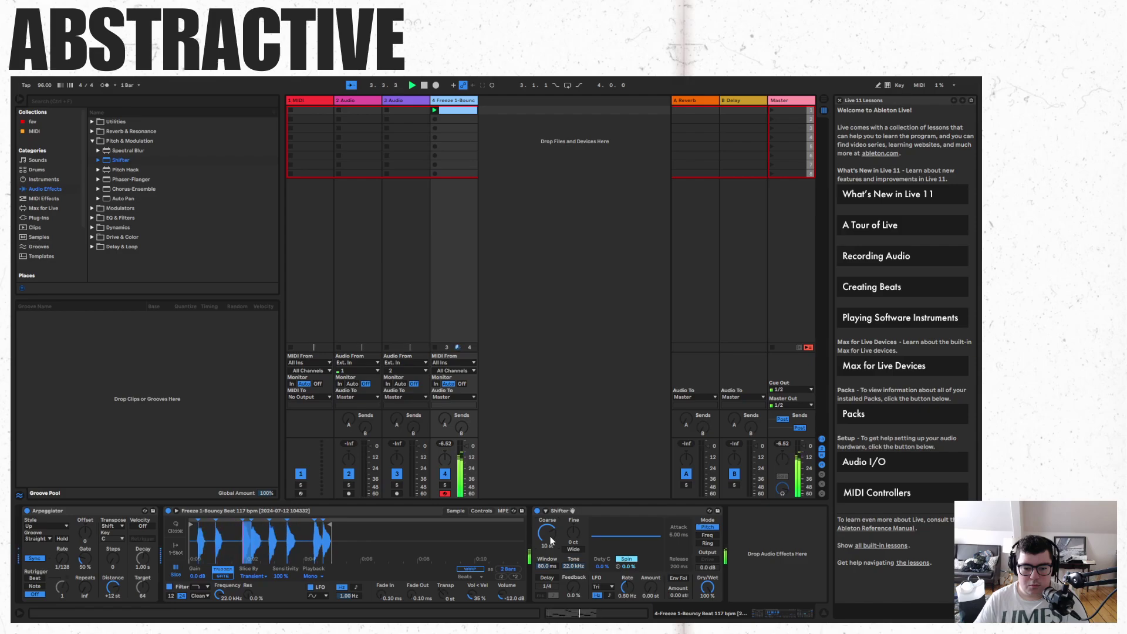
Switch Shifter to Ring mode and try its Drive during playback.
{"action": "left_click", "coordinate": [715, 544]}
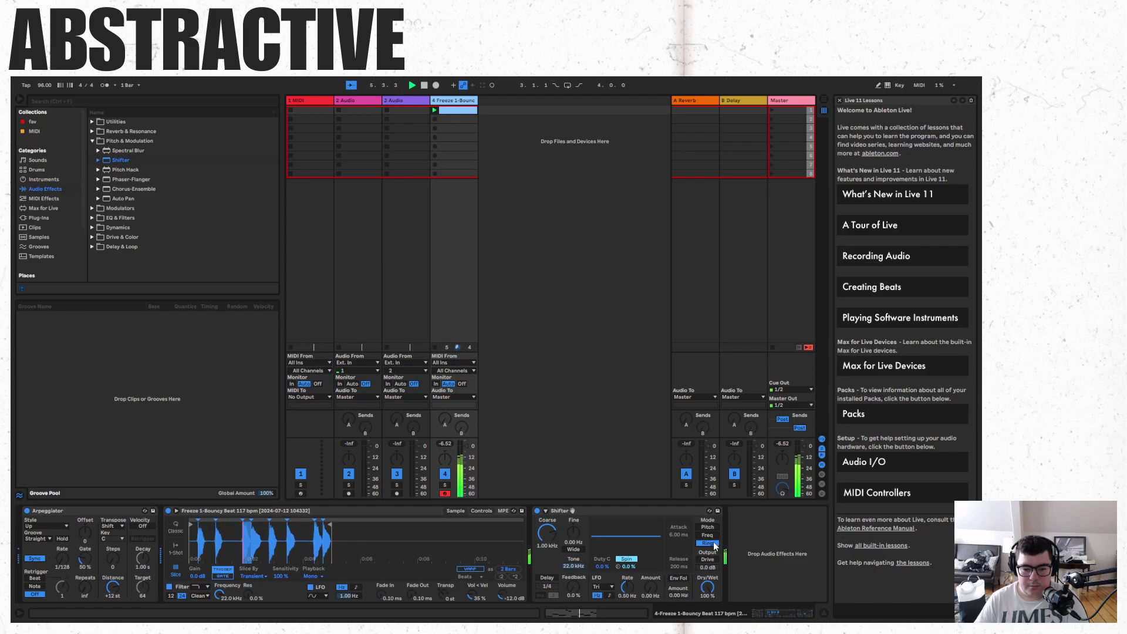
{"action": "left_click", "coordinate": [713, 561]}
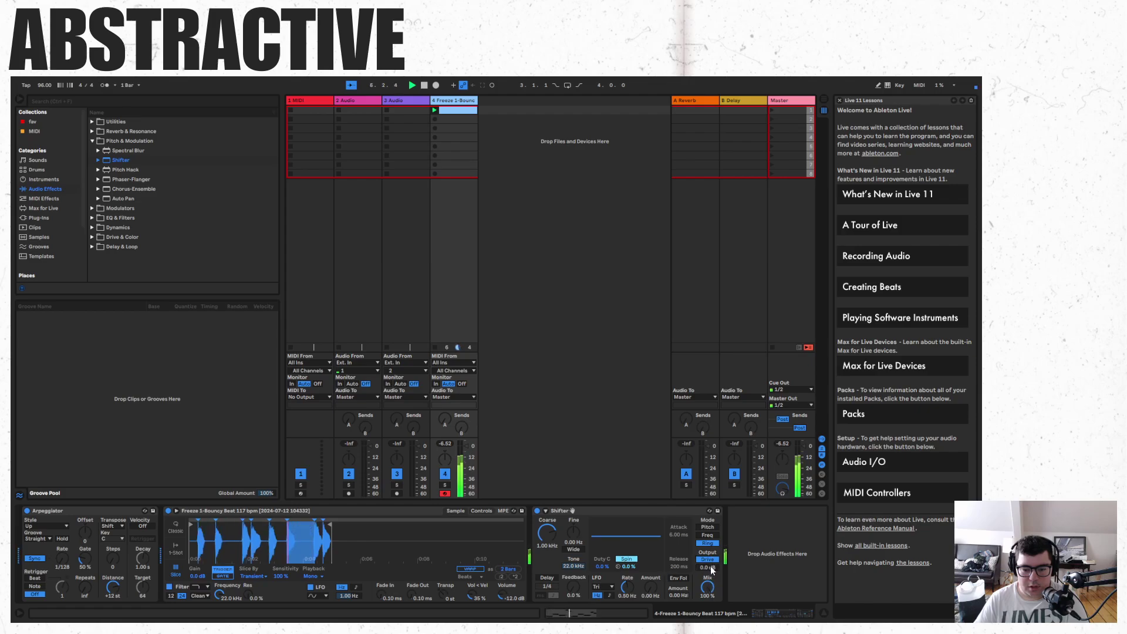
{"action": "mouse_move", "coordinate": [707, 567]}
{"action": "left_mouse_down"}
{"action": "mouse_move", "coordinate": [708, 546]}
{"action": "mouse_move", "coordinate": [717, 560]}
{"action": "left_mouse_up"}
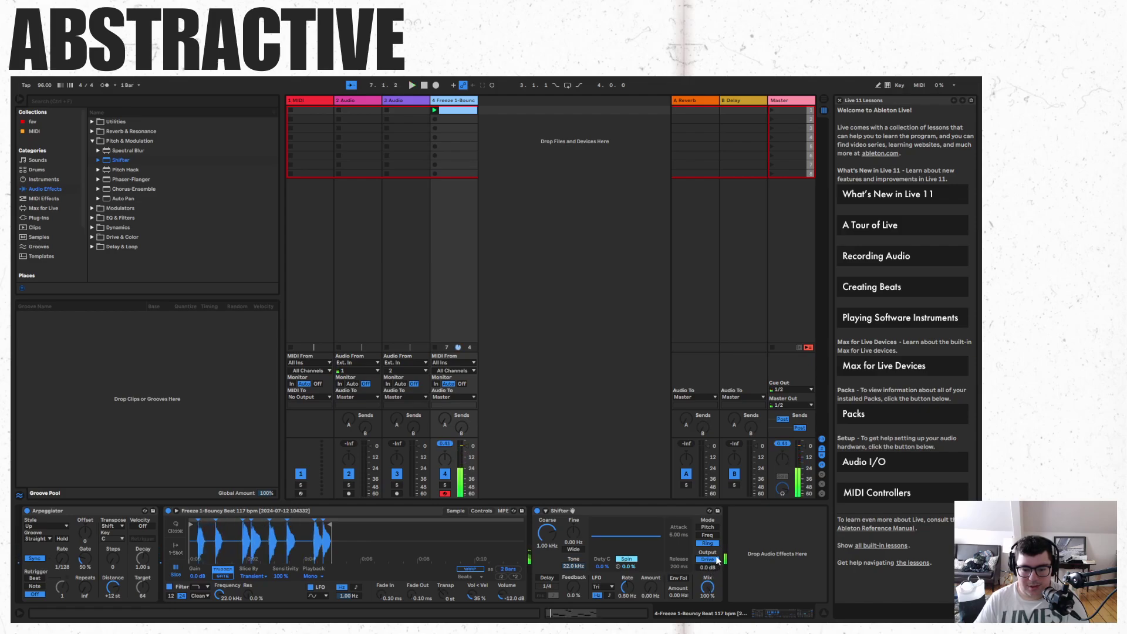
Try Shifter's LFO Spin at 60 % while playing the clip.
{"action": "left_click_drag", "start_coordinate": [627, 567], "coordinate": [626, 551]}
{"action": "key", "text": "space"}
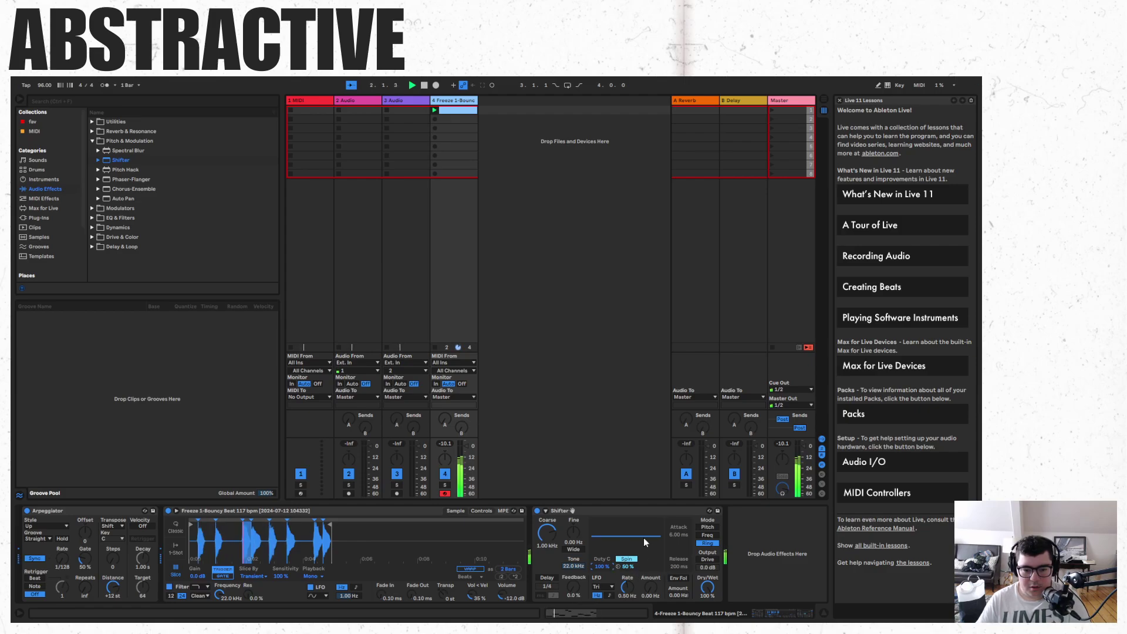
{"action": "key", "text": "space"}
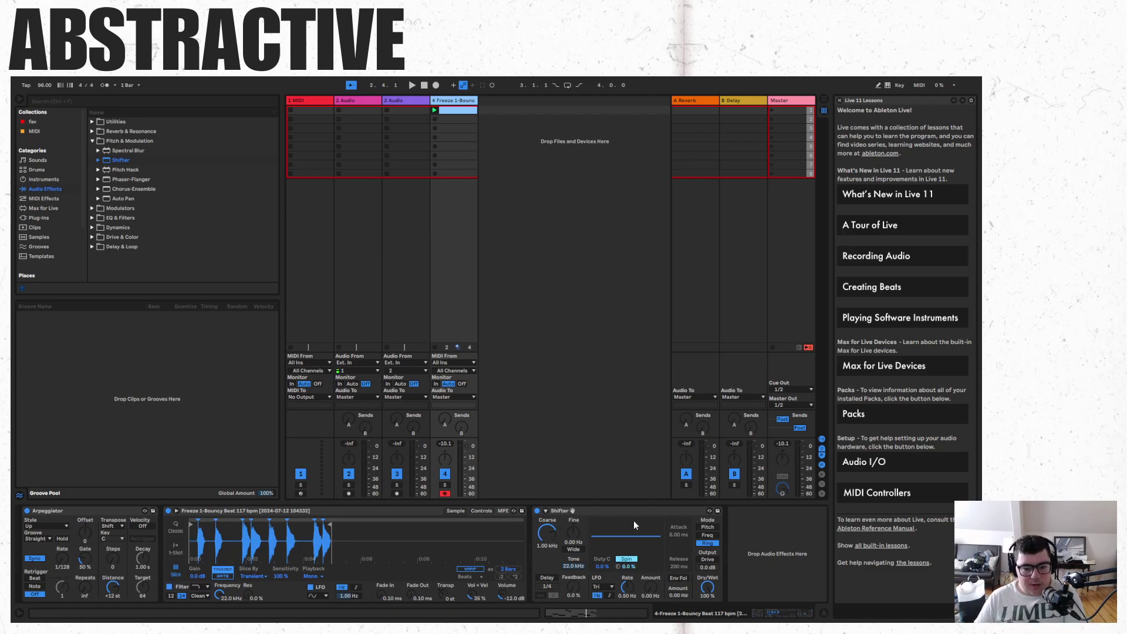
{"action": "key", "text": "space"}
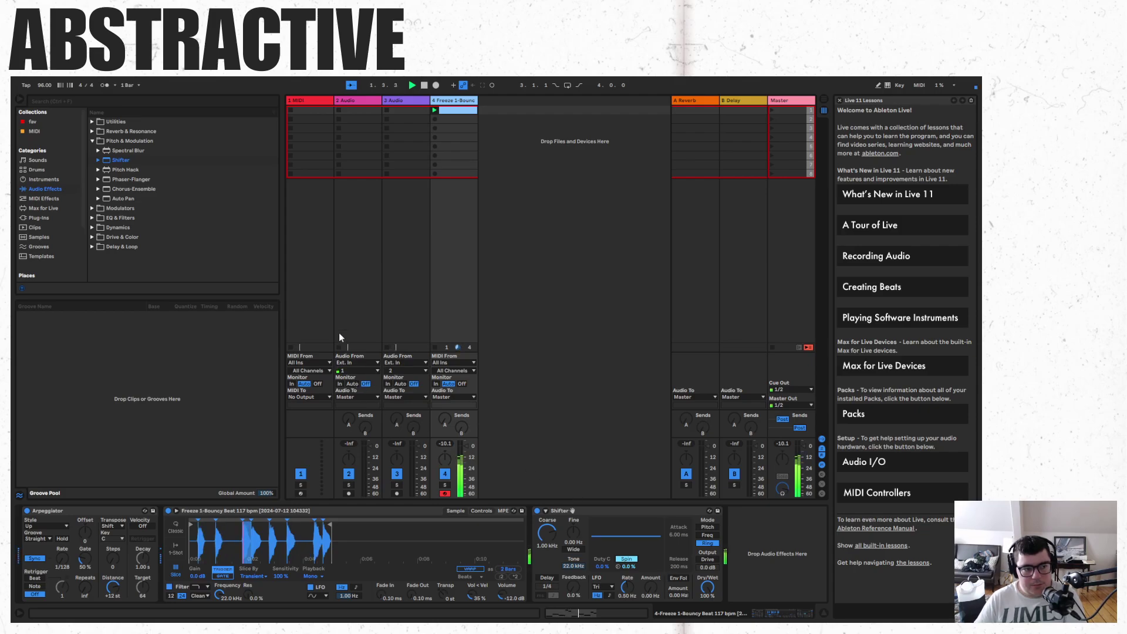
Add the Erosion effect from Drive & Color after Shifter and play the clip through it.
{"action": "left_click", "coordinate": [93, 237]}
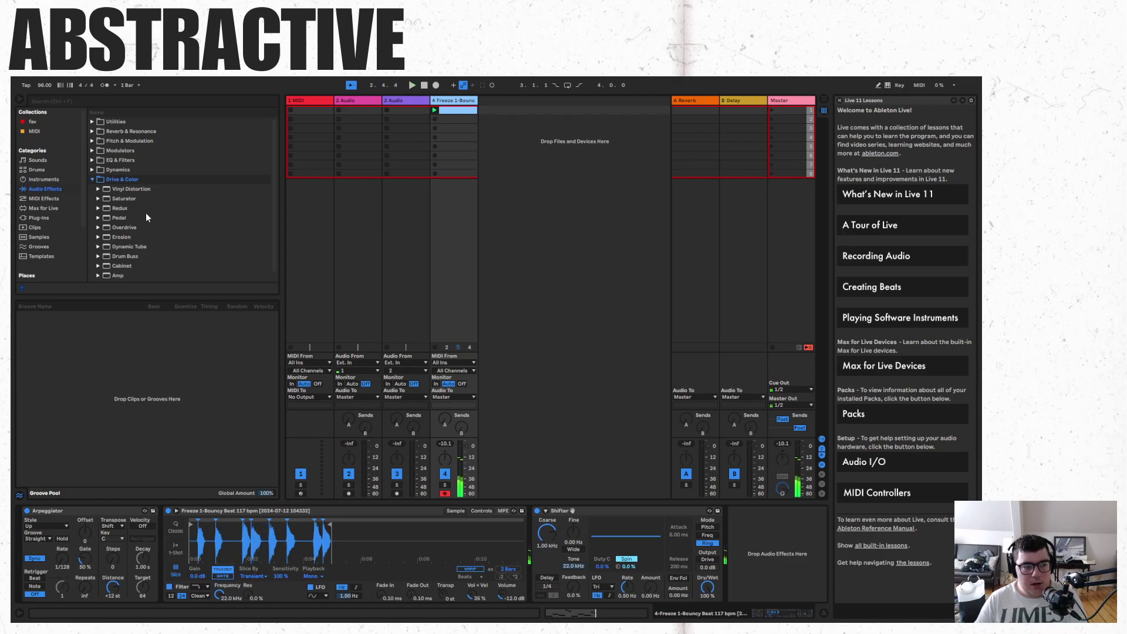
{"action": "scroll", "coordinate": [145, 223], "scroll_direction": "down", "scroll_amount": 1}
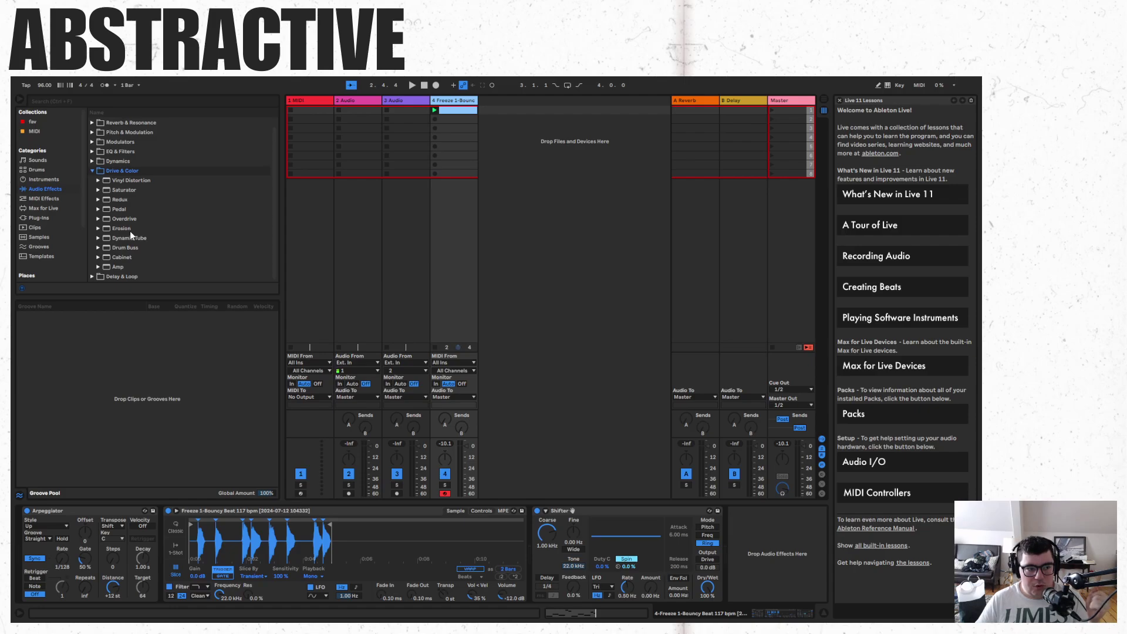
{"action": "scroll", "coordinate": [129, 231], "scroll_direction": "up", "scroll_amount": 1}
{"action": "left_click_drag", "start_coordinate": [130, 235], "coordinate": [750, 534]}
{"action": "key", "text": "space"}
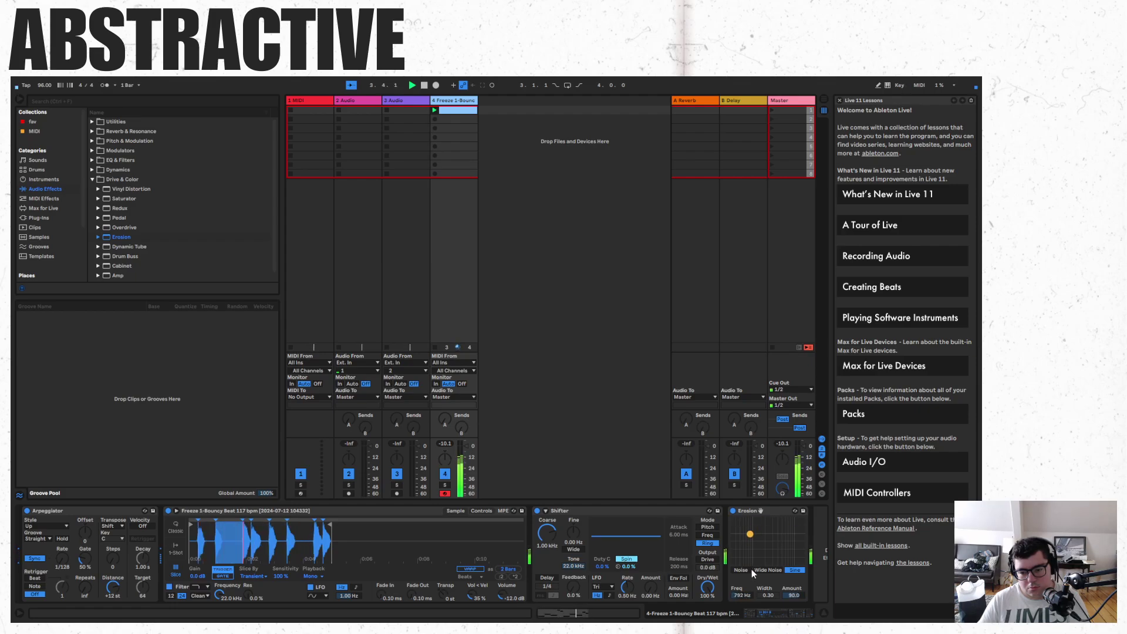
Set Erosion to Wide Noise with a frequency of 18.0 kHz and an amount of 200.
{"action": "left_click", "coordinate": [745, 571]}
{"action": "left_click", "coordinate": [768, 570]}
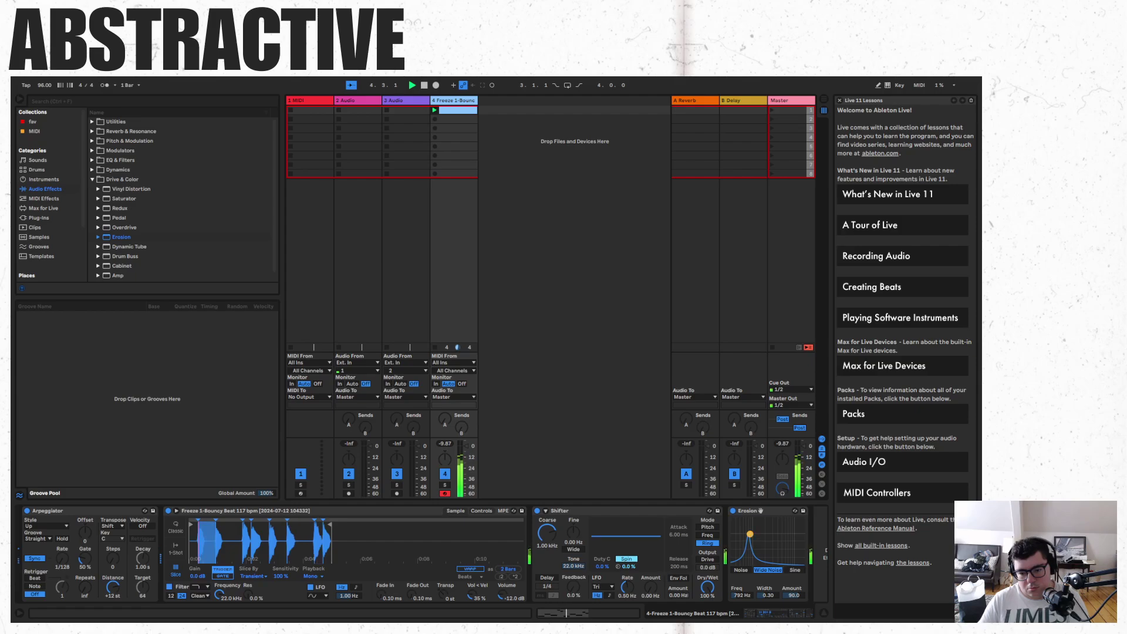
{"action": "left_click_drag", "start_coordinate": [749, 534], "coordinate": [802, 520]}
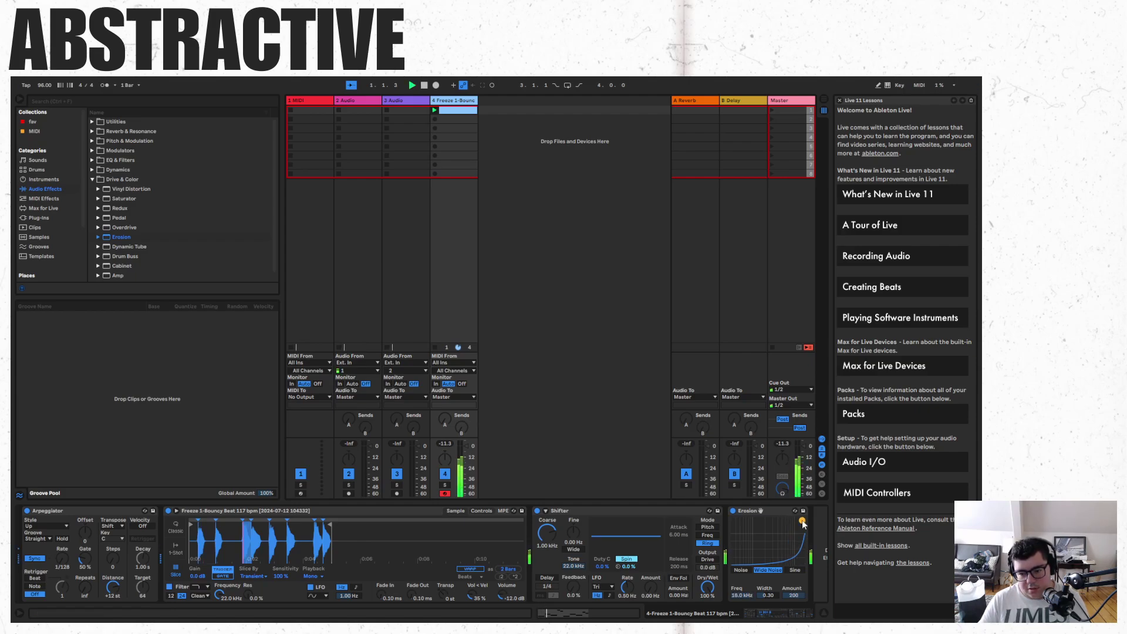
Delete the Erosion effect from the Simpler track.
{"action": "right_click", "coordinate": [784, 511]}
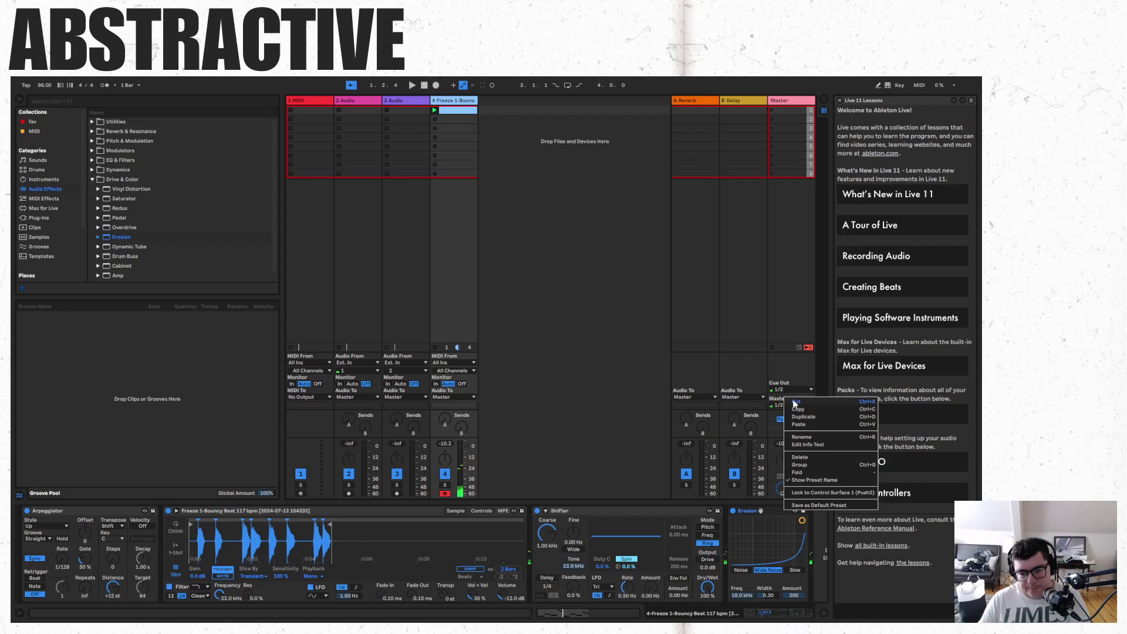
{"action": "left_click", "coordinate": [799, 456]}
{"action": "key", "text": "super"}
Load Lese's Codec plug-in onto the Simpler track, try its Bitrate control and close the plug-in window.
{"action": "left_click", "coordinate": [57, 219]}
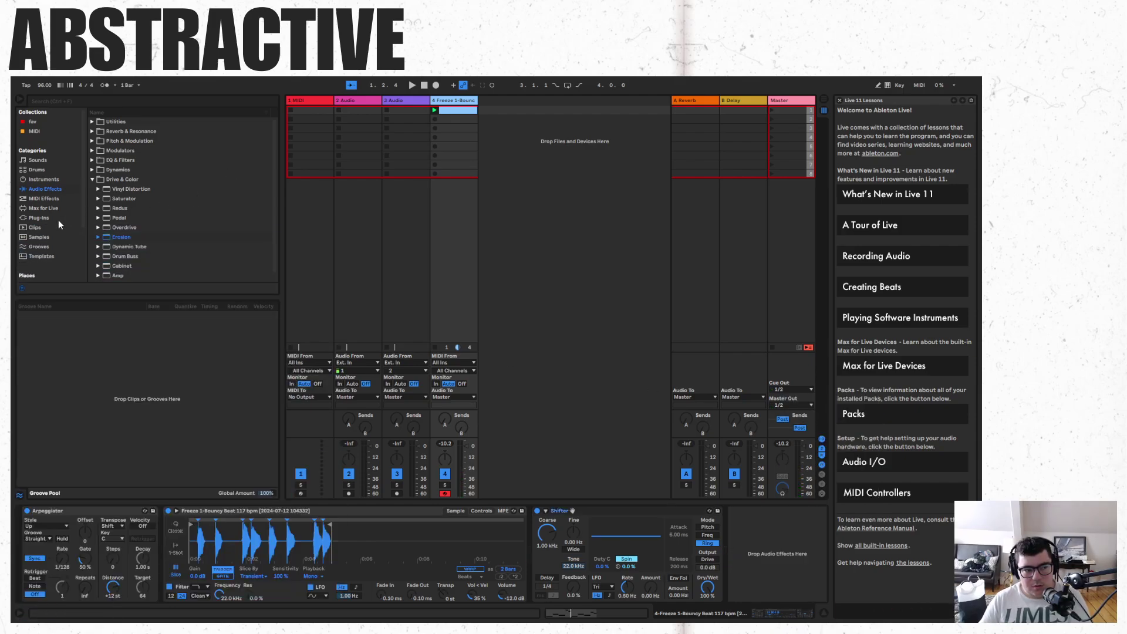
{"action": "left_click", "coordinate": [98, 235]}
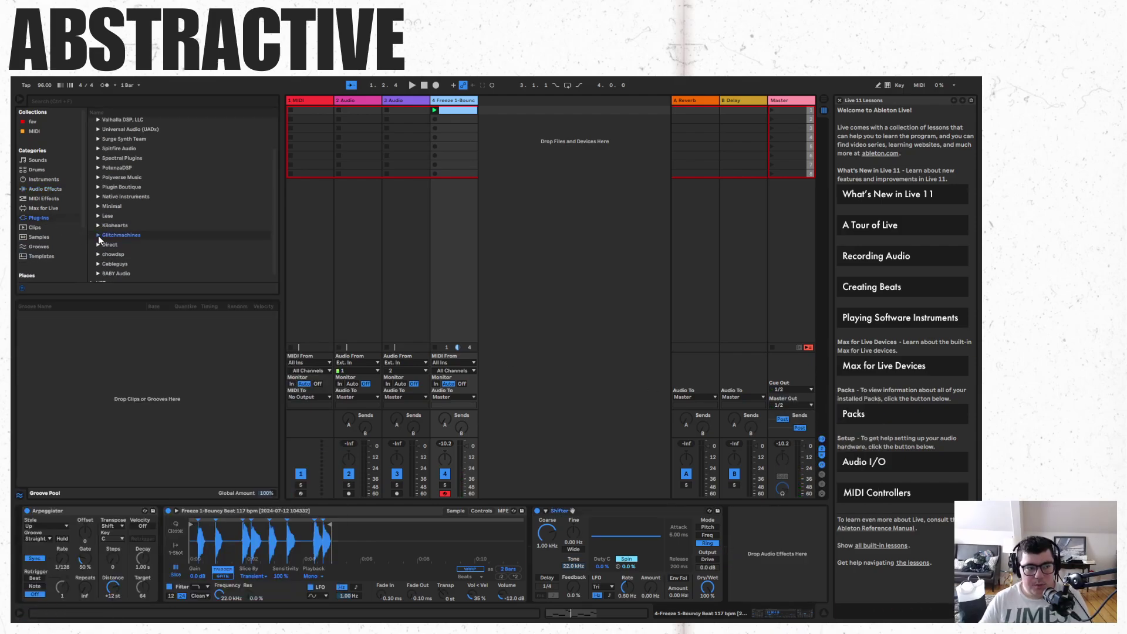
{"action": "left_click", "coordinate": [99, 216]}
{"action": "left_click_drag", "start_coordinate": [126, 225], "coordinate": [456, 235]}
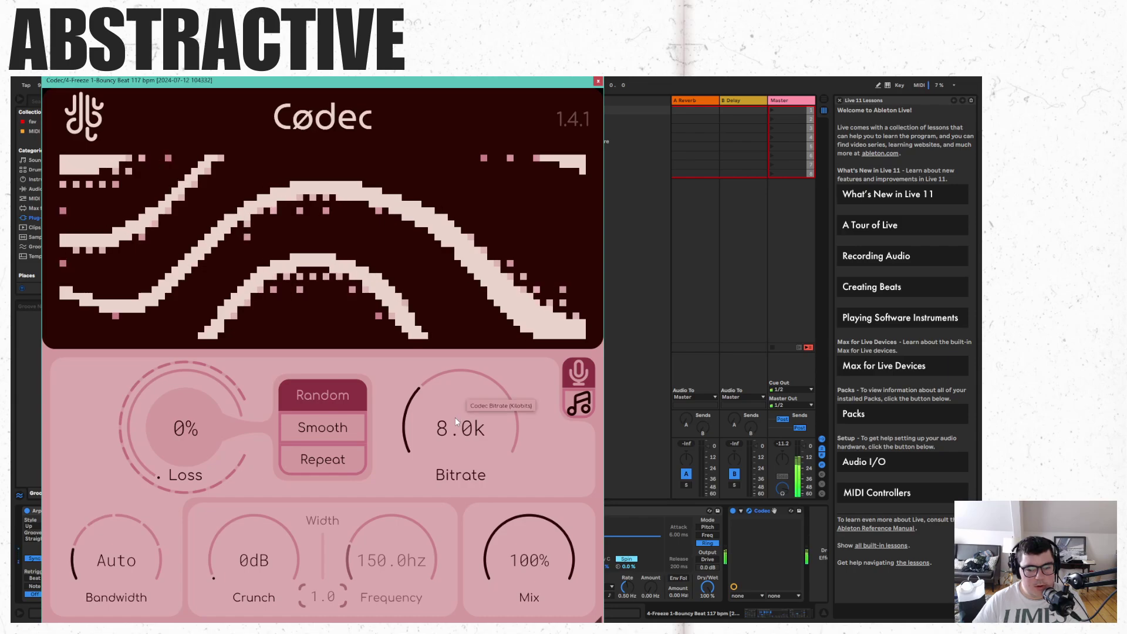
{"action": "mouse_move", "coordinate": [455, 418]}
{"action": "left_mouse_down"}
{"action": "mouse_move", "coordinate": [455, 452]}
{"action": "mouse_move", "coordinate": [456, 394]}
{"action": "mouse_move", "coordinate": [456, 449]}
{"action": "mouse_move", "coordinate": [455, 418]}
{"action": "left_mouse_up"}
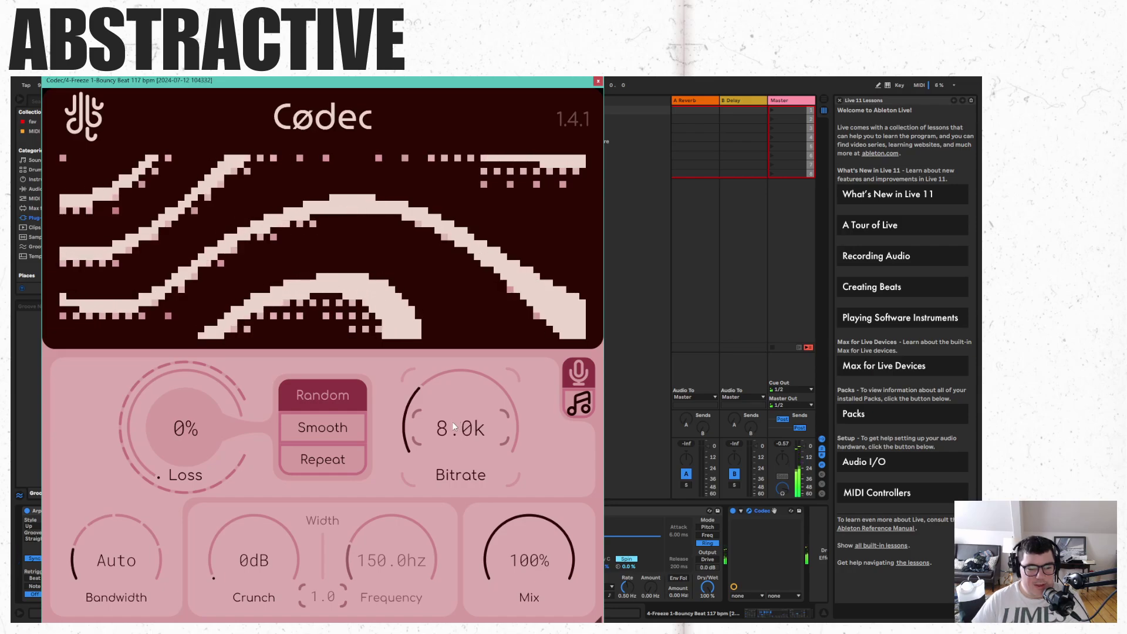
{"action": "left_click", "coordinate": [598, 81]}
Remove the Codec plug-in from the Simpler track and play the clip.
{"action": "right_click", "coordinate": [769, 512]}
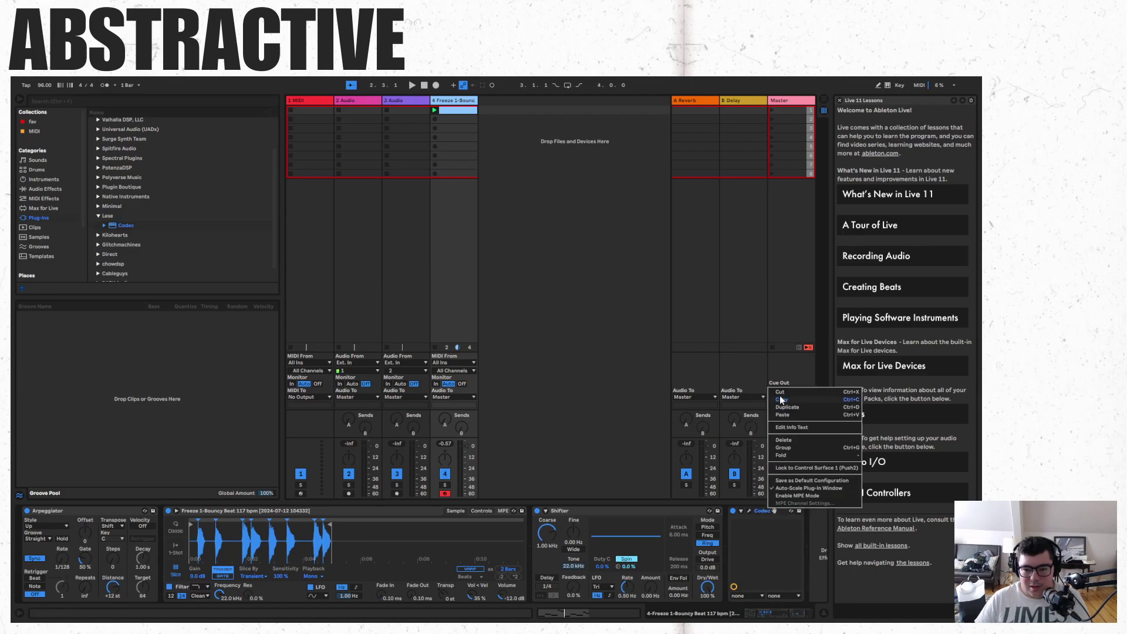
{"action": "left_click", "coordinate": [783, 398]}
{"action": "right_click", "coordinate": [768, 511]}
{"action": "left_click", "coordinate": [796, 415]}
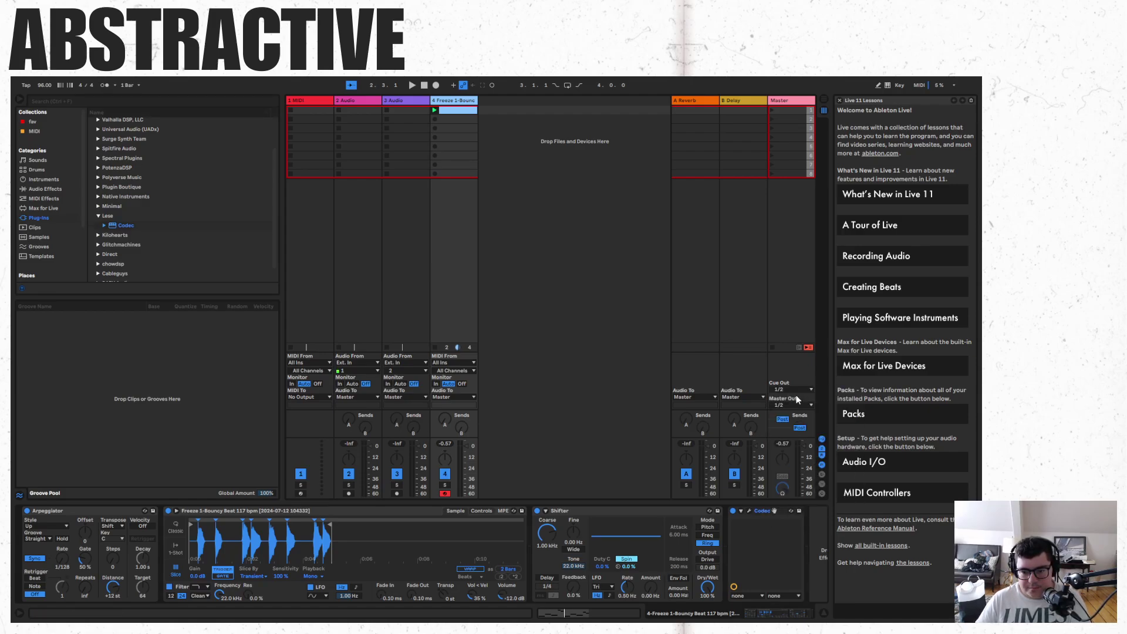
{"action": "key", "text": "space"}
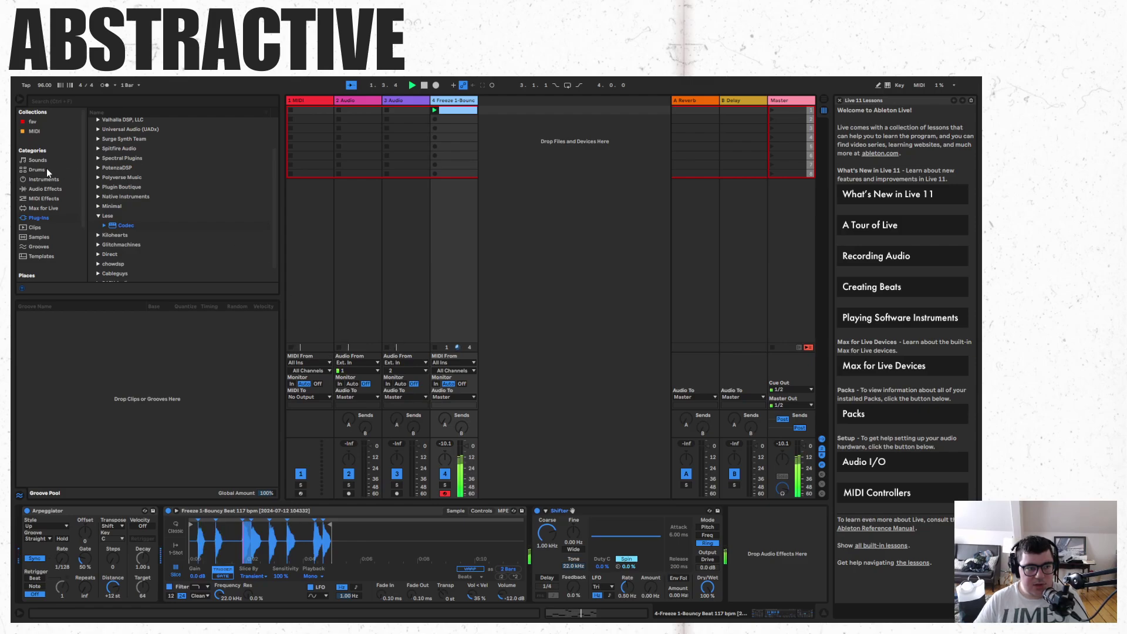
Add the Note Echo MIDI effect between the Arpeggiator and Simpler.
{"action": "left_click", "coordinate": [45, 188]}
{"action": "left_click", "coordinate": [55, 200]}
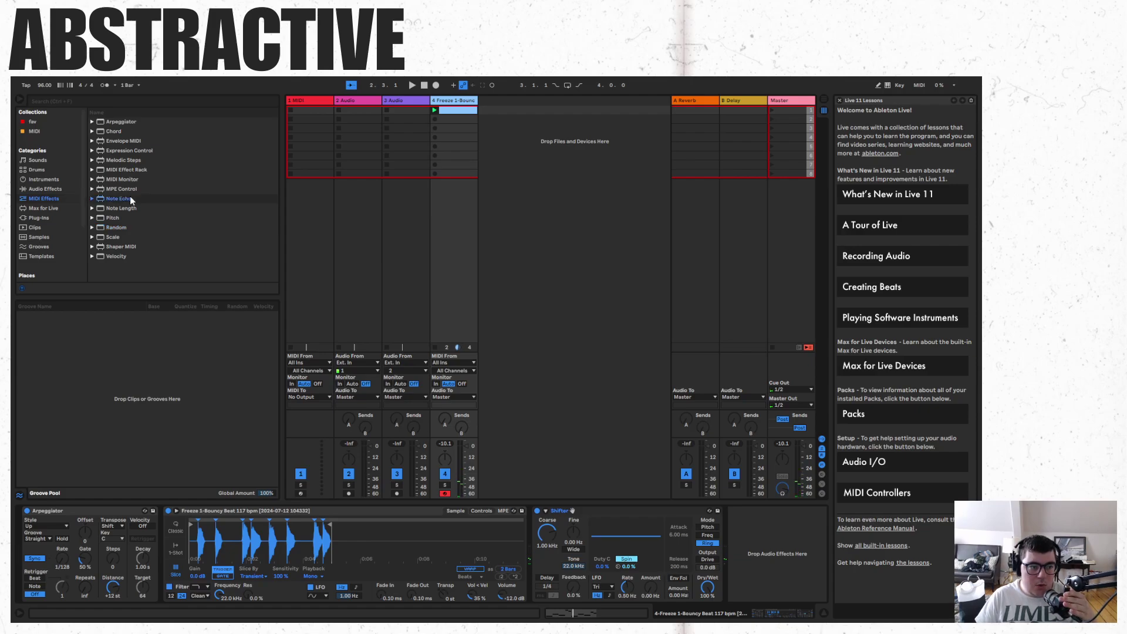
{"action": "left_click_drag", "start_coordinate": [131, 200], "coordinate": [731, 544]}
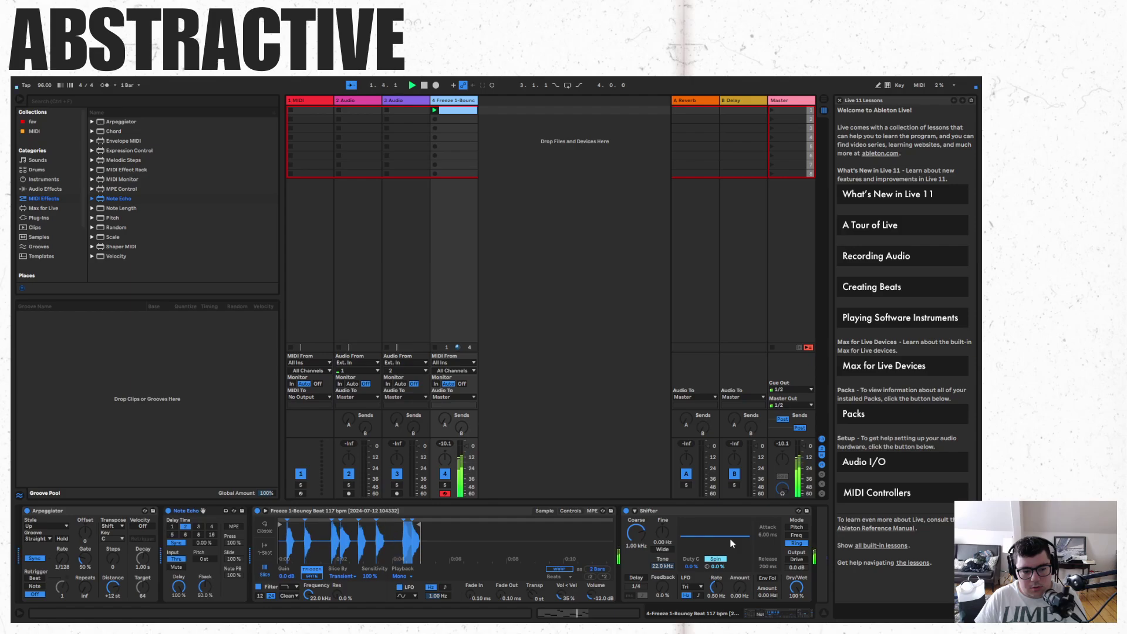
Try Note Echo delay times of 5, 8 and 1, then settle on 3 and play the clip.
{"action": "left_click", "coordinate": [172, 534]}
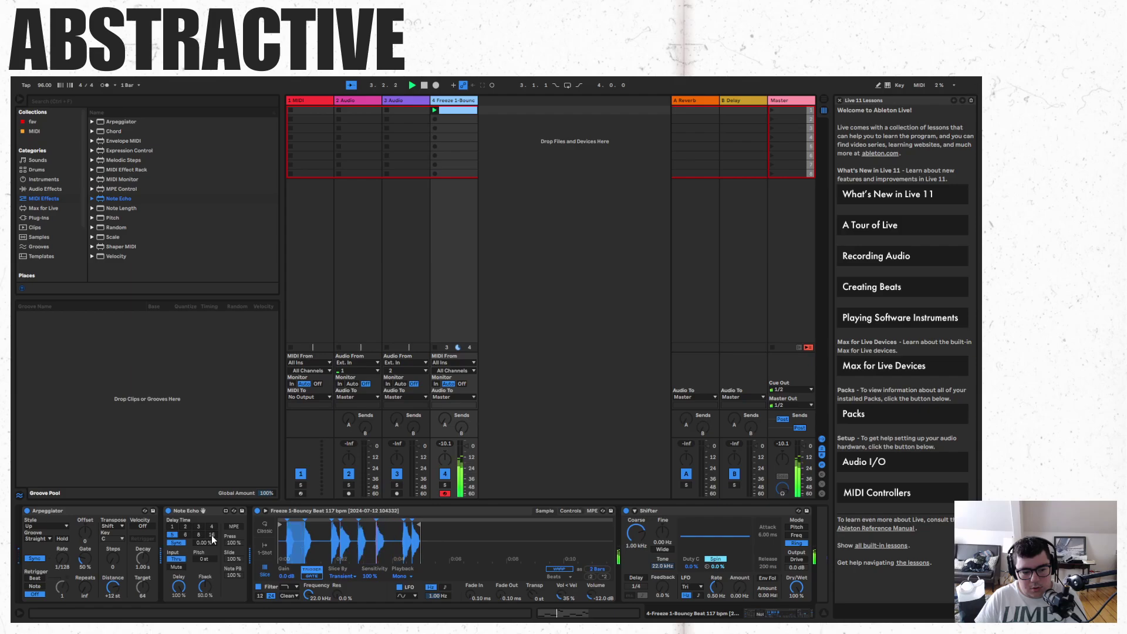
{"action": "left_click", "coordinate": [198, 534]}
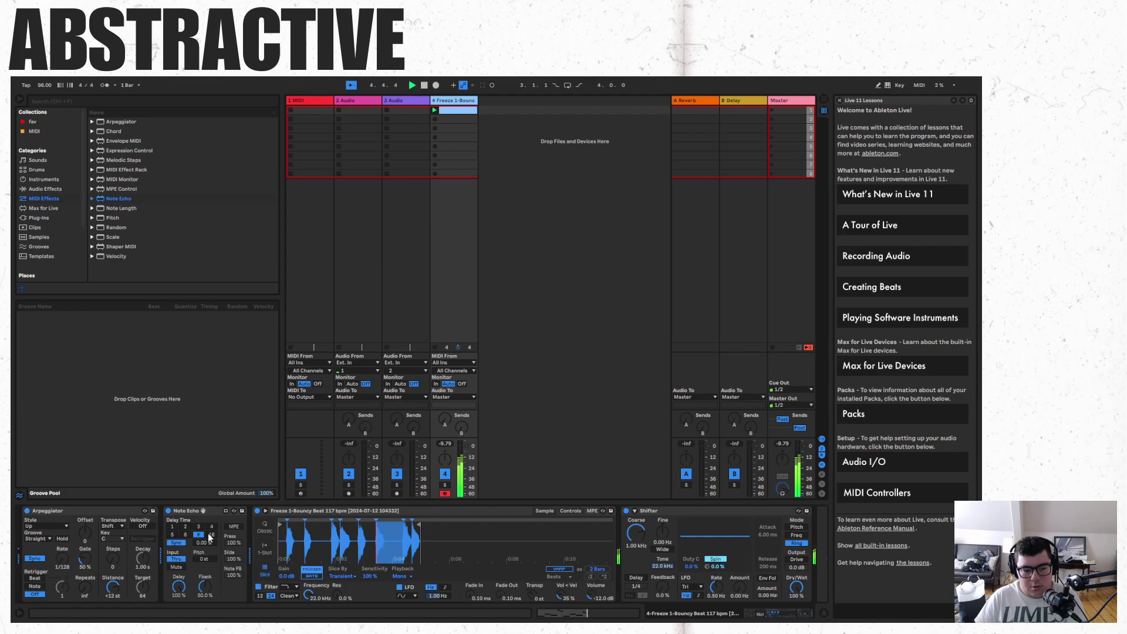
{"action": "left_click", "coordinate": [171, 527]}
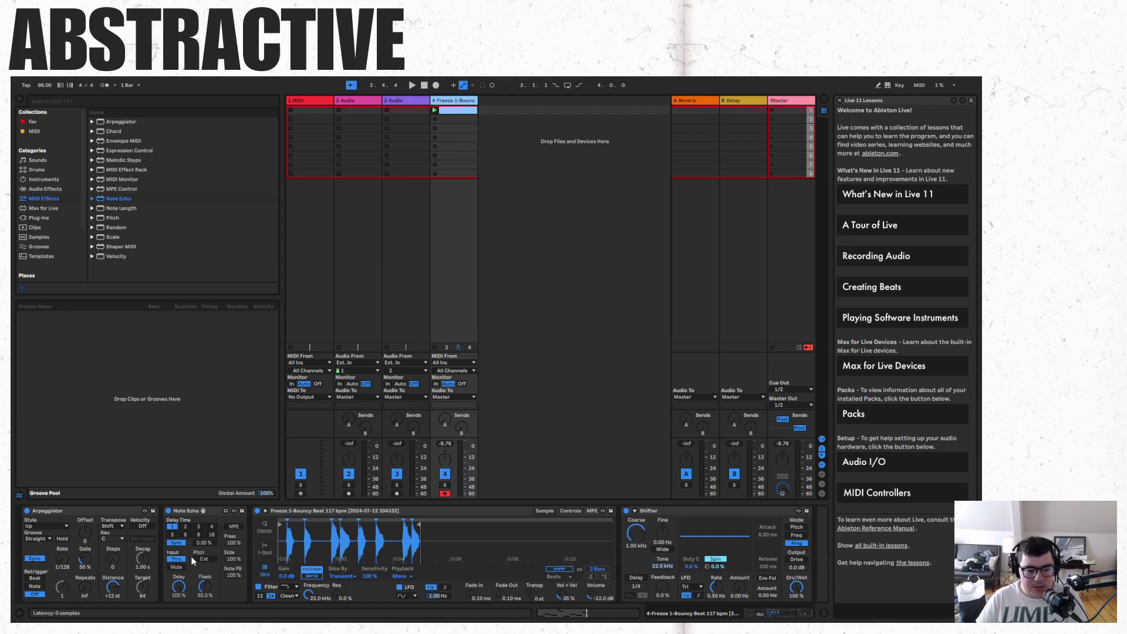
{"action": "right_click", "coordinate": [198, 527]}
{"action": "left_click", "coordinate": [200, 526]}
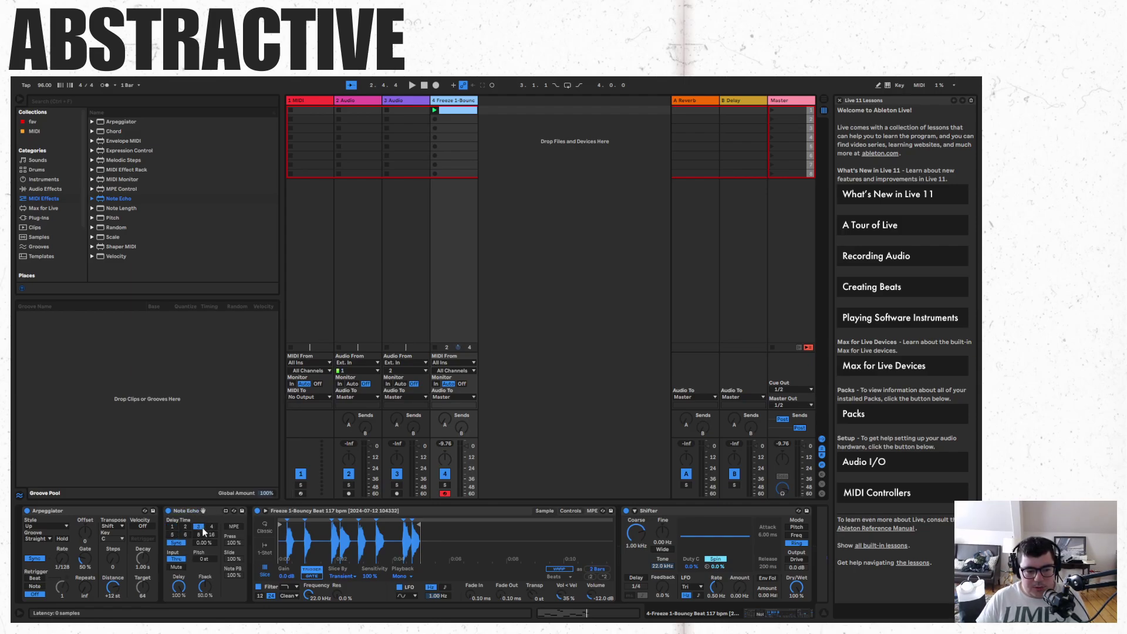
{"action": "key", "text": "space"}
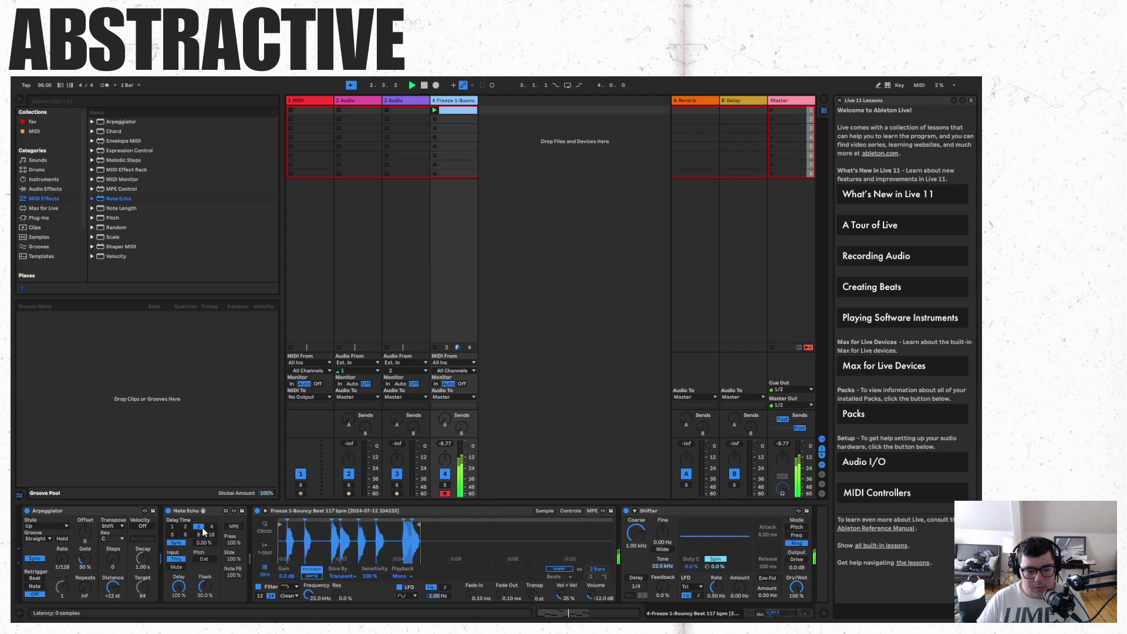
Replace Note Echo with the Scale effect's Locrian Super preset on the Simpler track and play the clip.
{"action": "right_click", "coordinate": [210, 511]}
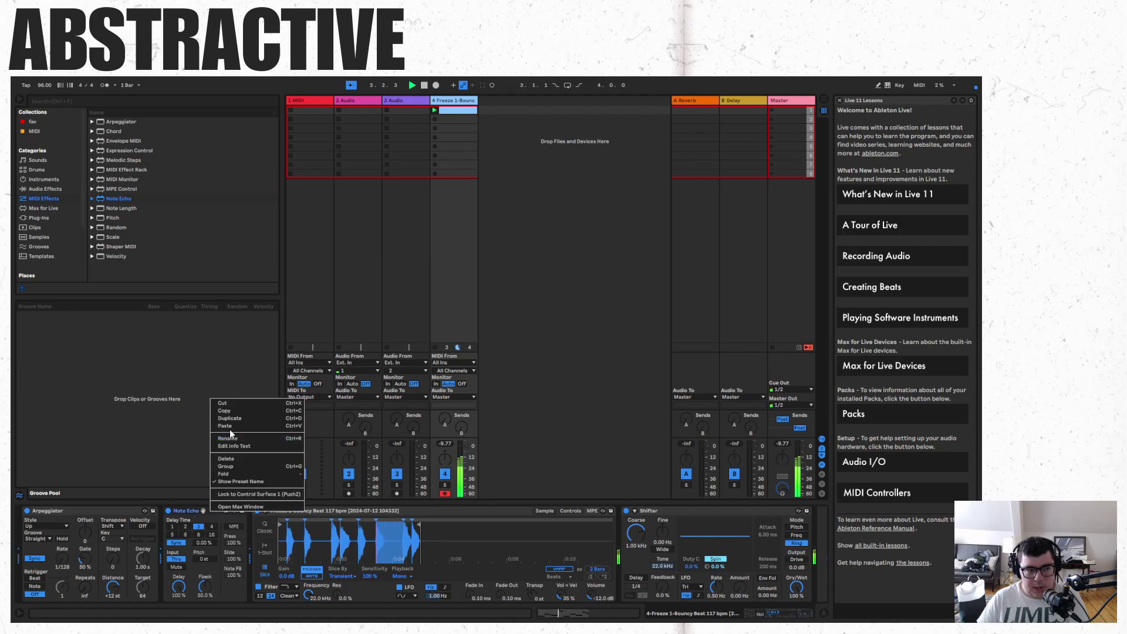
{"action": "left_click", "coordinate": [226, 404]}
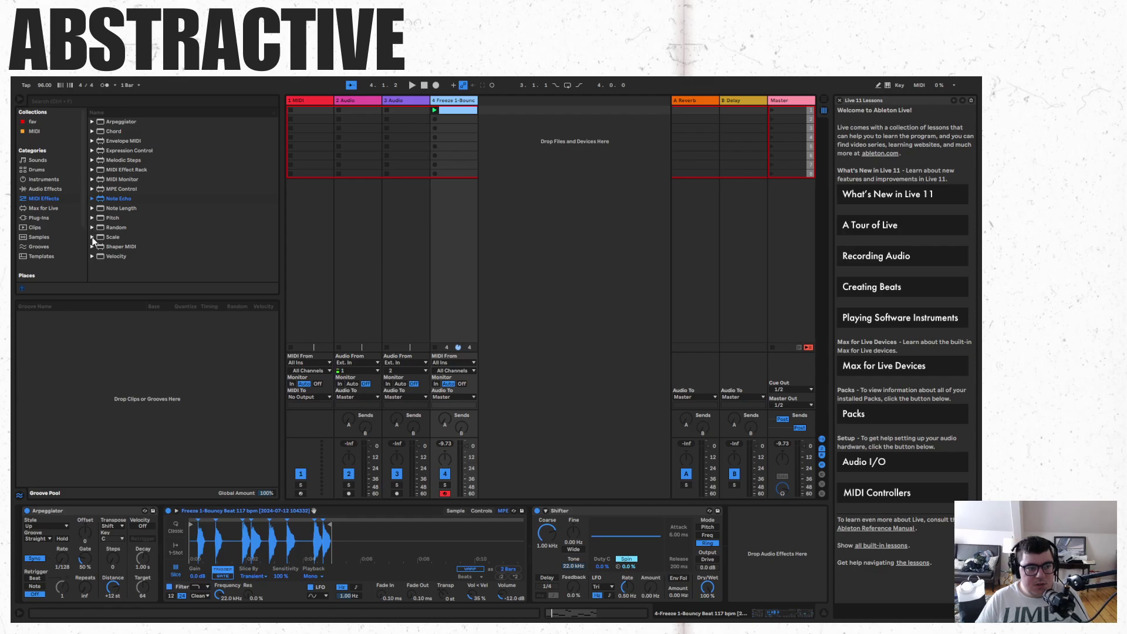
{"action": "left_click", "coordinate": [92, 237]}
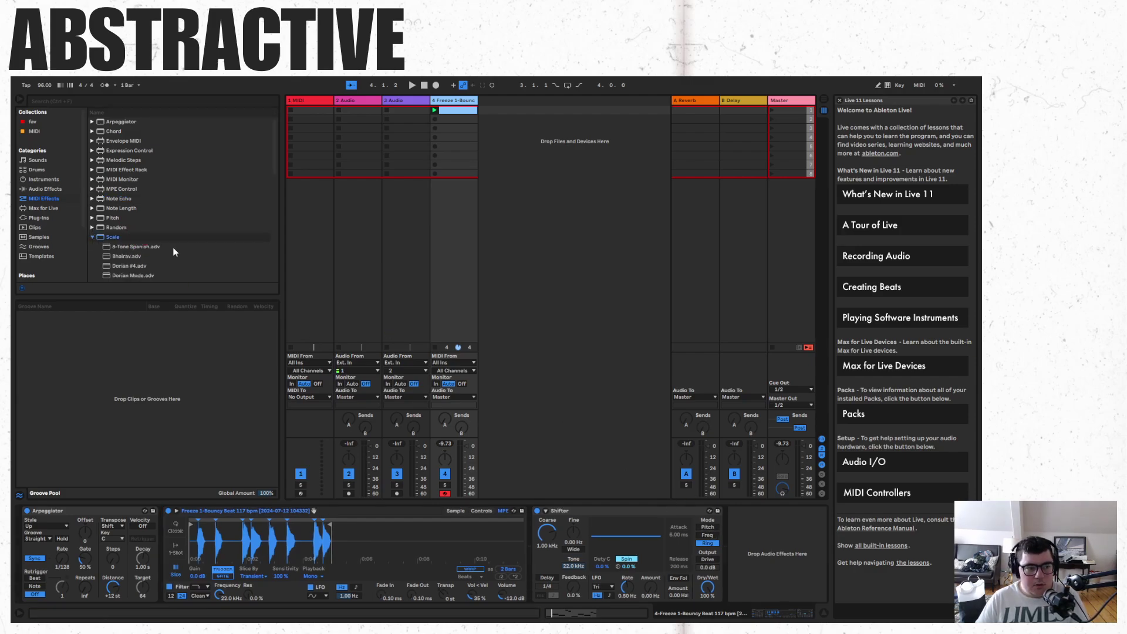
{"action": "scroll", "coordinate": [179, 237], "scroll_direction": "down", "scroll_amount": 5}
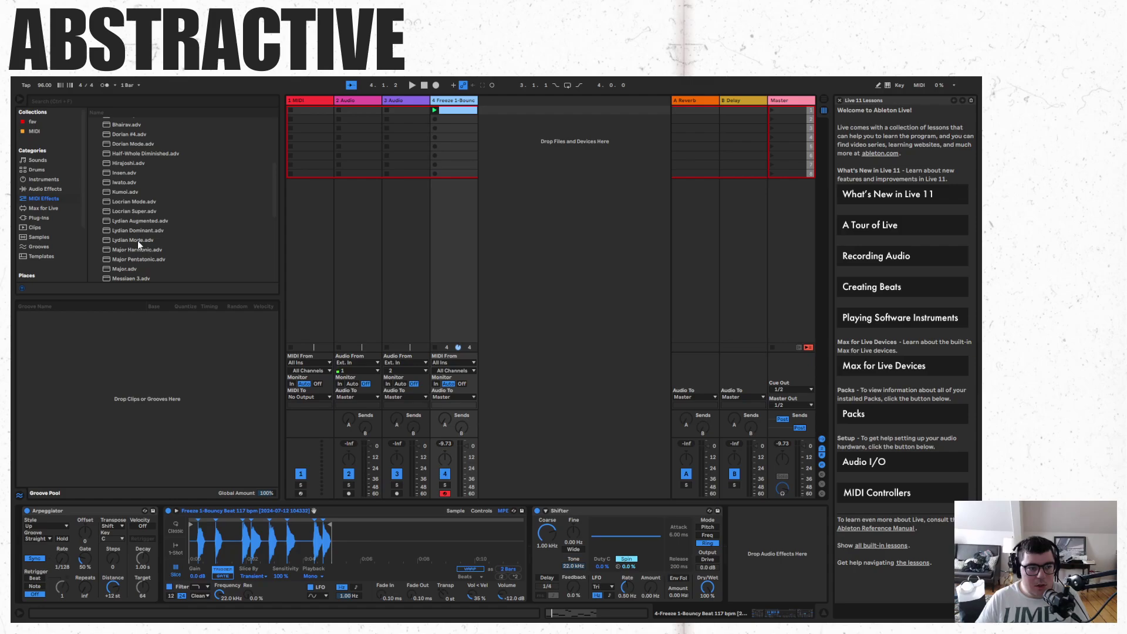
{"action": "left_click_drag", "start_coordinate": [141, 212], "coordinate": [206, 570]}
{"action": "key", "text": "space"}
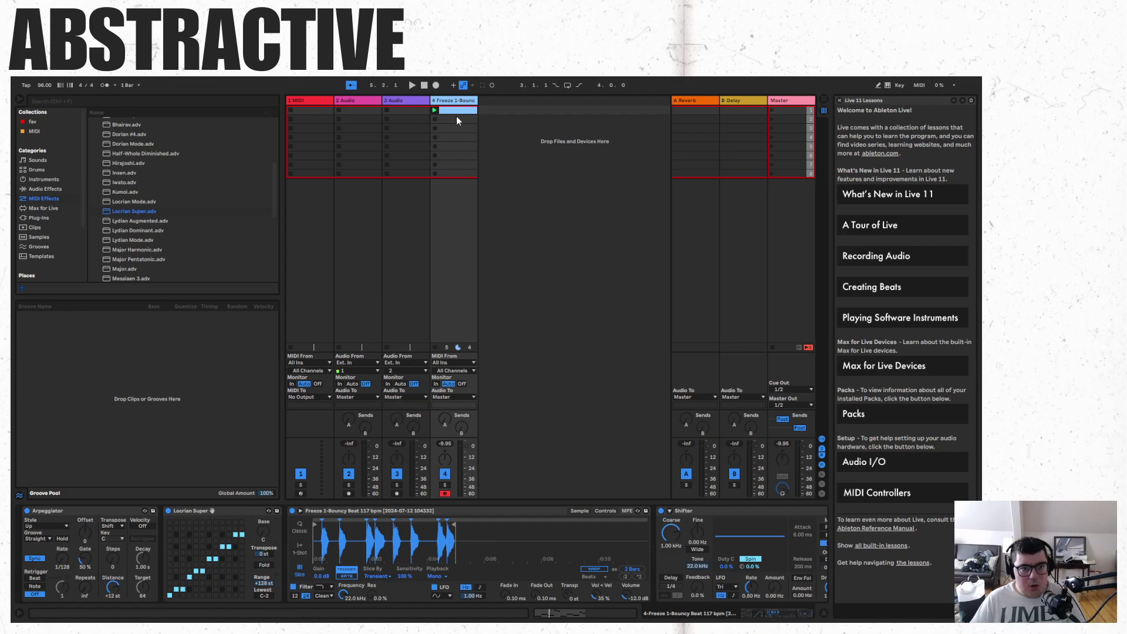
Place the sliced clip at bar 1 in Arrangement View, repeat it across four bars, and play it with its notes shown.
{"action": "key", "text": "Tab"}
{"action": "left_click_drag", "start_coordinate": [460, 108], "coordinate": [290, 272]}
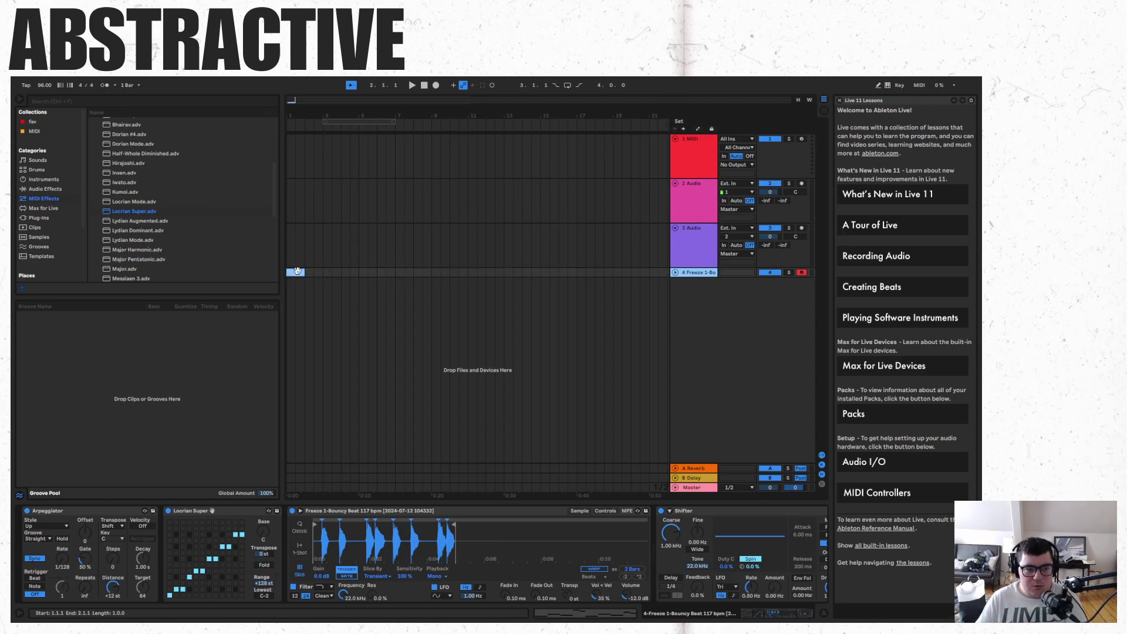
{"action": "left_click", "coordinate": [435, 85]}
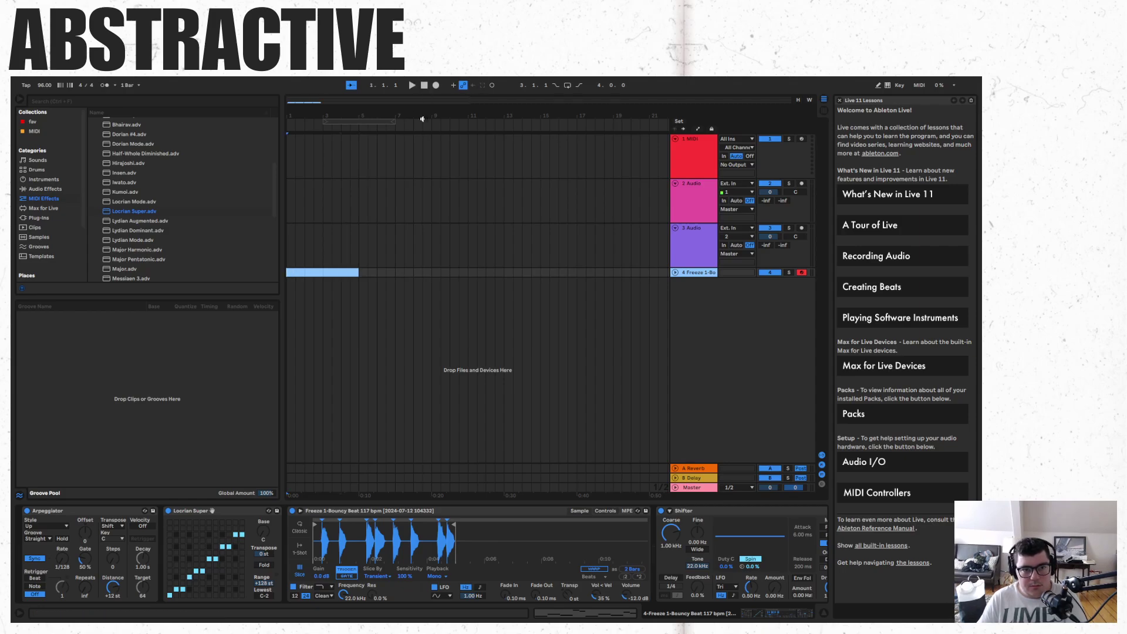
{"action": "key", "text": "space"}
{"action": "key", "text": "shift+Tab"}
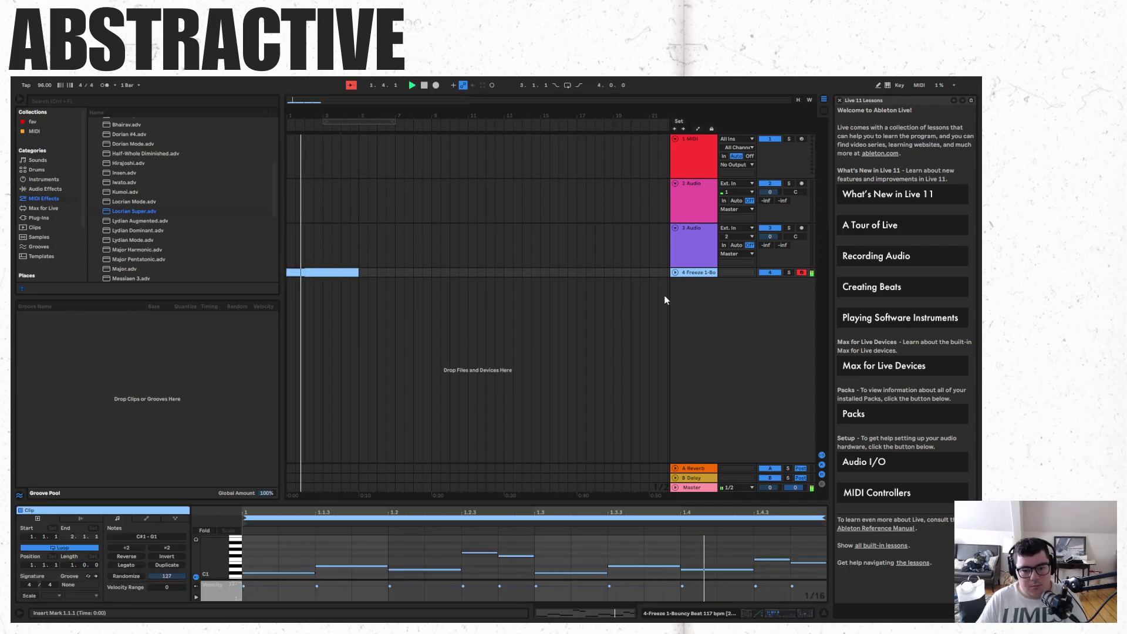
Delete the three empty MIDI and audio tracks above the Simpler track.
{"action": "left_click", "coordinate": [699, 239]}
{"action": "left_click", "coordinate": [699, 171], "text": "shift"}
{"action": "right_click", "coordinate": [701, 167]}
{"action": "left_click", "coordinate": [722, 200]}
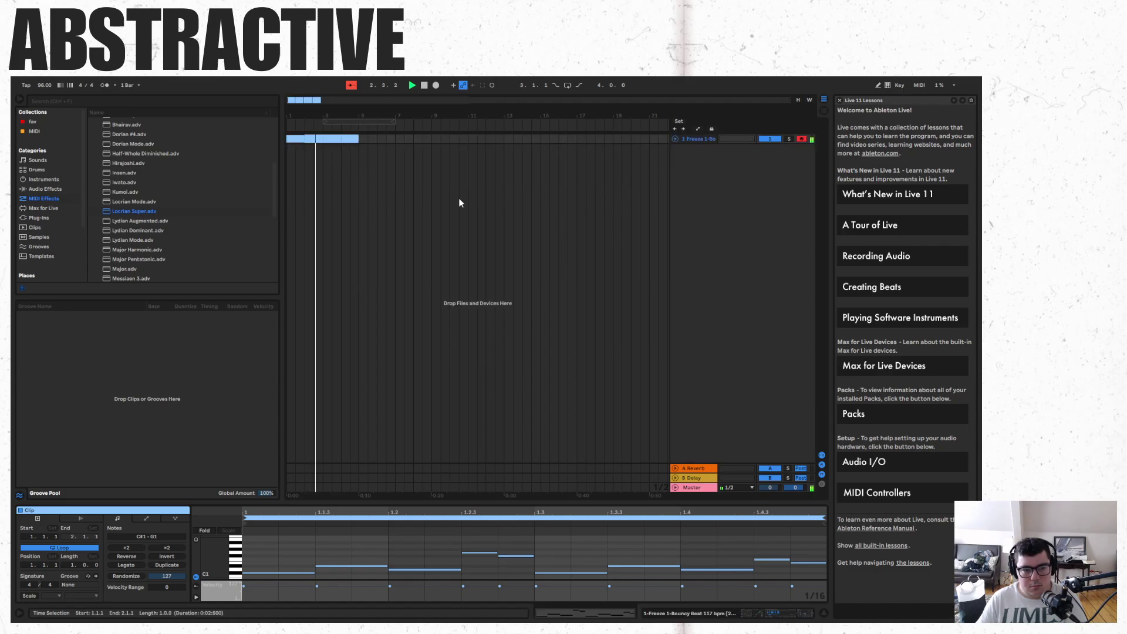
Load C78 Substance Kit from the Drums category onto a new track and audition its sounds.
{"action": "left_click", "coordinate": [37, 169]}
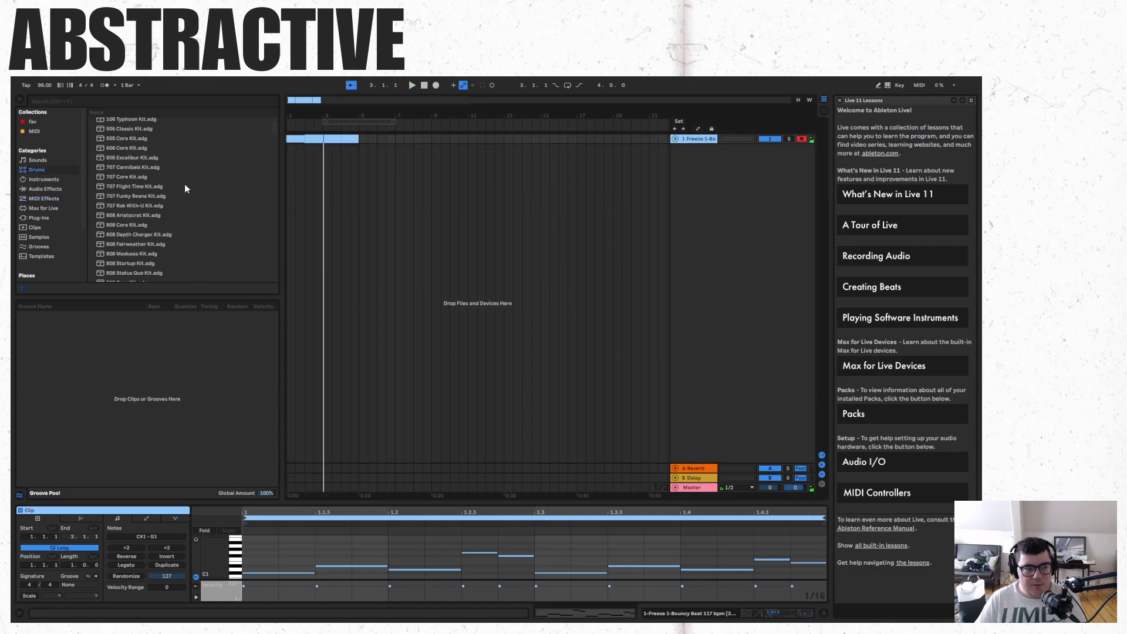
{"action": "scroll", "coordinate": [186, 184], "scroll_direction": "down", "scroll_amount": 10}
{"action": "left_click_drag", "start_coordinate": [287, 208], "coordinate": [339, 184]}
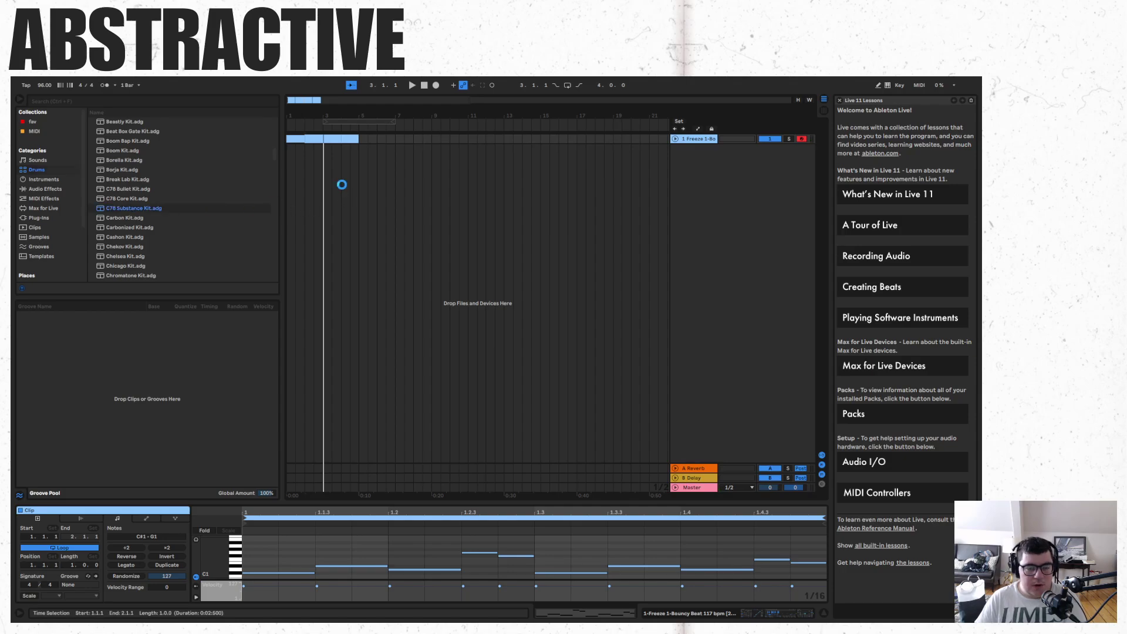
{"action": "key", "text": "s"}
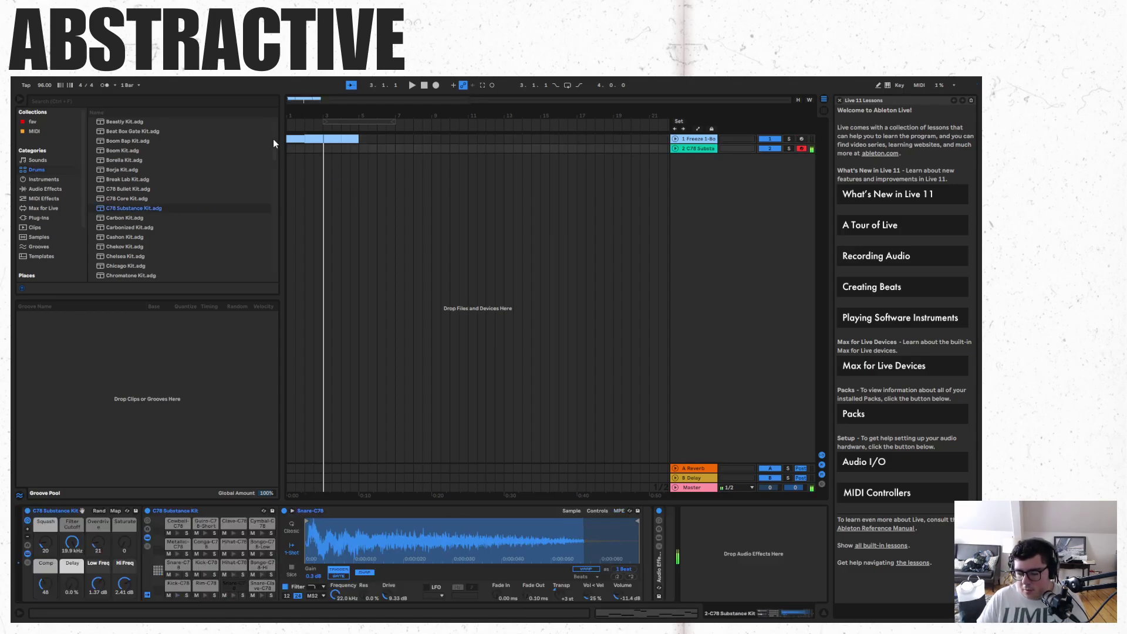
{"action": "key", "text": "s"}
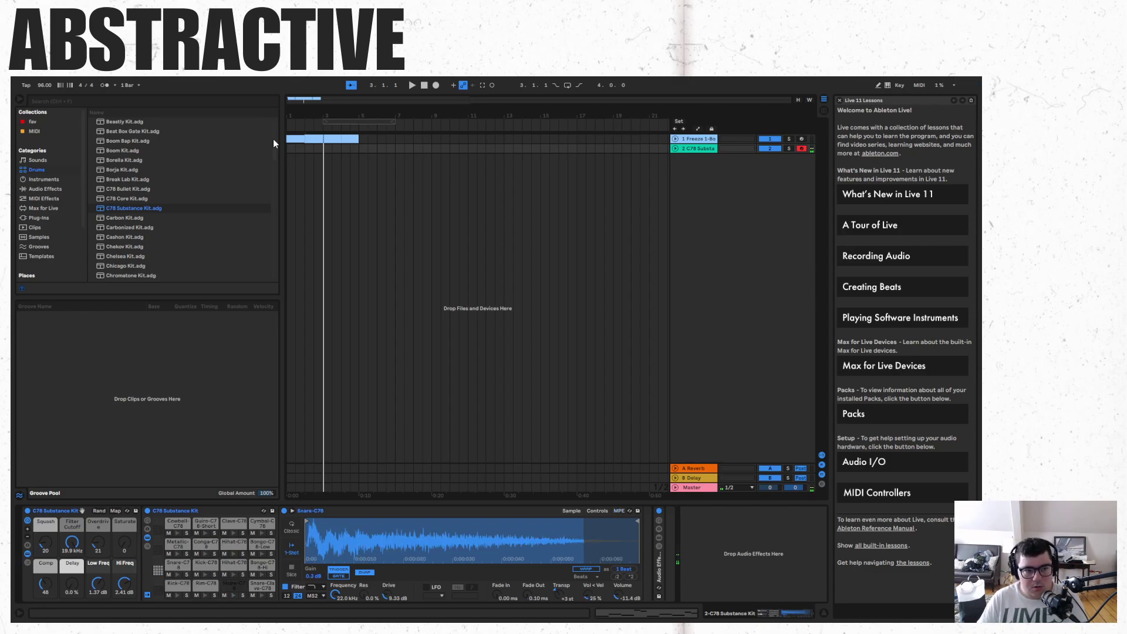
Create a one-bar clip on the C78 Substance Kit track in Session View, enter a drum pattern and launch it.
{"action": "left_click", "coordinate": [293, 149]}
{"action": "key", "text": "space"}
{"action": "key", "text": "Tab"}
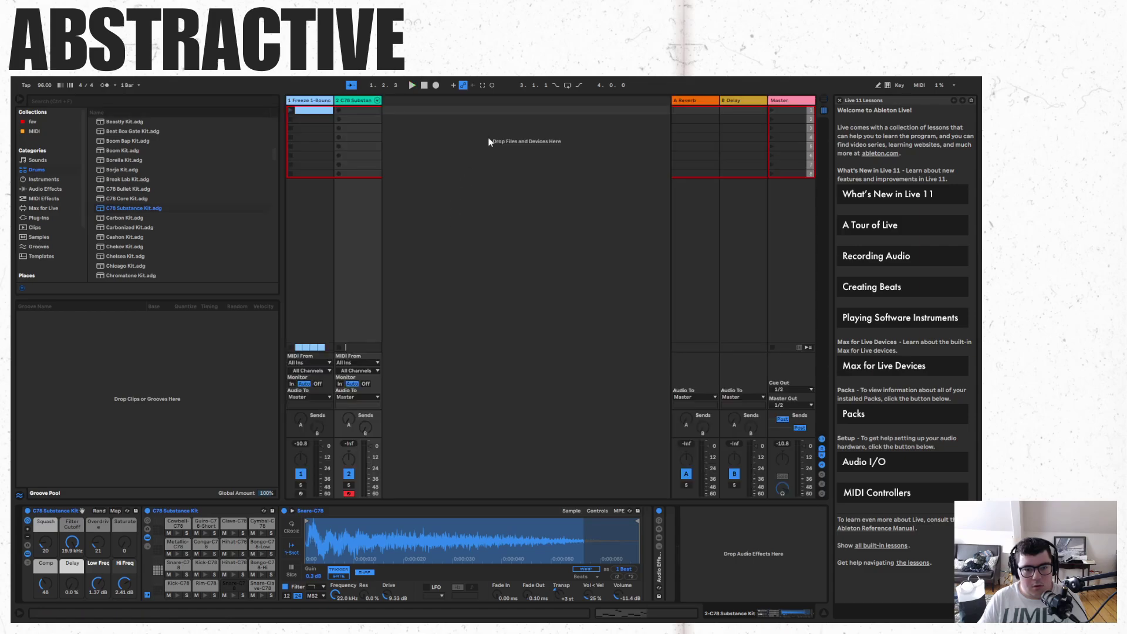
{"action": "double_click", "coordinate": [359, 111]}
{"action": "key", "text": "a"}
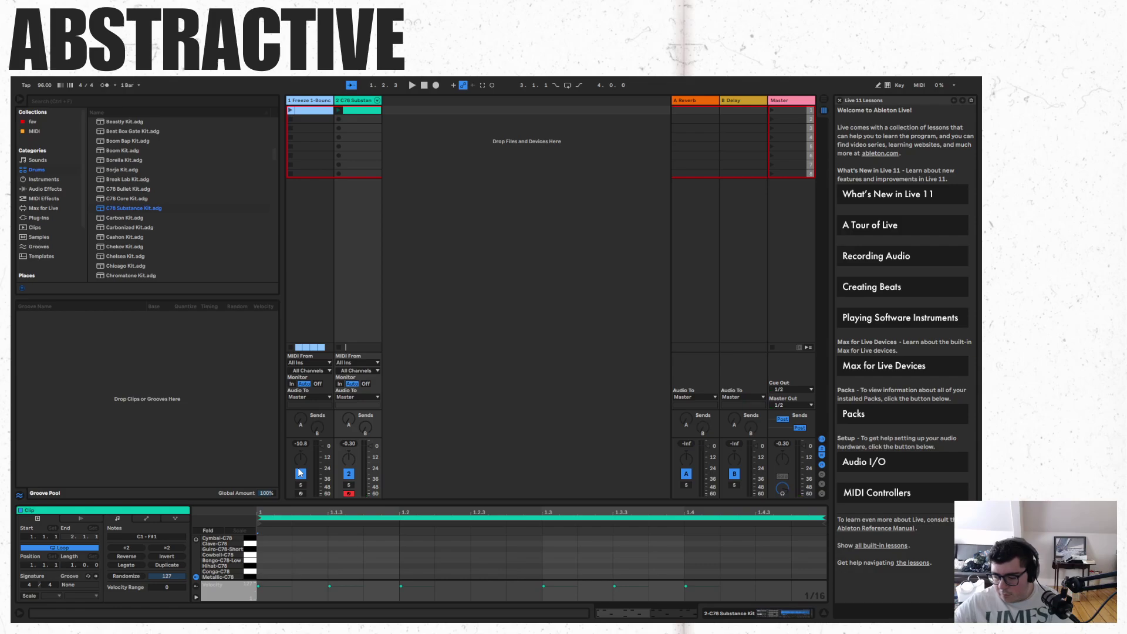
{"action": "key", "text": "alt+e"}
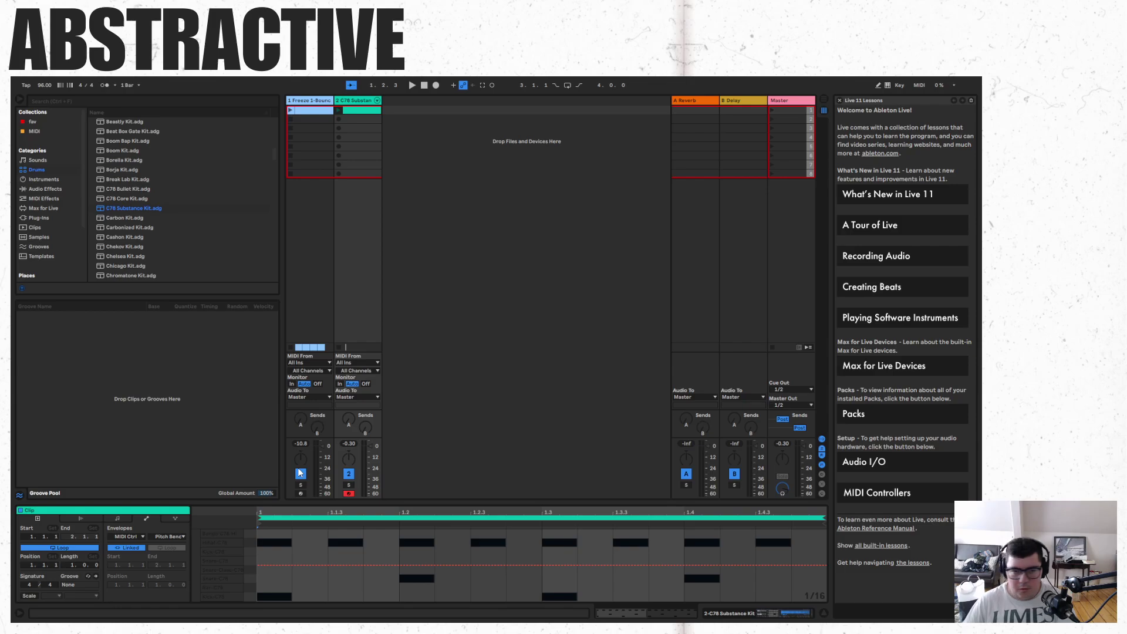
{"action": "left_click", "coordinate": [338, 110]}
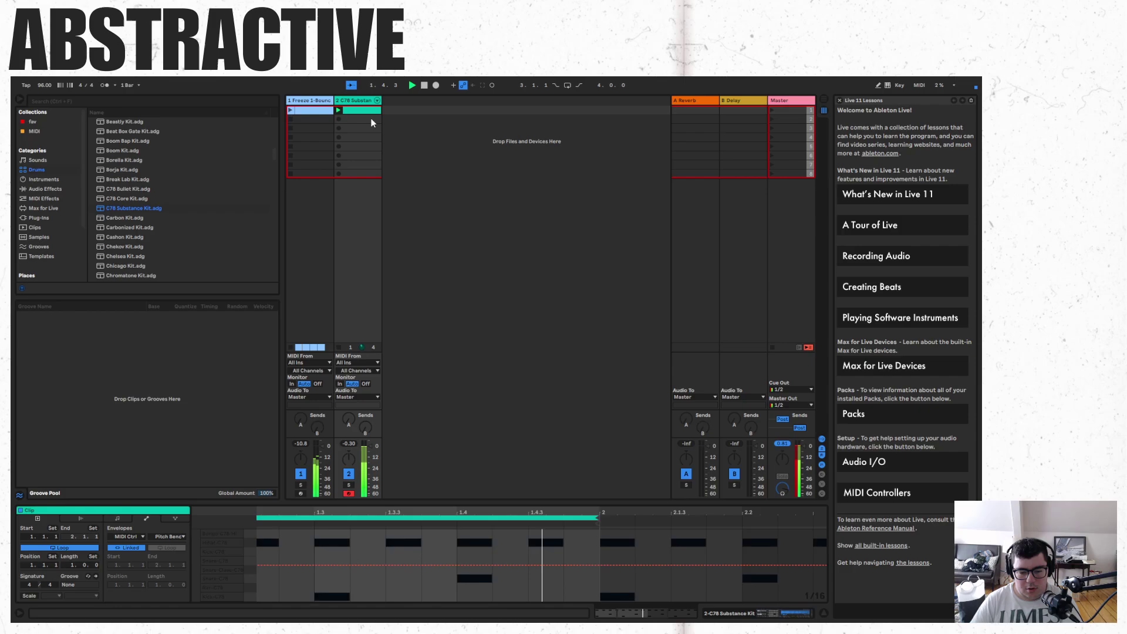
Place the drum clip across bars 3 and 4 in Arrangement View and play from bar 3.
{"action": "key", "text": "Tab"}
{"action": "left_click_drag", "start_coordinate": [441, 272], "coordinate": [323, 151]}
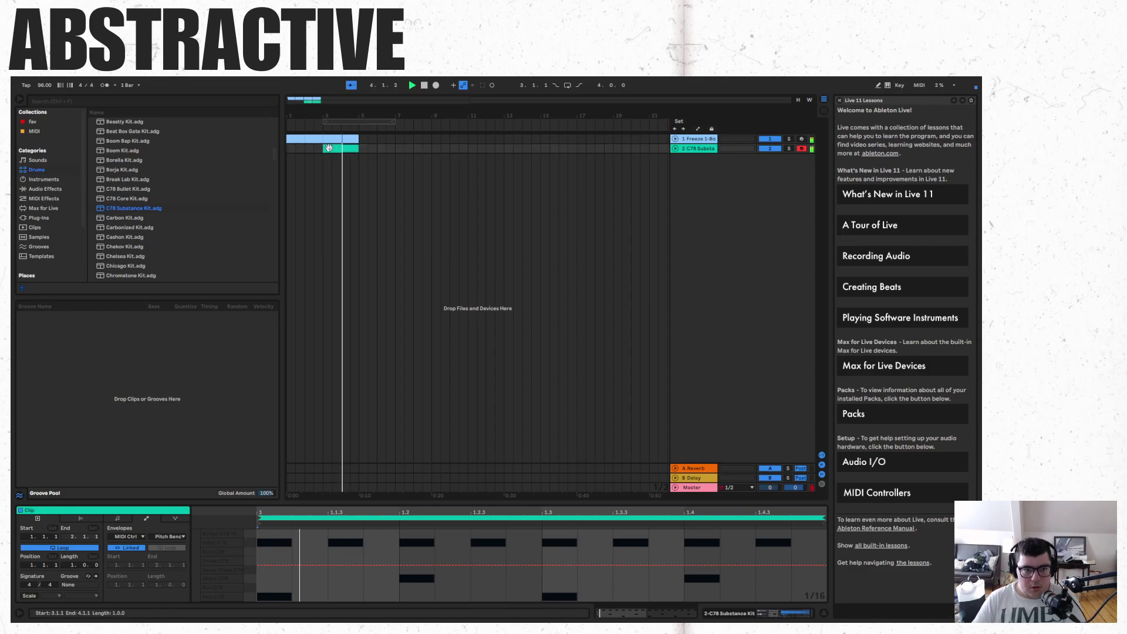
{"action": "left_click", "coordinate": [326, 176]}
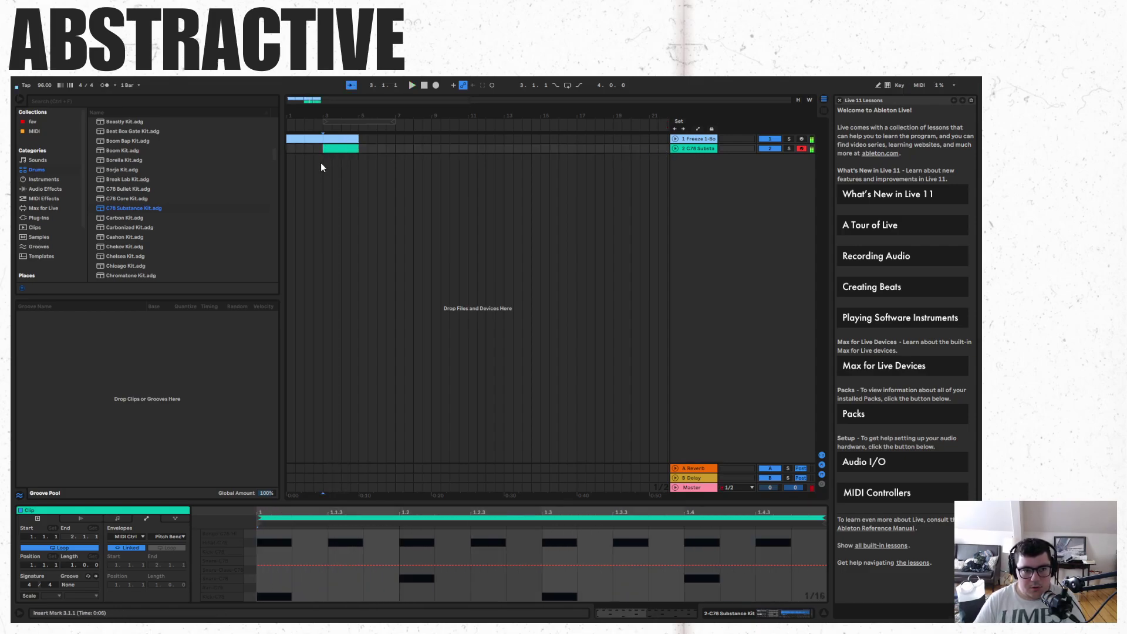
{"action": "left_click", "coordinate": [321, 159]}
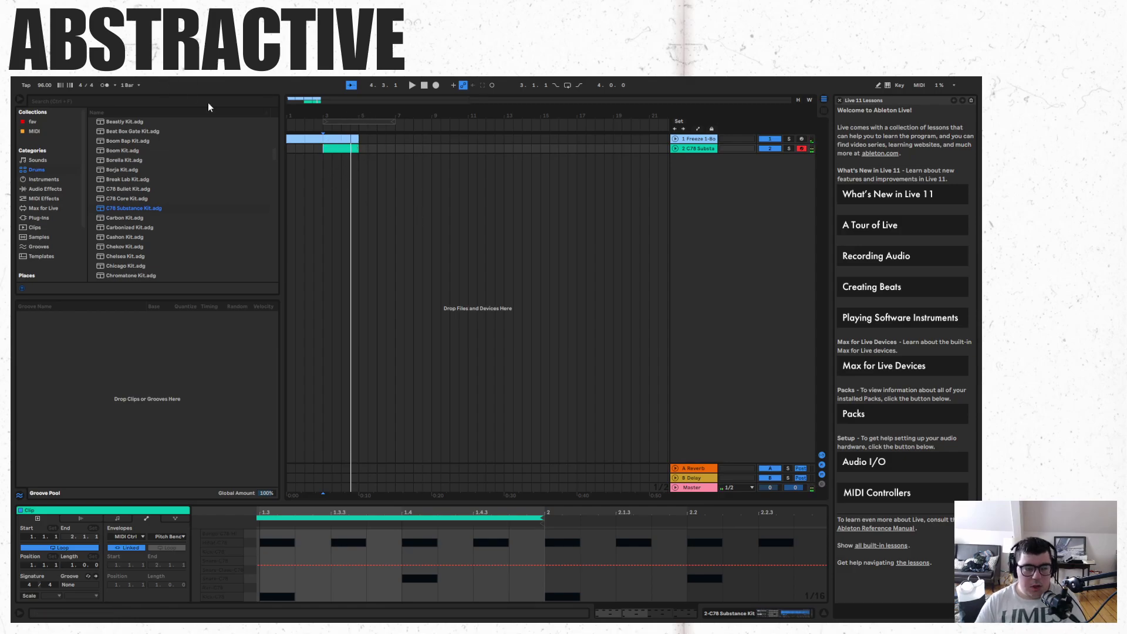
Delete the drum kit track and place the sample Bouncy Beat 117 bpm.aif at bar 1 on a new audio track.
{"action": "right_click", "coordinate": [718, 153]}
{"action": "left_click", "coordinate": [727, 172]}
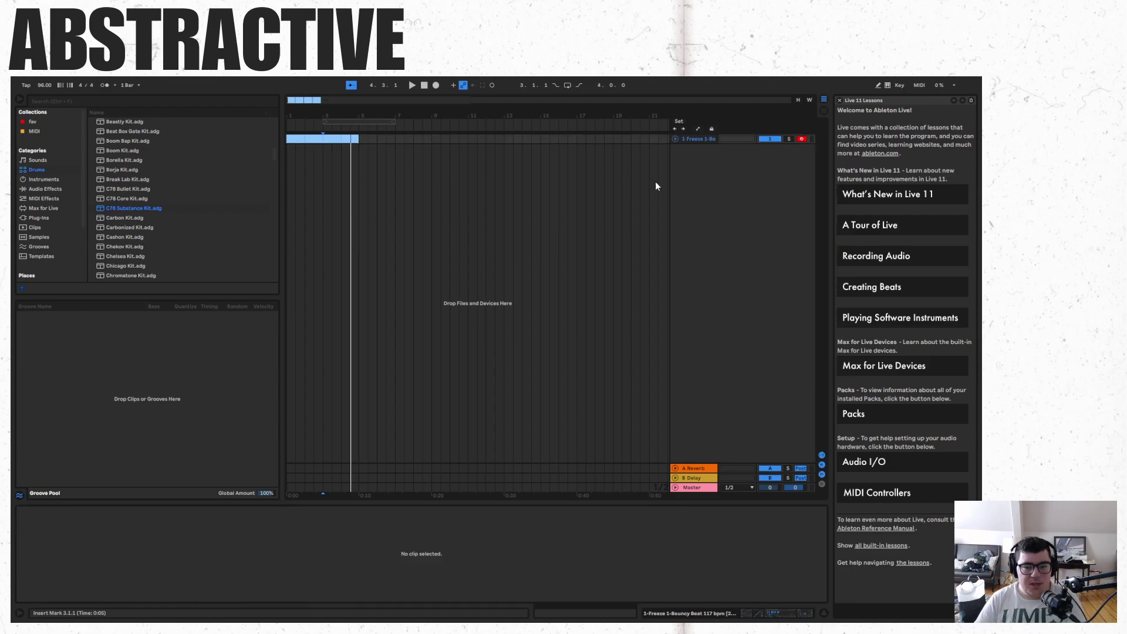
{"action": "scroll", "coordinate": [45, 239], "scroll_direction": "down", "scroll_amount": 4}
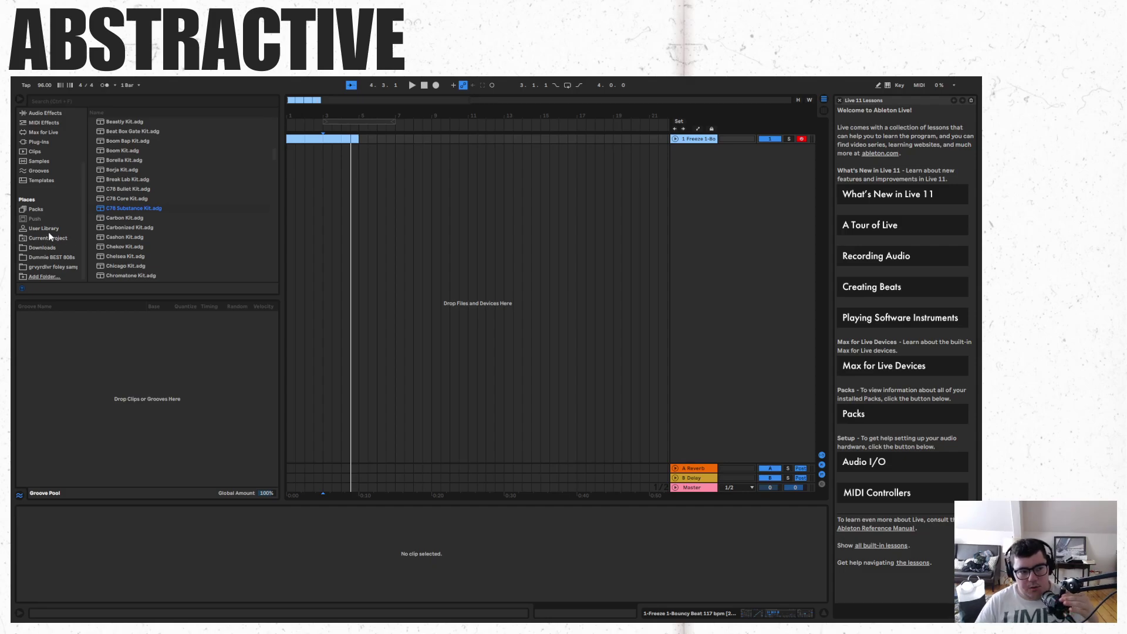
{"action": "left_click", "coordinate": [39, 164]}
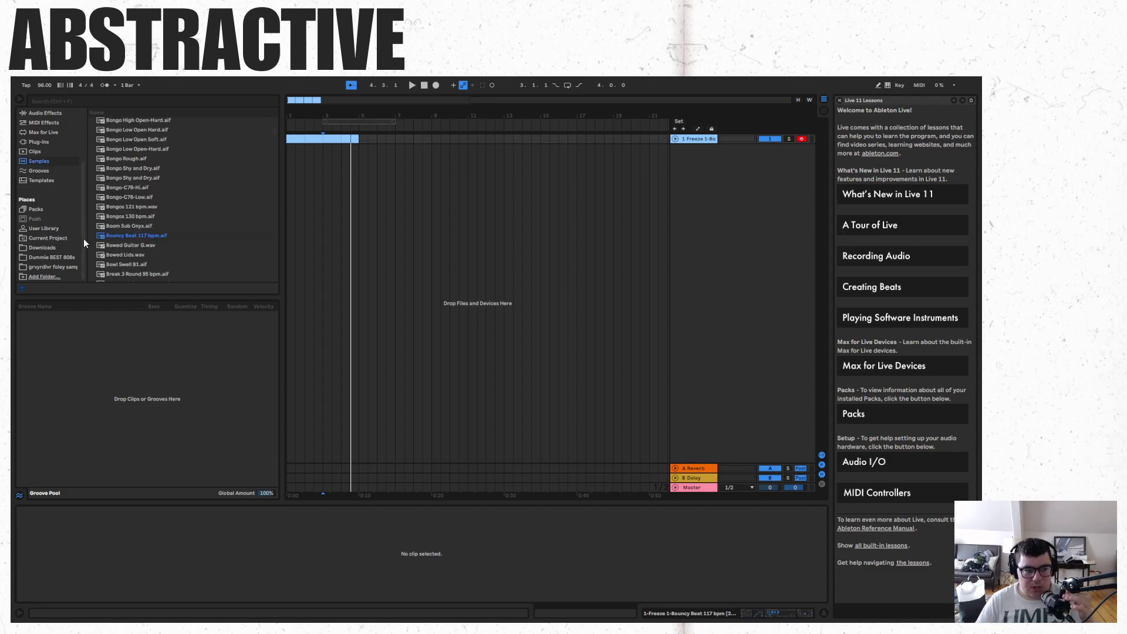
{"action": "left_click", "coordinate": [134, 235]}
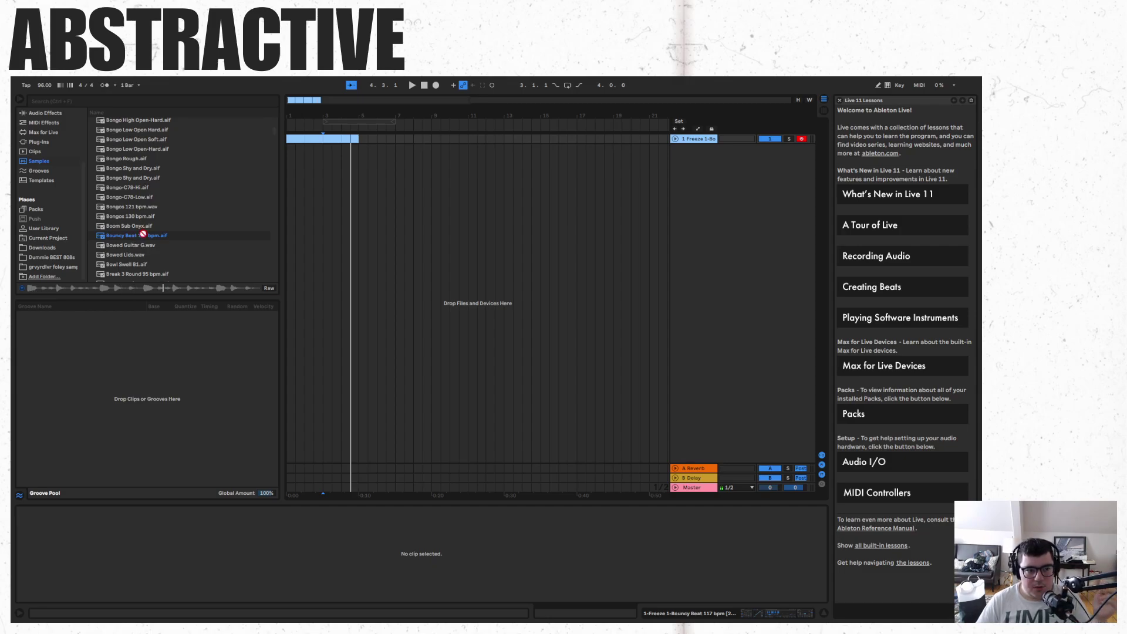
{"action": "left_click_drag", "start_coordinate": [143, 234], "coordinate": [300, 149]}
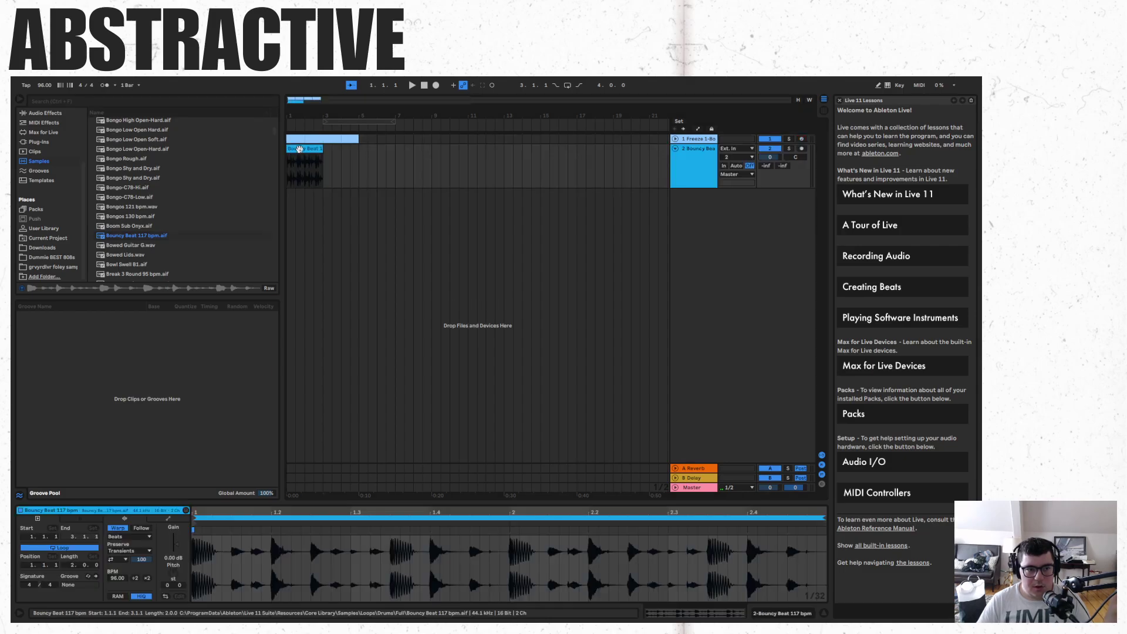
Play the arrangement with the Bouncy Beat track soloed, and turn the solo off to hear both tracks together.
{"action": "left_click", "coordinate": [295, 137]}
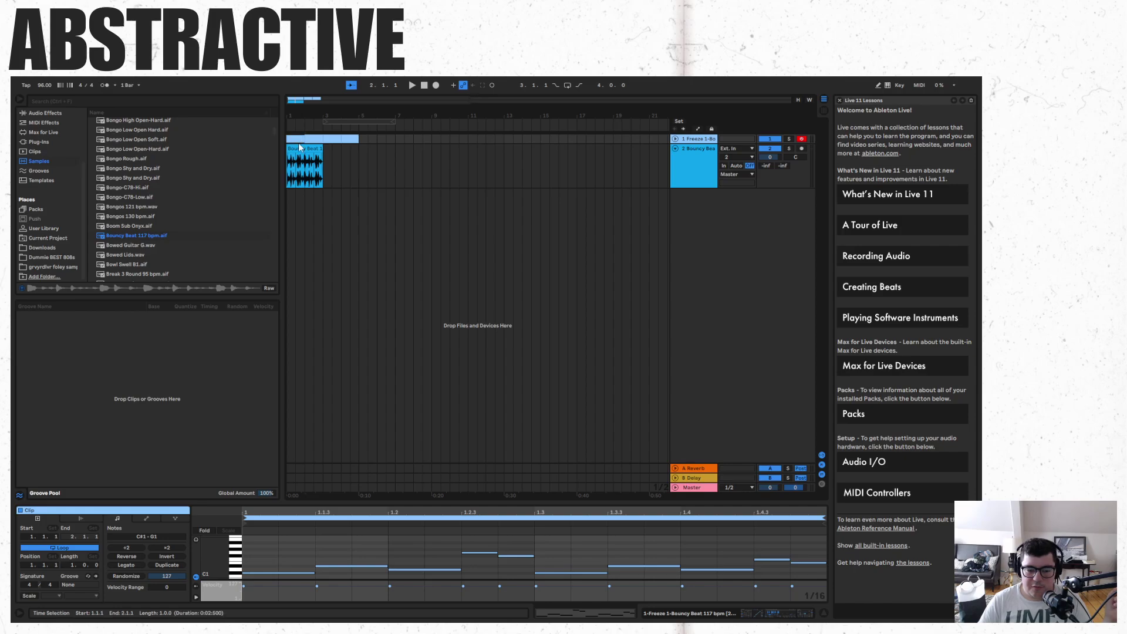
{"action": "left_click", "coordinate": [771, 140]}
{"action": "key", "text": "space"}
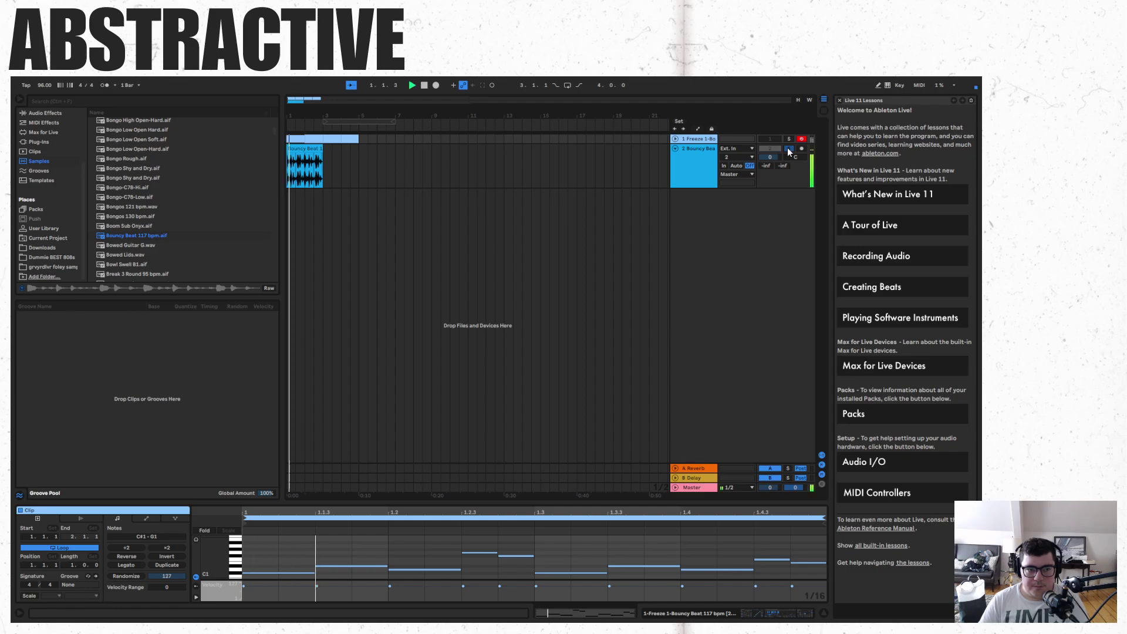
{"action": "left_click", "coordinate": [787, 148]}
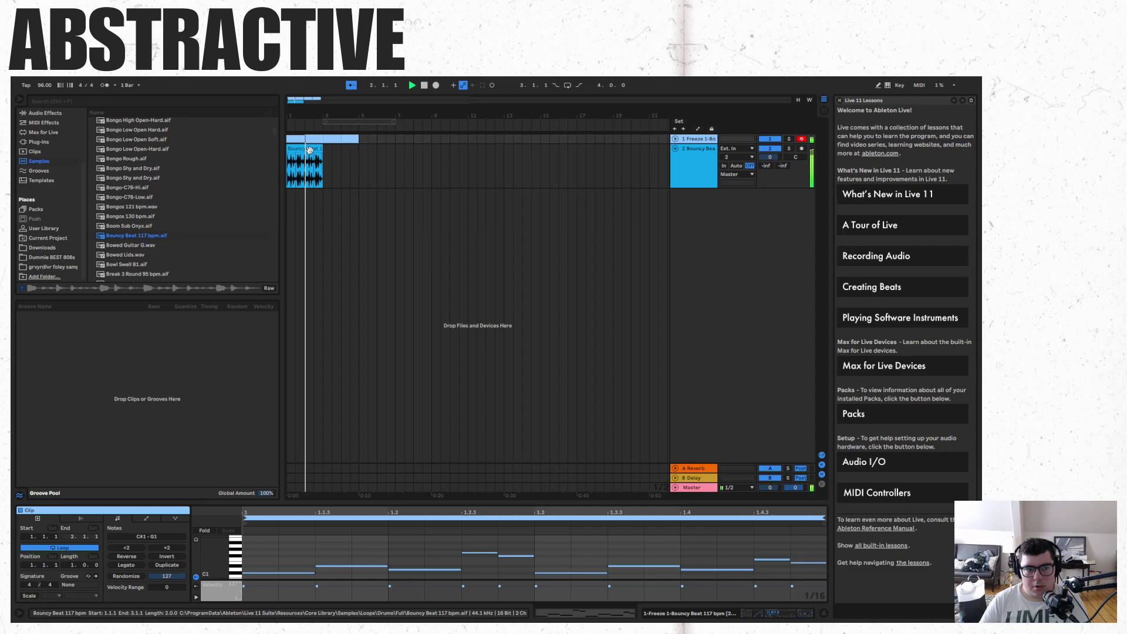
Duplicate the Bouncy Beat clip to fill bars 3 and 4 and stop playback with the bar 2 sliced clip selected.
{"action": "left_click", "coordinate": [310, 151]}
{"action": "key", "text": "ctrl+d"}
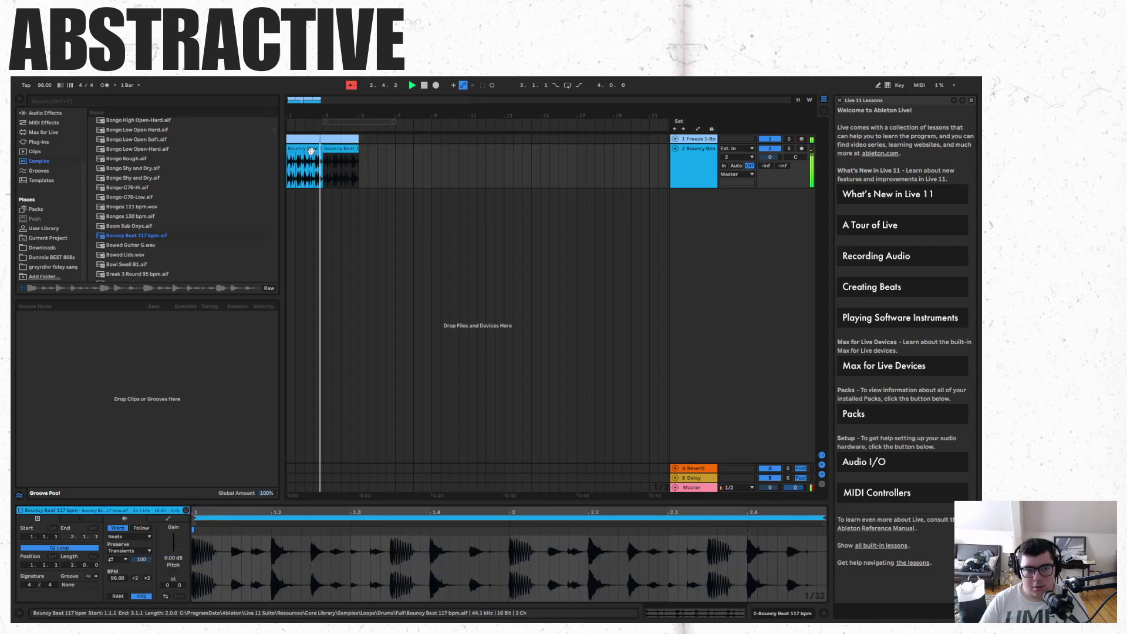
{"action": "left_click", "coordinate": [318, 139]}
{"action": "key", "text": "space"}
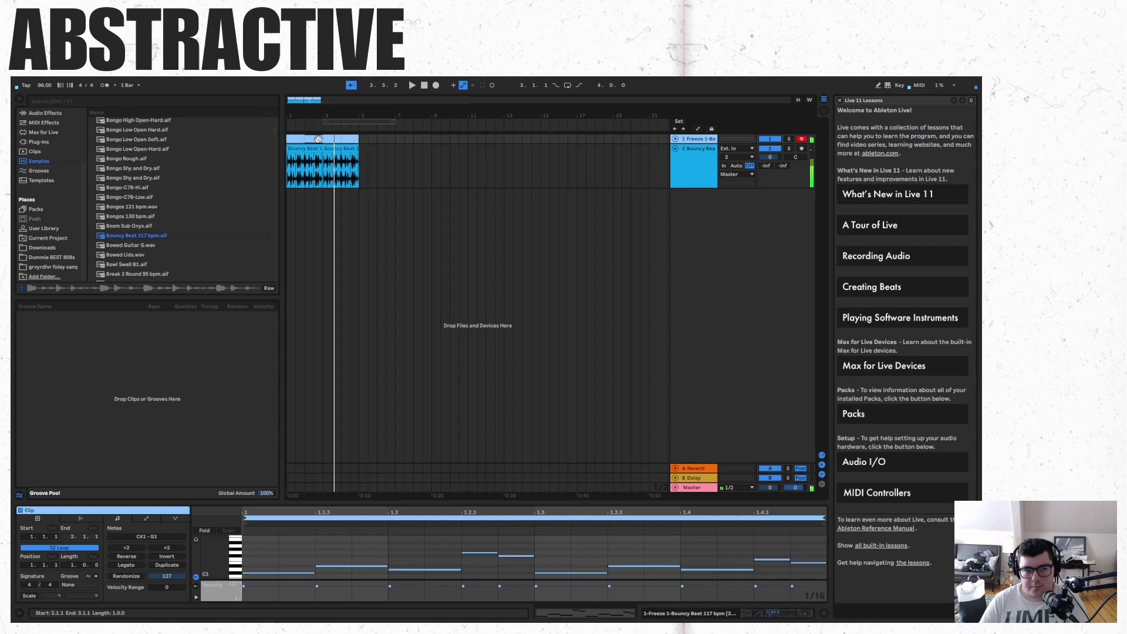
Raise the last two notes of the sliced clip at bar 2 by one semitone and play the arrangement.
{"action": "left_click_drag", "start_coordinate": [812, 551], "coordinate": [772, 582]}
{"action": "key", "text": "Up"}
{"action": "key", "text": "Up"}
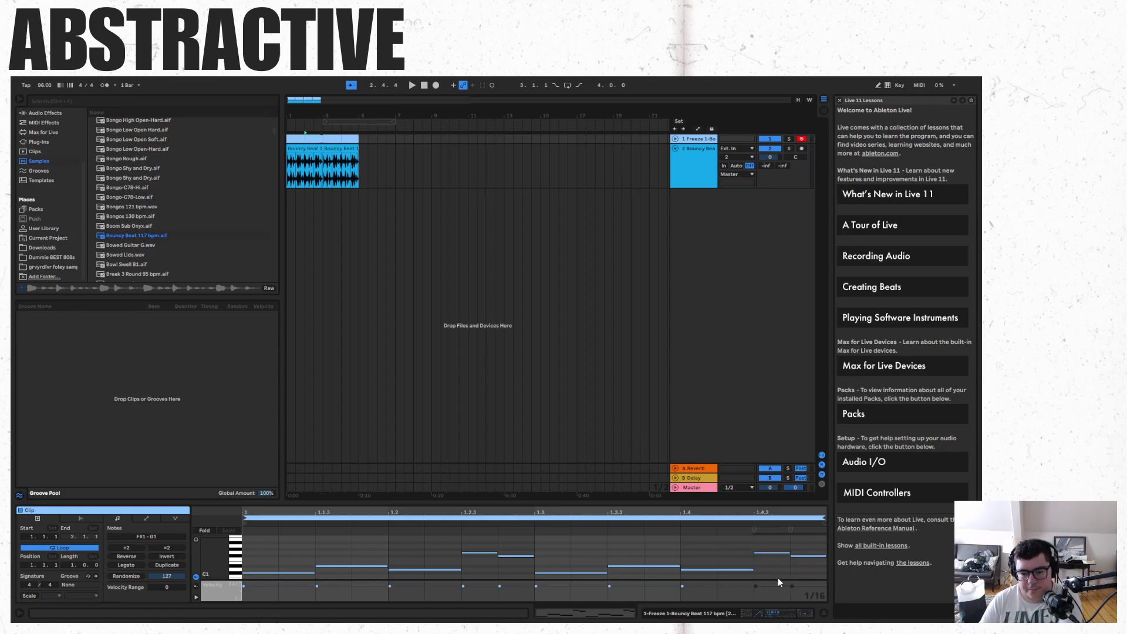
{"action": "key", "text": "Down"}
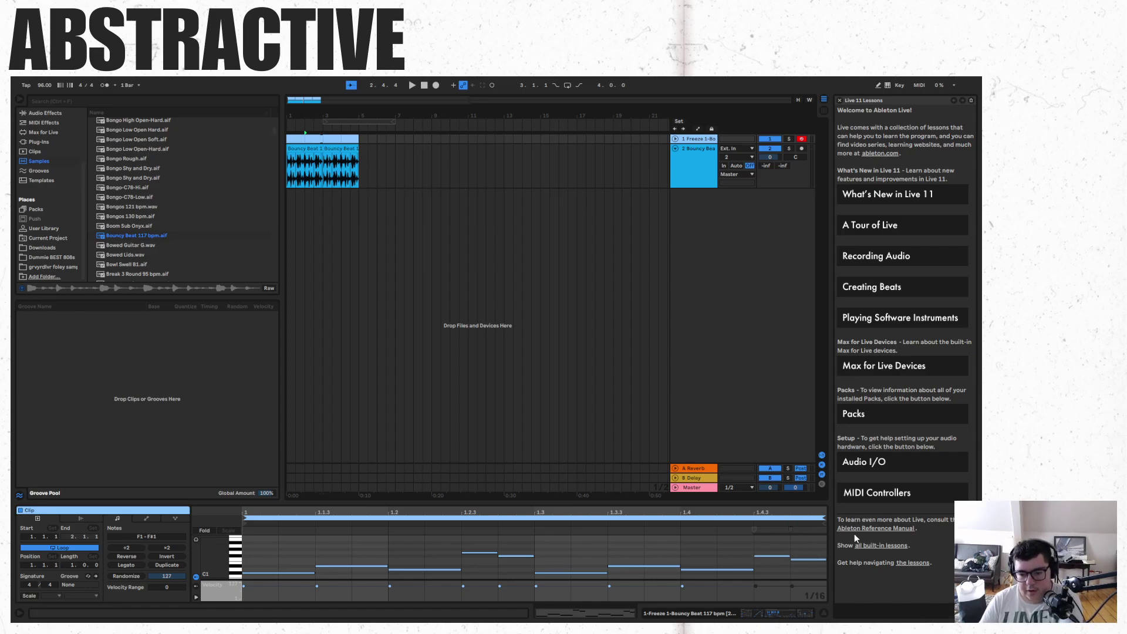
{"action": "key", "text": "space"}
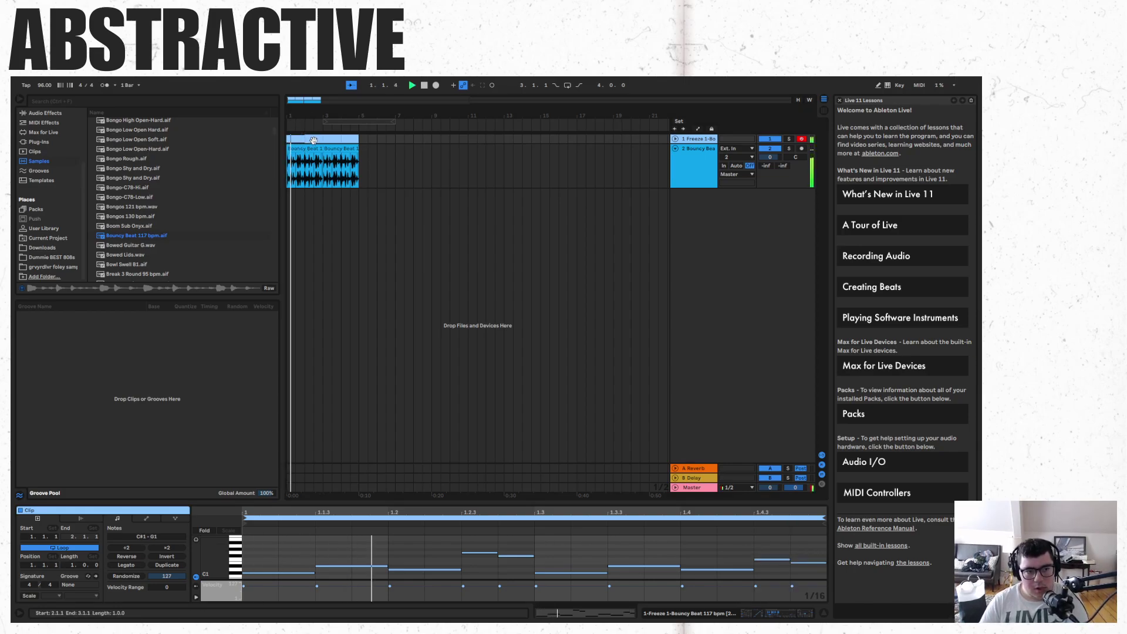
{"action": "key", "text": "ctrl+a"}
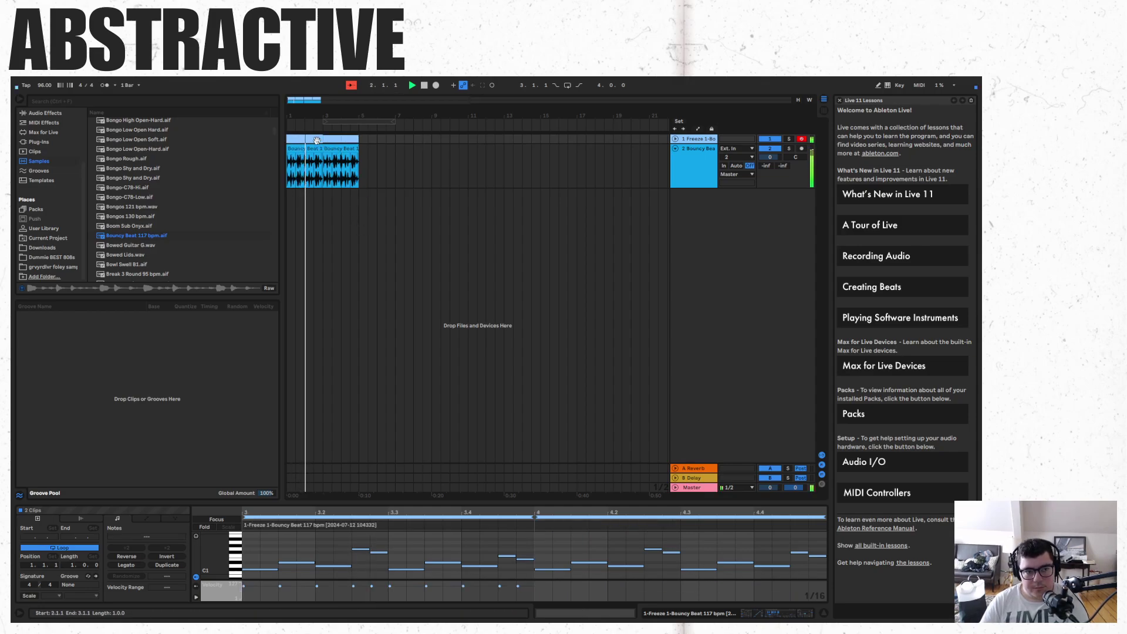
{"action": "left_click", "coordinate": [315, 140]}
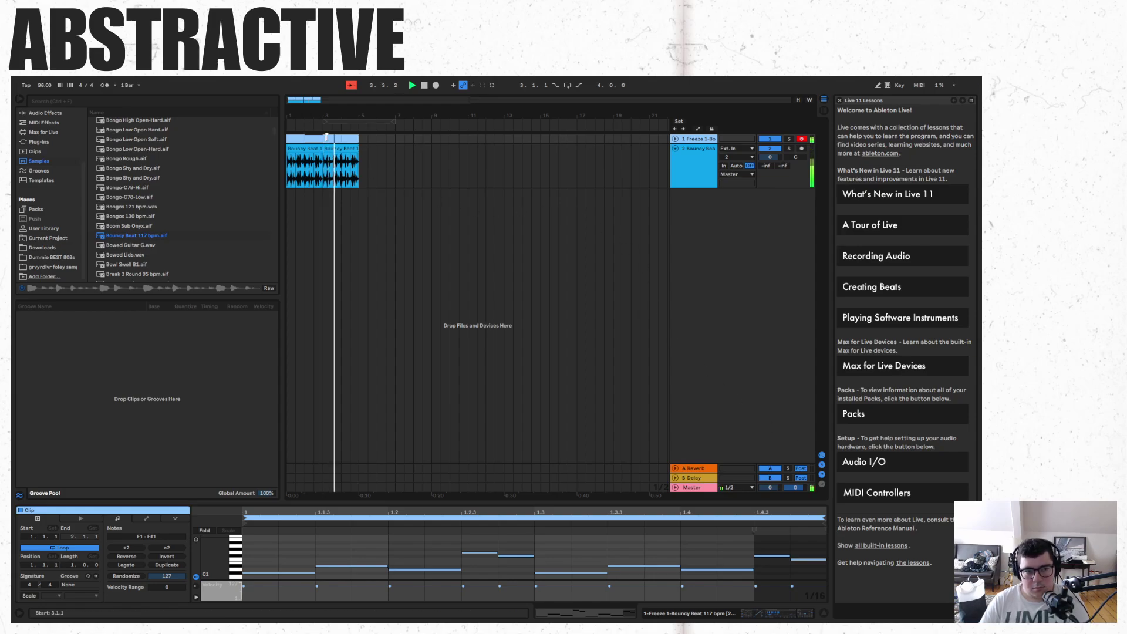
Solo the Bouncy Beat audio track and play it from 2.3.1.
{"action": "left_click", "coordinate": [332, 161]}
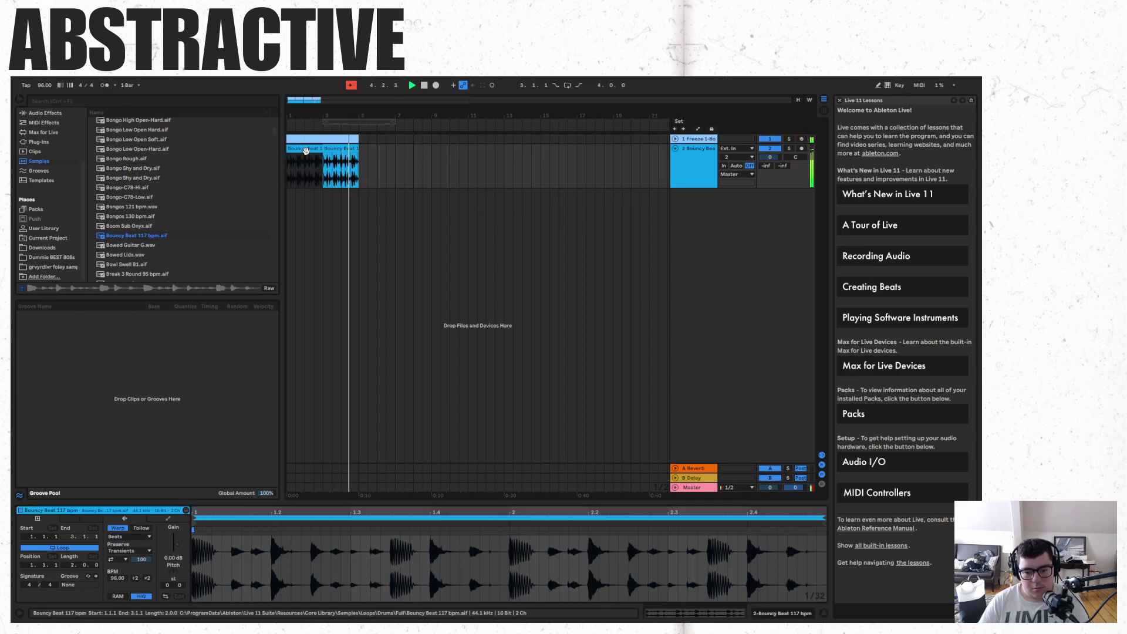
{"action": "left_click", "coordinate": [790, 151]}
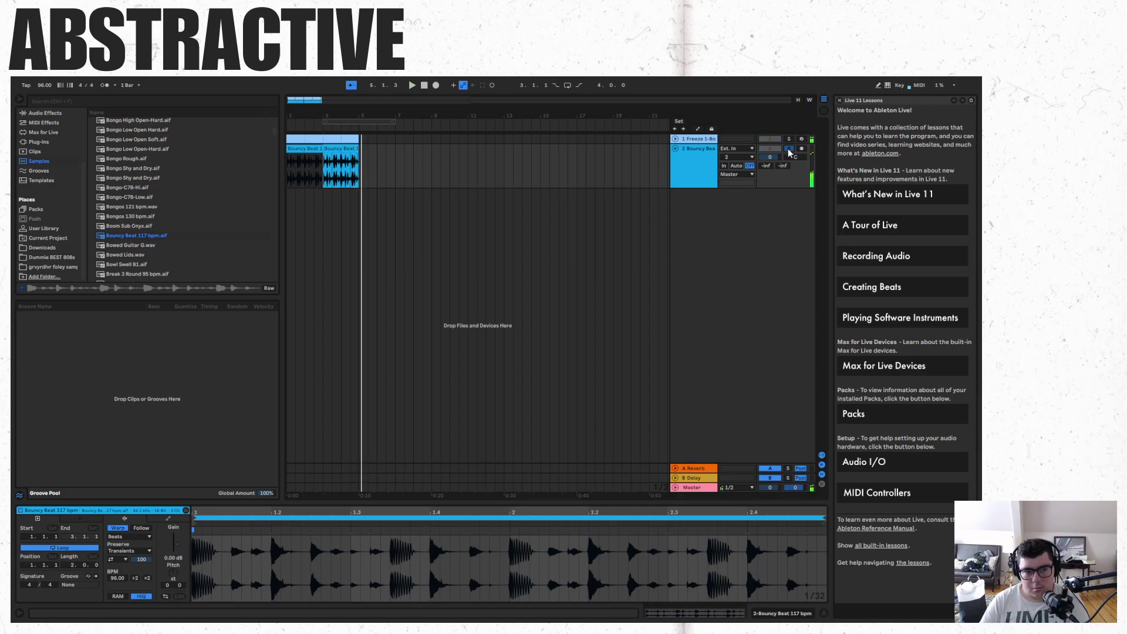
{"action": "left_click", "coordinate": [314, 176]}
{"action": "key", "text": "space"}
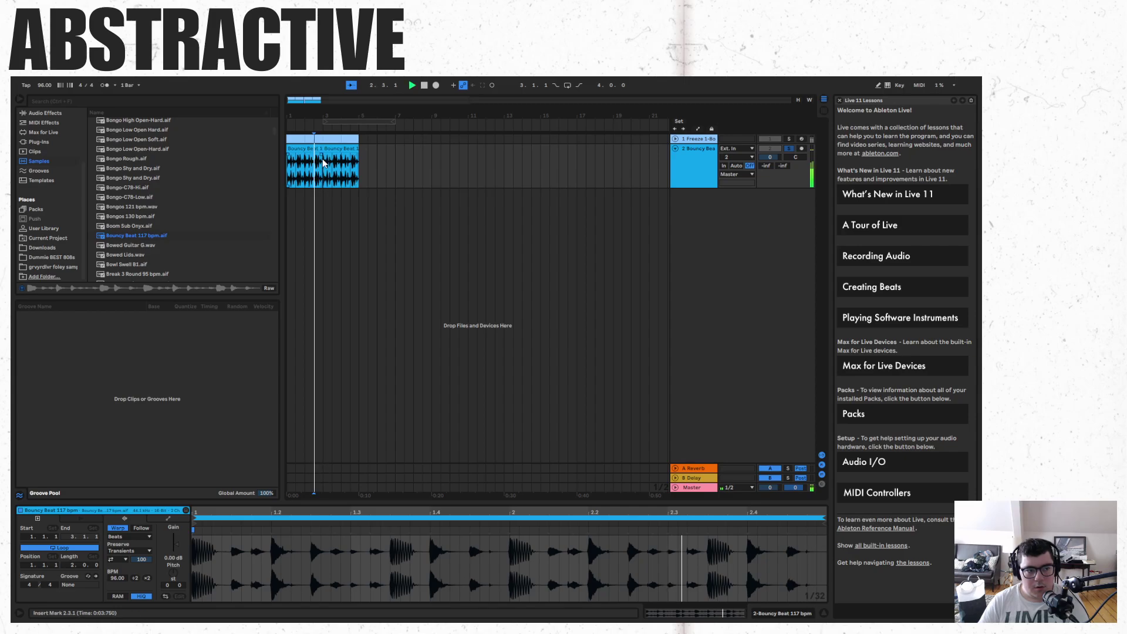
Stop playback and look through the Max for Live and MIDI Effects categories in the browser.
{"action": "left_click", "coordinate": [56, 143]}
{"action": "left_click", "coordinate": [46, 132]}
{"action": "scroll", "coordinate": [47, 176], "scroll_direction": "up", "scroll_amount": 3}
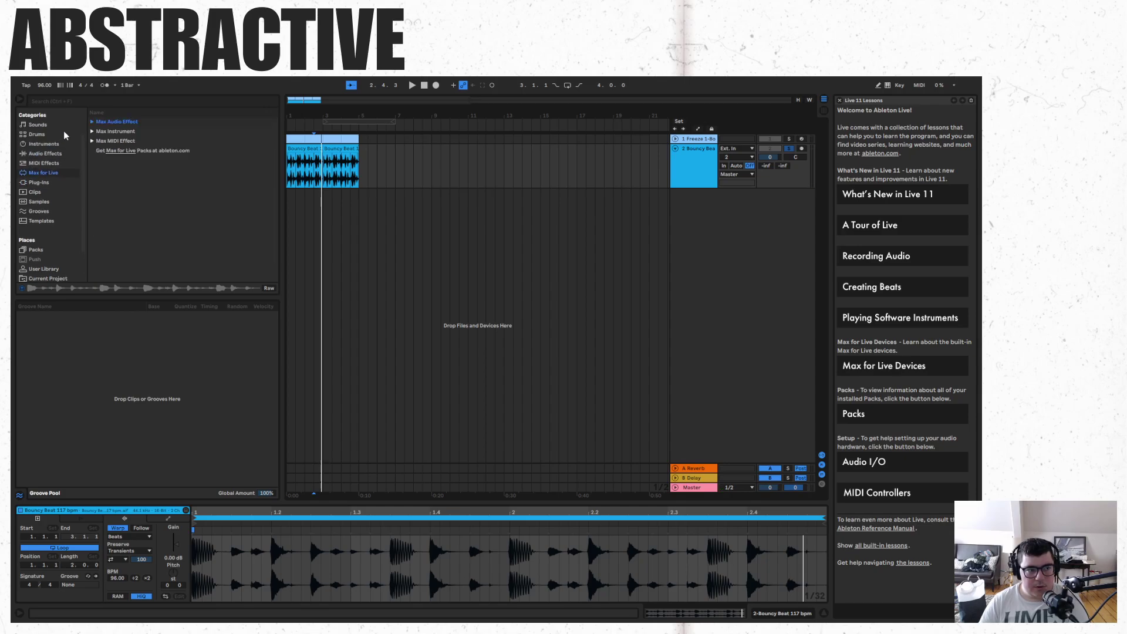
{"action": "left_click", "coordinate": [93, 123]}
{"action": "left_click", "coordinate": [93, 122]}
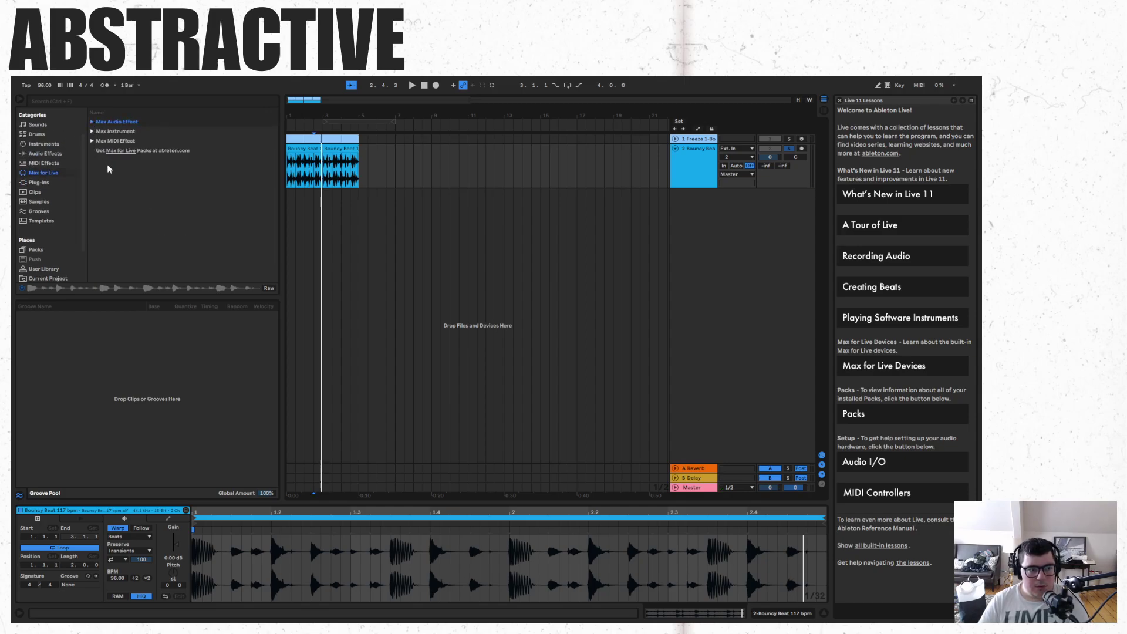
{"action": "left_click", "coordinate": [44, 163]}
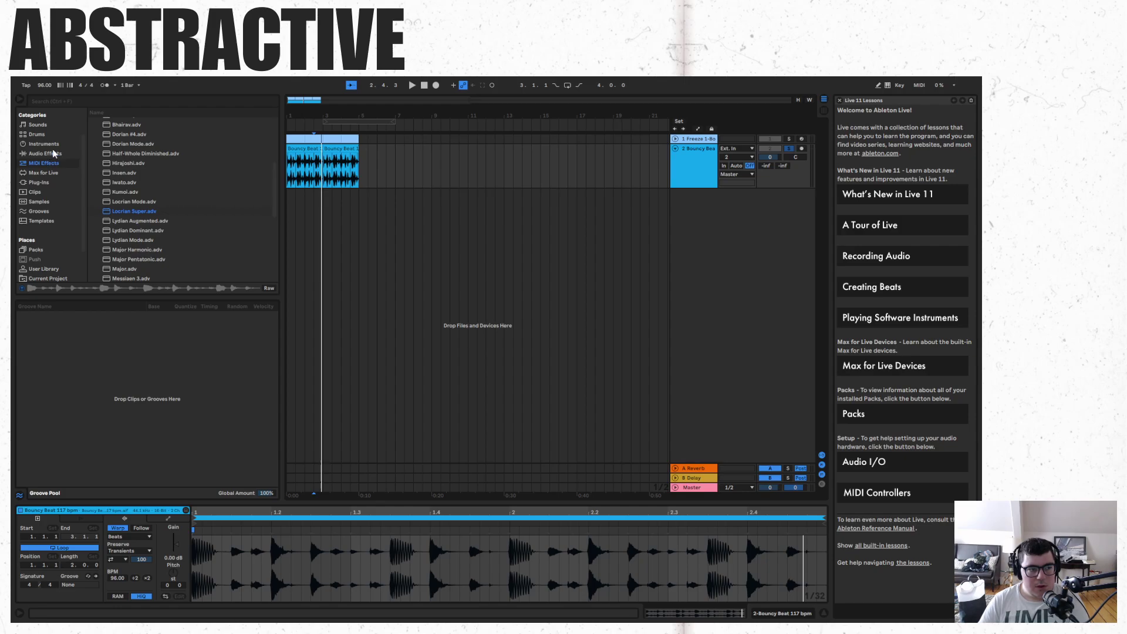
Load Gated Delay from the Delay & Loop audio effects onto the Bouncy Beat track and select the track's first clip.
{"action": "left_click", "coordinate": [54, 153]}
{"action": "scroll", "coordinate": [149, 242], "scroll_direction": "down", "scroll_amount": 1}
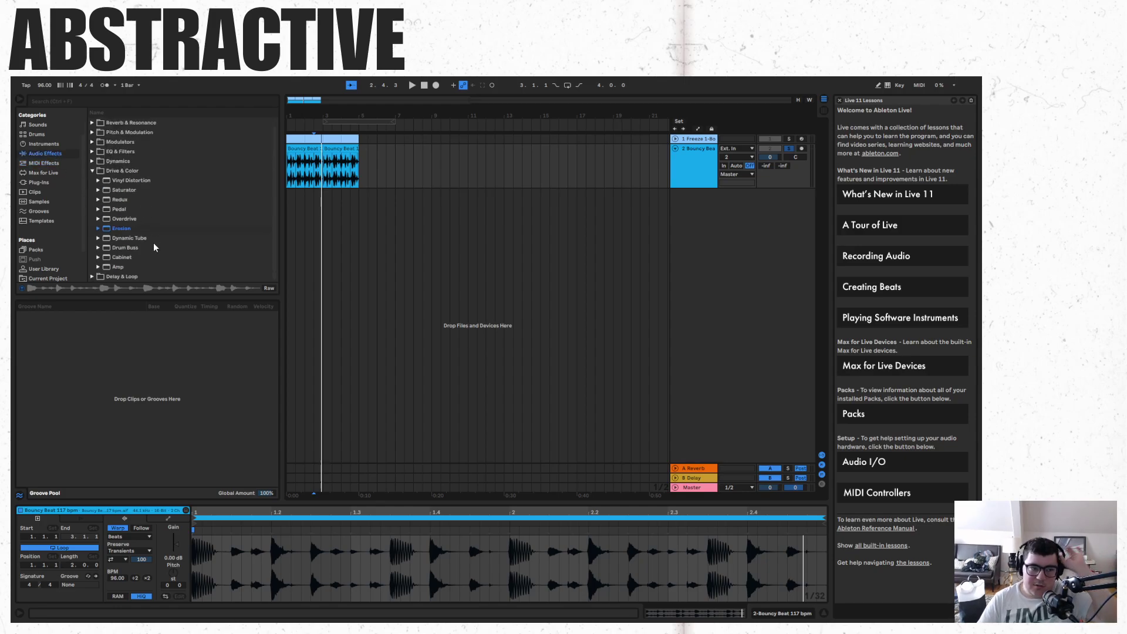
{"action": "left_click", "coordinate": [92, 170]}
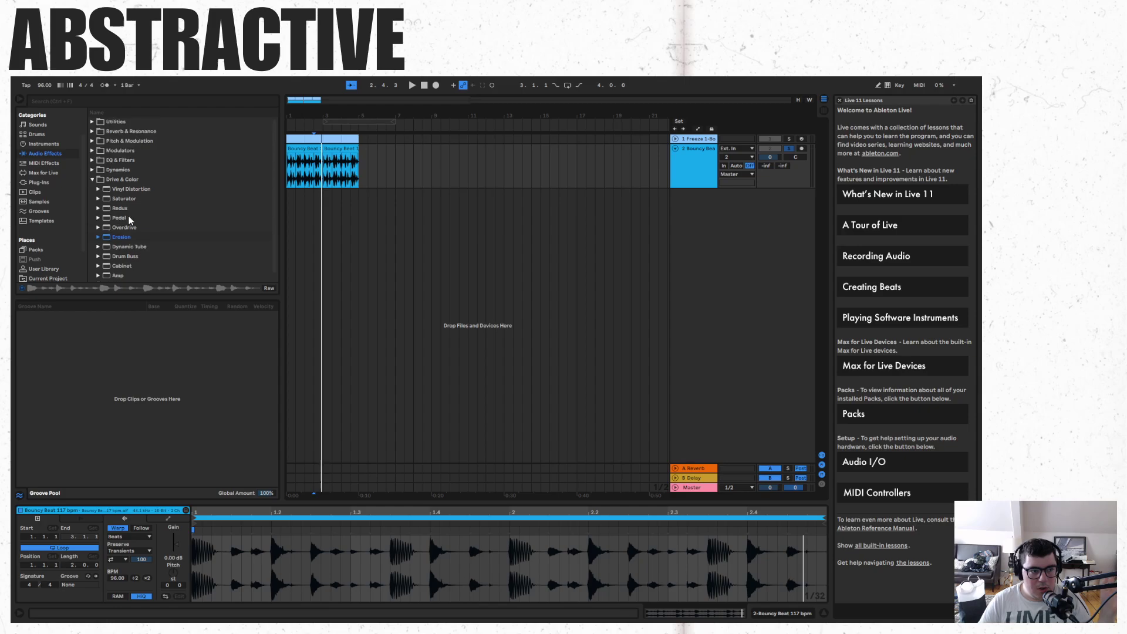
{"action": "left_click", "coordinate": [92, 170]}
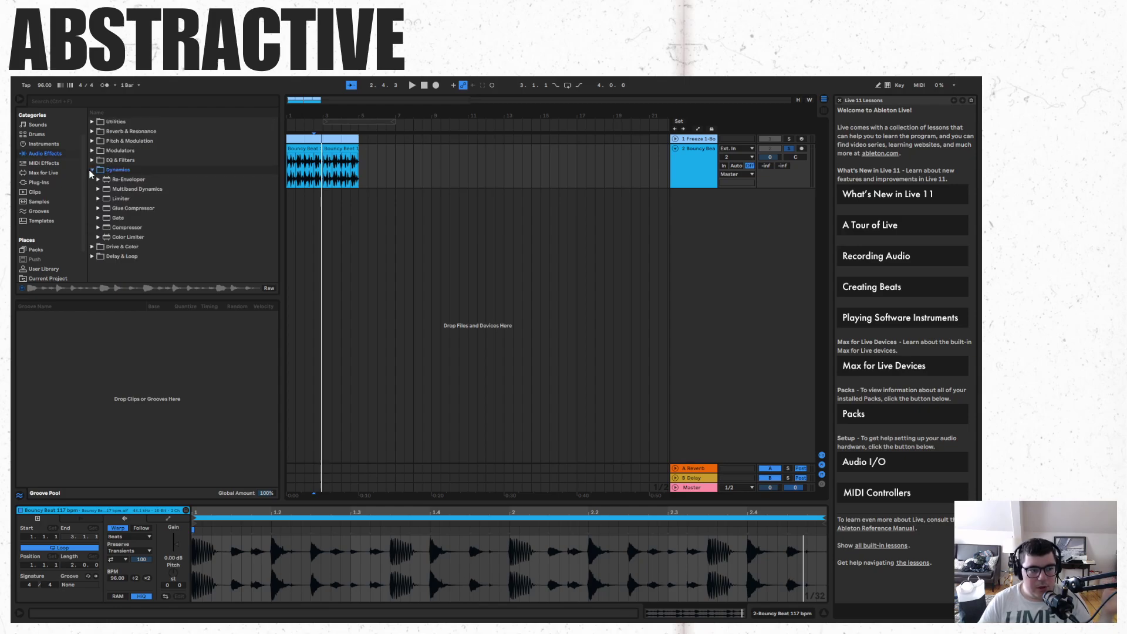
{"action": "left_click", "coordinate": [93, 256]}
{"action": "left_click_drag", "start_coordinate": [118, 228], "coordinate": [430, 169]}
{"action": "left_click", "coordinate": [297, 147]}
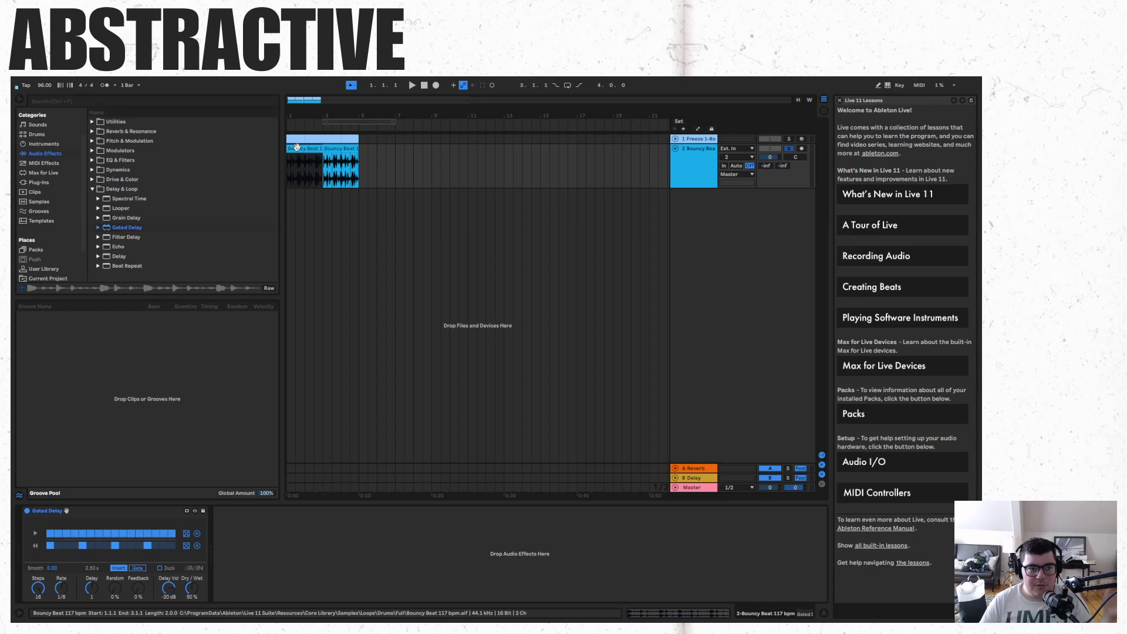
Leave only the last step active in Gated Delay's lower row and play the track from bar 1.
{"action": "left_click", "coordinate": [614, 229]}
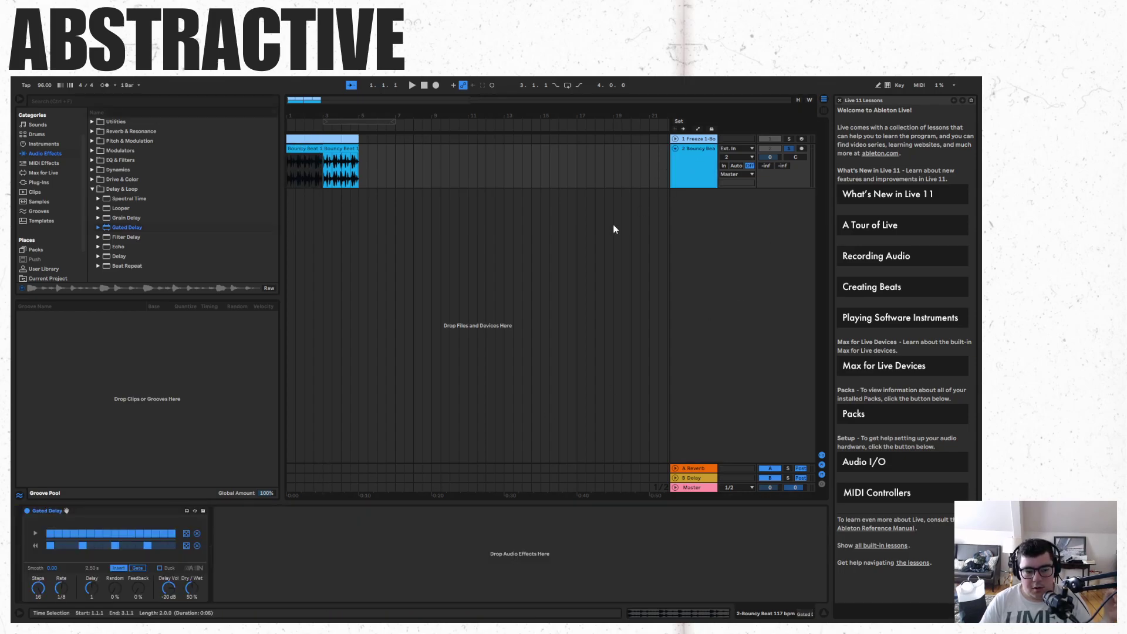
{"action": "left_click", "coordinate": [172, 546]}
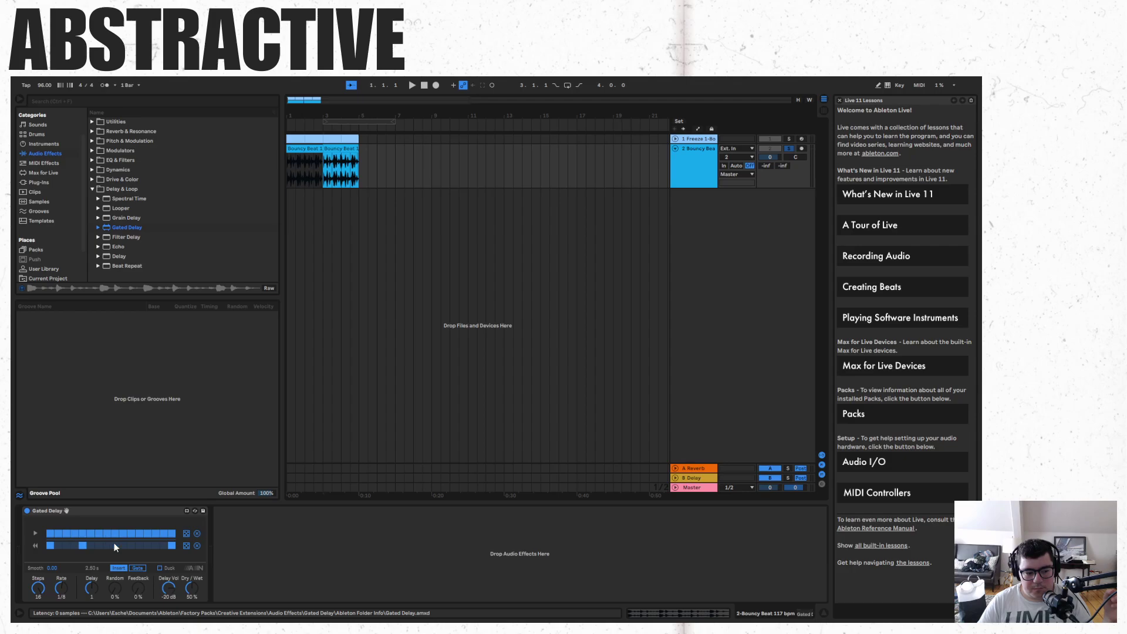
{"action": "left_click", "coordinate": [82, 546]}
{"action": "left_click", "coordinate": [50, 545]}
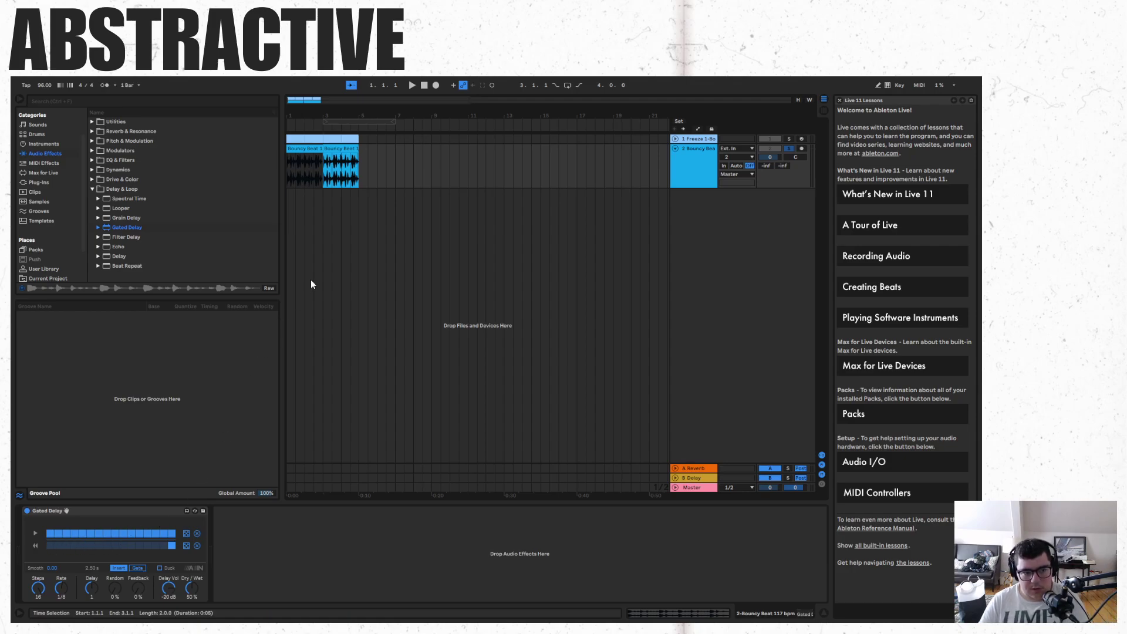
{"action": "key", "text": "space"}
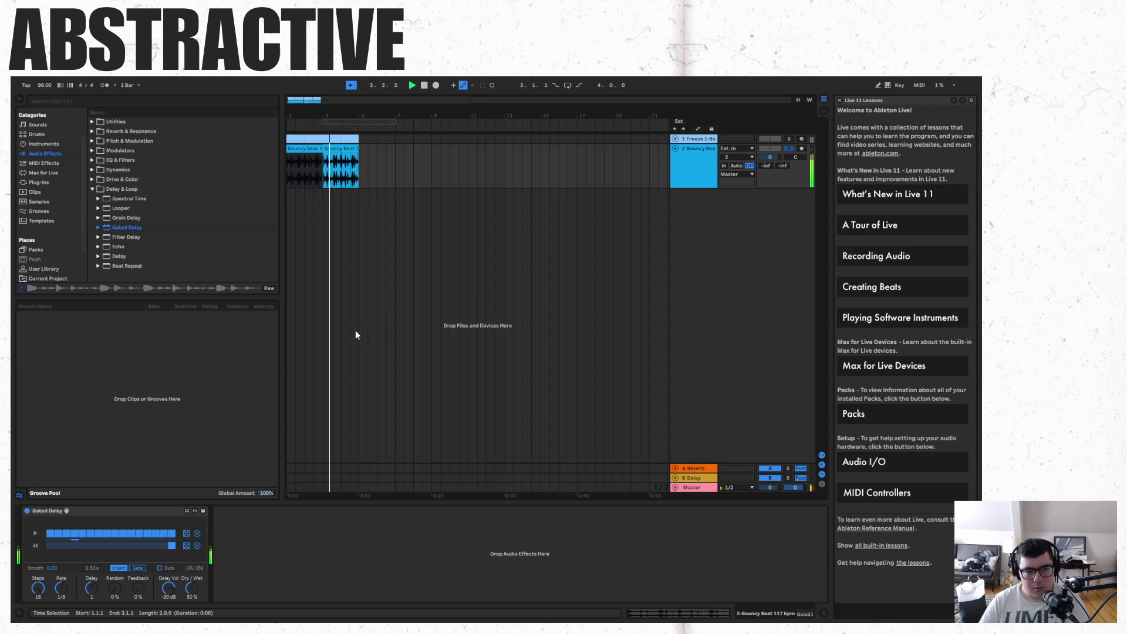
{"action": "key", "text": "space"}
{"action": "key", "text": "space"}
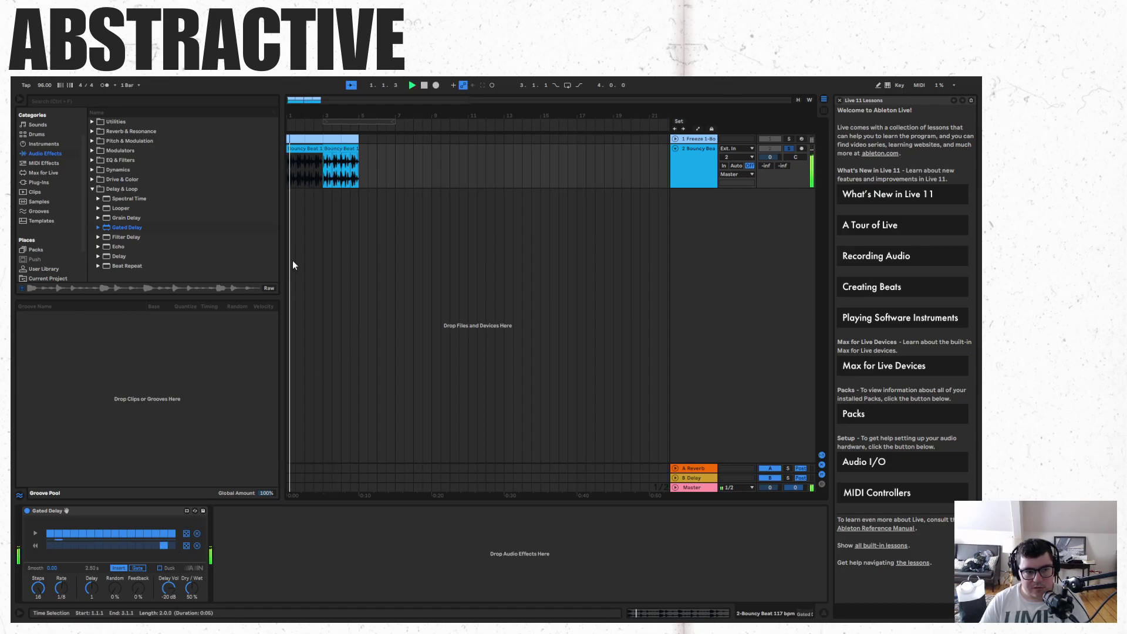
Move Gated Delay's active lower-row step to step 14 during playback and turn off the Bouncy Beat track's solo.
{"action": "key", "text": "plus"}
{"action": "key", "text": "plus"}
{"action": "key", "text": "plus"}
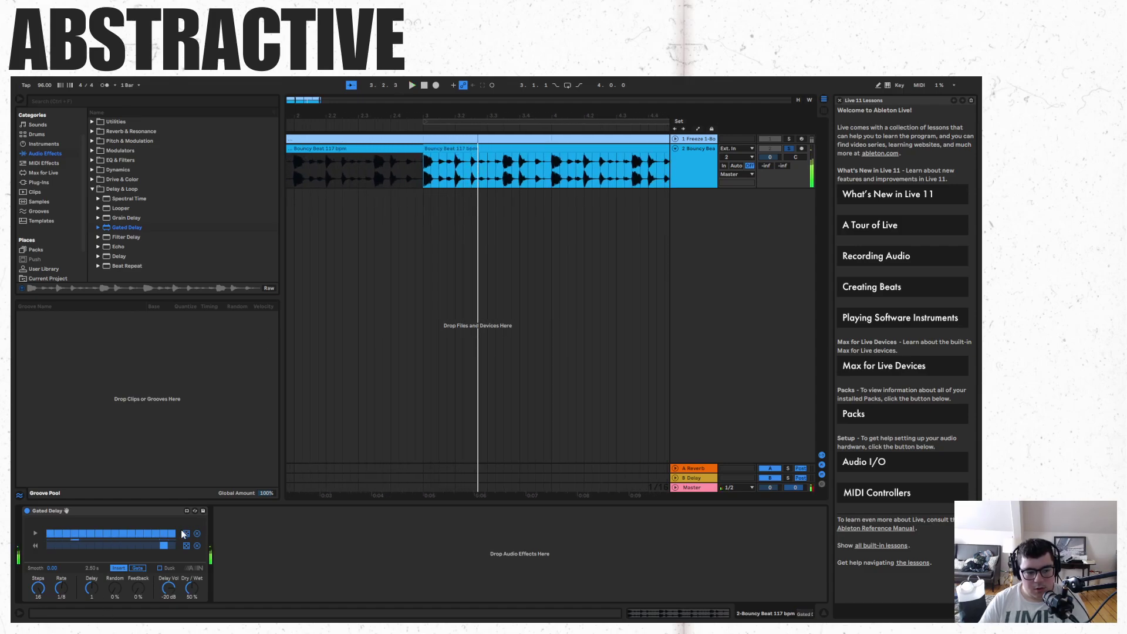
{"action": "left_click", "coordinate": [158, 544]}
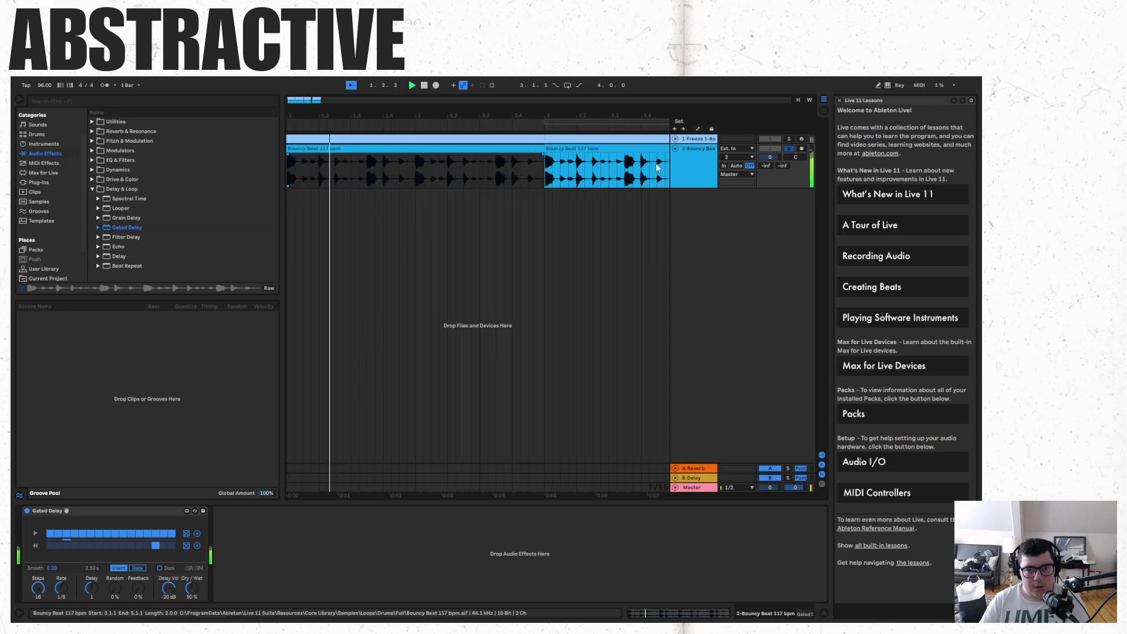
{"action": "left_click", "coordinate": [790, 148]}
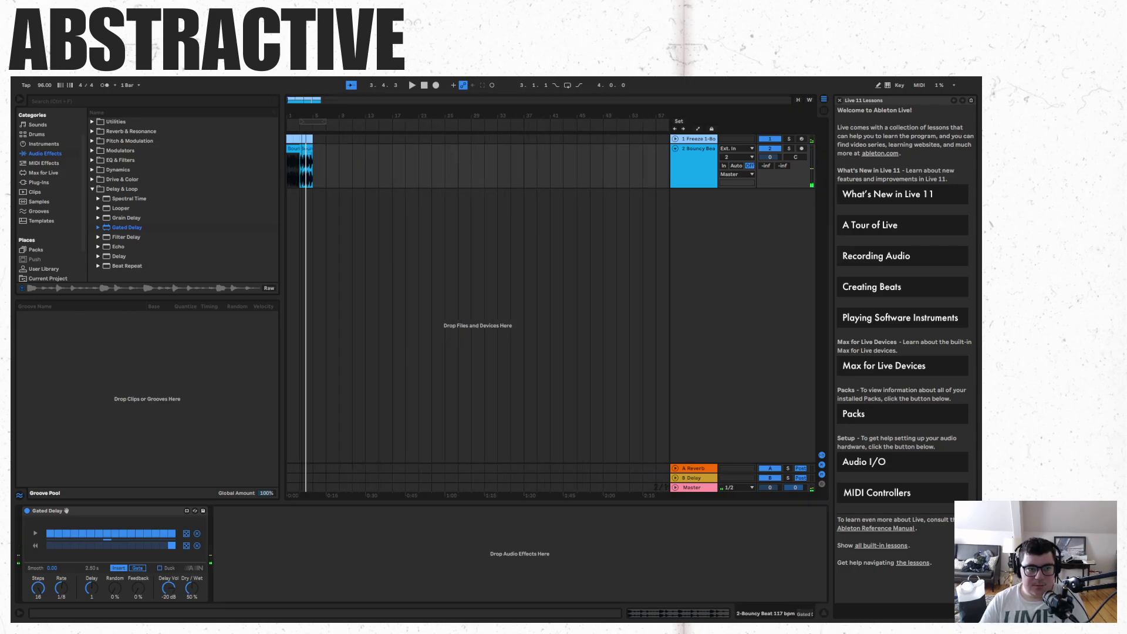
Delete both Bouncy Beat clips from the second audio track and open the sliced MIDI clip at bar 1.
{"action": "left_click_drag", "start_coordinate": [307, 100], "coordinate": [374, 150]}
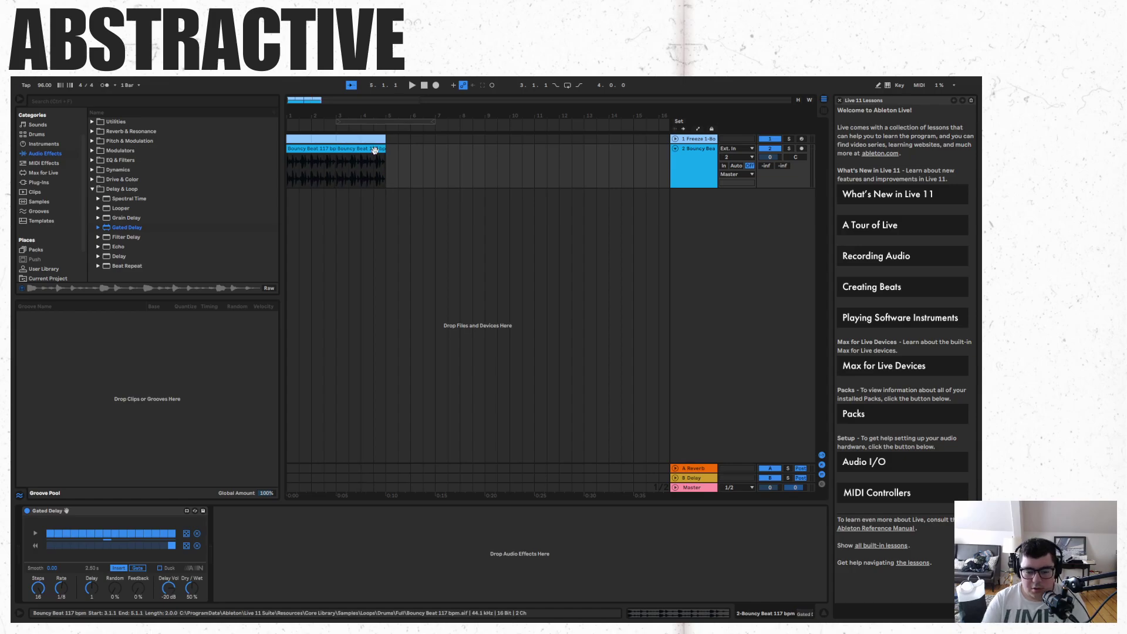
{"action": "left_click", "coordinate": [294, 136]}
{"action": "key", "text": "ctrl+z"}
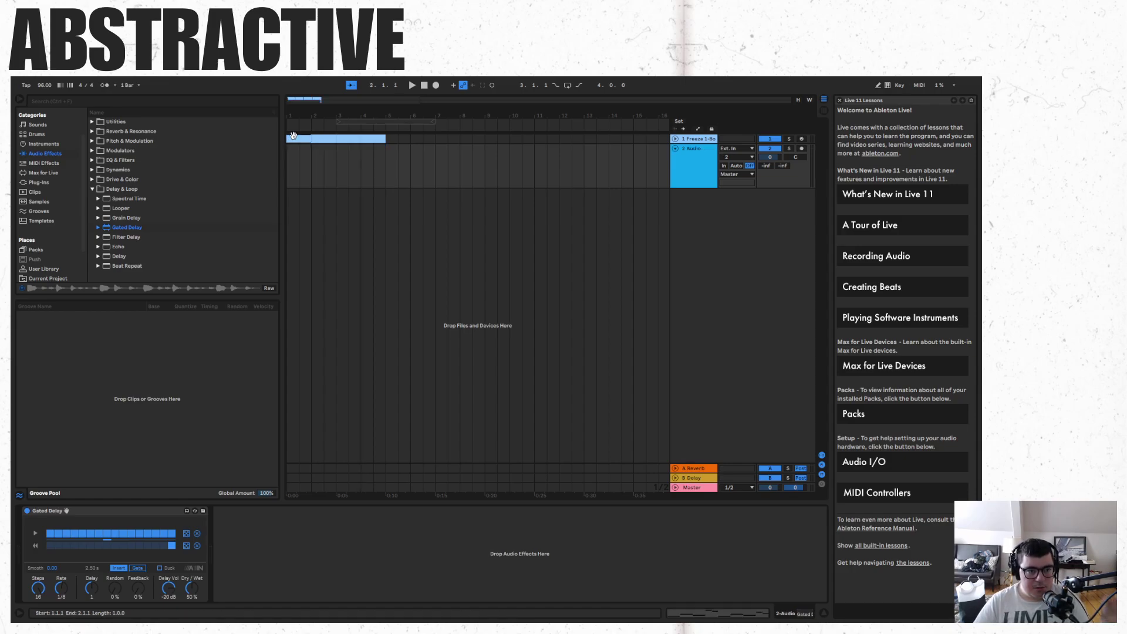
{"action": "double_click", "coordinate": [293, 136]}
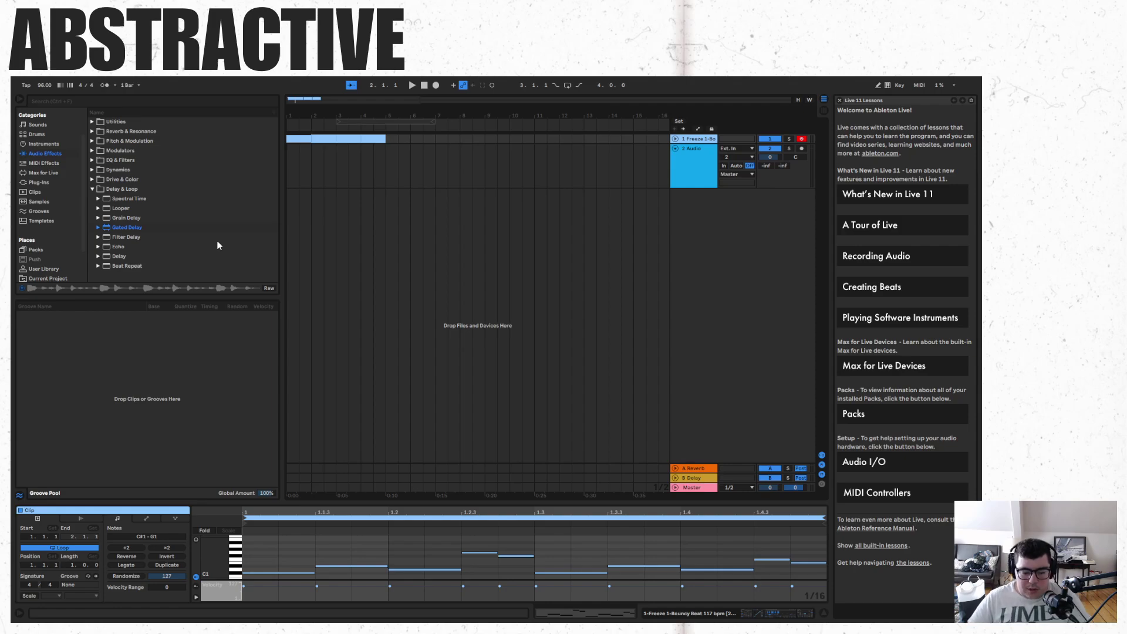
Switch to OBS Studio, return briefly to Ableton Live to play the arrangement, and go back to OBS Studio.
{"action": "key", "text": "super"}
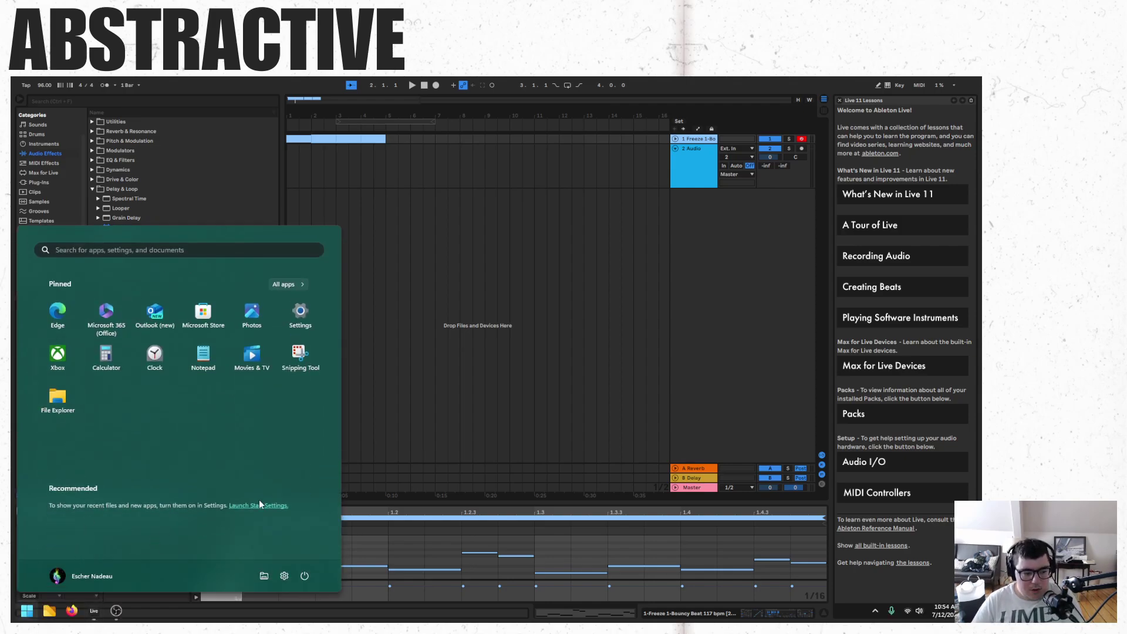
{"action": "left_click", "coordinate": [117, 610]}
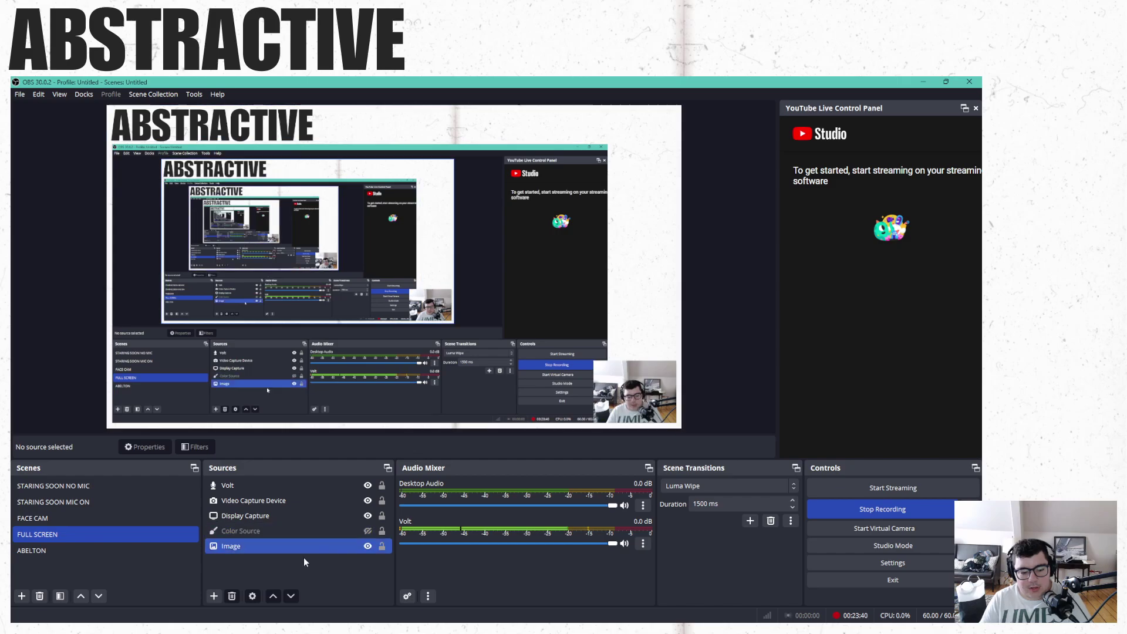
{"action": "left_click", "coordinate": [24, 613]}
{"action": "left_click", "coordinate": [100, 611]}
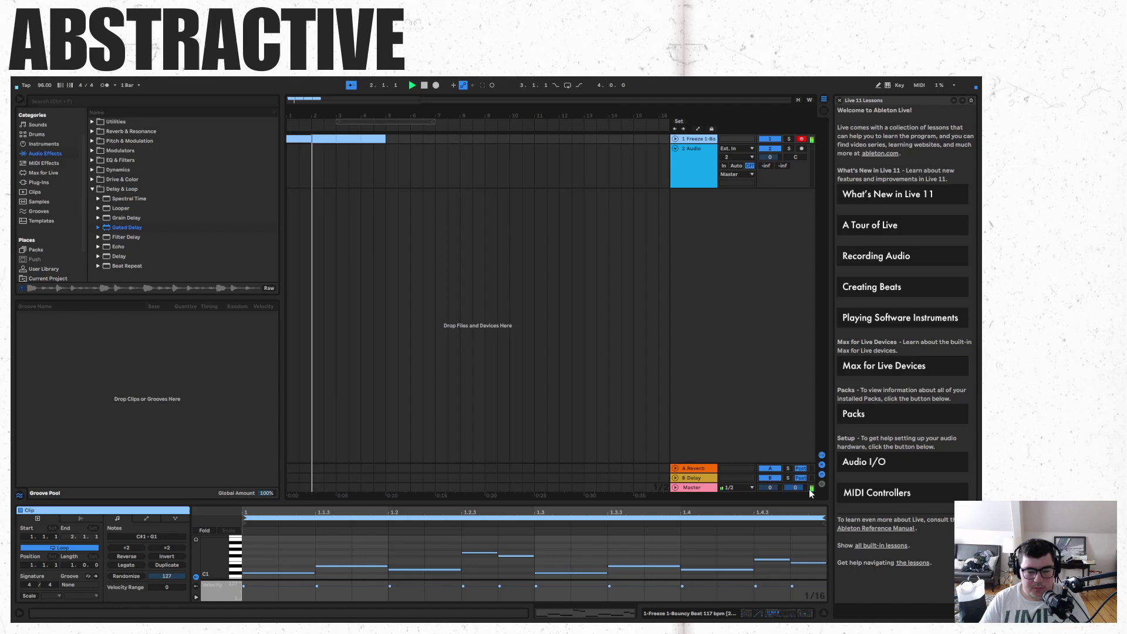
{"action": "key", "text": "super"}
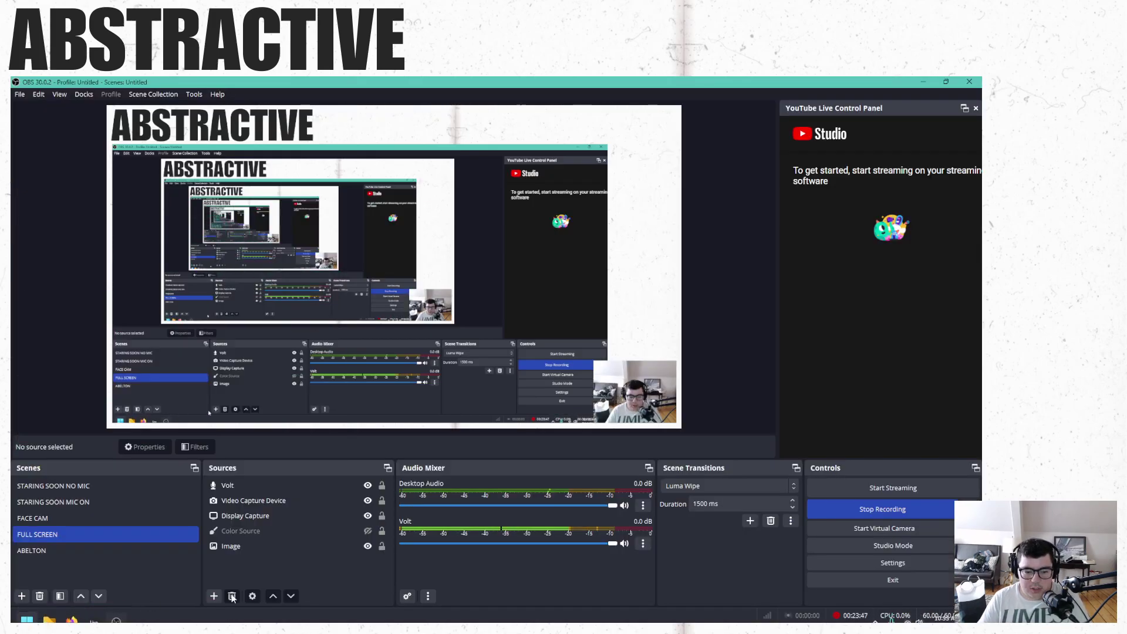
{"action": "left_click", "coordinate": [117, 611]}
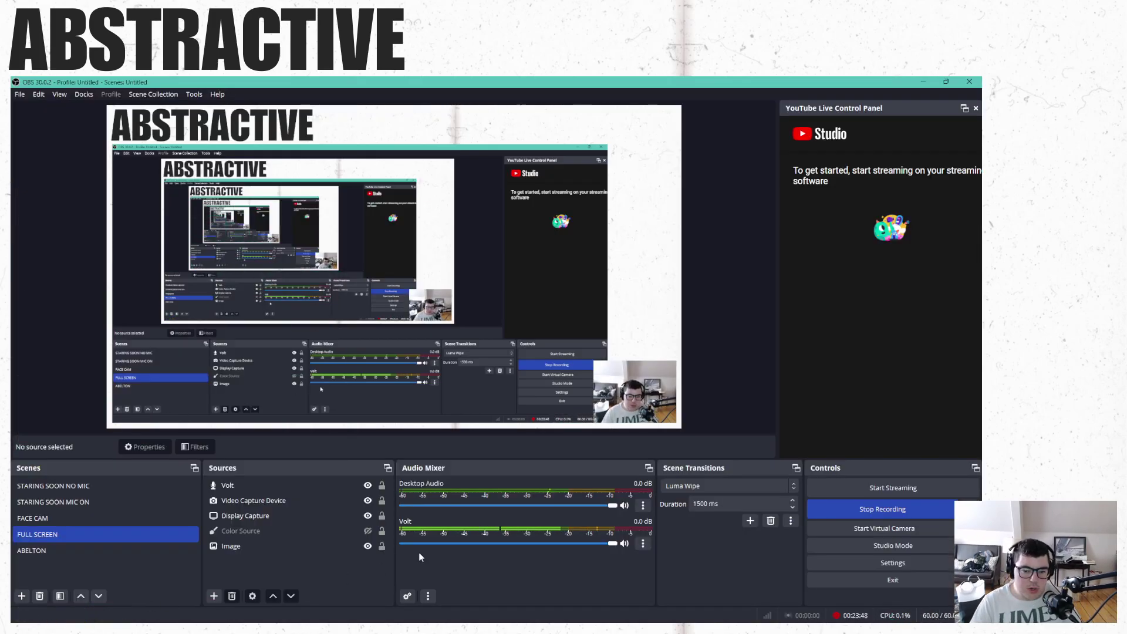